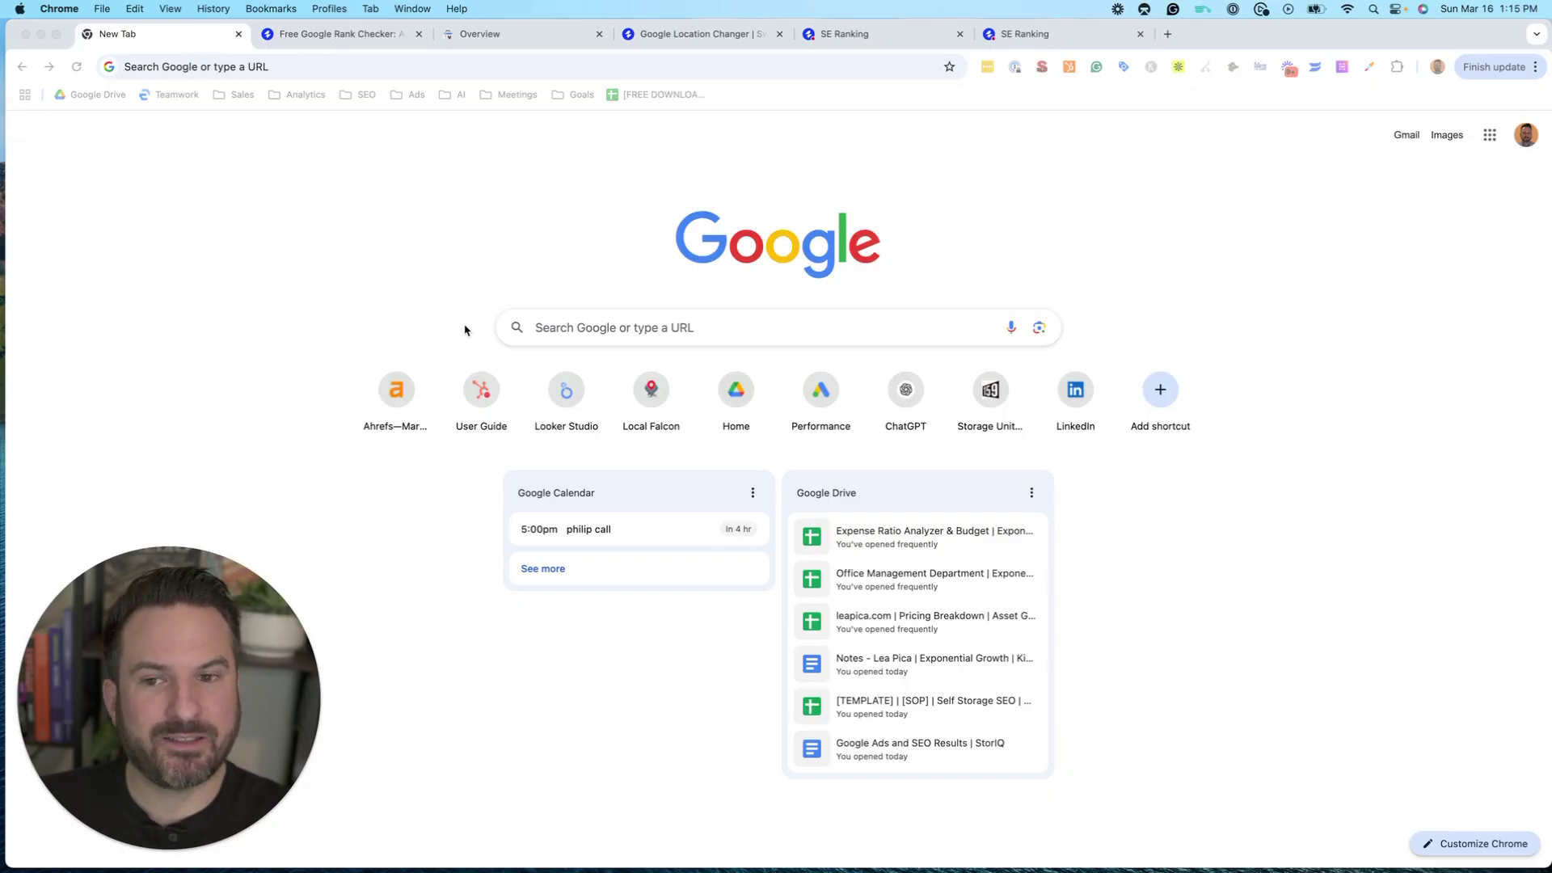
- Search Google for 'storage units near me' and decline sharing precise location
{"action": "left_click", "coordinate": [598, 330]}
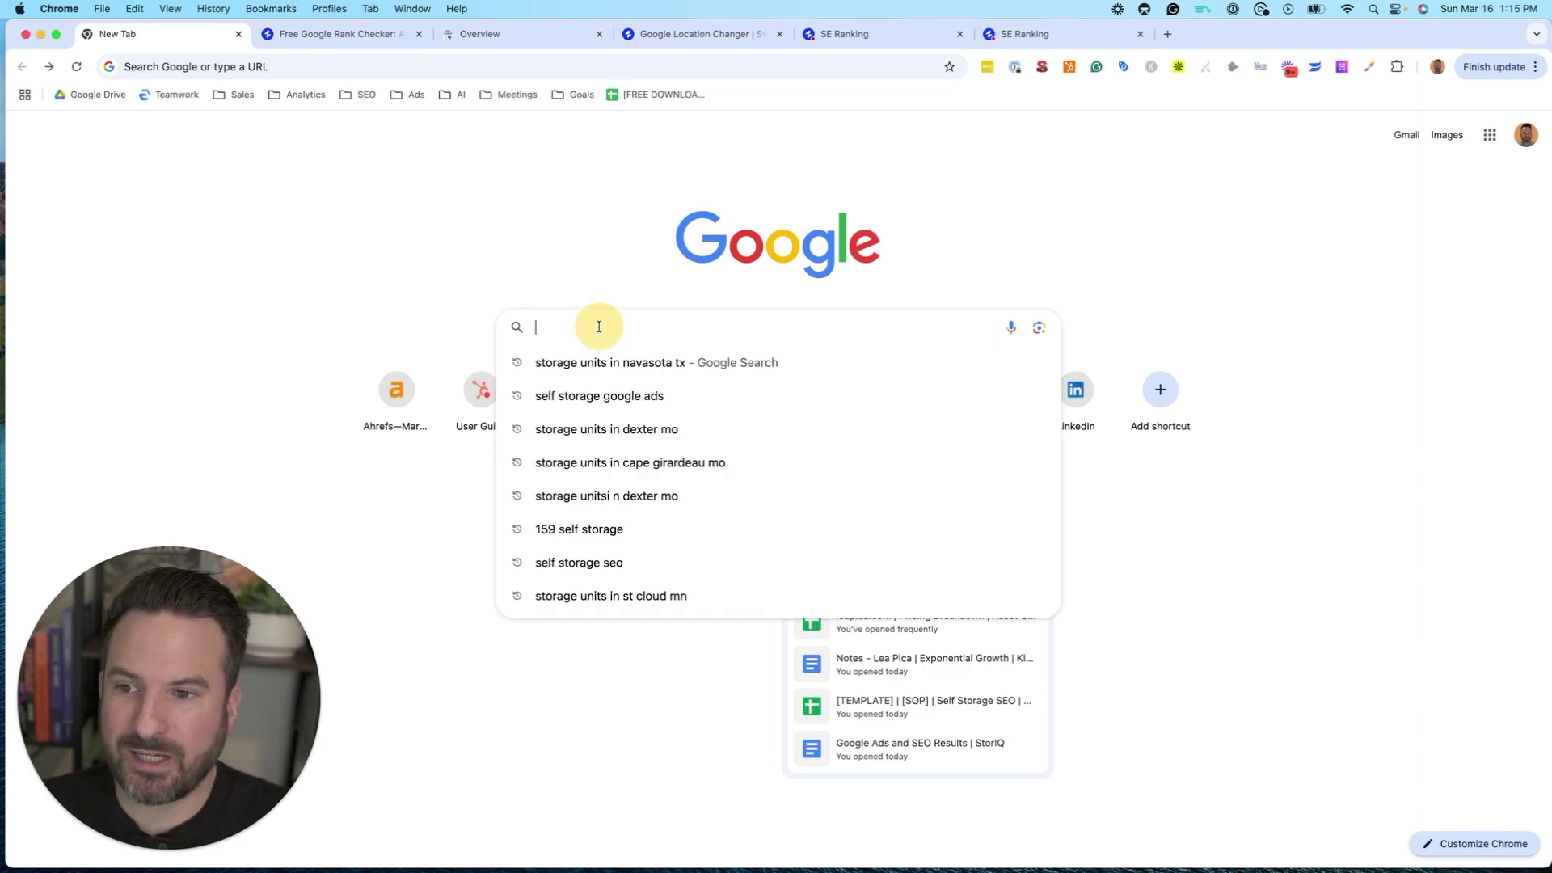
{"action": "left_click", "coordinate": [565, 242]}
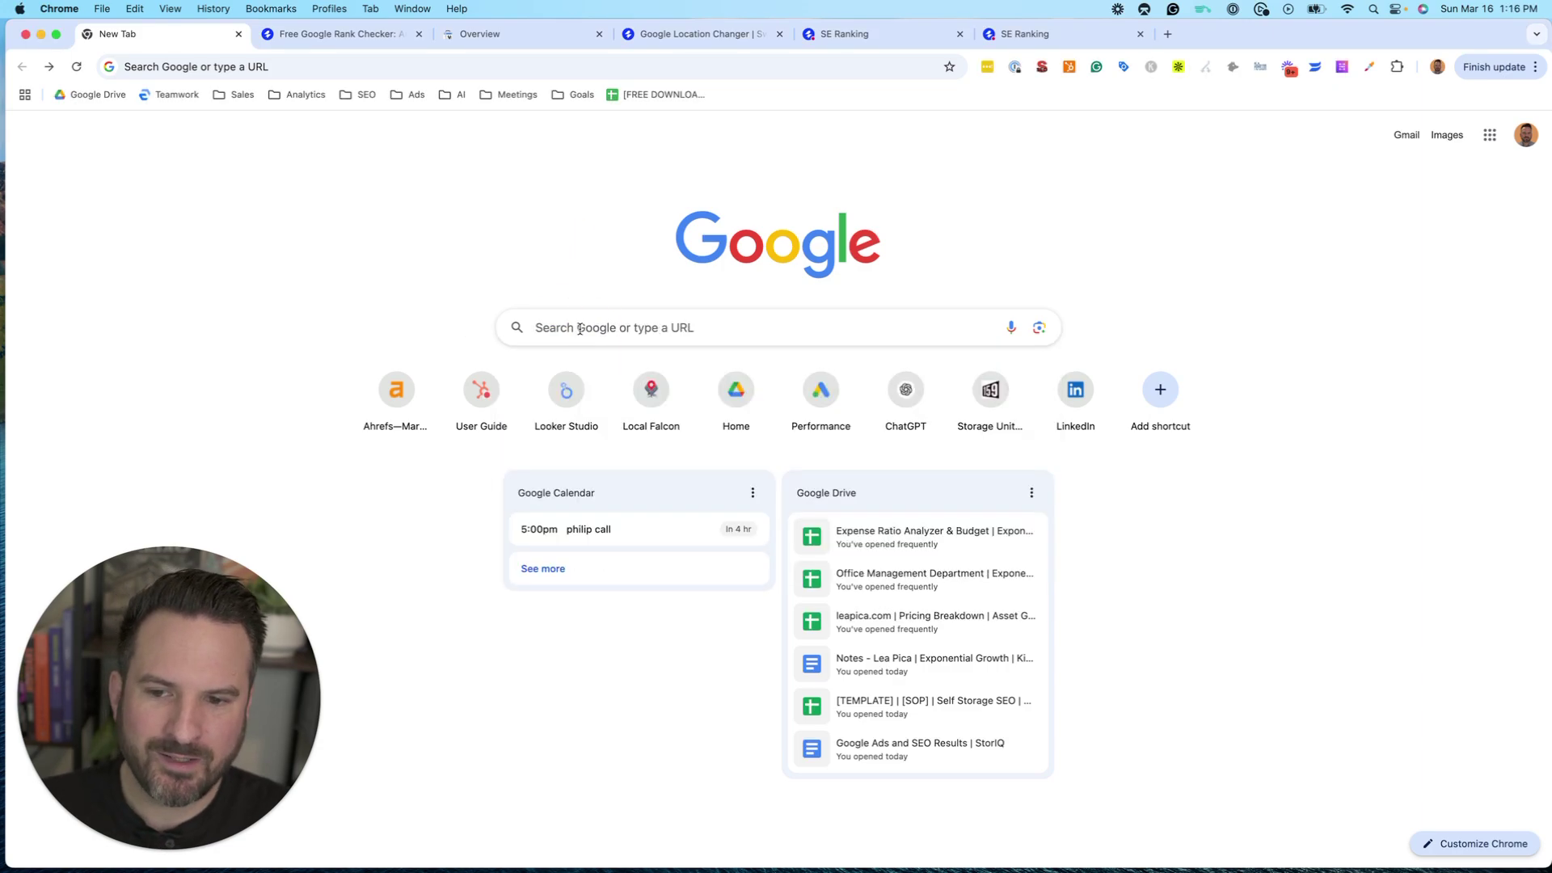
{"action": "left_click", "coordinate": [579, 328]}
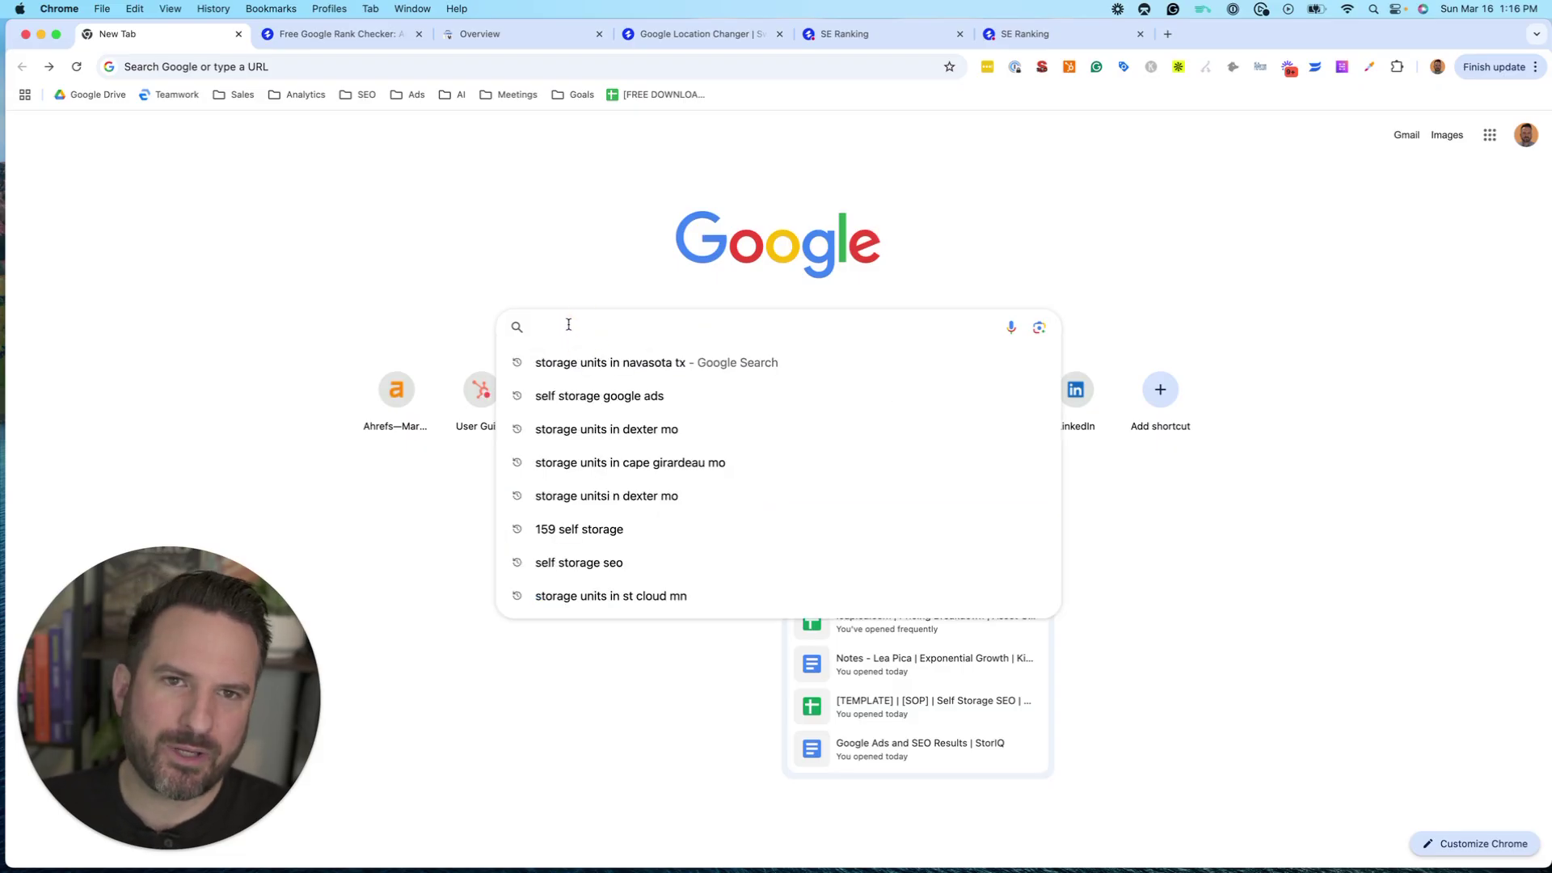
{"action": "type", "text": "storage ubni"}
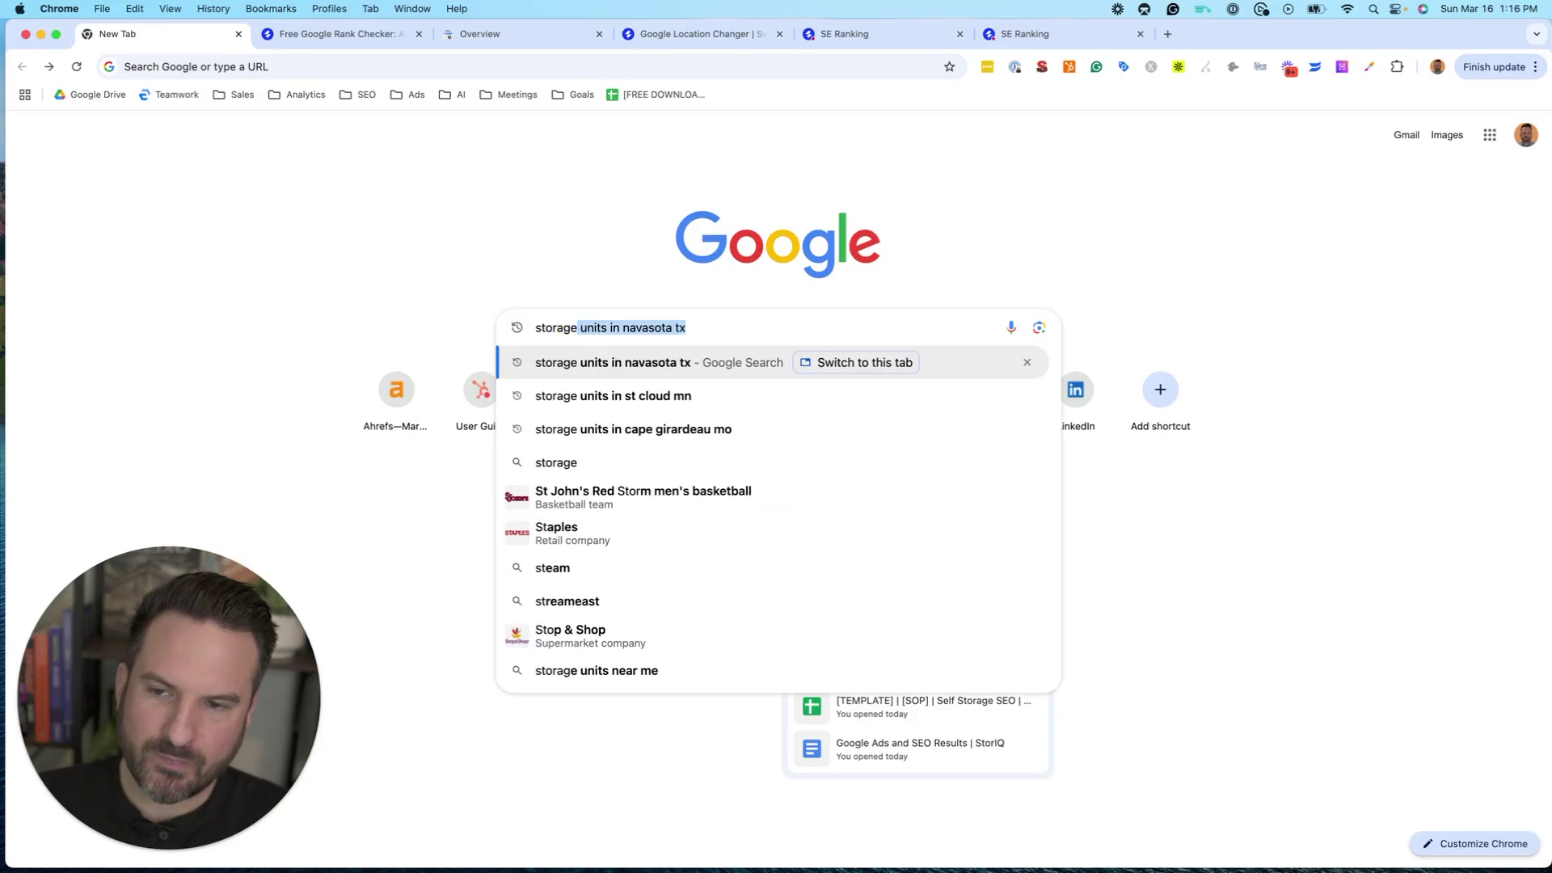
{"action": "key", "text": "BackSpace"}
{"action": "key", "text": "BackSpace"}
{"action": "key", "text": "BackSpace"}
{"action": "type", "text": "nits near me"}
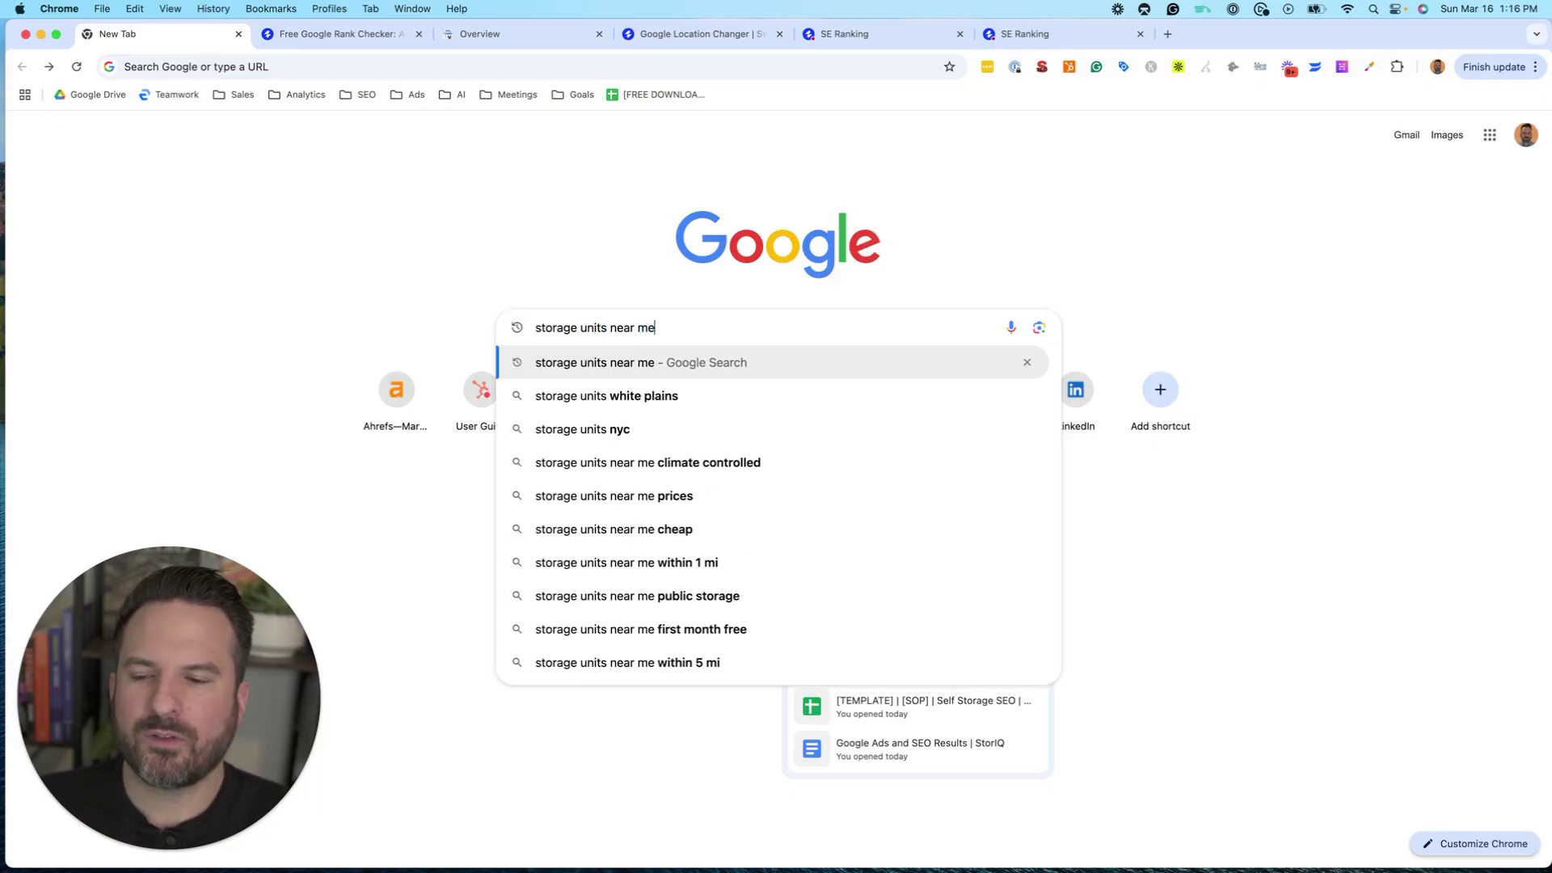
{"action": "key", "text": "Return"}
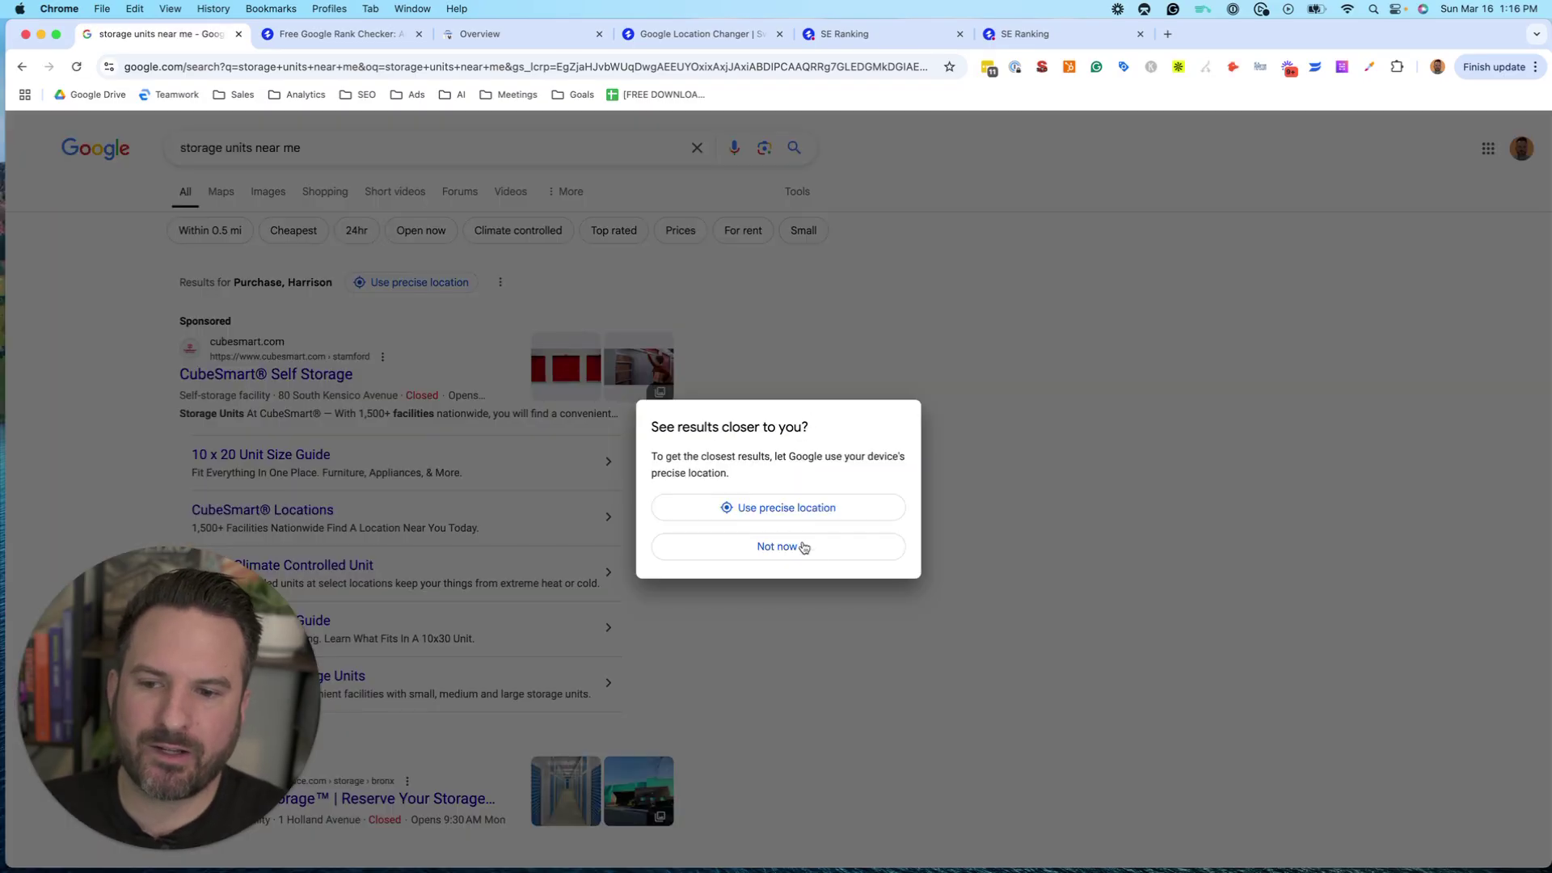
{"action": "left_click", "coordinate": [789, 556]}
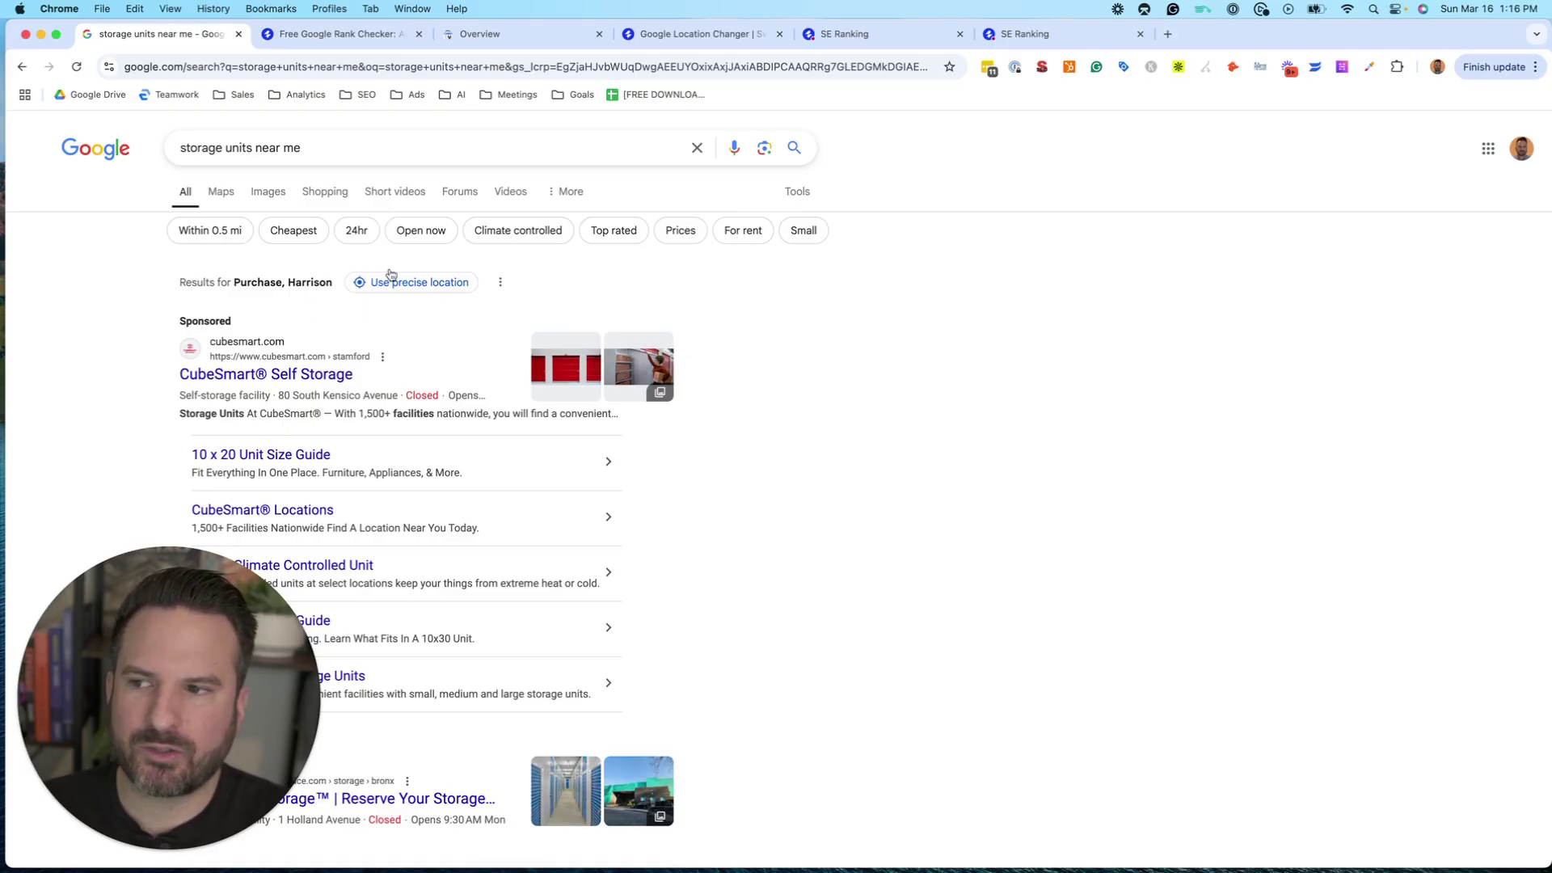
- Replace 'near me' so the query reads 'storage units navasota tx'
{"action": "left_click_drag", "start_coordinate": [257, 146], "coordinate": [530, 156]}
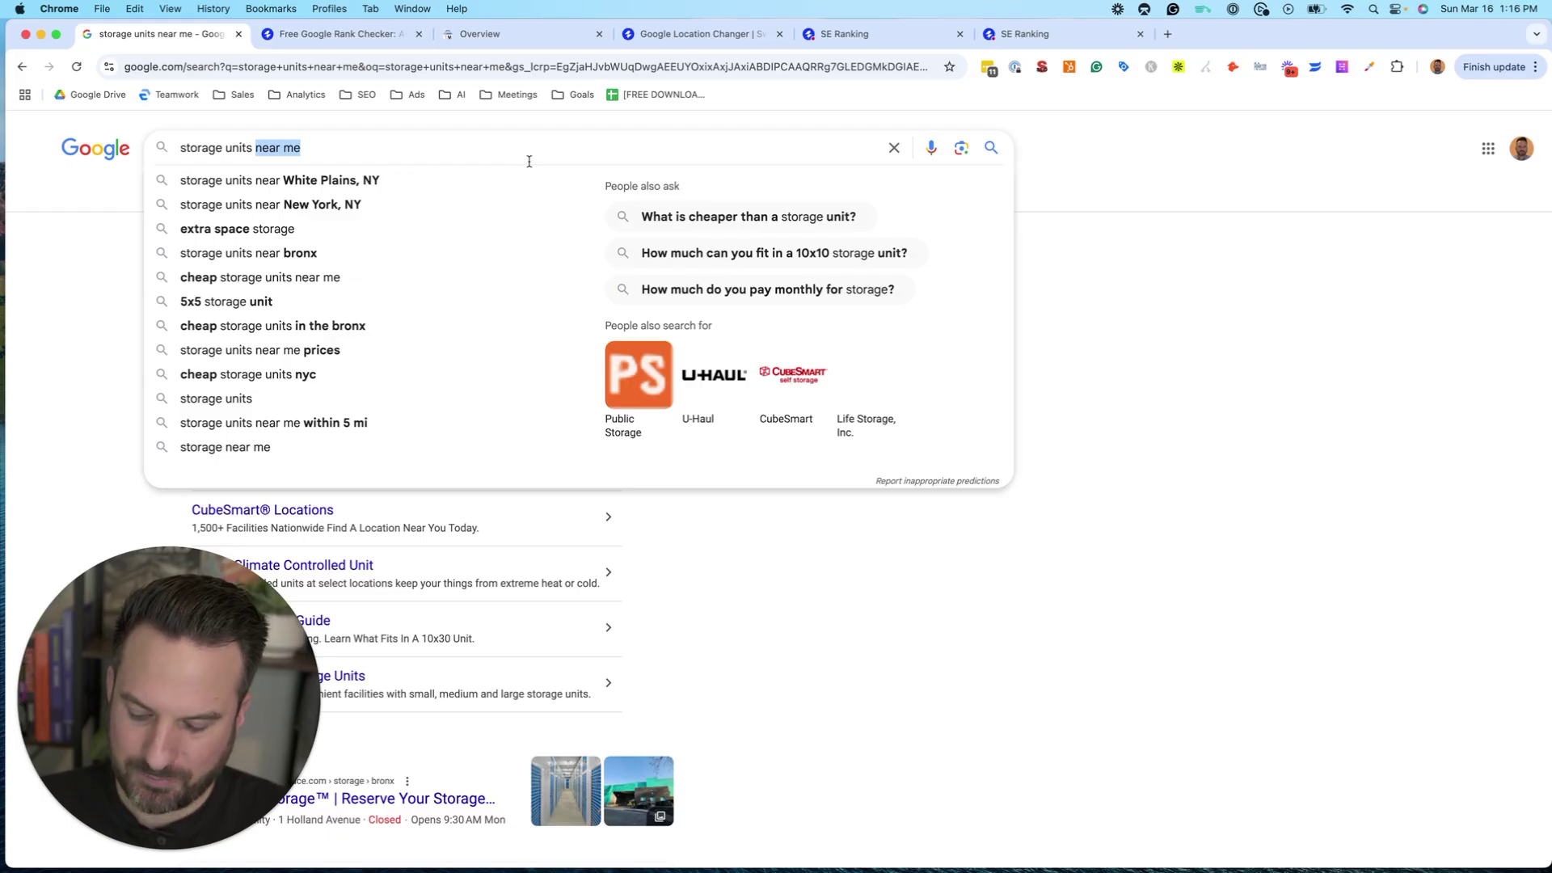
{"action": "type", "text": "na"}
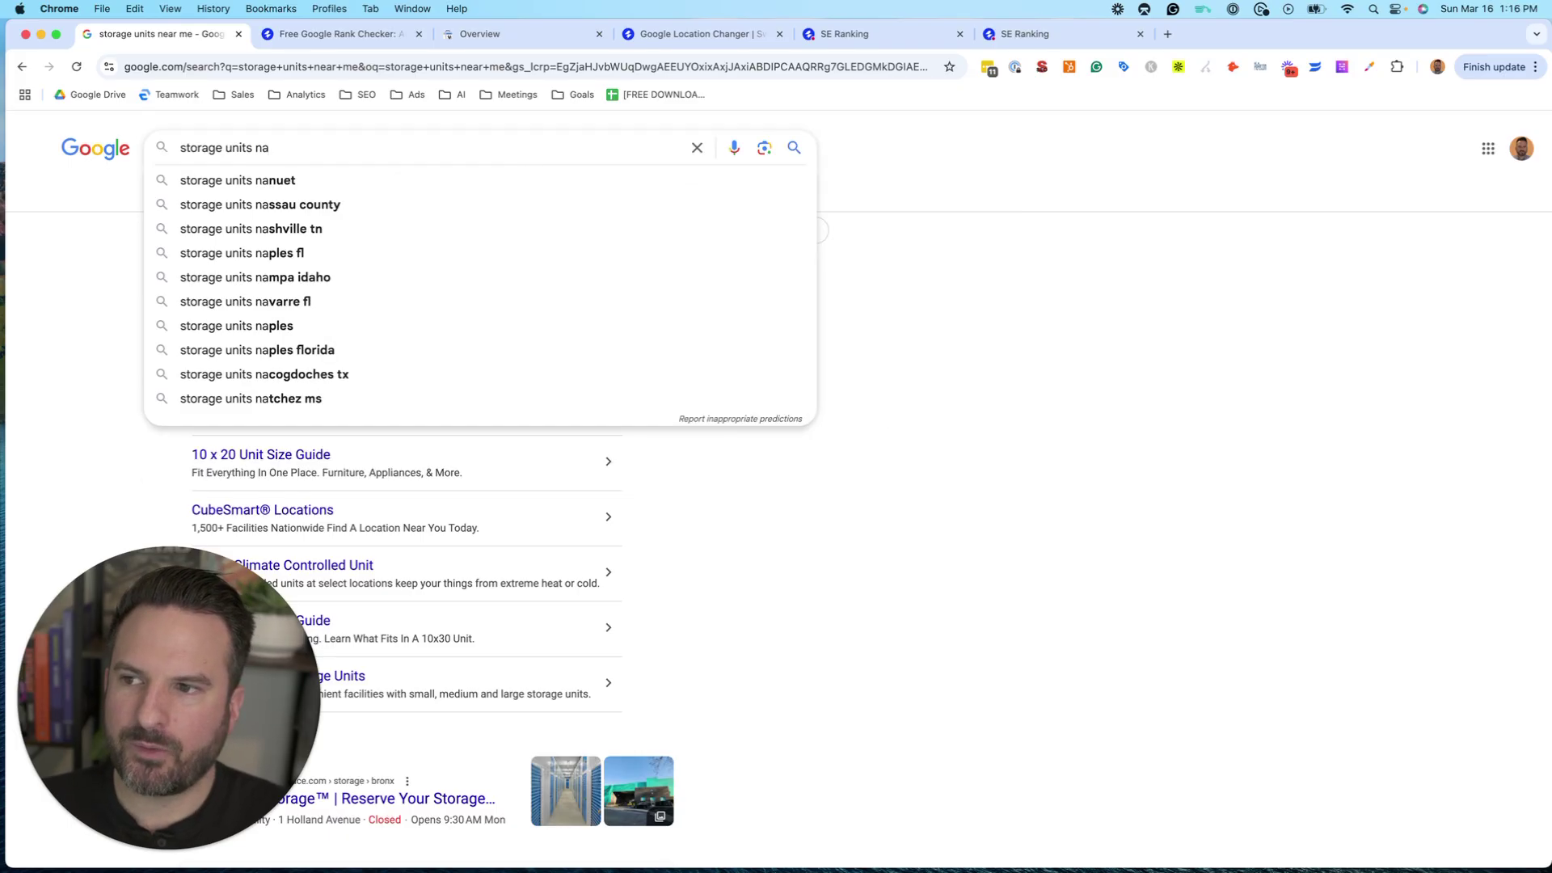
{"action": "type", "text": "vasota tx"}
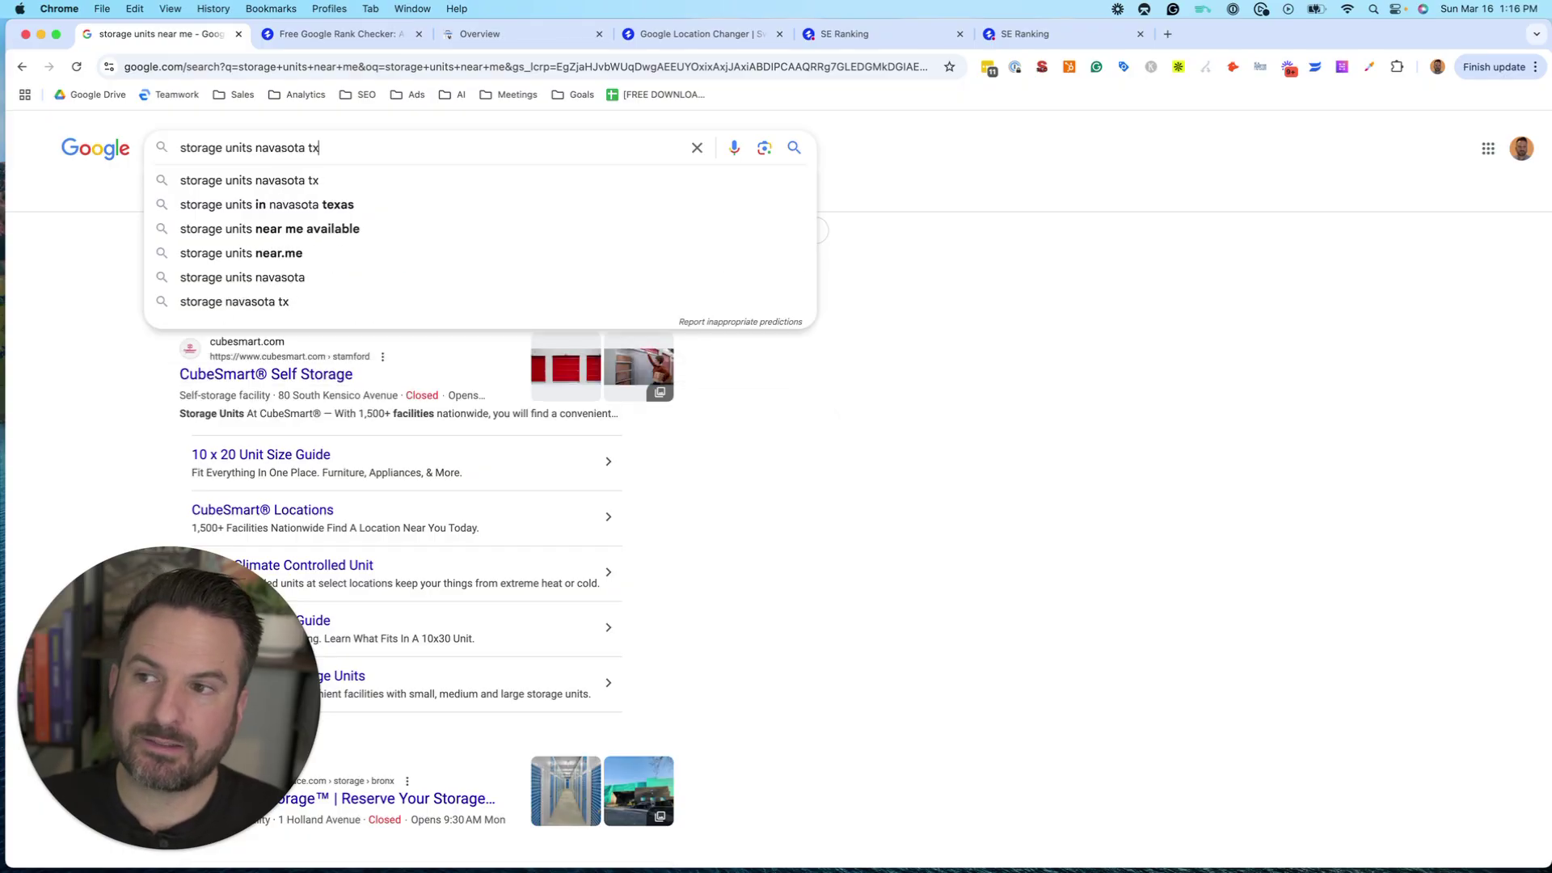
{"action": "key", "text": "Down"}
{"action": "key", "text": "Up"}
{"action": "key", "text": "Down"}
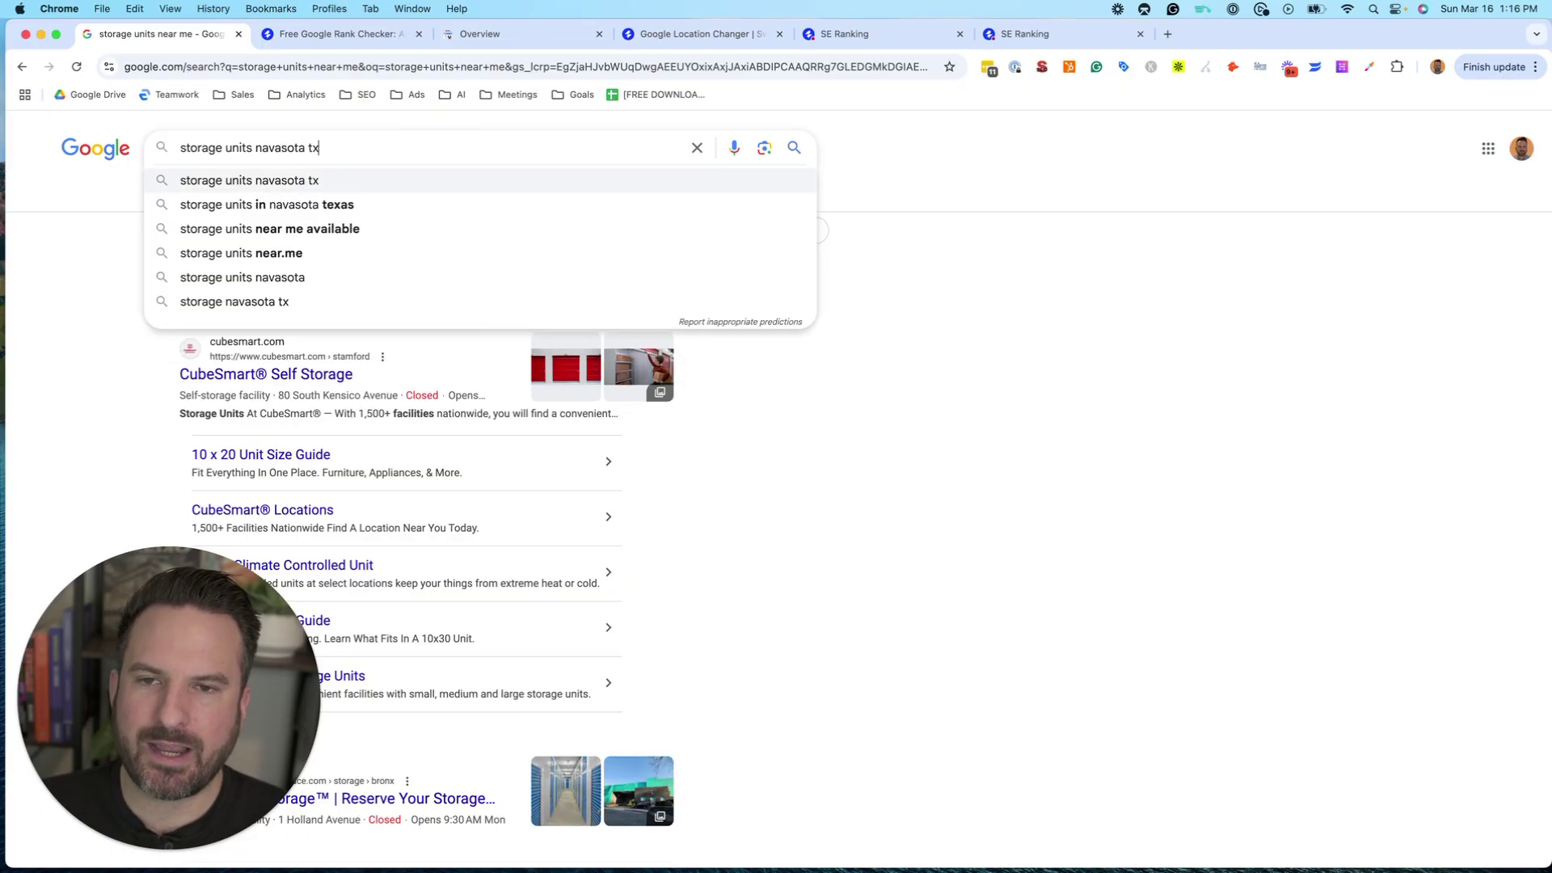
- Run the 'storage units navasota tx' search and find 159selfstorage.com third organically
{"action": "key", "text": "Return"}
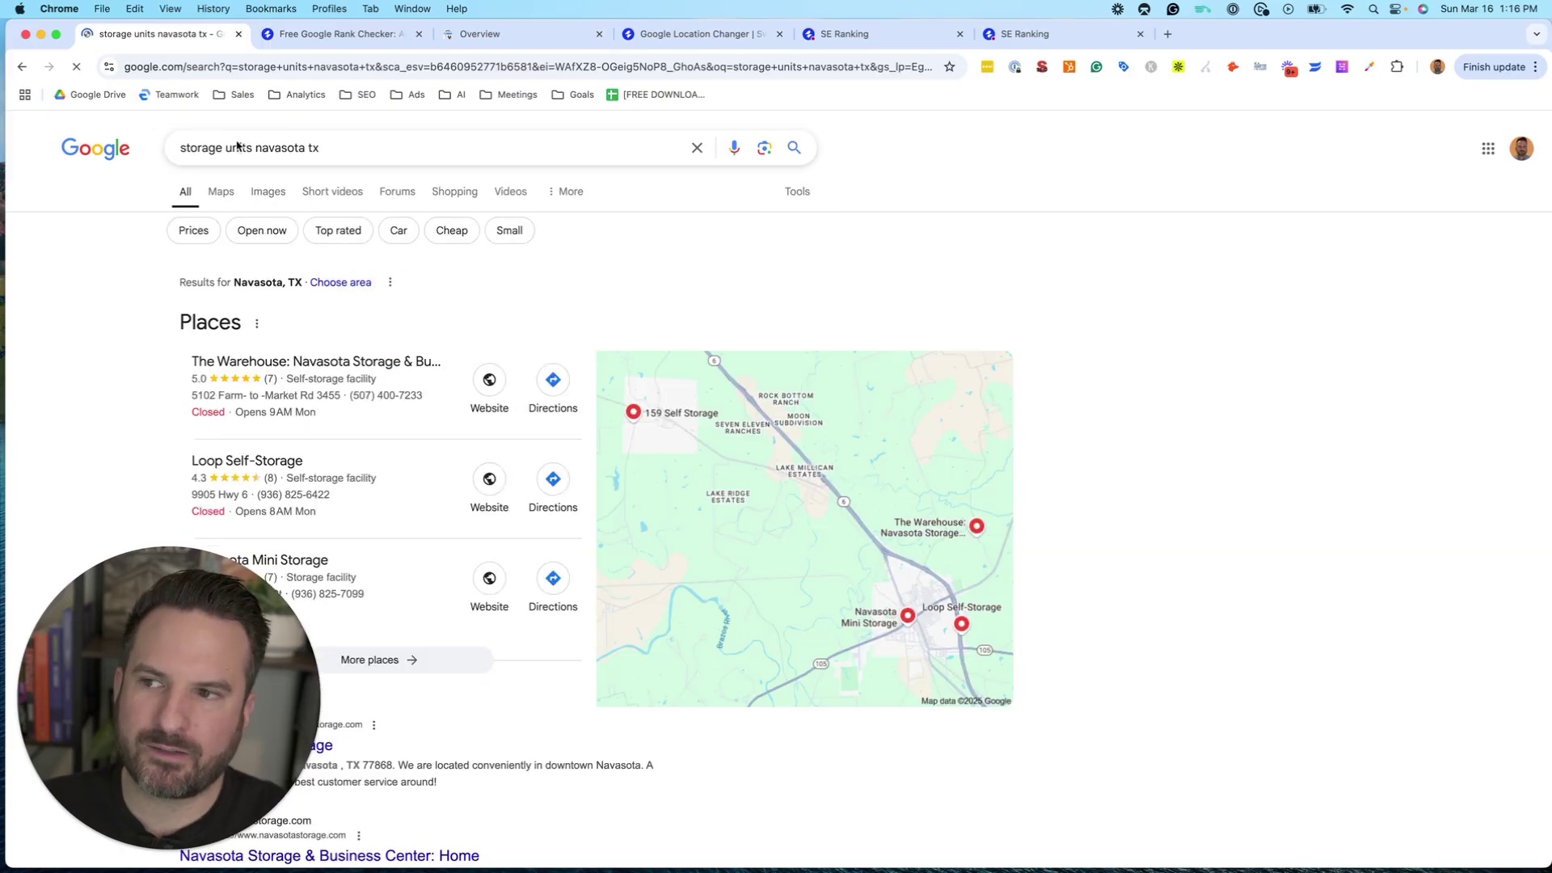
{"action": "left_click_drag", "start_coordinate": [409, 148], "coordinate": [258, 152]}
{"action": "left_click", "coordinate": [256, 150]}
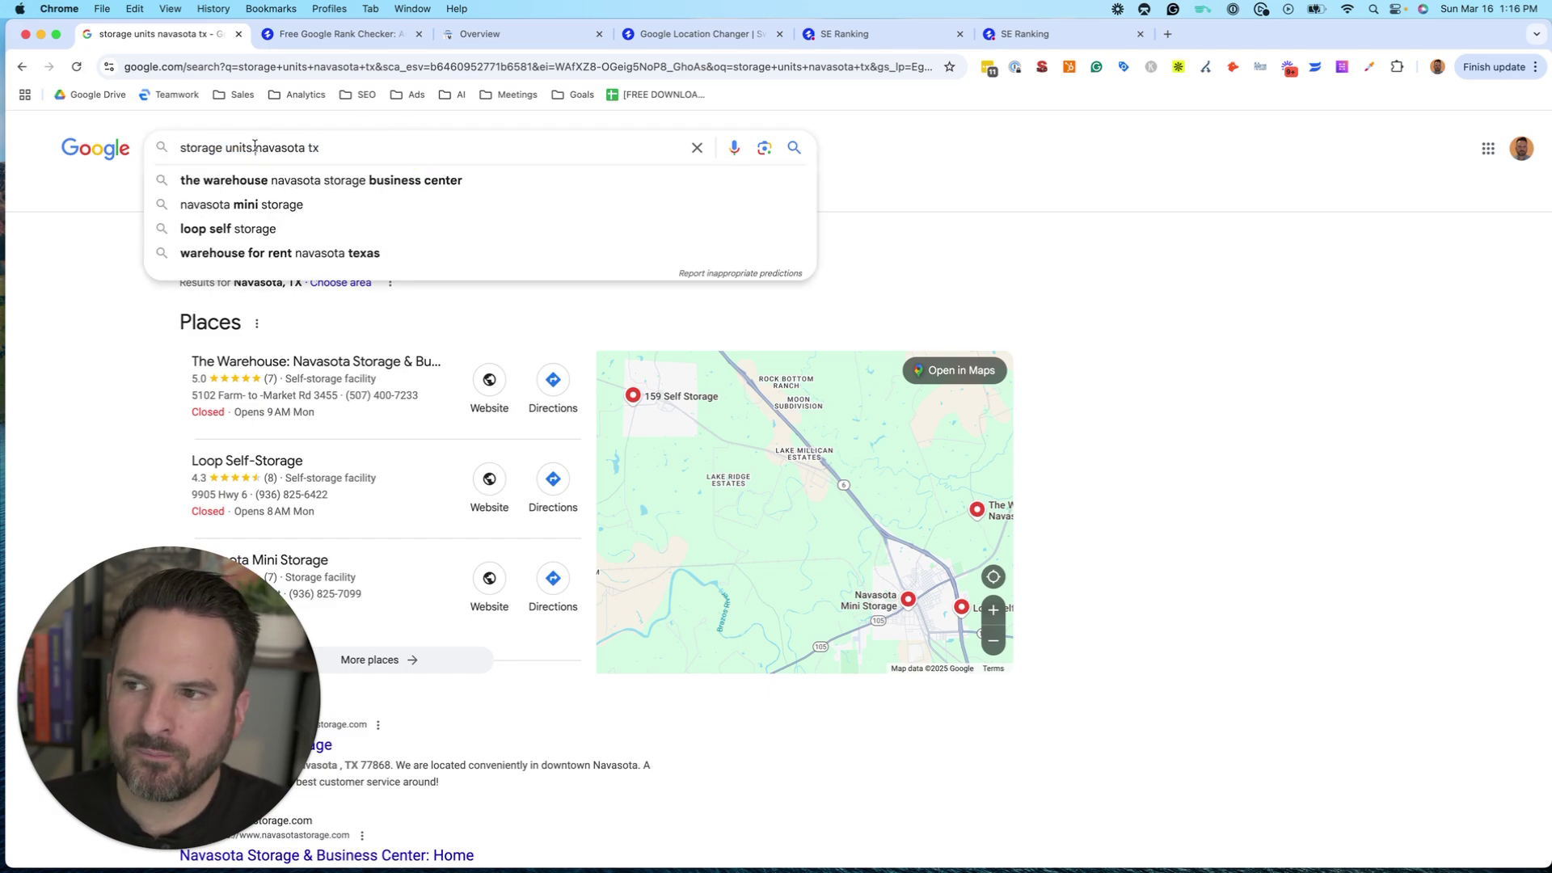
{"action": "left_click_drag", "start_coordinate": [256, 148], "coordinate": [520, 153]}
{"action": "left_click", "coordinate": [1194, 321]}
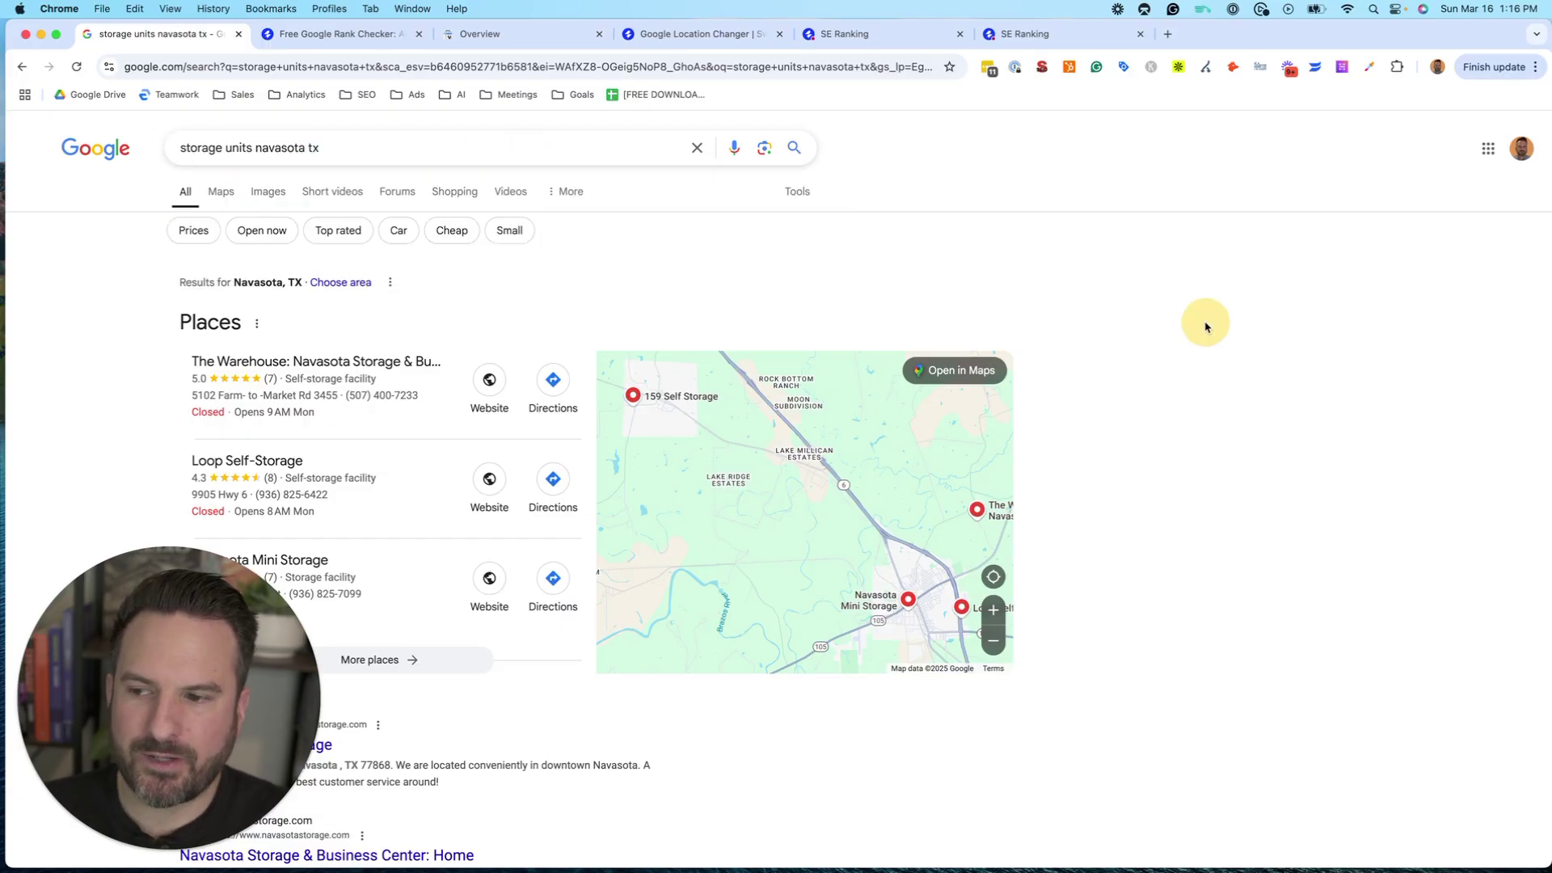
{"action": "scroll", "coordinate": [1202, 321], "scroll_direction": "down", "scroll_amount": 2}
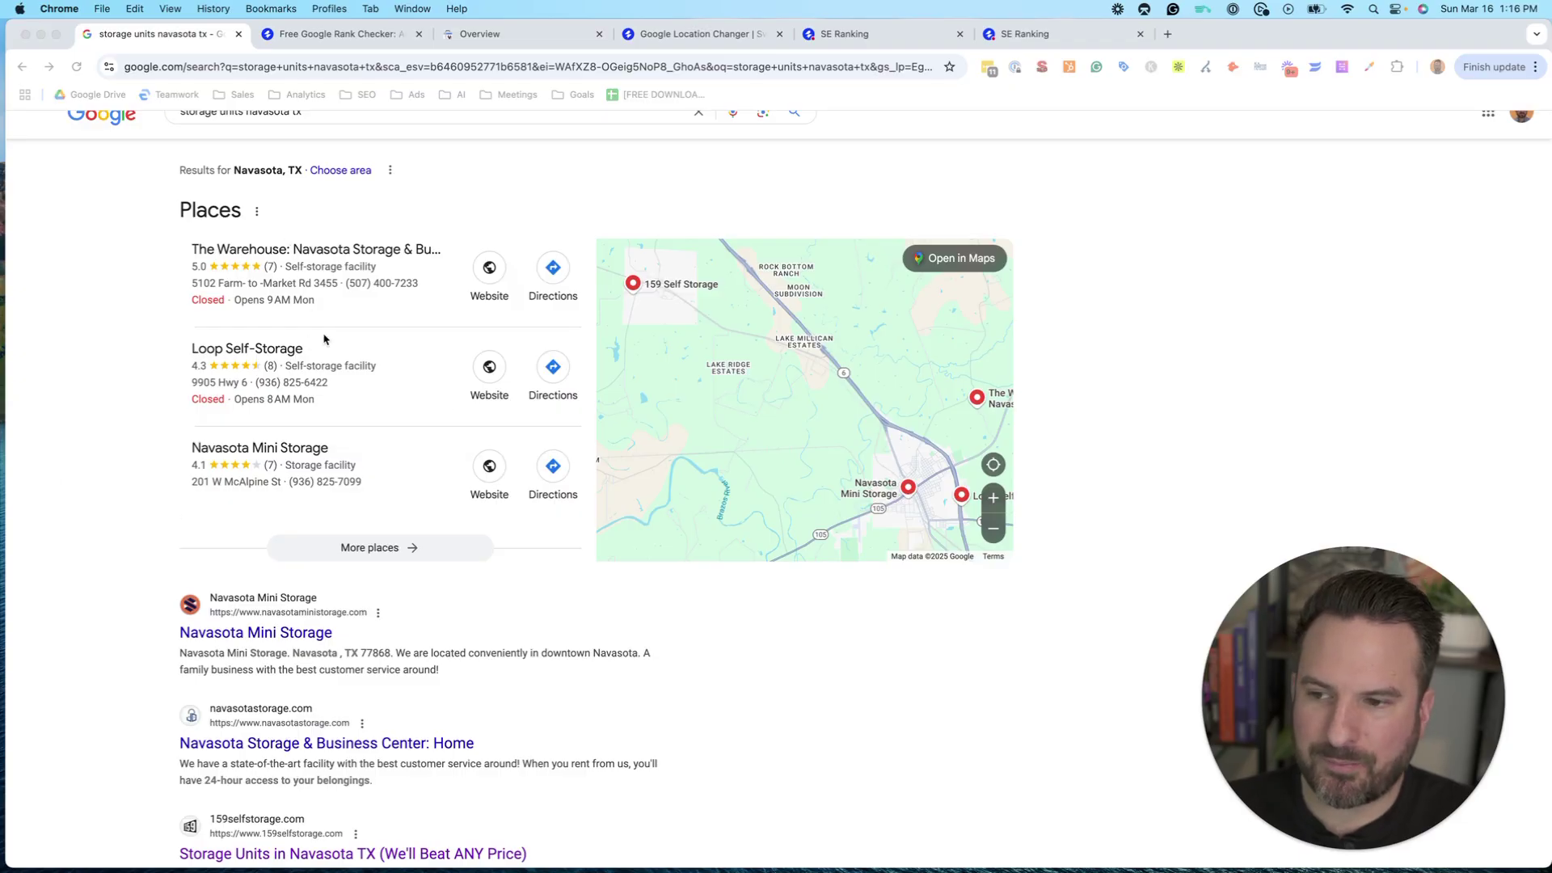
{"action": "scroll", "coordinate": [232, 571], "scroll_direction": "down", "scroll_amount": 2}
{"action": "scroll", "coordinate": [62, 579], "scroll_direction": "down", "scroll_amount": 1}
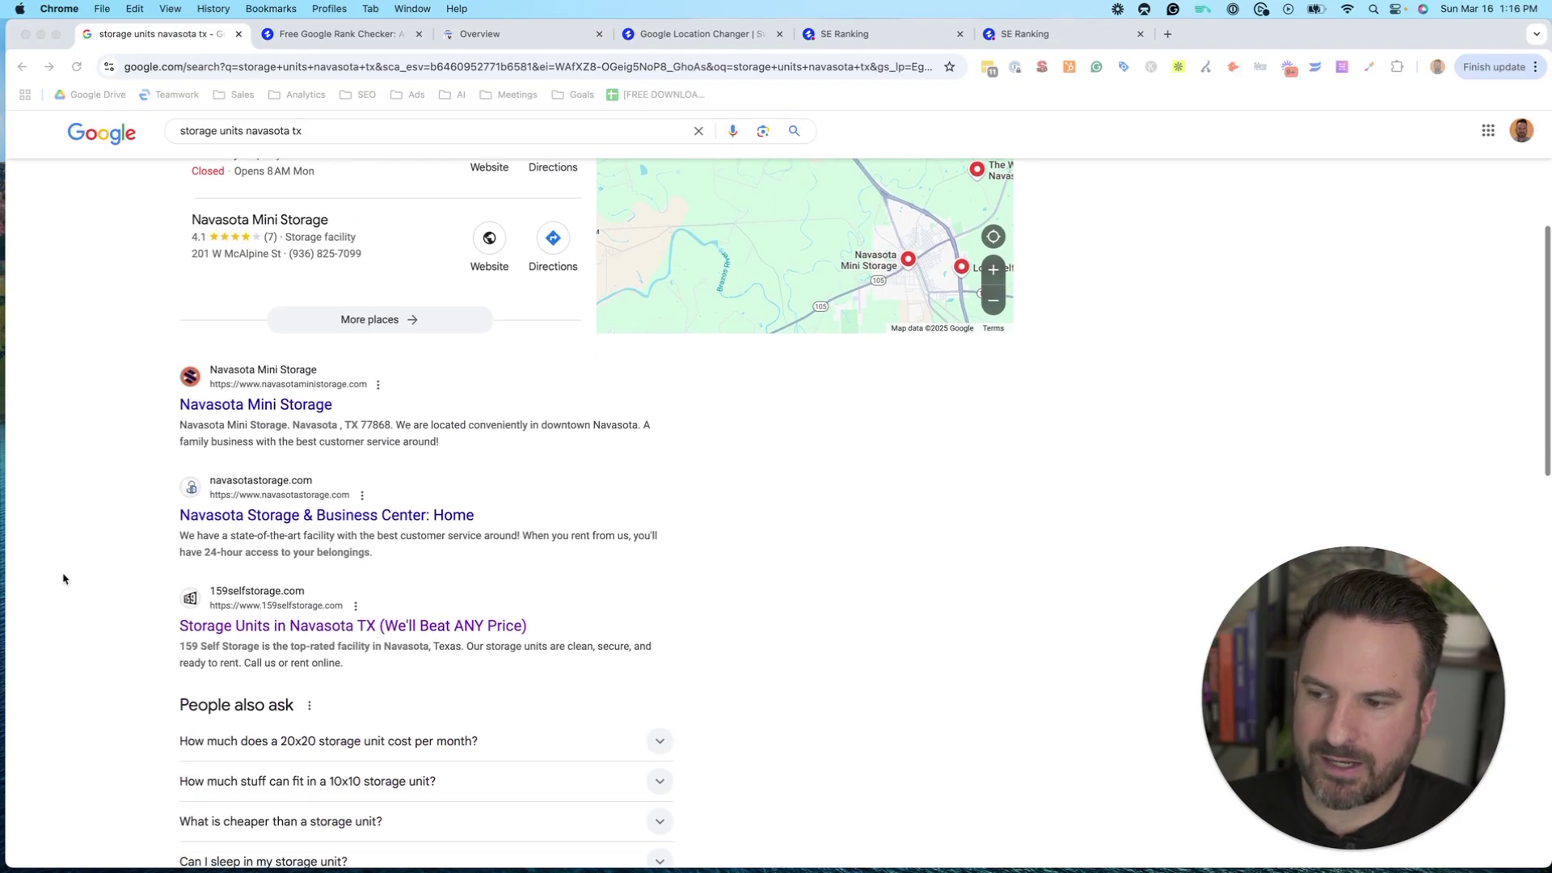
{"action": "left_click_drag", "start_coordinate": [150, 617], "coordinate": [714, 682]}
{"action": "scroll", "coordinate": [800, 593], "scroll_direction": "down", "scroll_amount": 3}
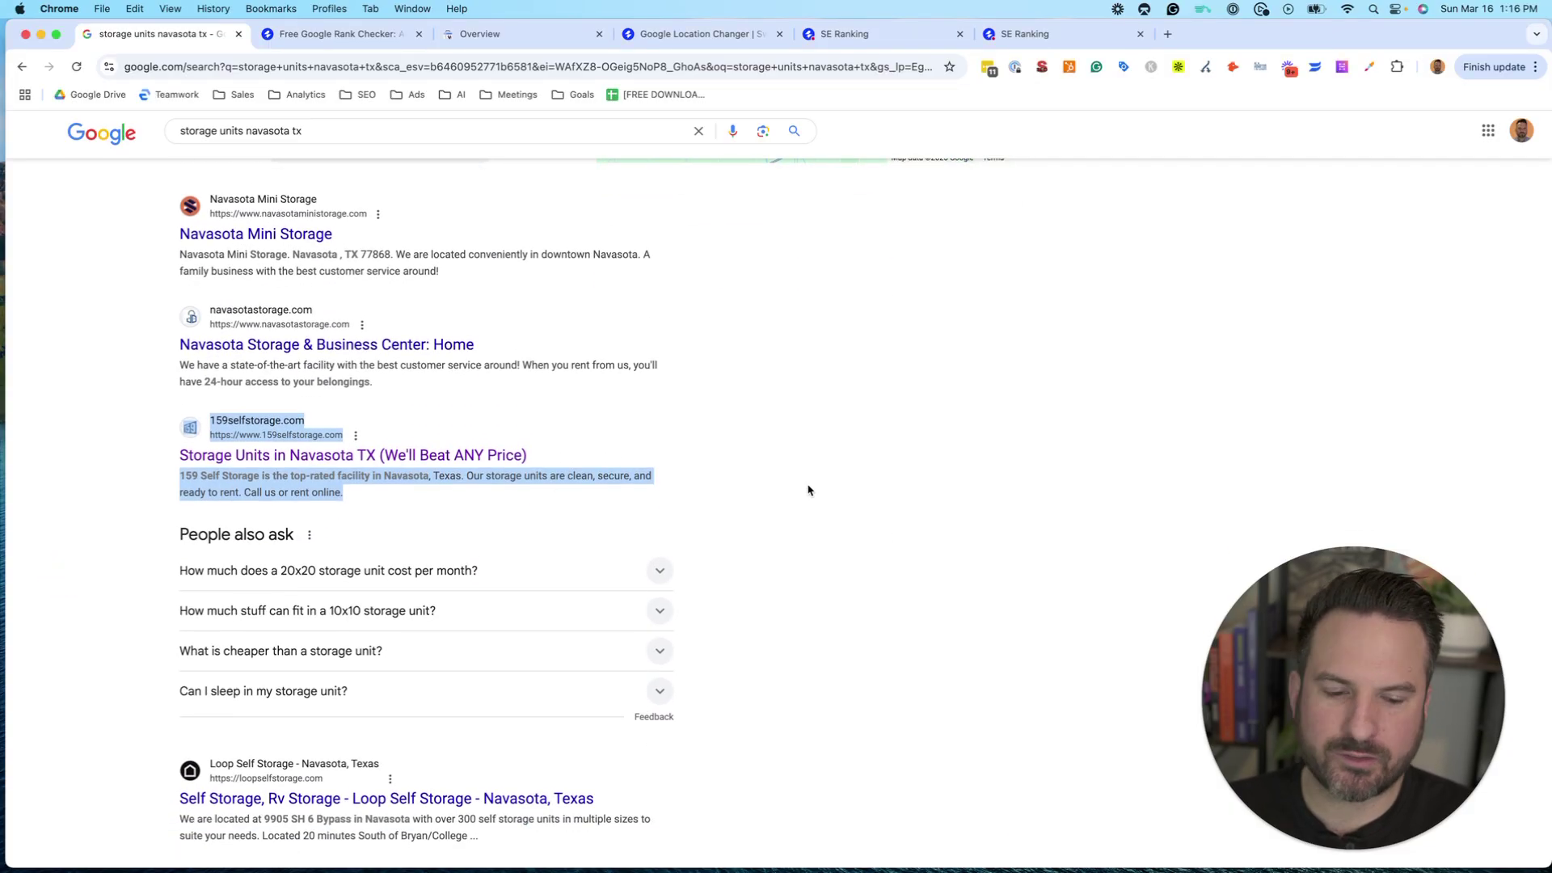
{"action": "left_click", "coordinate": [819, 477]}
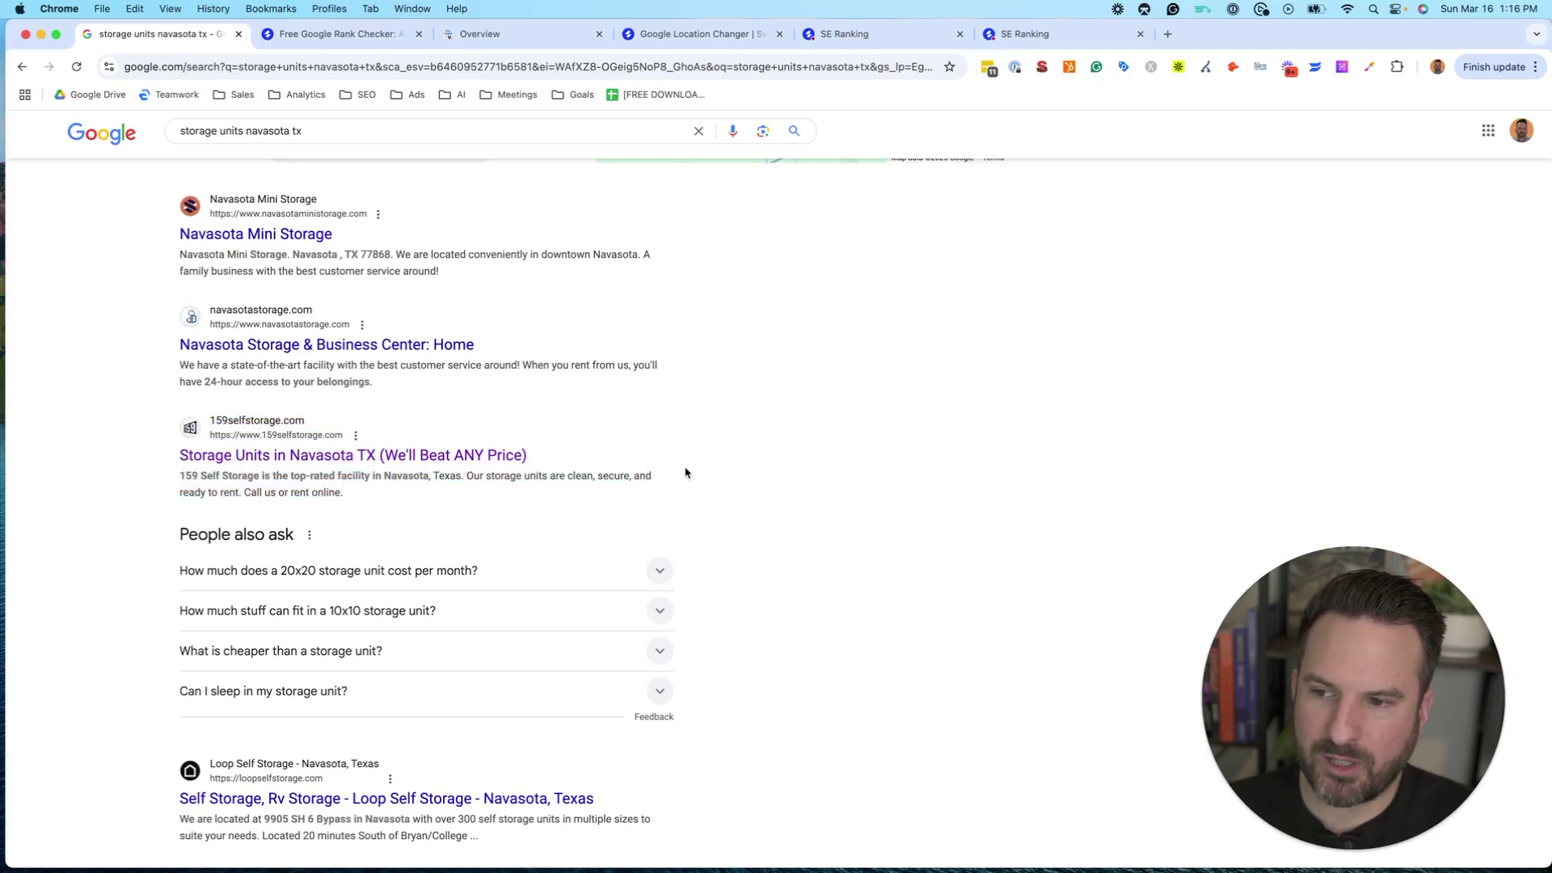
- Repeat the same query in an Incognito window to confirm the ranking, then close it
{"action": "left_click", "coordinate": [436, 130]}
{"action": "key", "text": "super+a"}
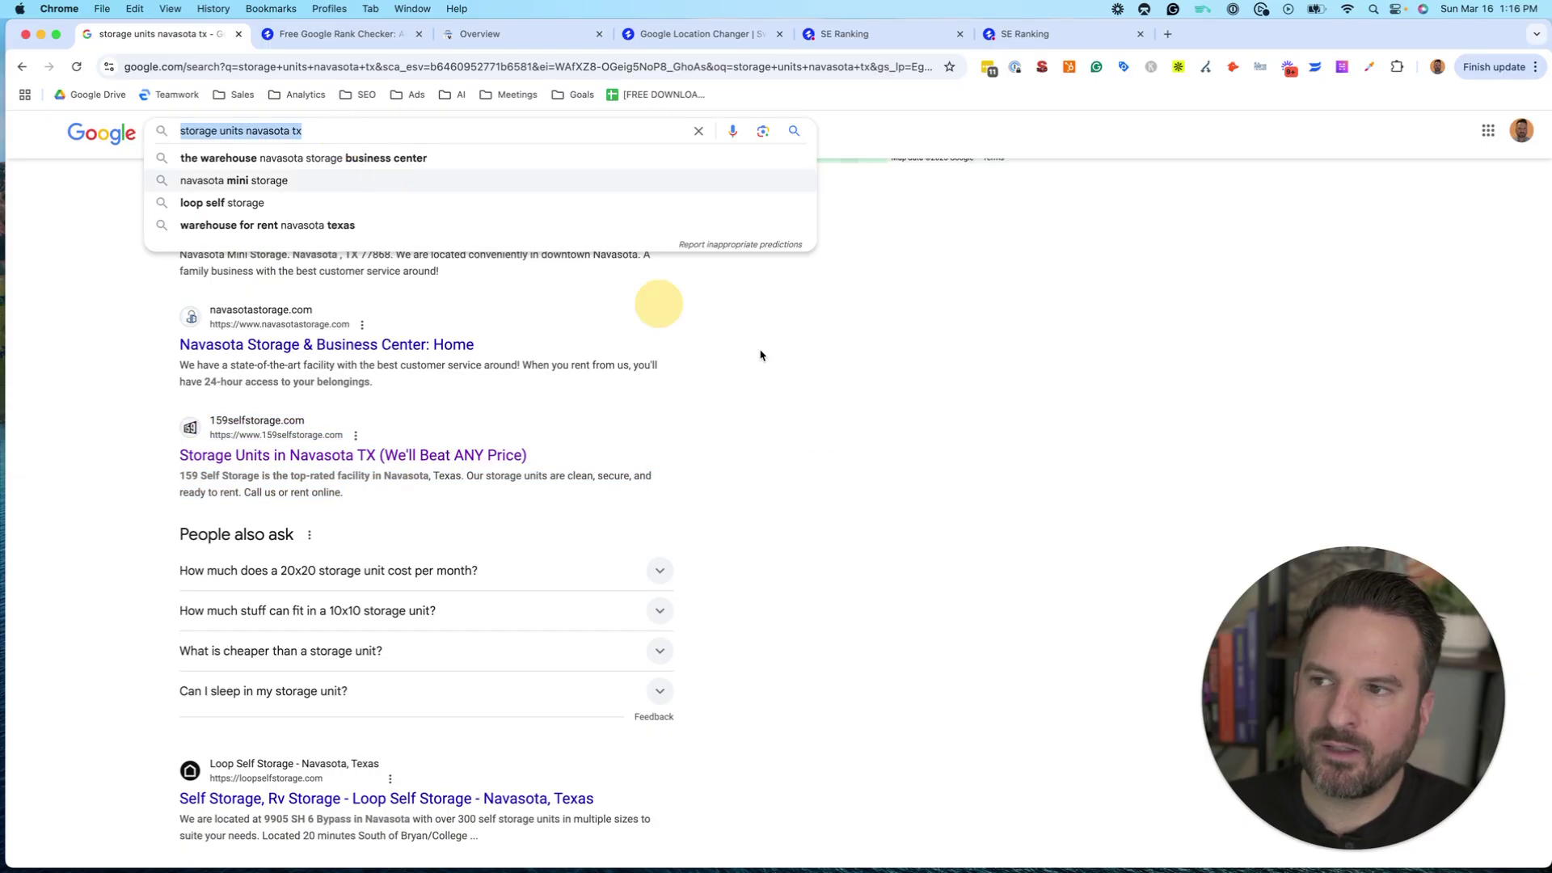
{"action": "key", "text": "super+c"}
{"action": "left_click", "coordinate": [1013, 432]}
{"action": "key", "text": "super+shift+n"}
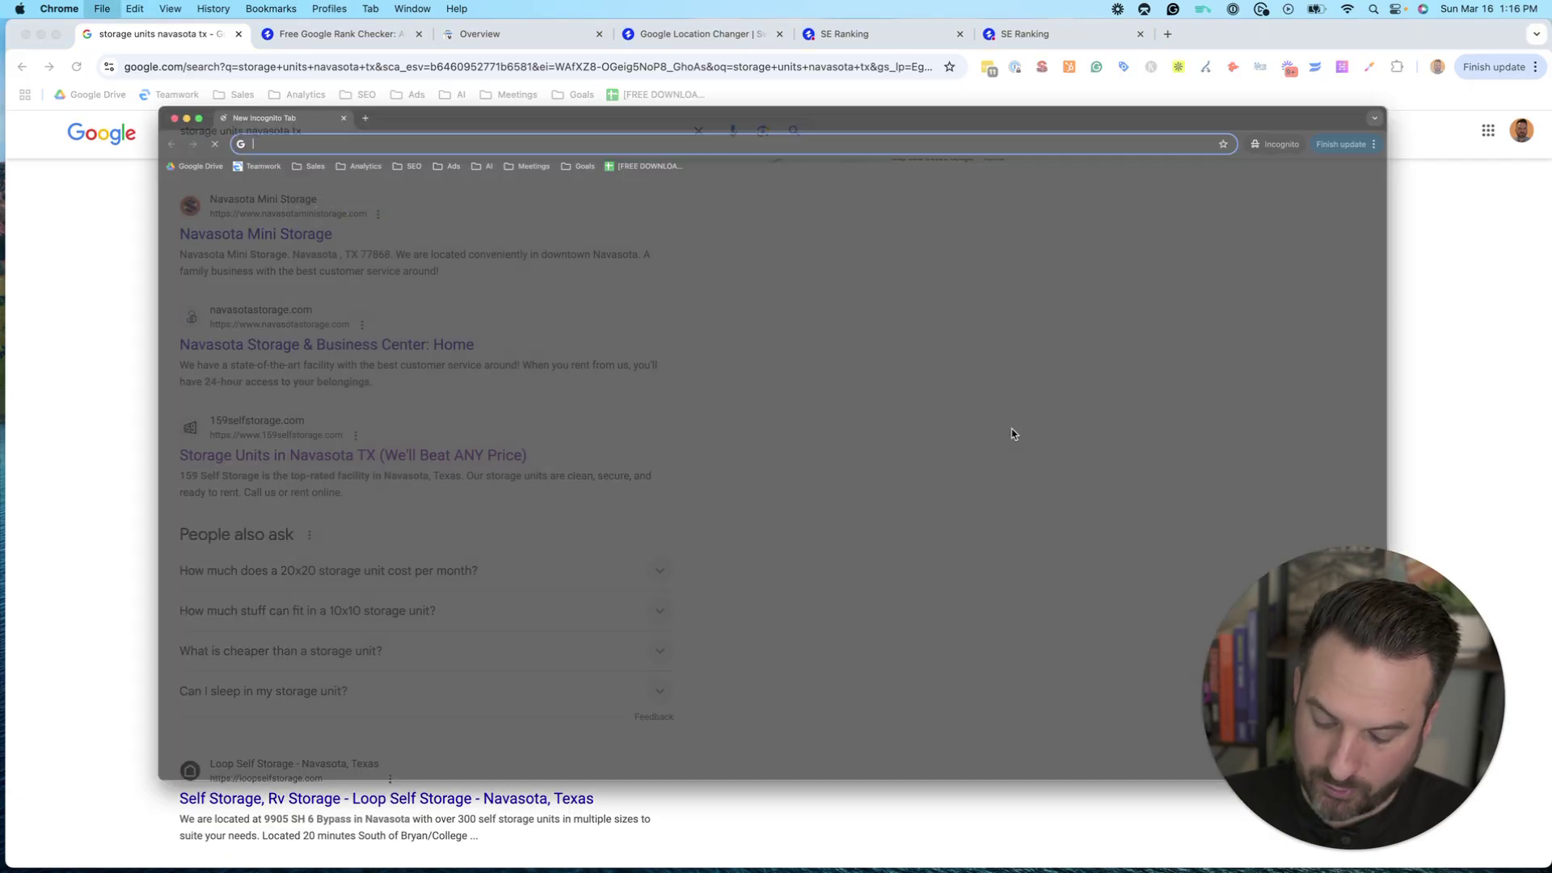
{"action": "key", "text": "super+v"}
{"action": "key", "text": "Return"}
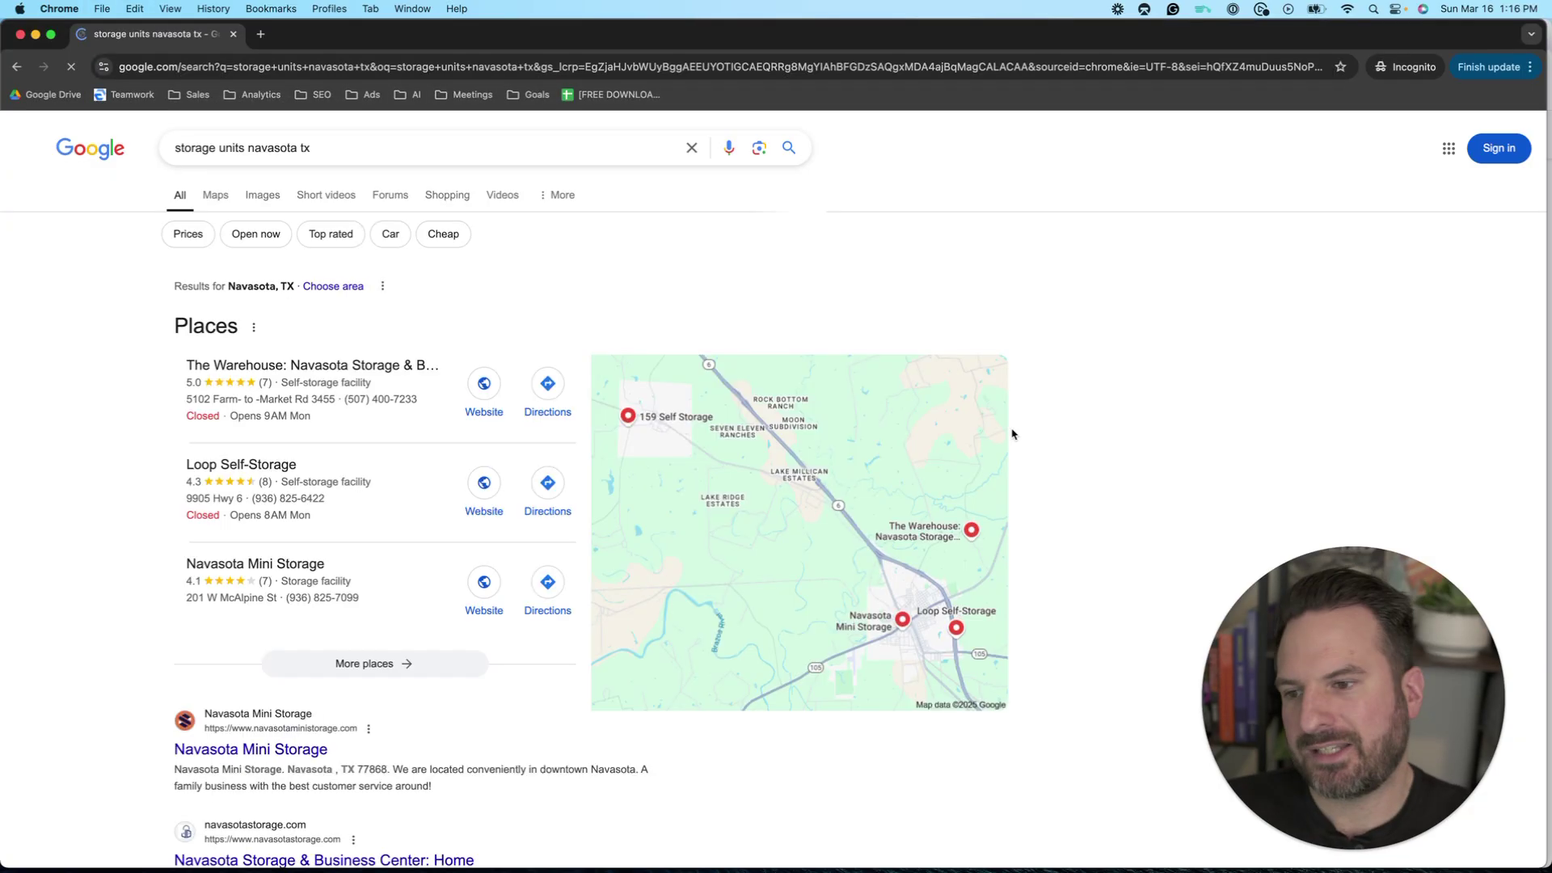
{"action": "scroll", "coordinate": [578, 475], "scroll_direction": "down", "scroll_amount": 2}
{"action": "scroll", "coordinate": [579, 476], "scroll_direction": "down", "scroll_amount": 3}
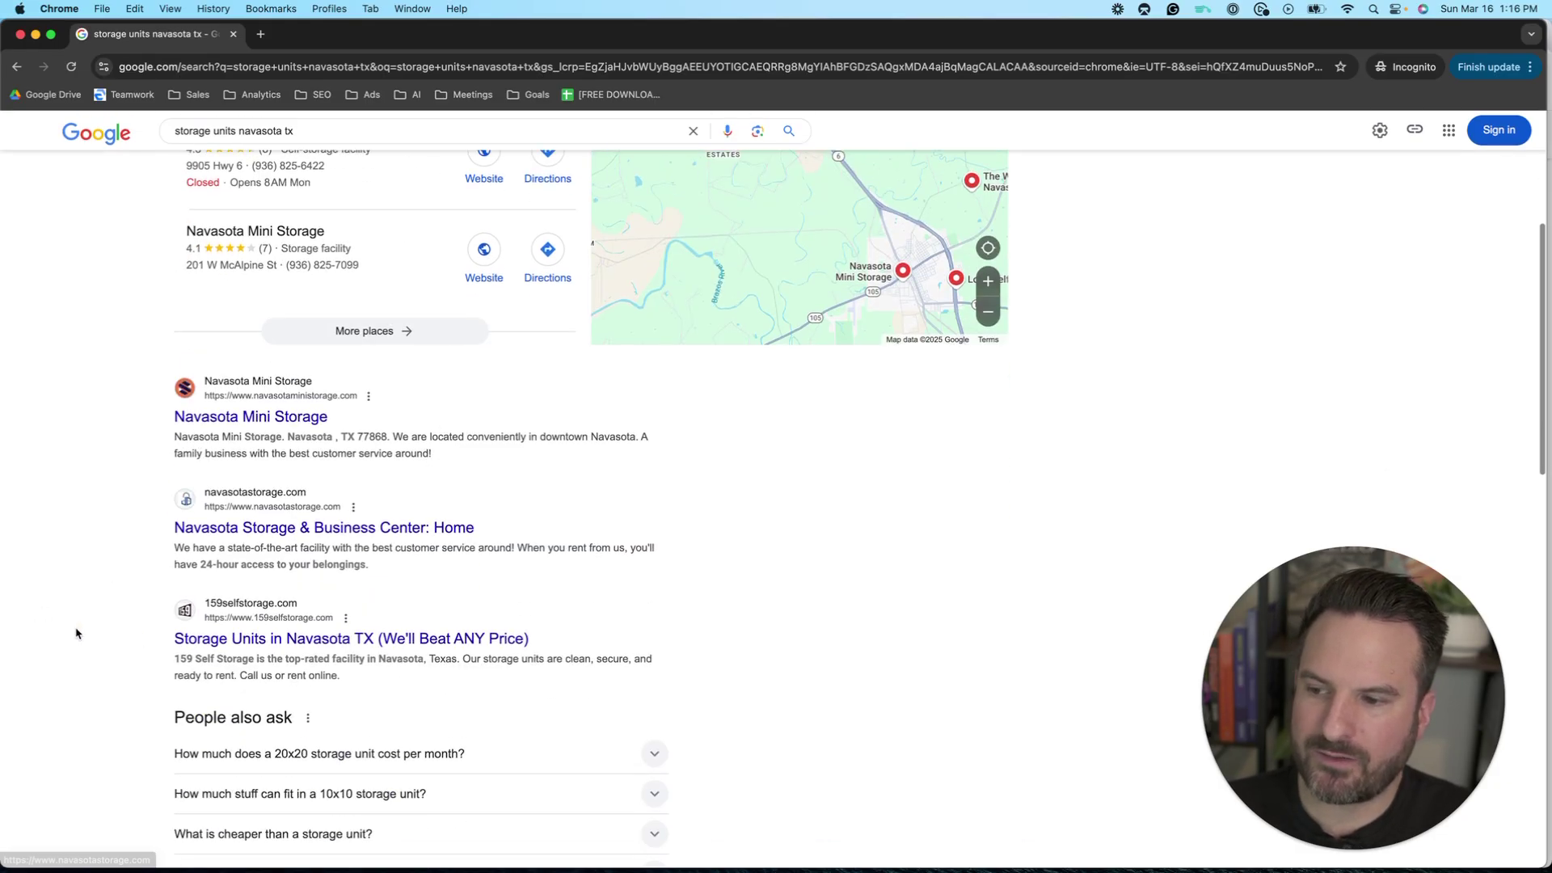
{"action": "left_click_drag", "start_coordinate": [76, 631], "coordinate": [817, 624]}
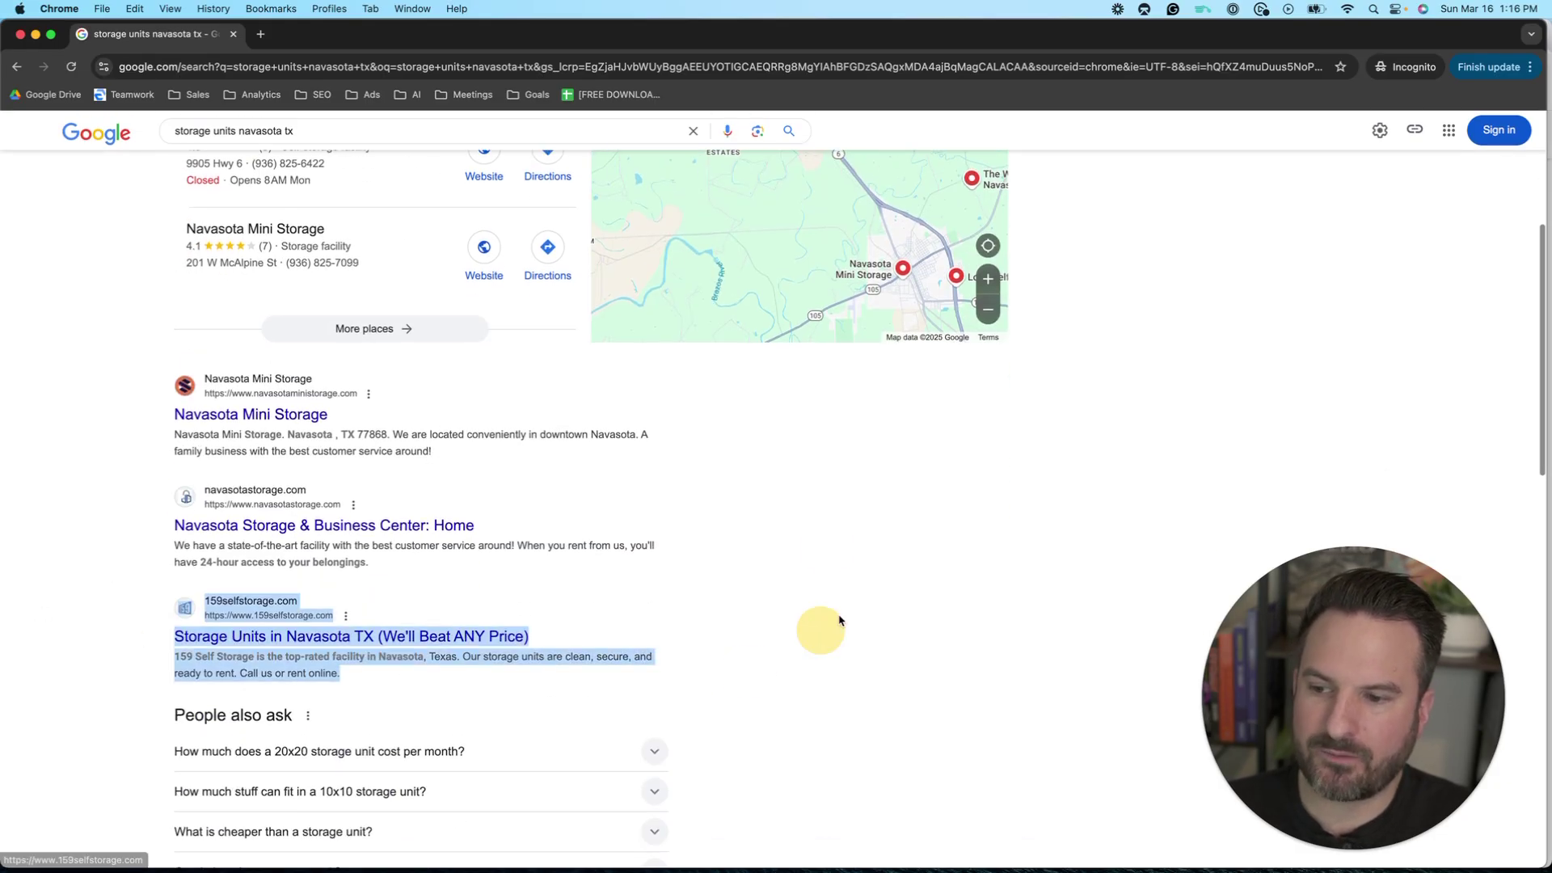
{"action": "left_click", "coordinate": [234, 34]}
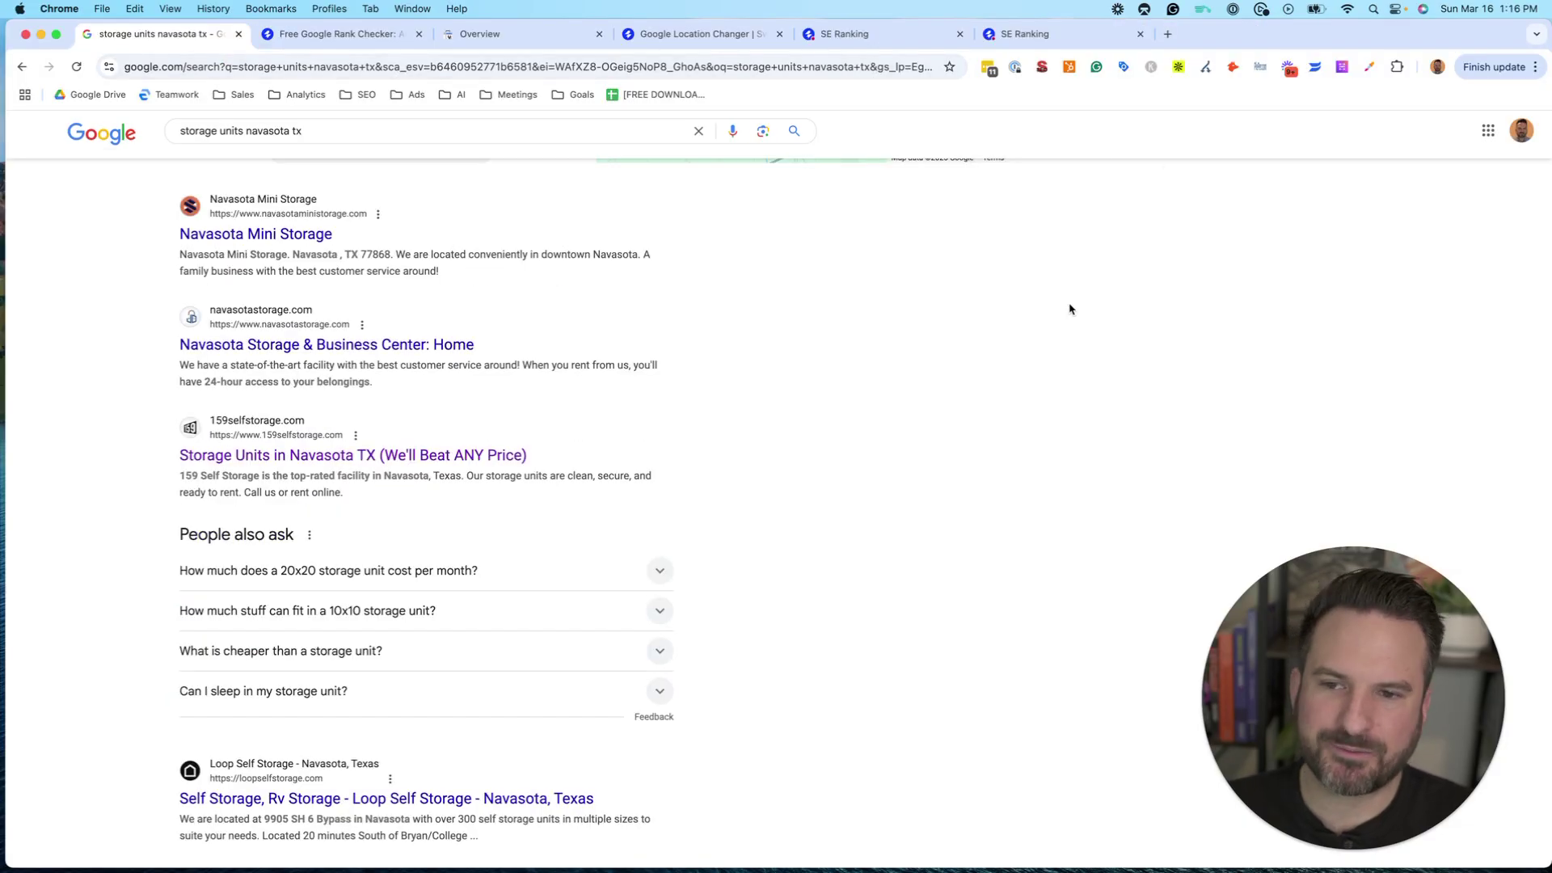
{"action": "scroll", "coordinate": [946, 321], "scroll_direction": "up", "scroll_amount": 2}
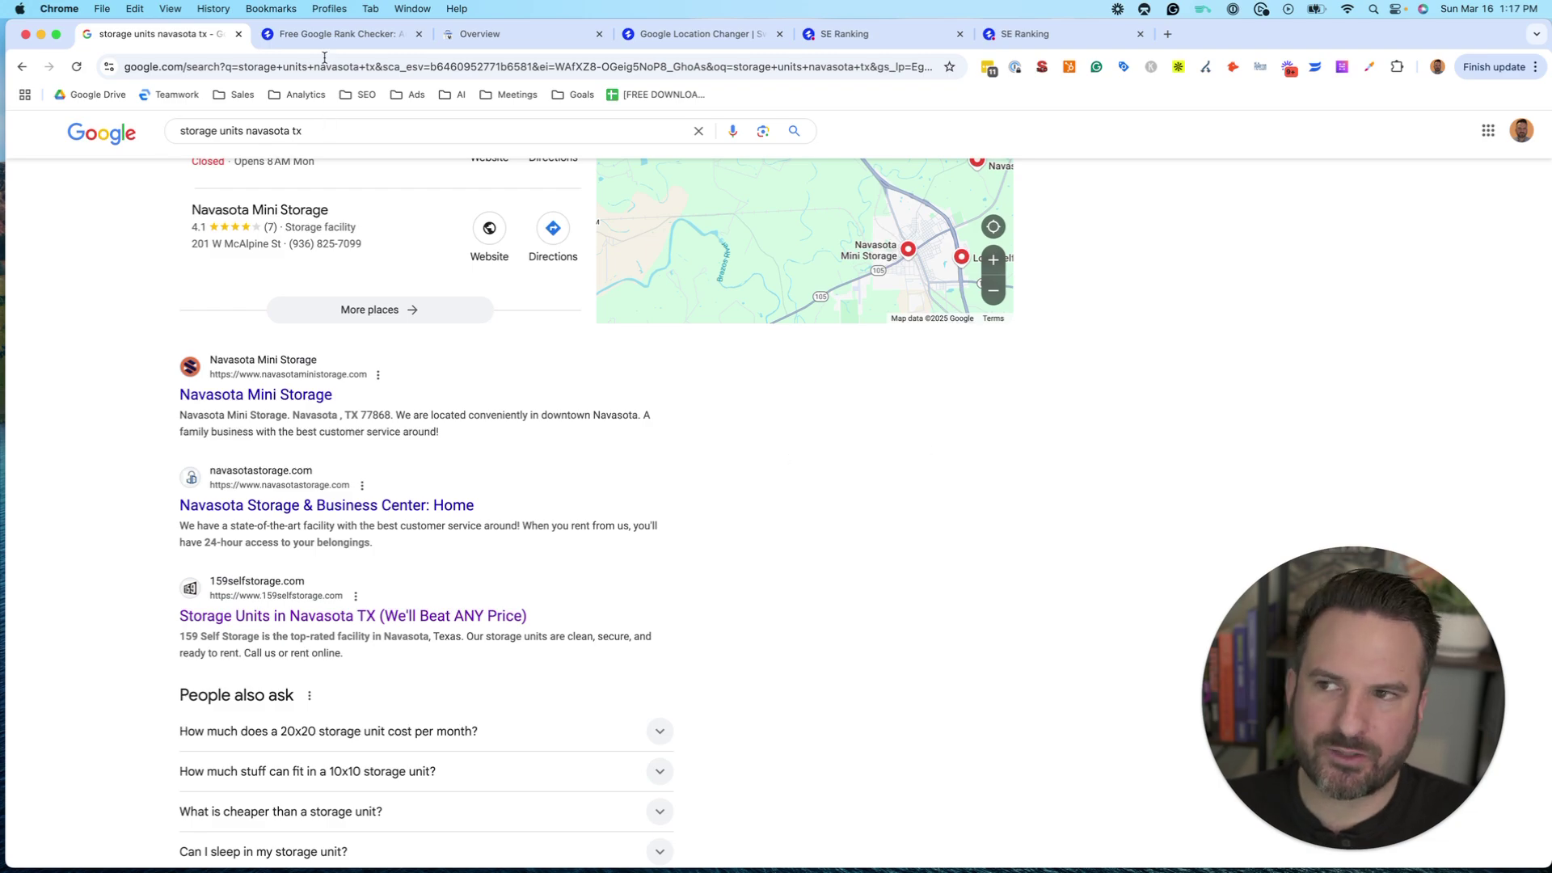
- In SE Ranking's free rank checker, set the country to United States of America
{"action": "left_click", "coordinate": [337, 34]}
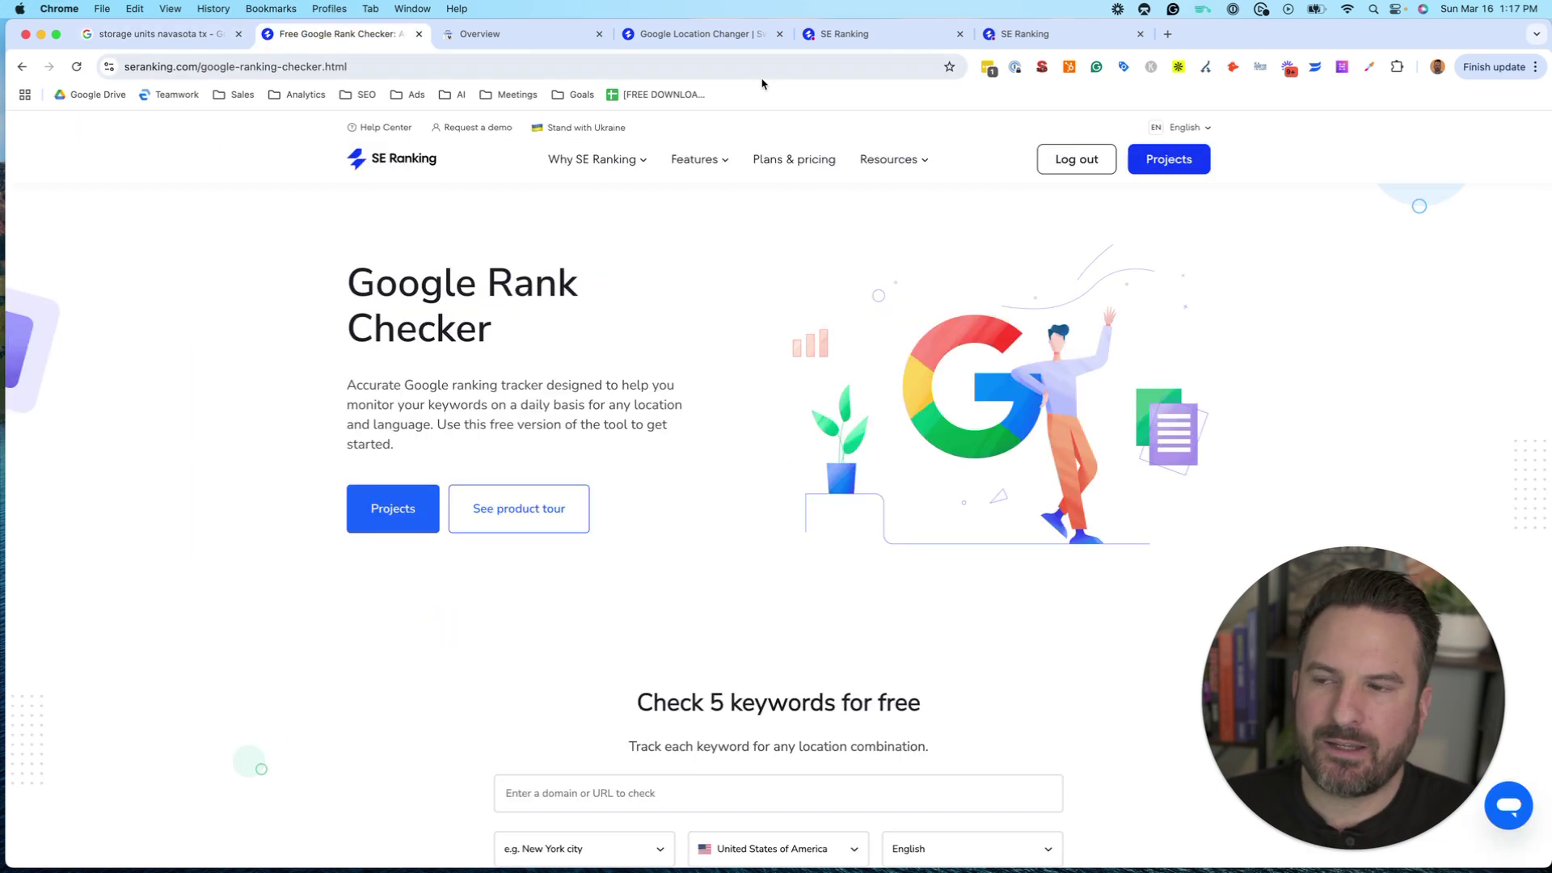
{"action": "scroll", "coordinate": [596, 395], "scroll_direction": "down", "scroll_amount": 3}
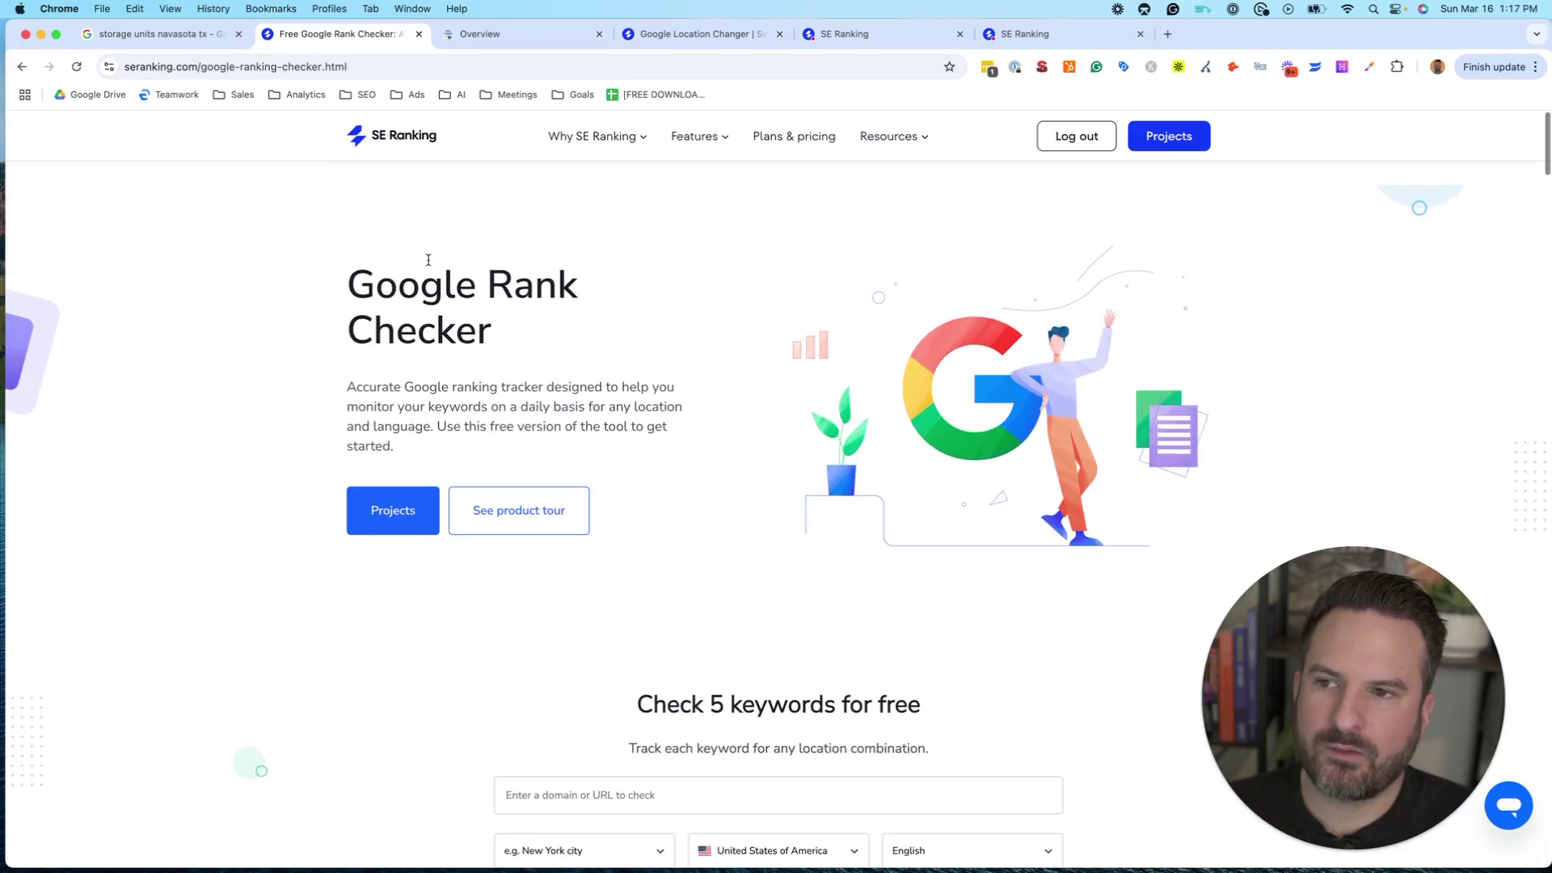
{"action": "left_click", "coordinate": [554, 593]}
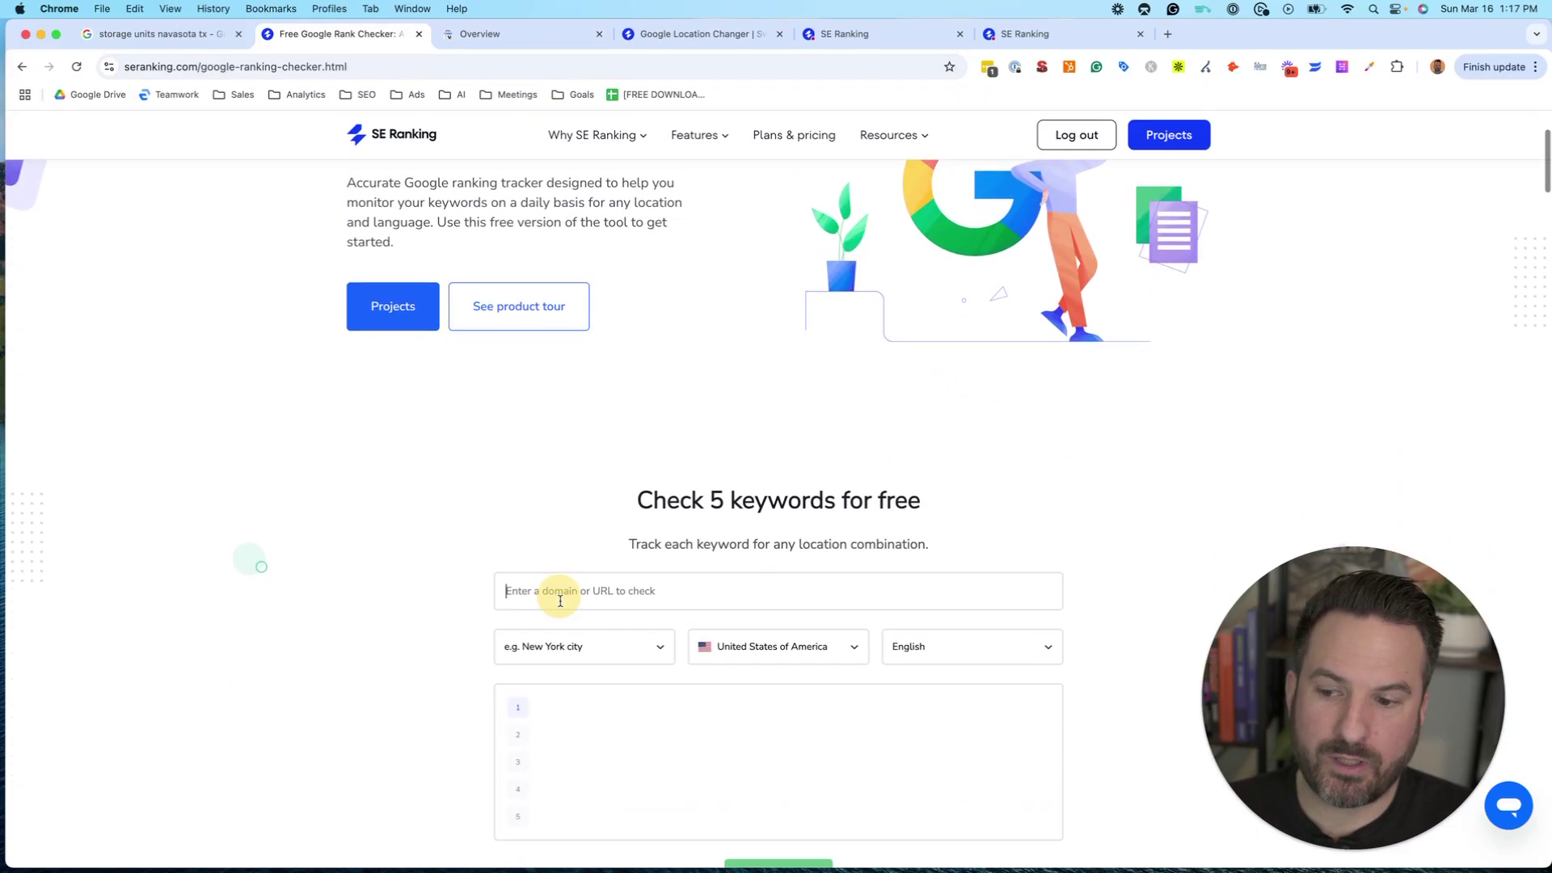
{"action": "left_click", "coordinate": [571, 635]}
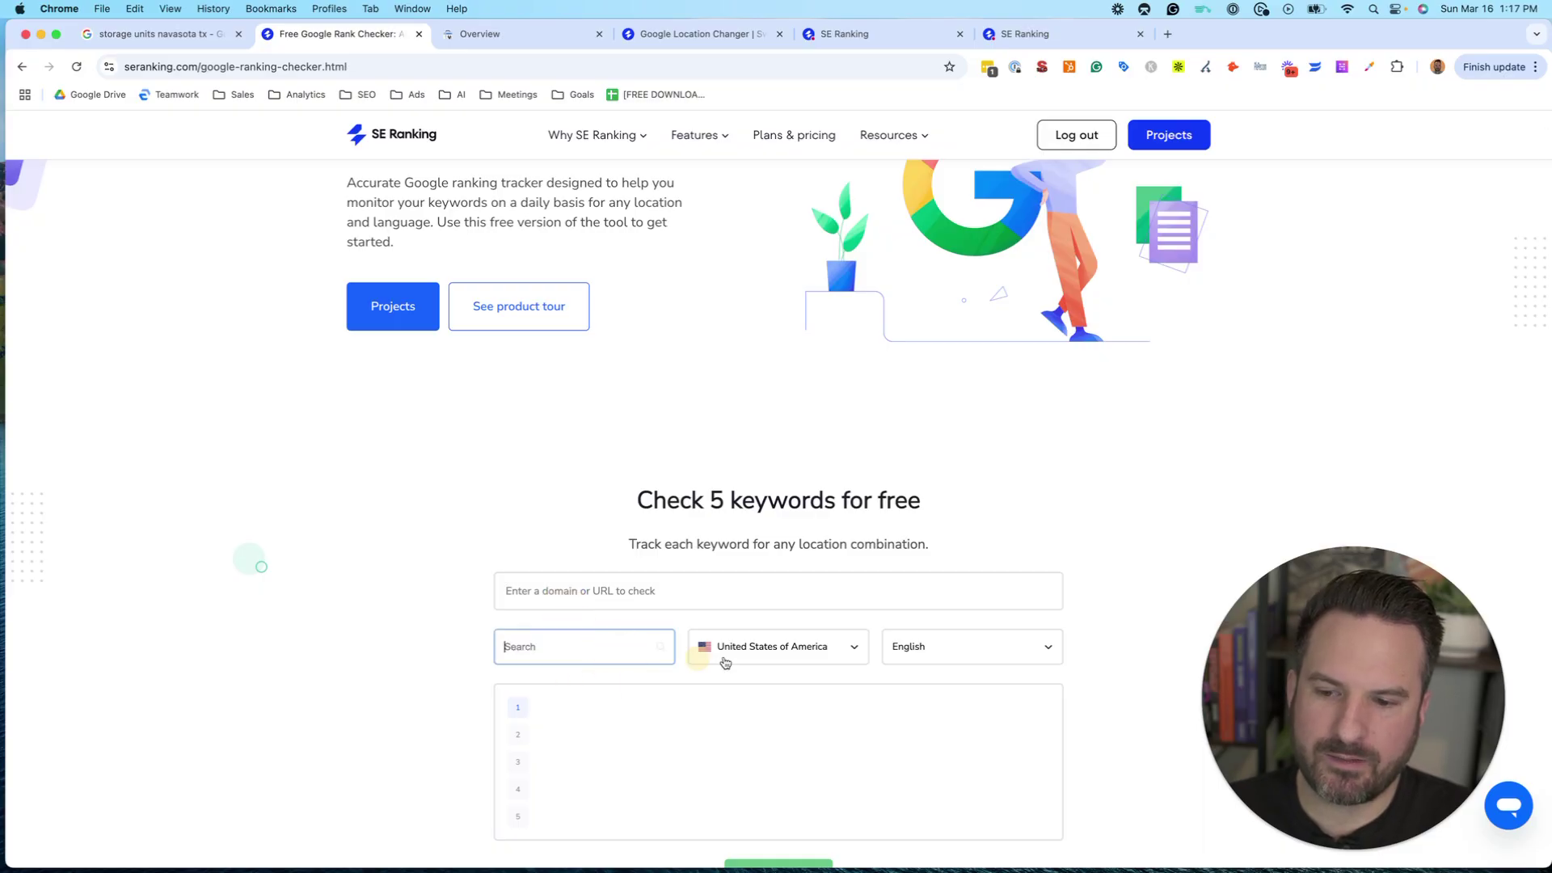
{"action": "left_click", "coordinate": [779, 655]}
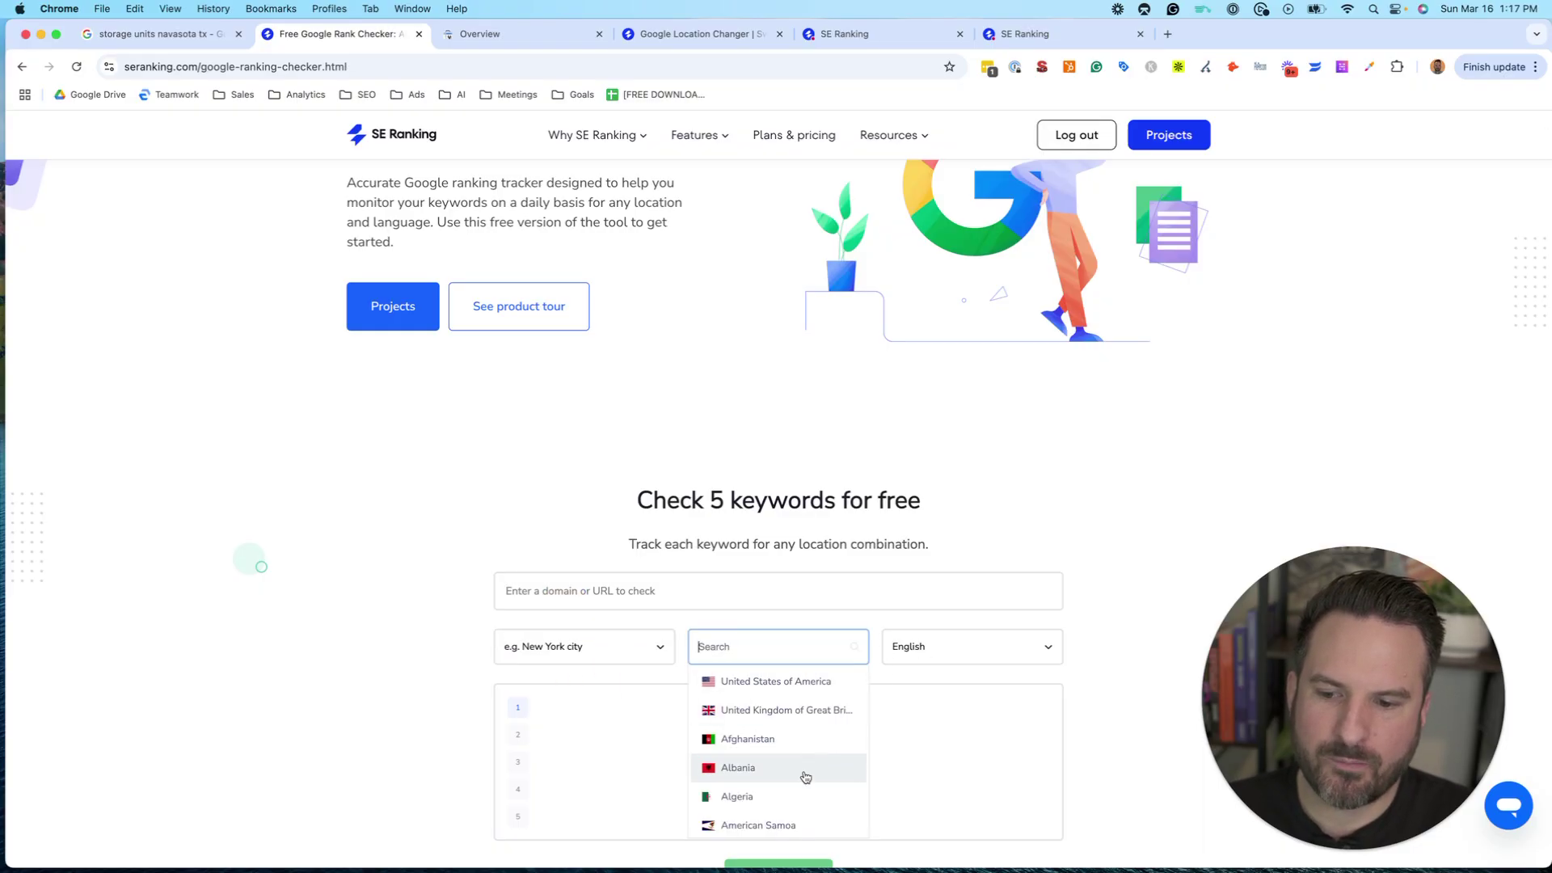
{"action": "scroll", "coordinate": [755, 679], "scroll_direction": "down", "scroll_amount": 2}
{"action": "scroll", "coordinate": [756, 671], "scroll_direction": "up", "scroll_amount": 2}
{"action": "type", "text": "tex"}
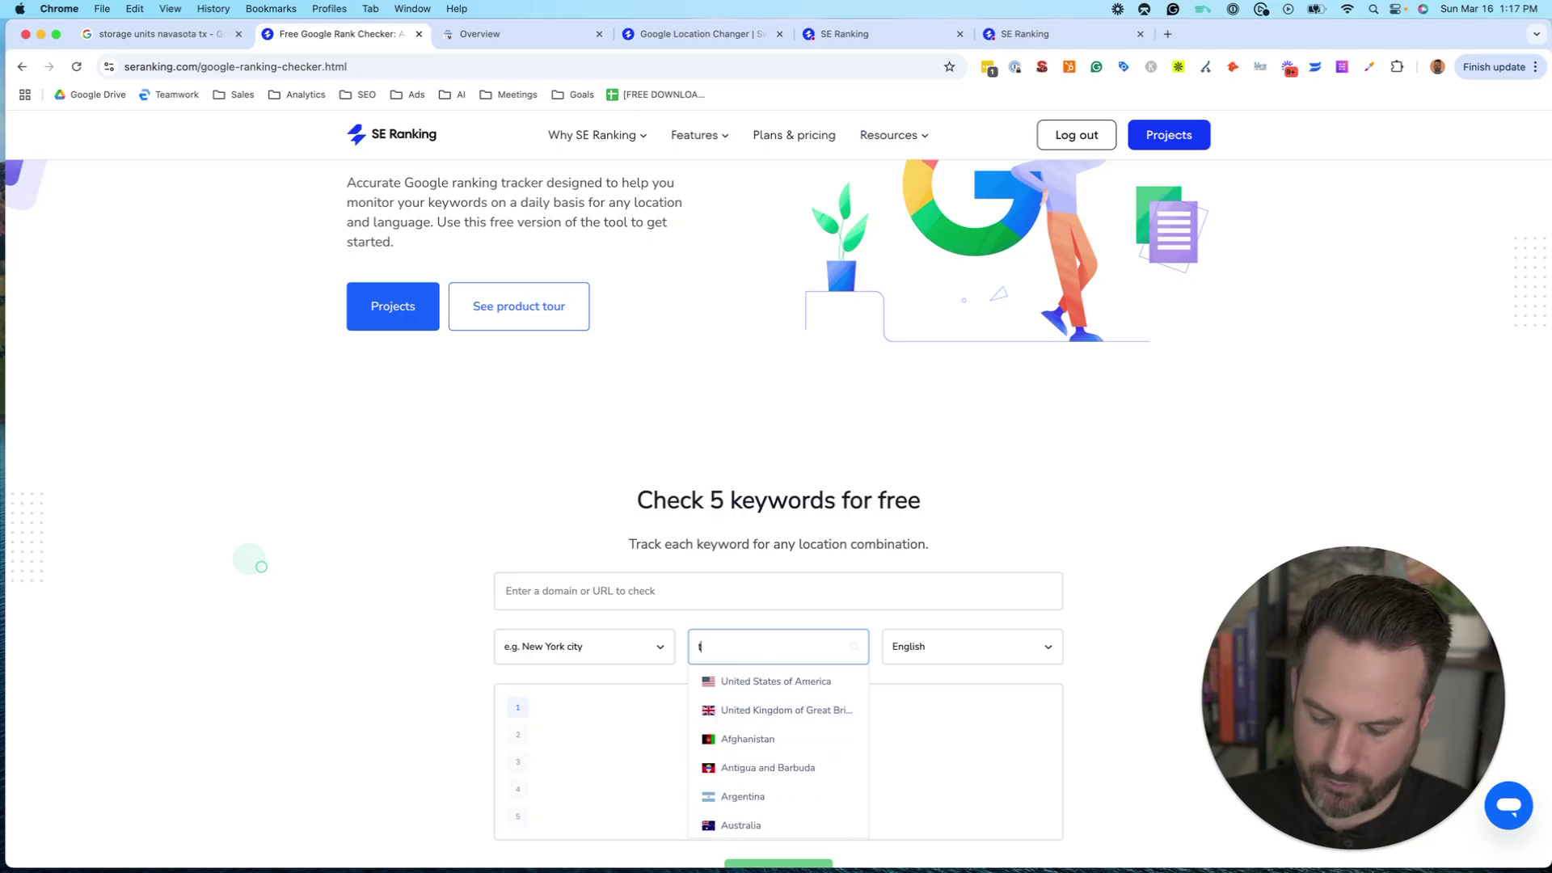
{"action": "key", "text": "BackSpace"}
{"action": "key", "text": "BackSpace"}
{"action": "key", "text": "BackSpace"}
{"action": "type", "text": "t"}
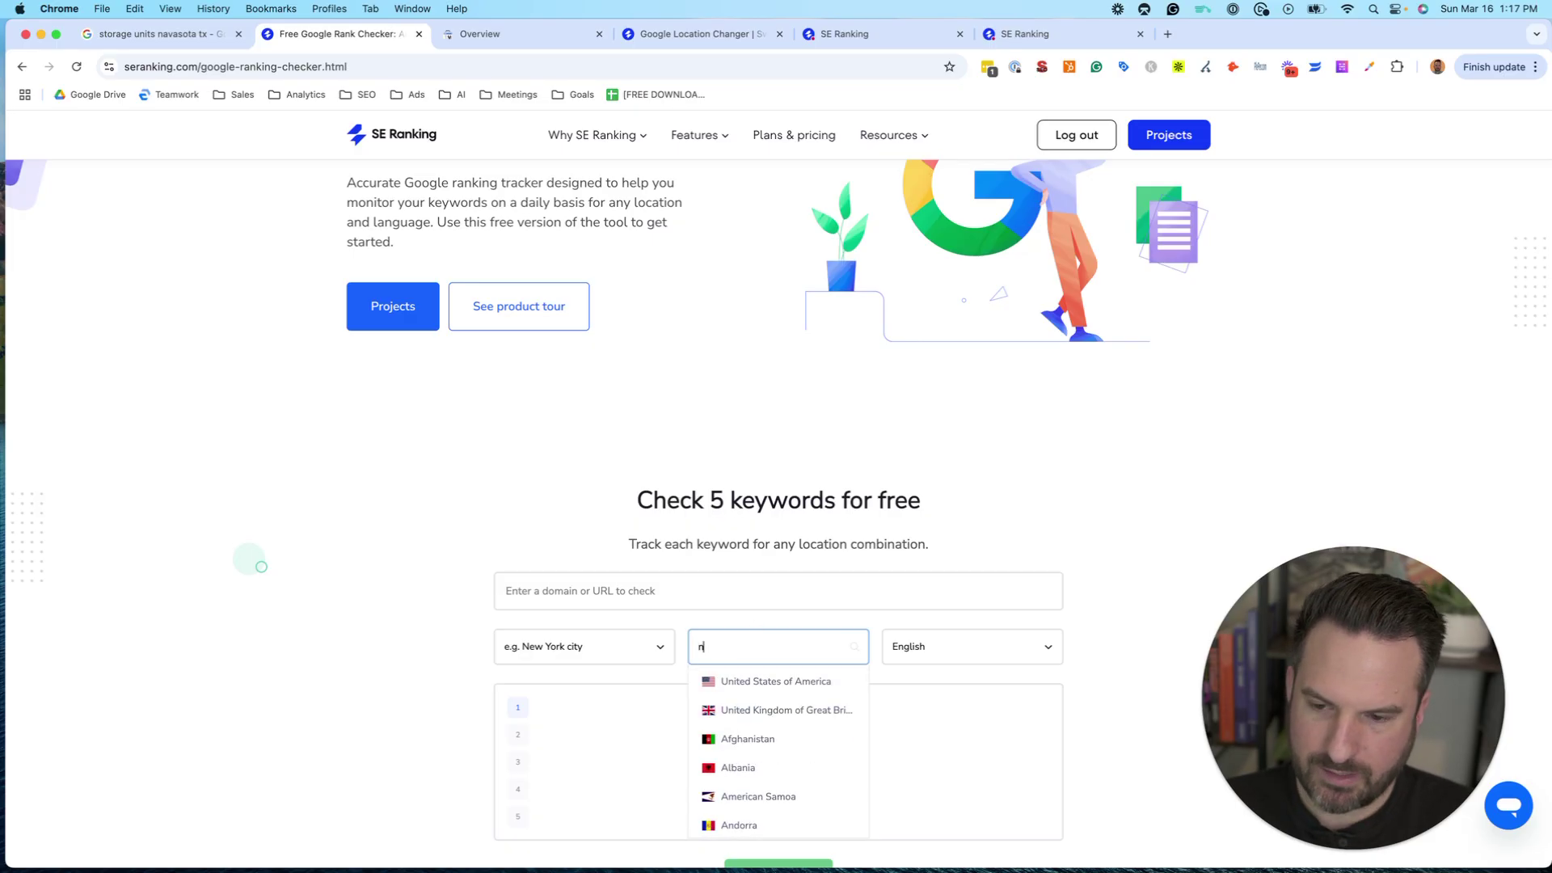
{"action": "key", "text": "BackSpace"}
{"action": "type", "text": "yn"}
{"action": "key", "text": "BackSpace"}
{"action": "key", "text": "BackSpace"}
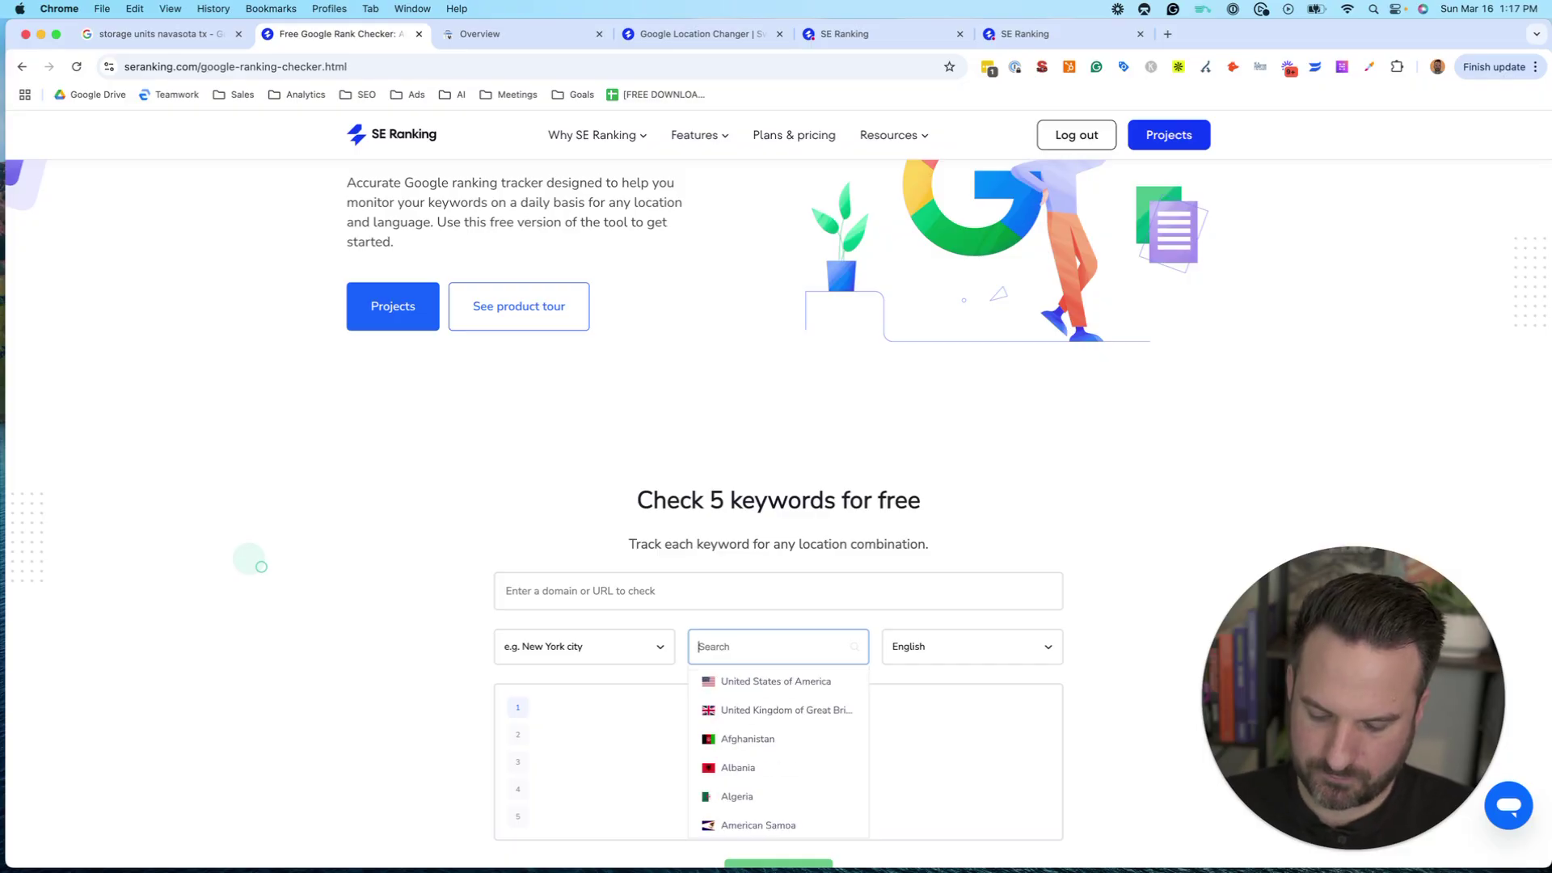
{"action": "type", "text": "united"}
{"action": "left_click", "coordinate": [781, 681]}
- Add keyword 'storage units navasota tx' and enter the 159selfstorage.com domain
{"action": "left_click", "coordinate": [979, 659]}
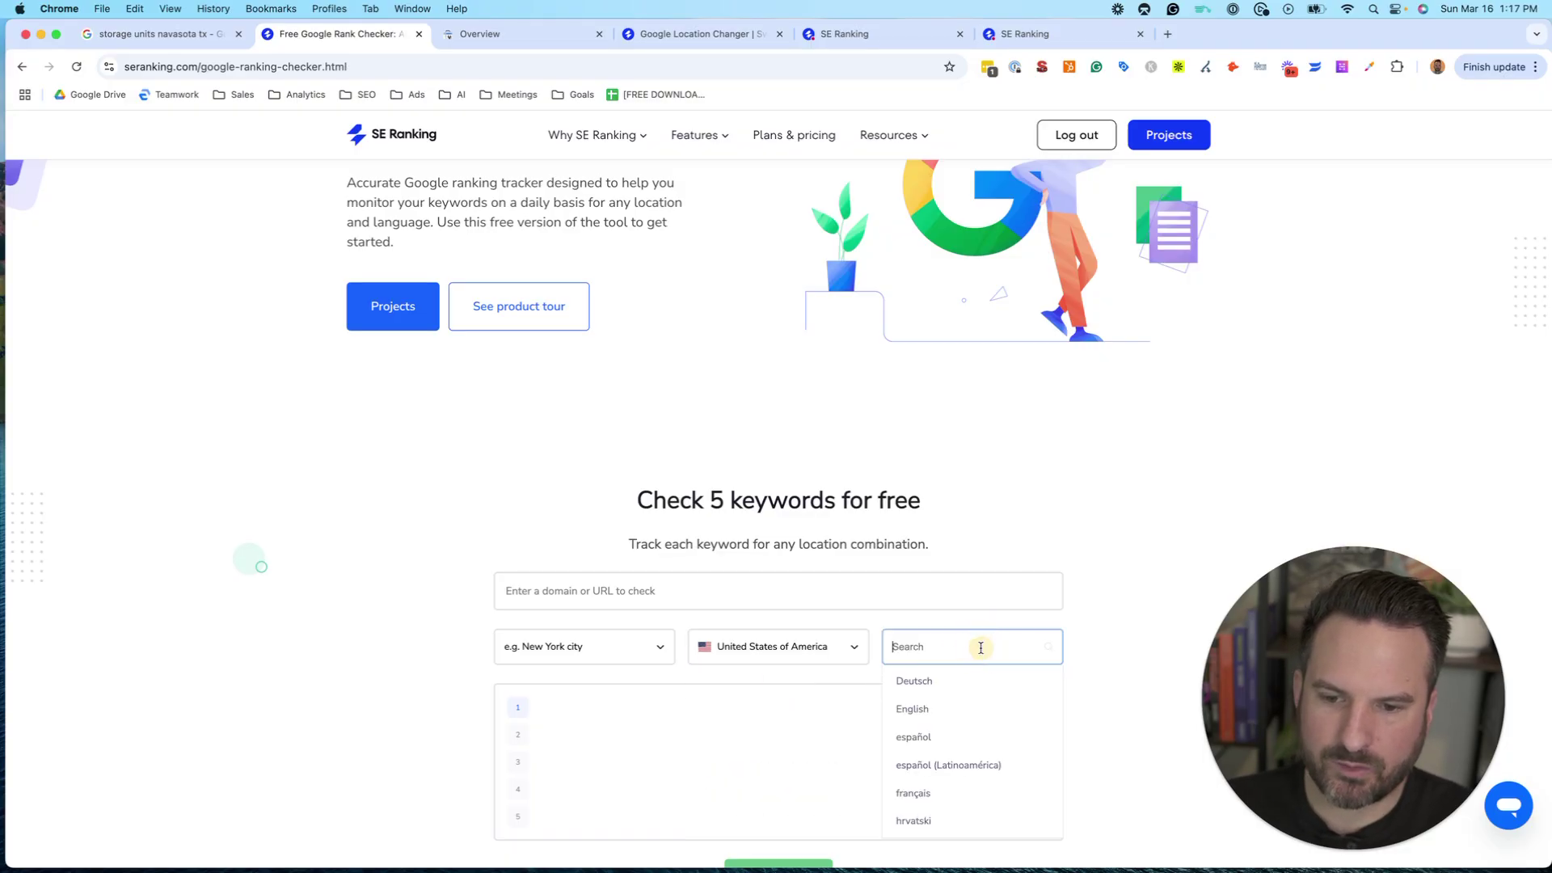
{"action": "left_click", "coordinate": [642, 653]}
{"action": "left_click", "coordinate": [602, 591]}
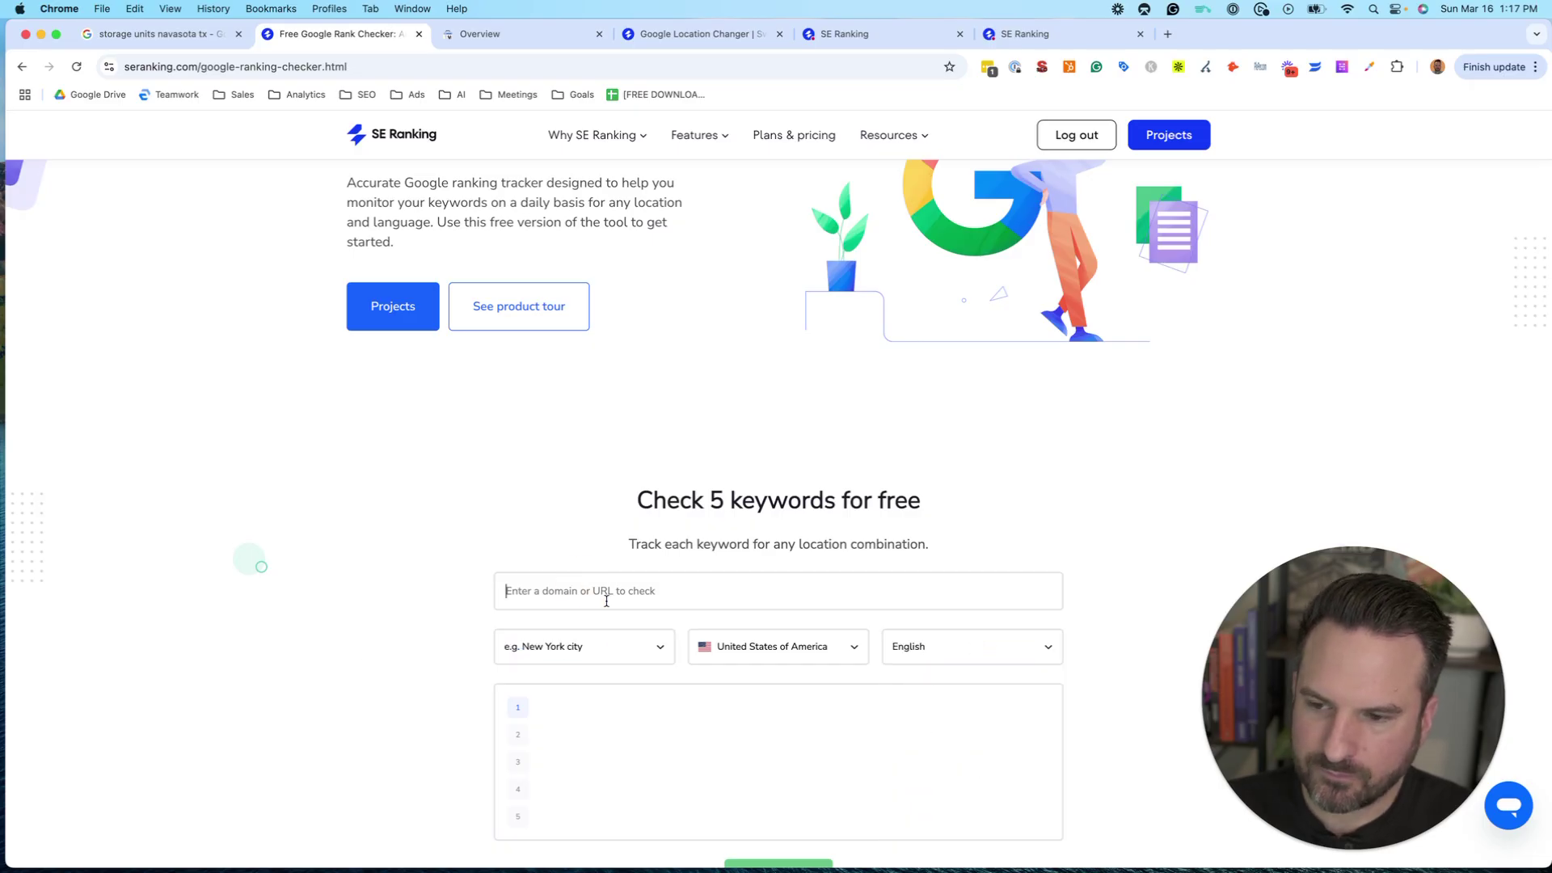
{"action": "type", "text": "storage units navasota tx"}
{"action": "key", "text": "super+z"}
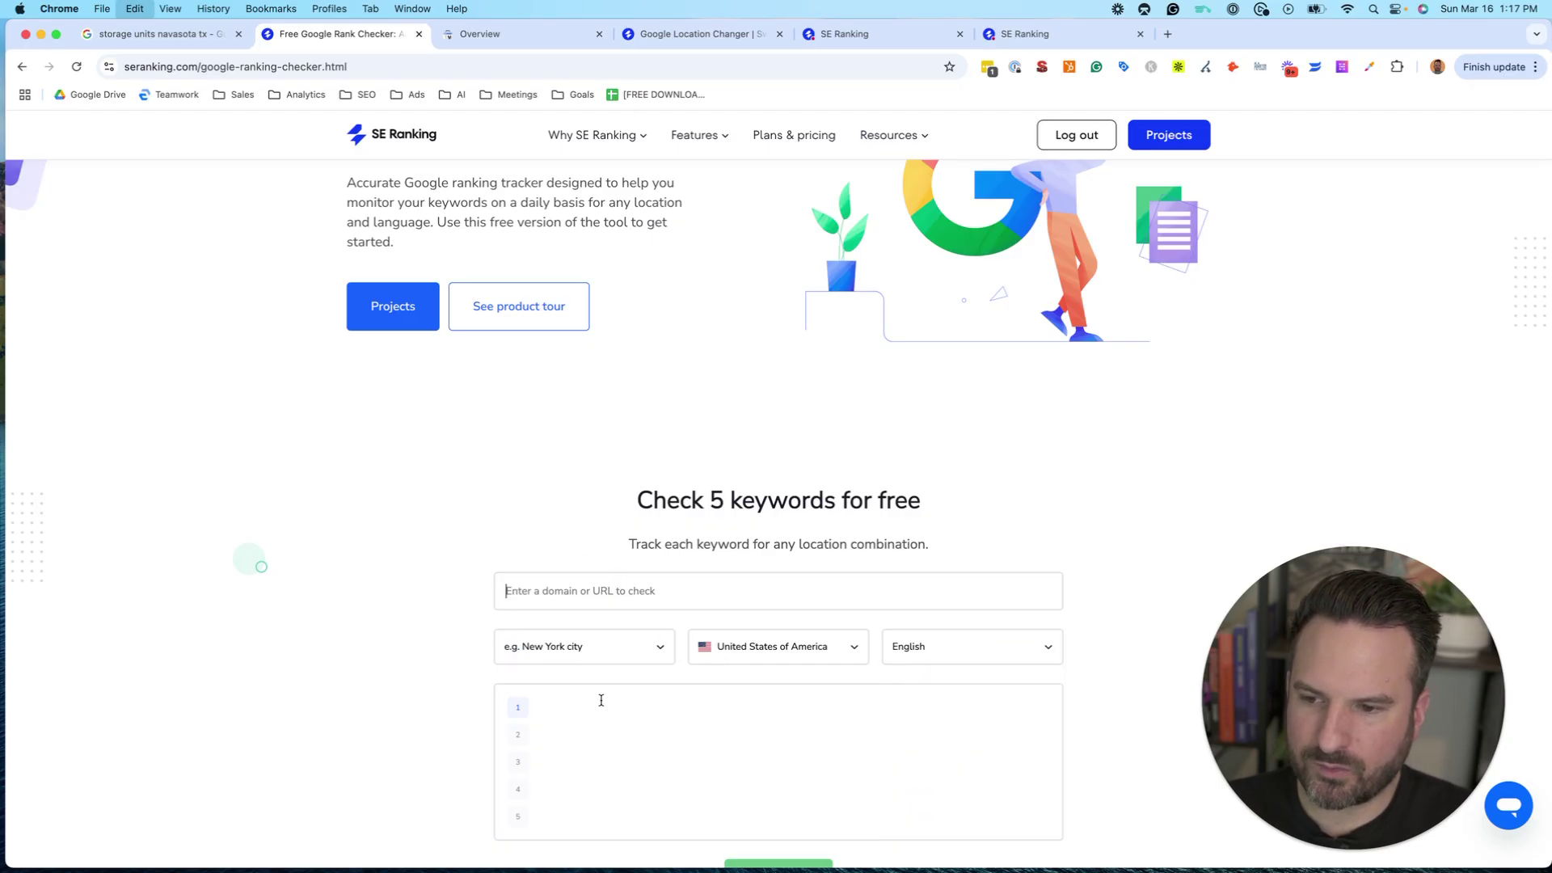
{"action": "type", "text": "storage units navasota tx"}
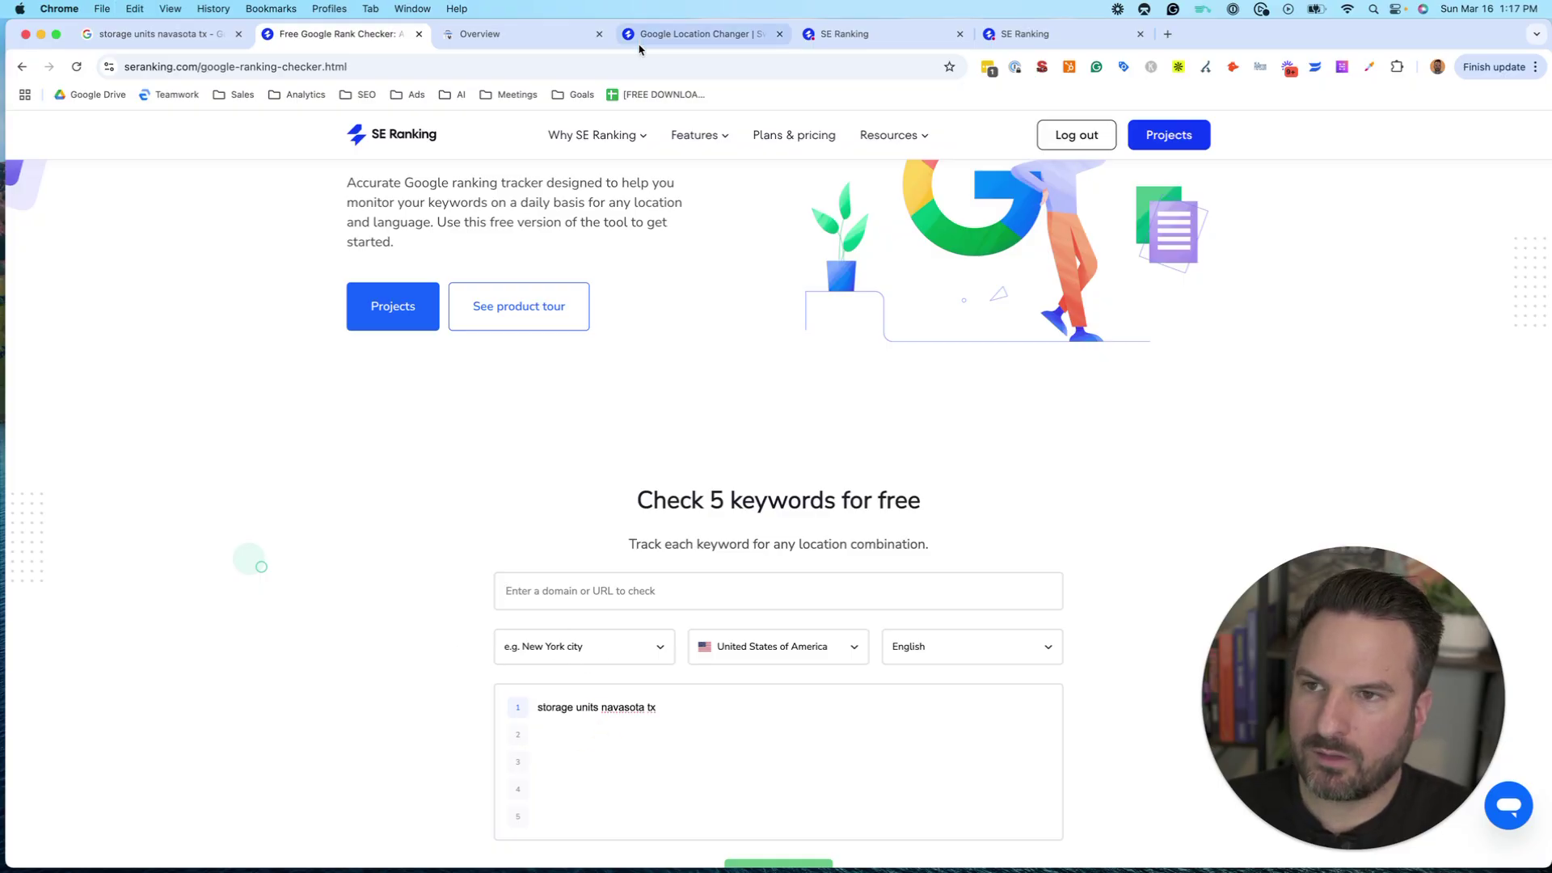
{"action": "left_click", "coordinate": [558, 596]}
{"action": "type", "text": "159selfstorage.com"}
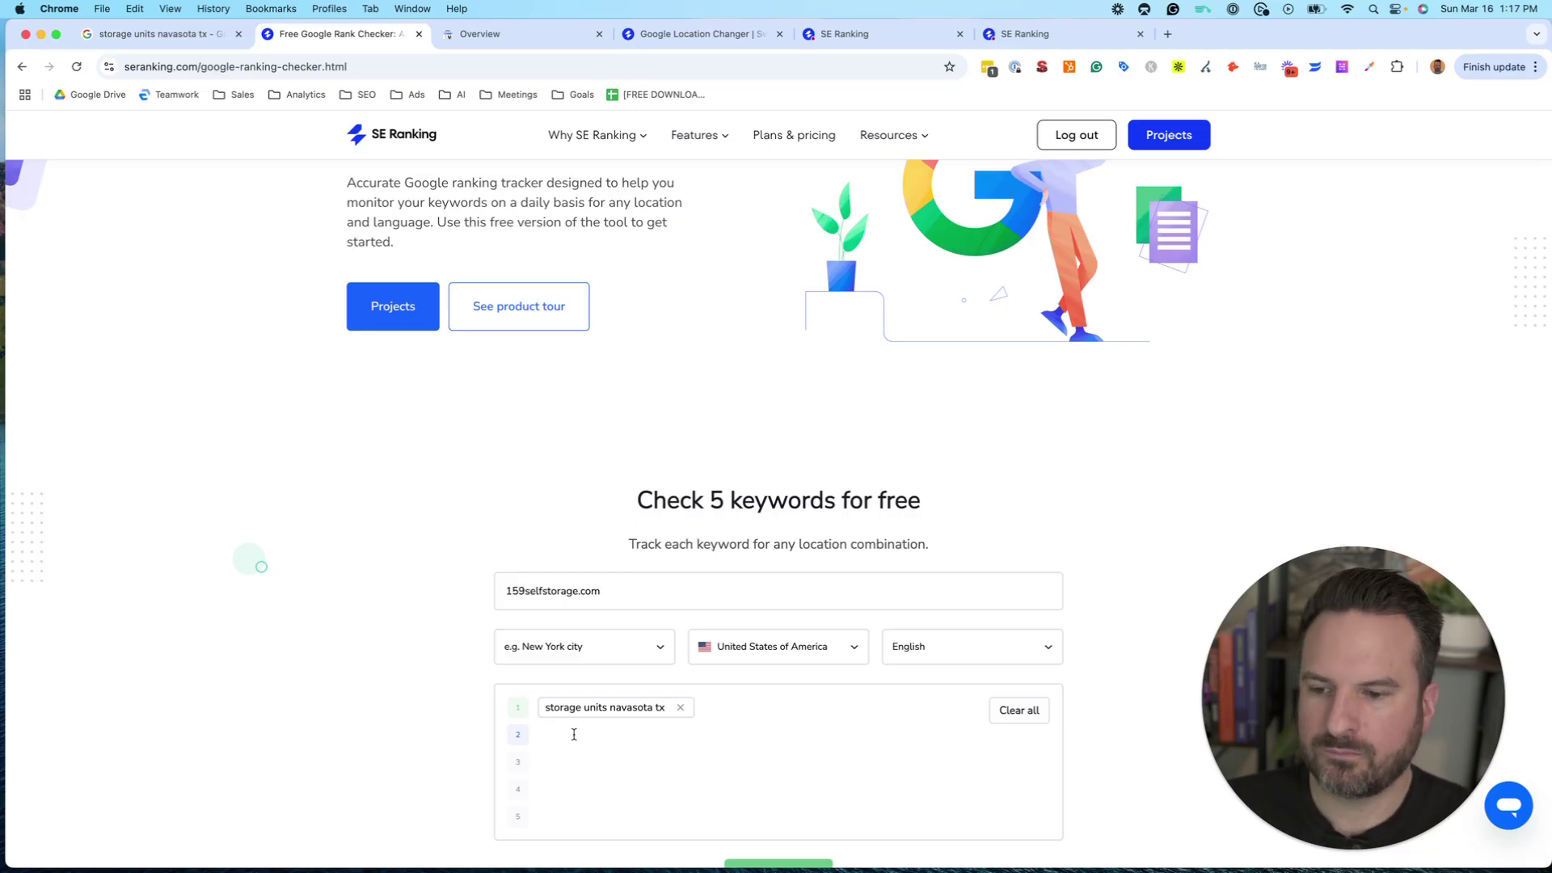
- Add second keyword 'self storage units in navasota' and run the rank check
{"action": "left_click", "coordinate": [570, 737]}
{"action": "type", "text": "se"}
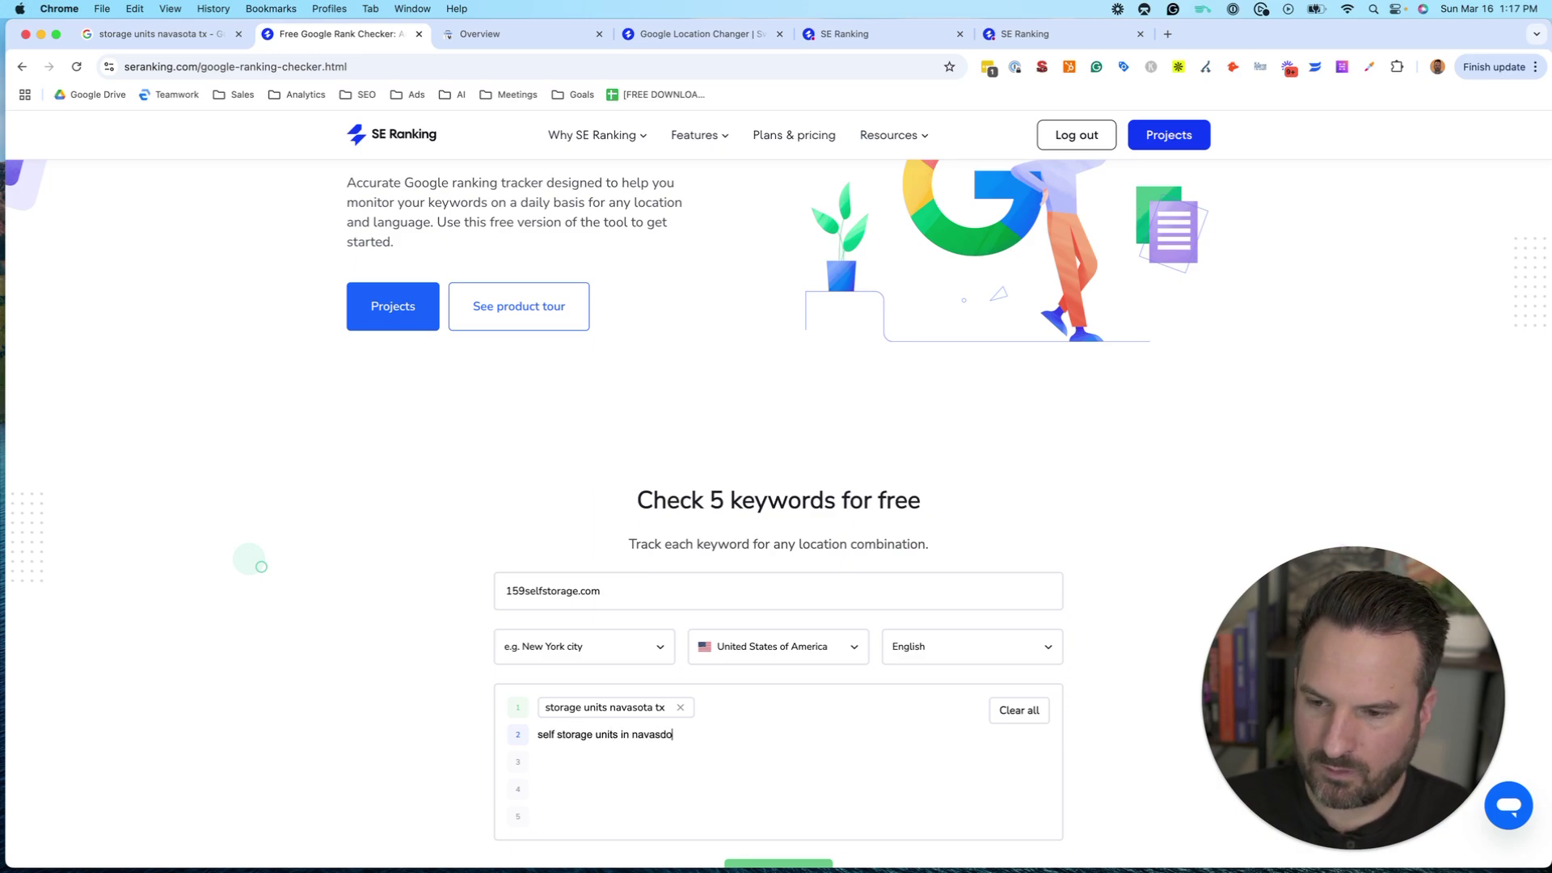
{"action": "type", "text": "lf storage units in navasota"}
{"action": "key", "text": "Return"}
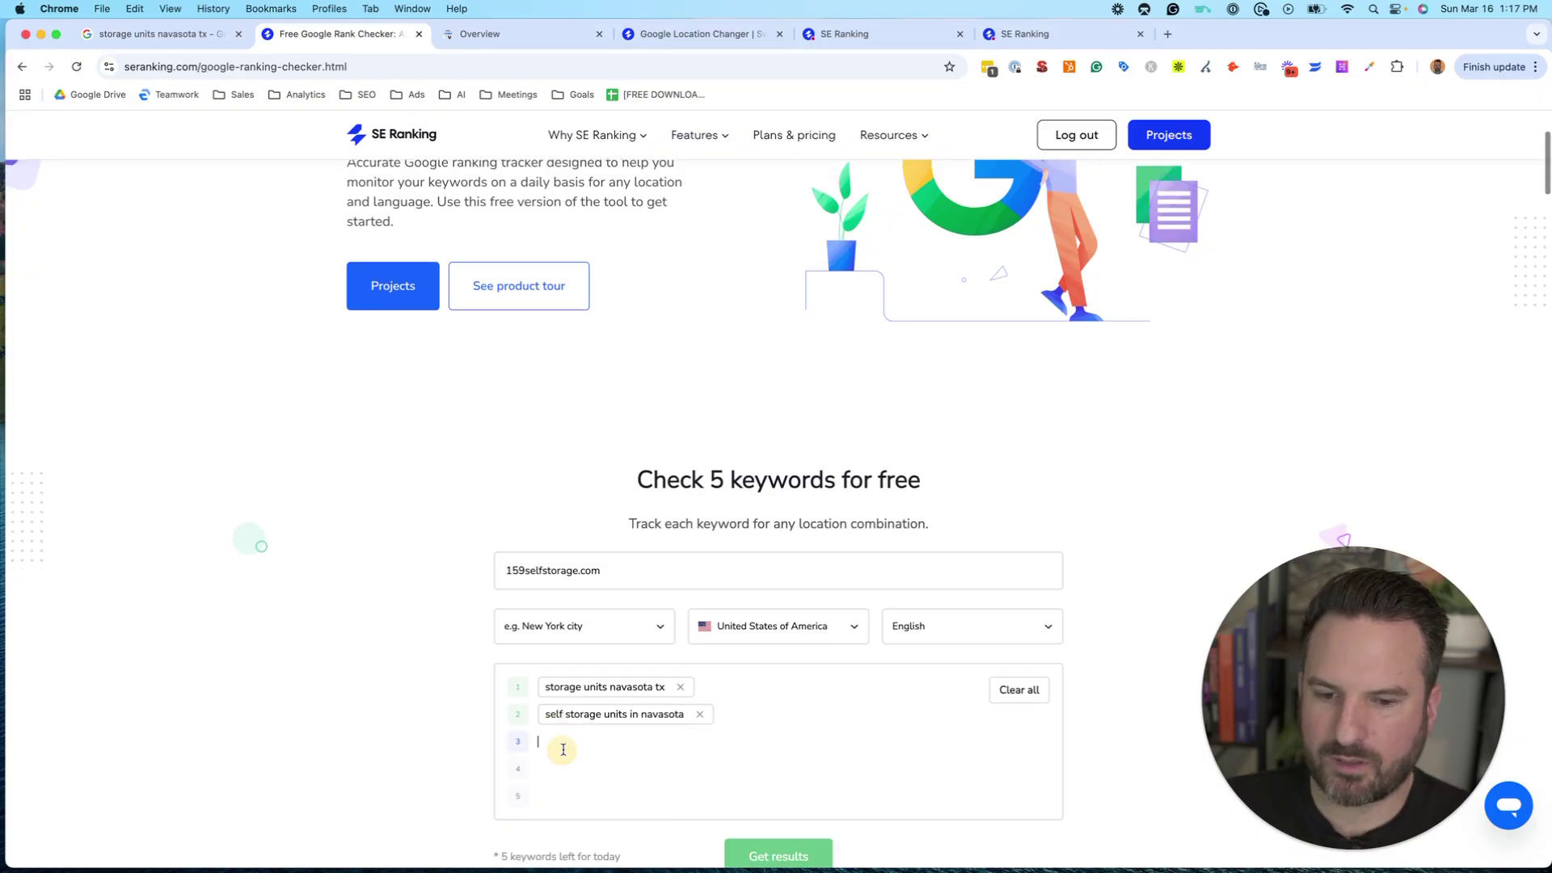
{"action": "scroll", "coordinate": [708, 353], "scroll_direction": "down", "scroll_amount": 2}
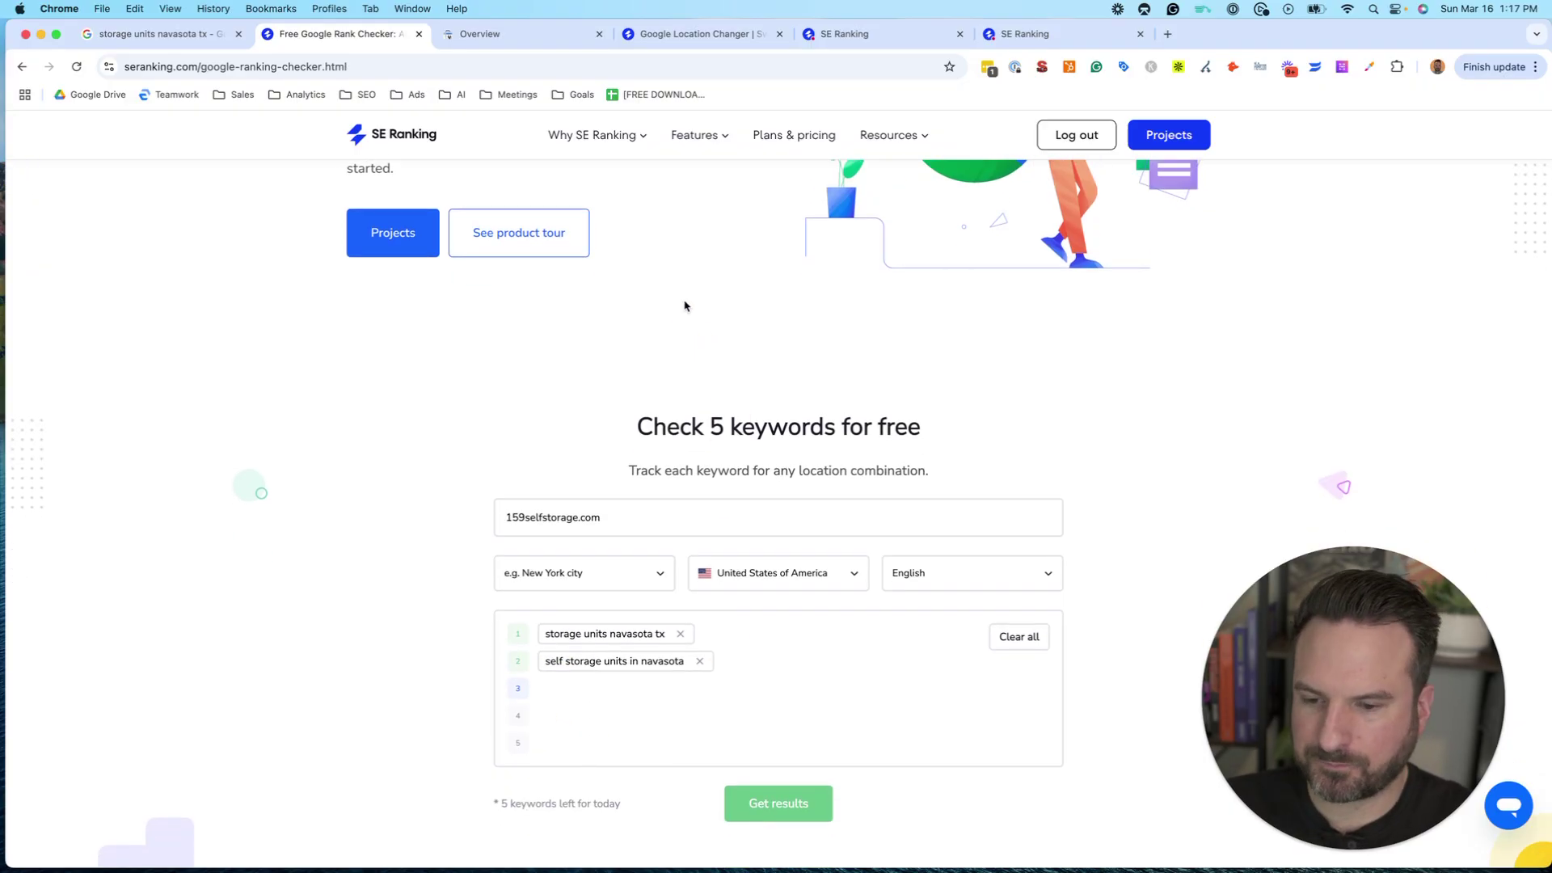
{"action": "left_click", "coordinate": [805, 817]}
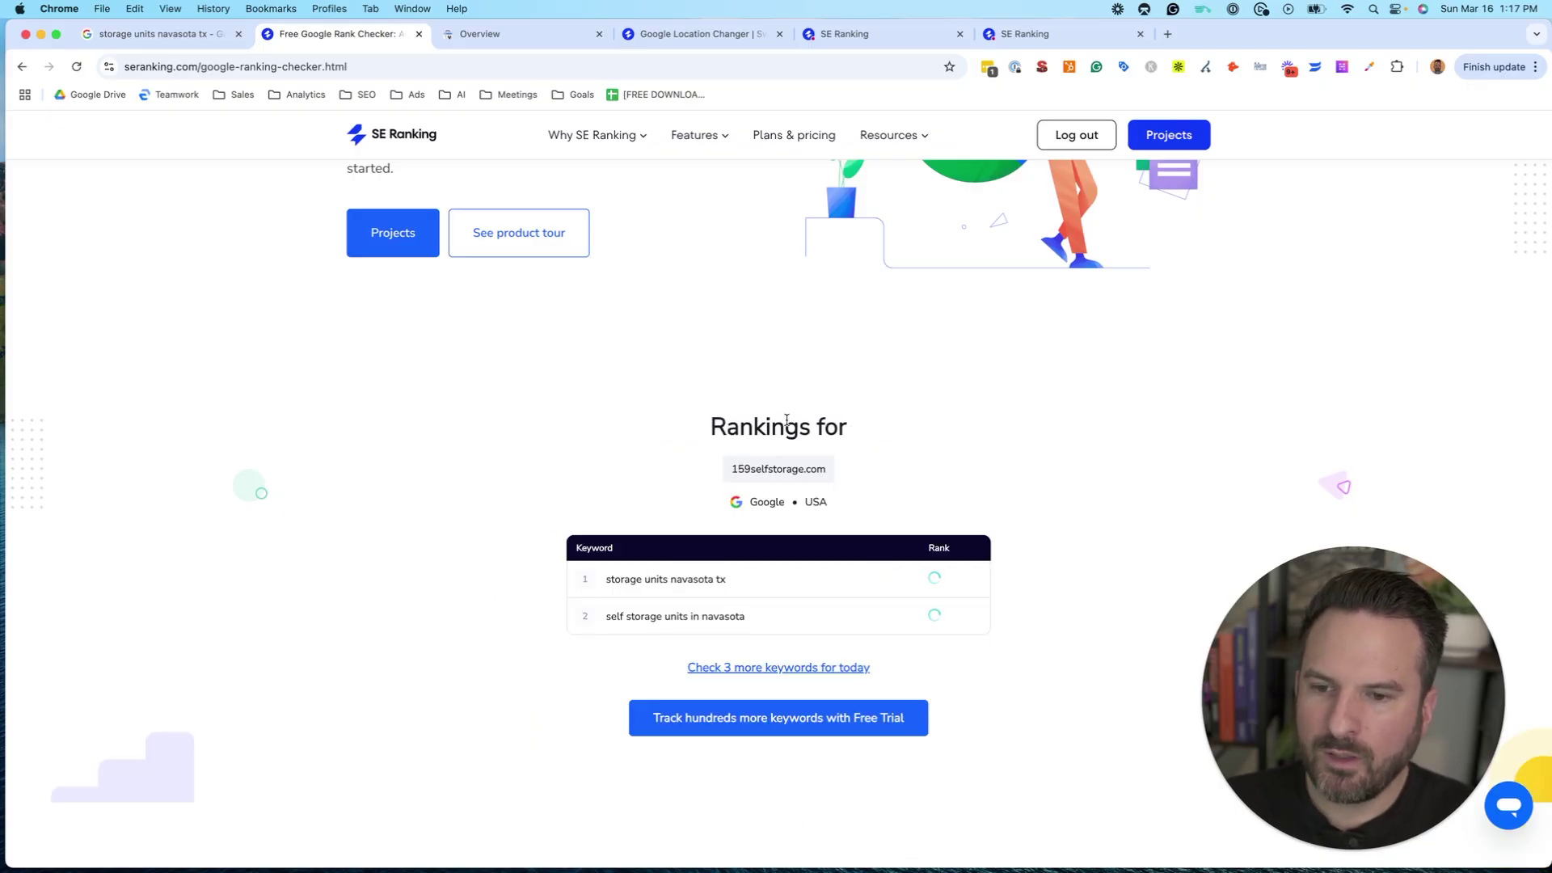
- Review ranks for 159selfstorage.com: 4 for 'storage units navasota tx', 2 for 'self storage units in navasota'
{"action": "scroll", "coordinate": [837, 470], "scroll_direction": "up", "scroll_amount": 2}
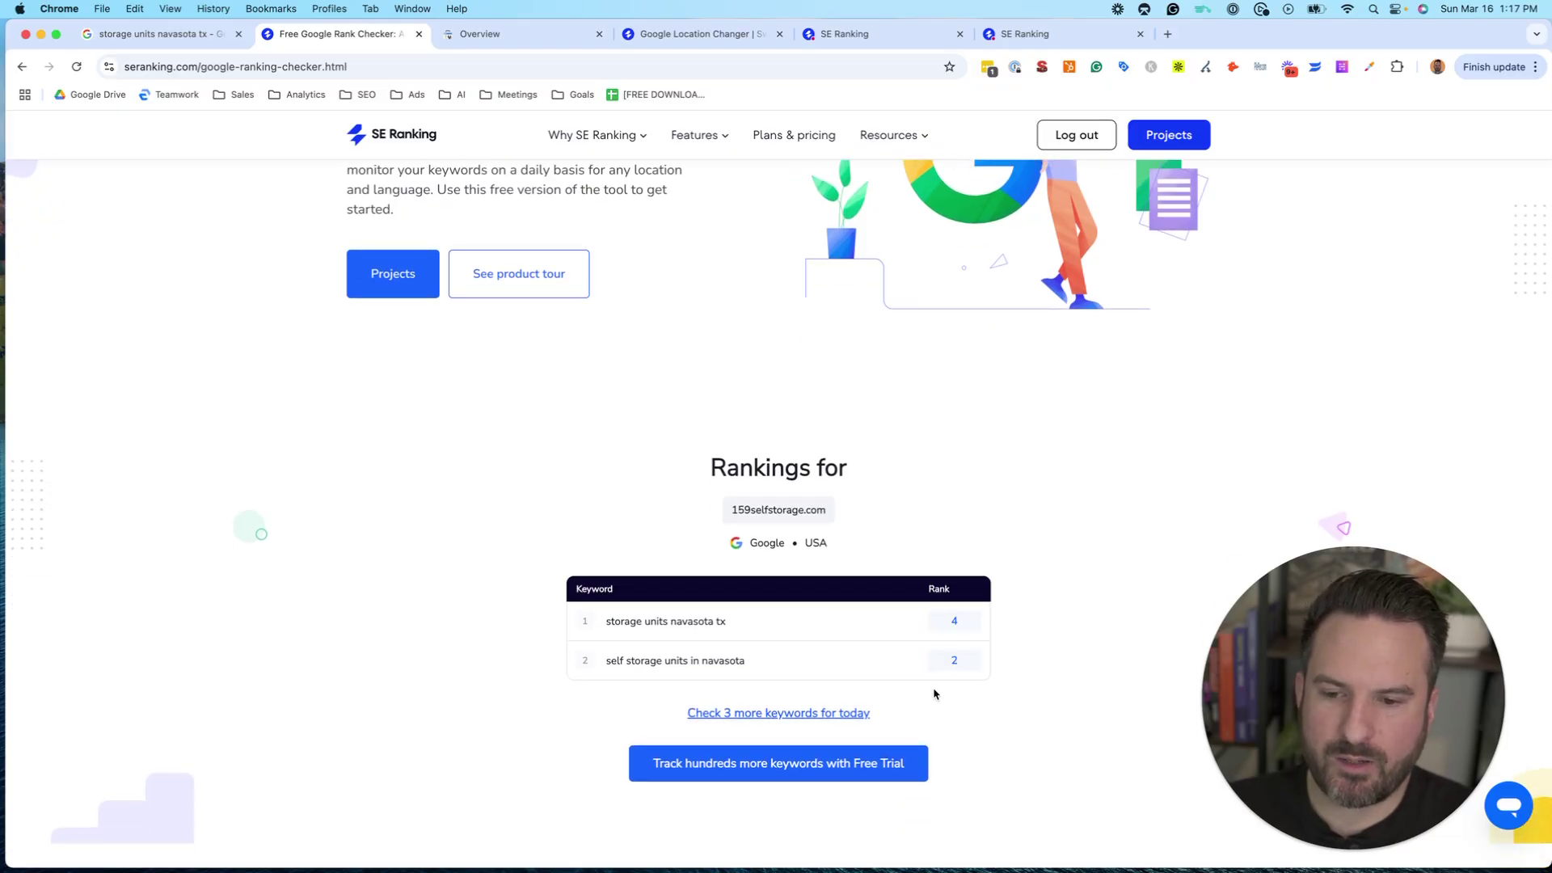
{"action": "left_click_drag", "start_coordinate": [622, 624], "coordinate": [885, 623]}
{"action": "left_click", "coordinate": [957, 623]}
{"action": "left_click_drag", "start_coordinate": [635, 661], "coordinate": [957, 666]}
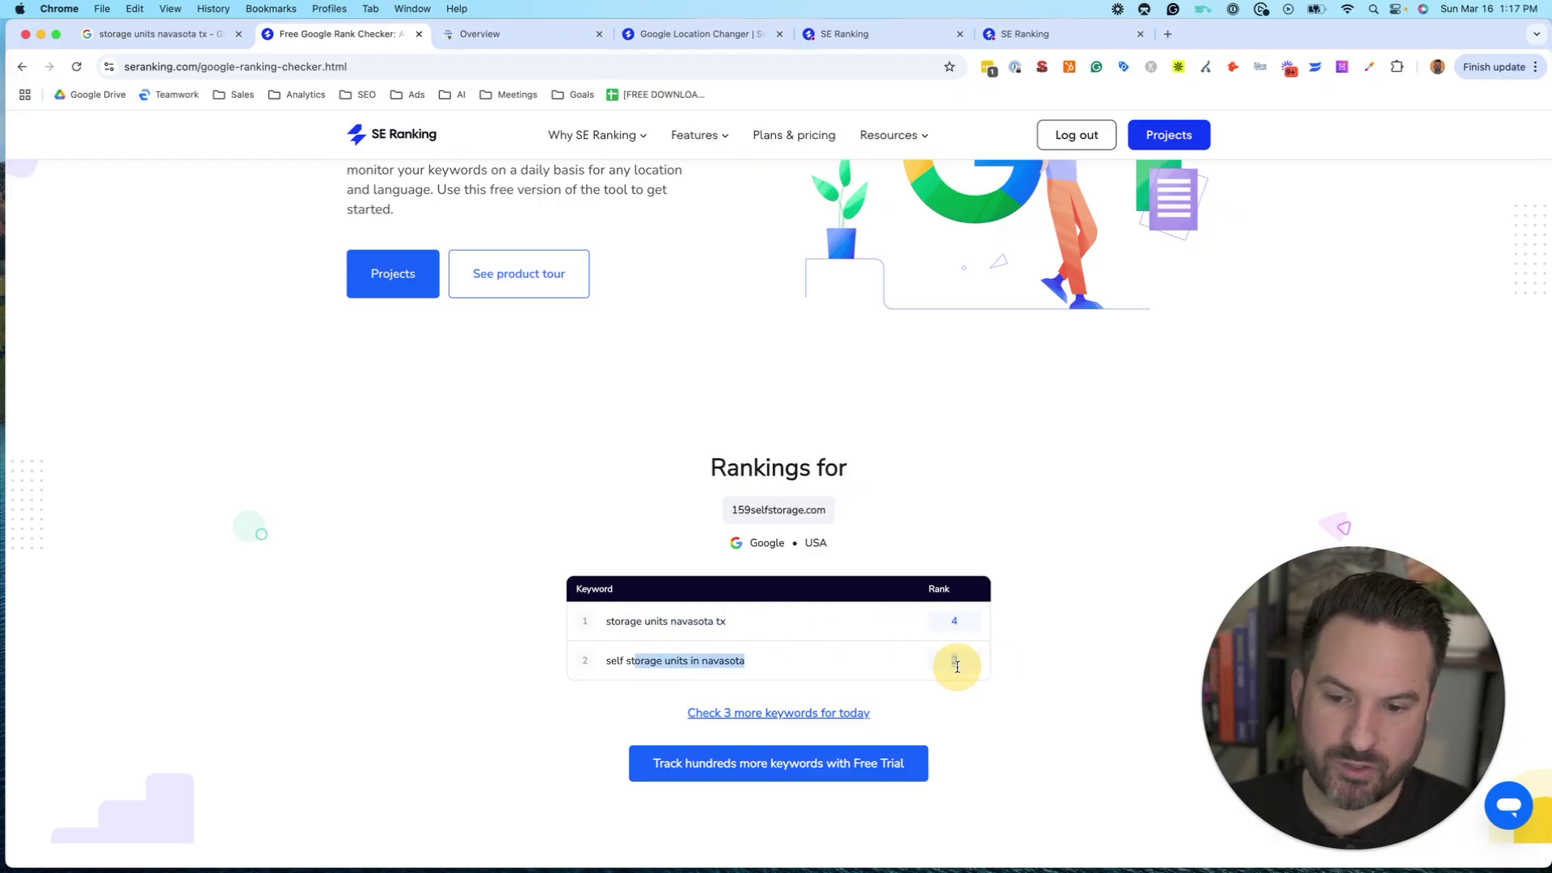
{"action": "left_click", "coordinate": [957, 664]}
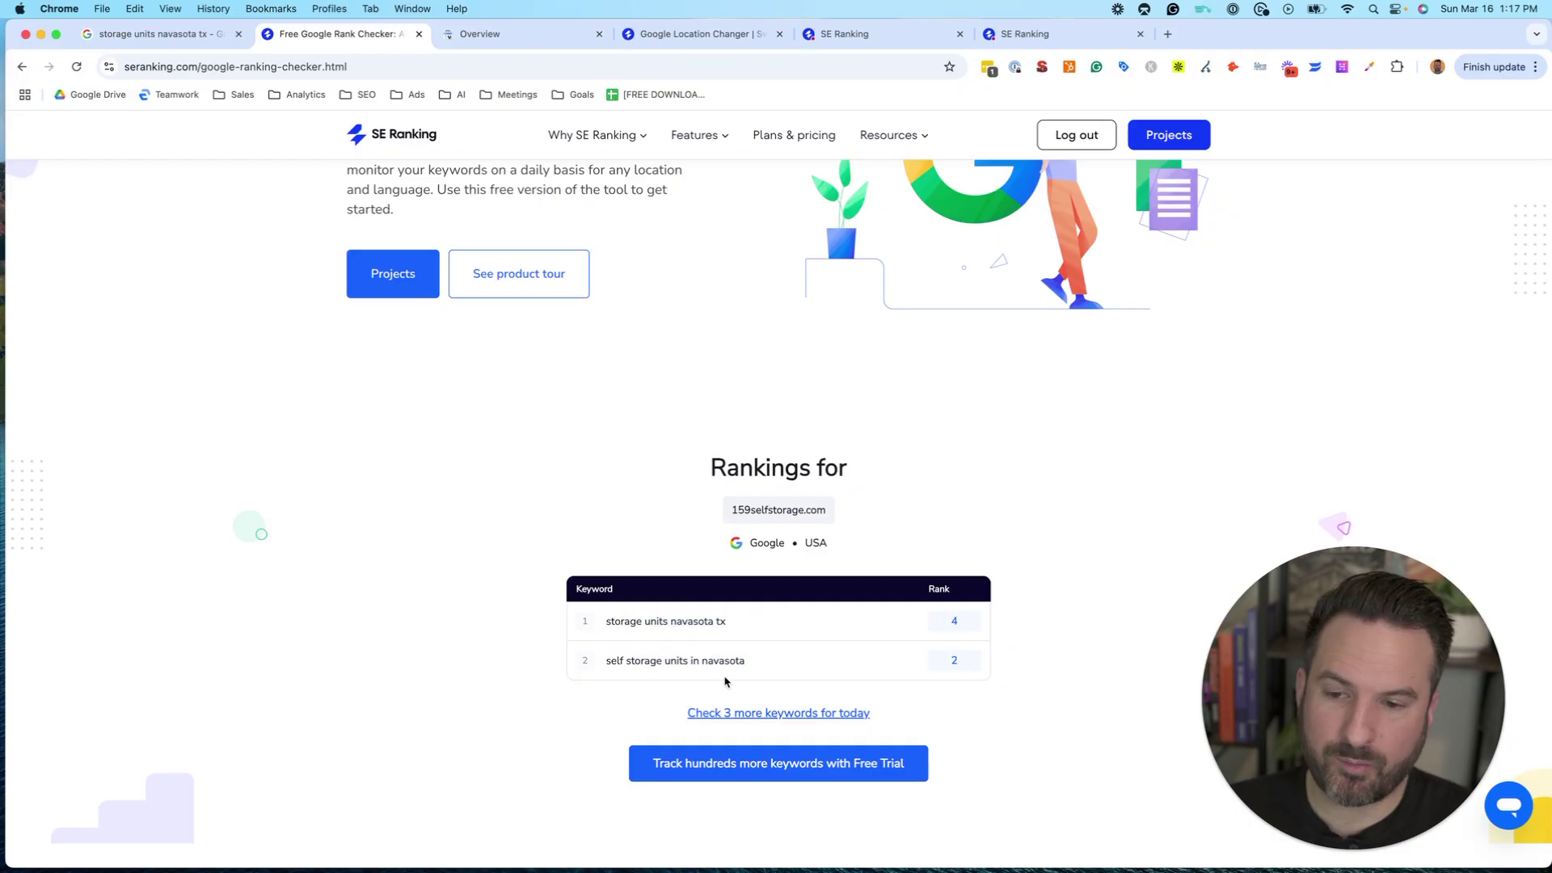
{"action": "scroll", "coordinate": [565, 399], "scroll_direction": "up", "scroll_amount": 3}
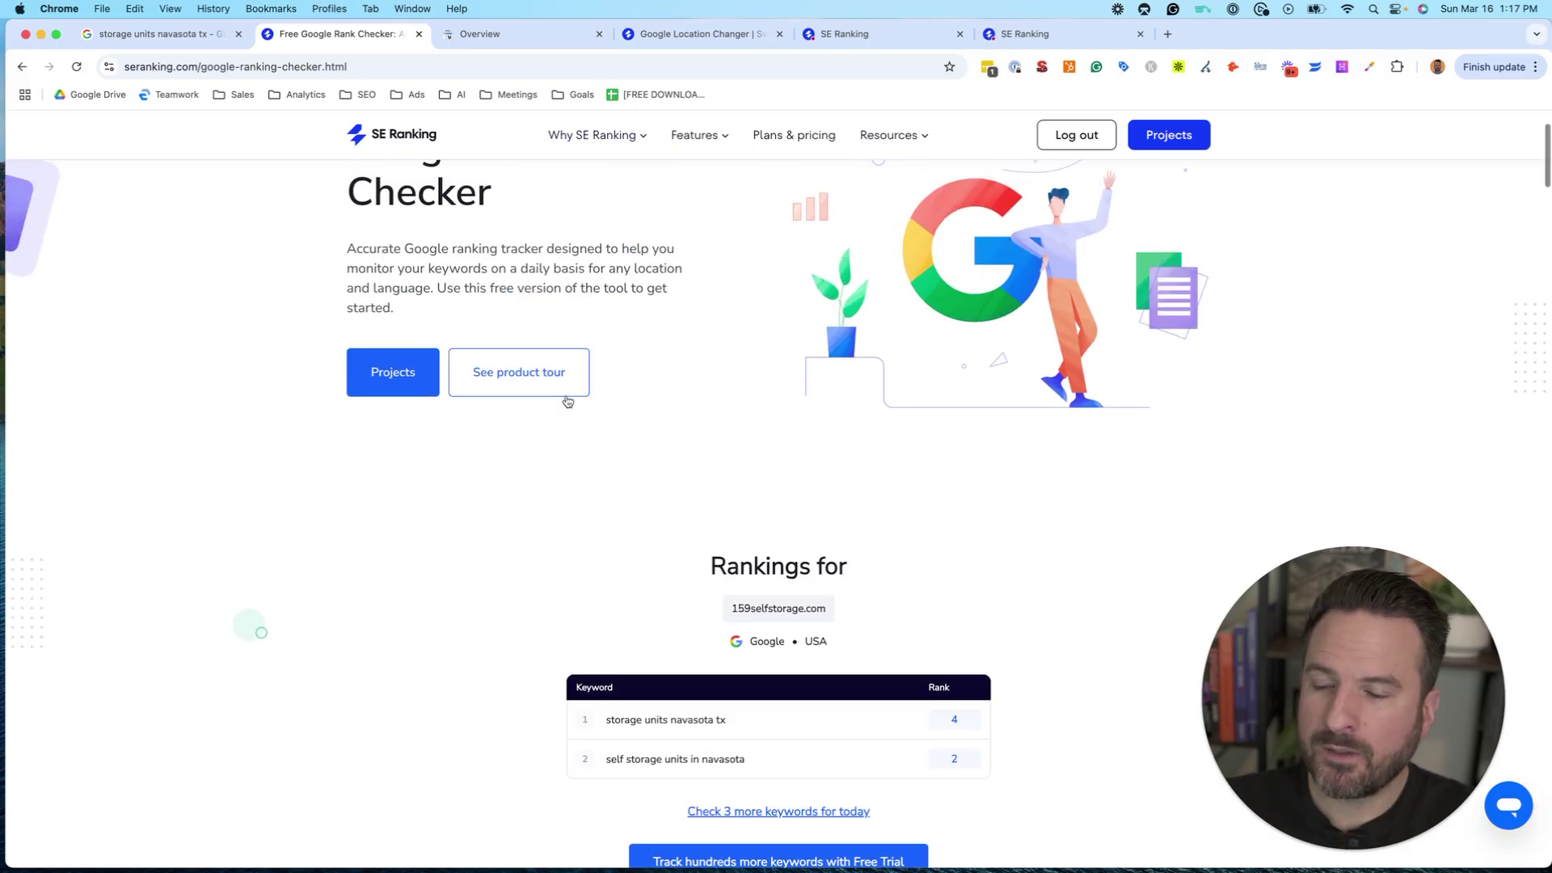
{"action": "scroll", "coordinate": [655, 547], "scroll_direction": "down", "scroll_amount": 3}
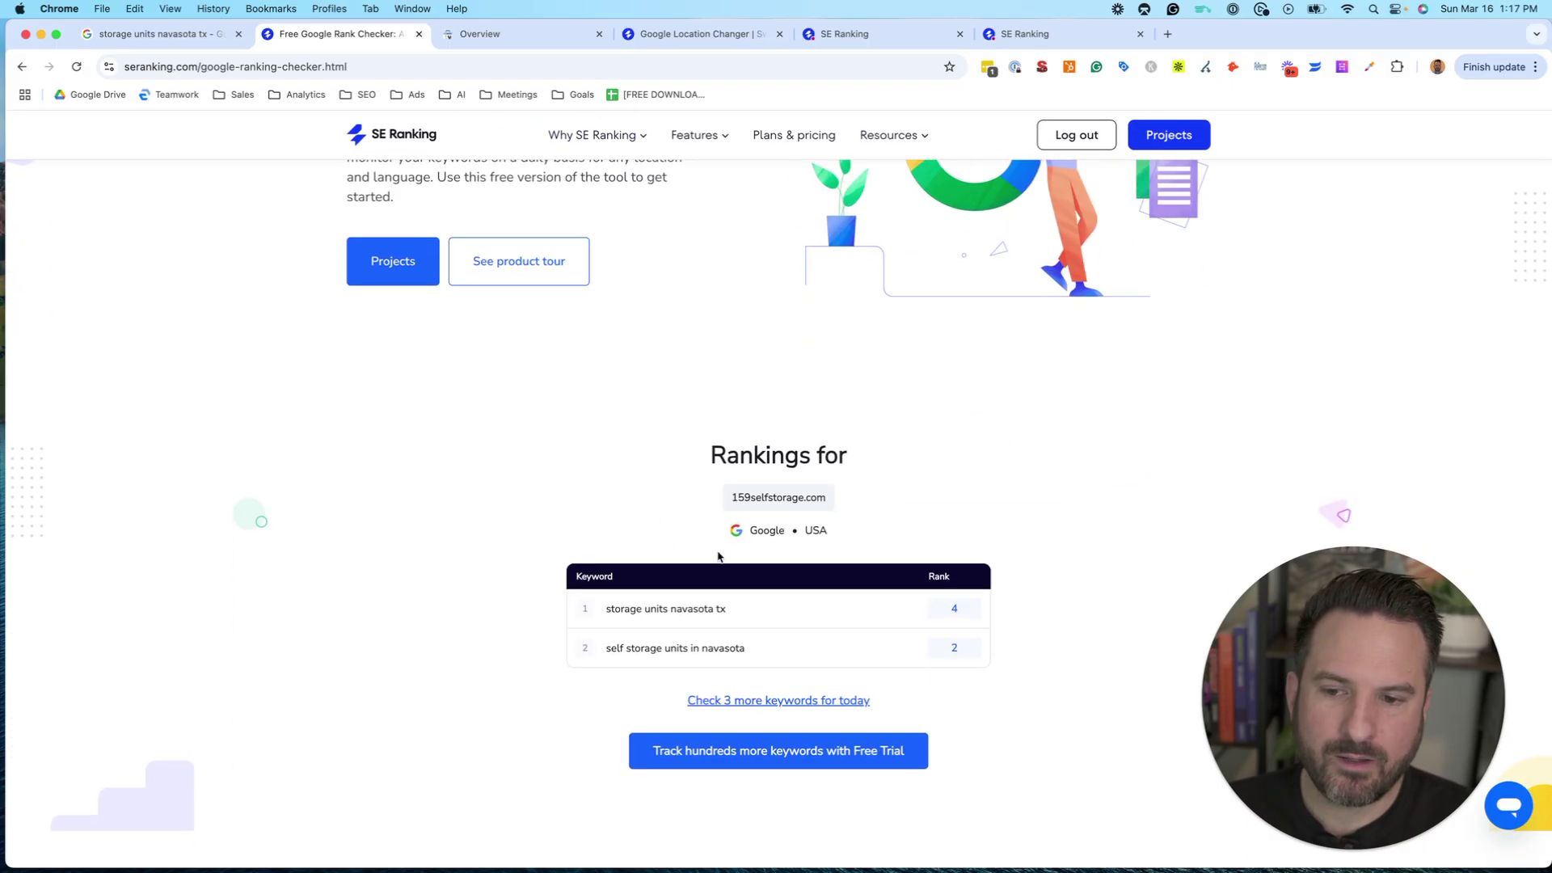
{"action": "scroll", "coordinate": [686, 604], "scroll_direction": "down", "scroll_amount": 2}
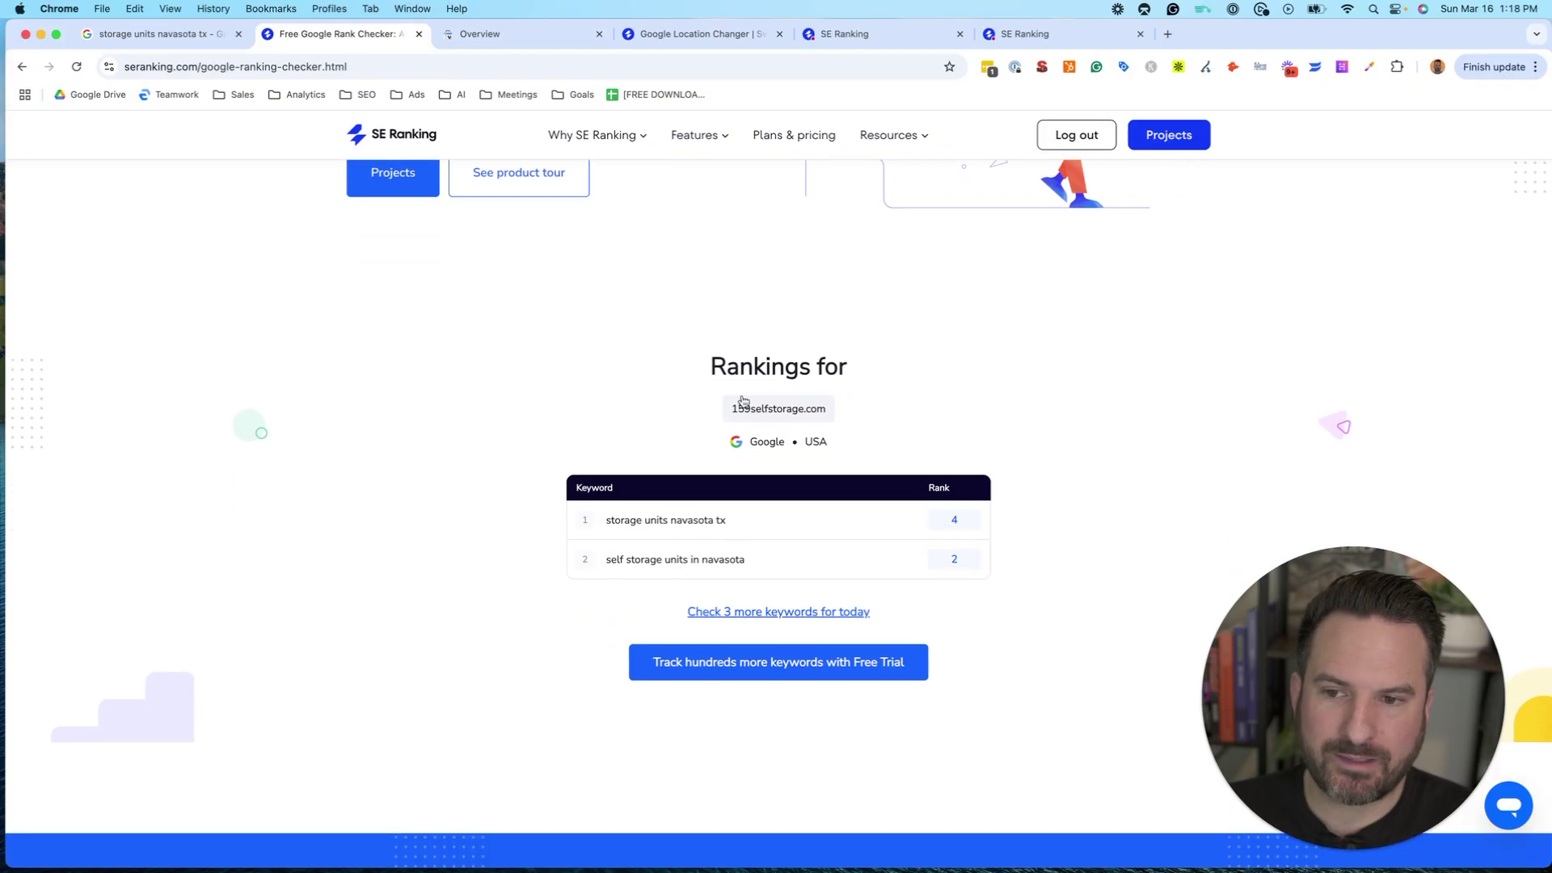
{"action": "left_click_drag", "start_coordinate": [987, 416], "coordinate": [409, 357]}
{"action": "left_click", "coordinate": [496, 367]}
{"action": "scroll", "coordinate": [1058, 507], "scroll_direction": "up", "scroll_amount": 3}
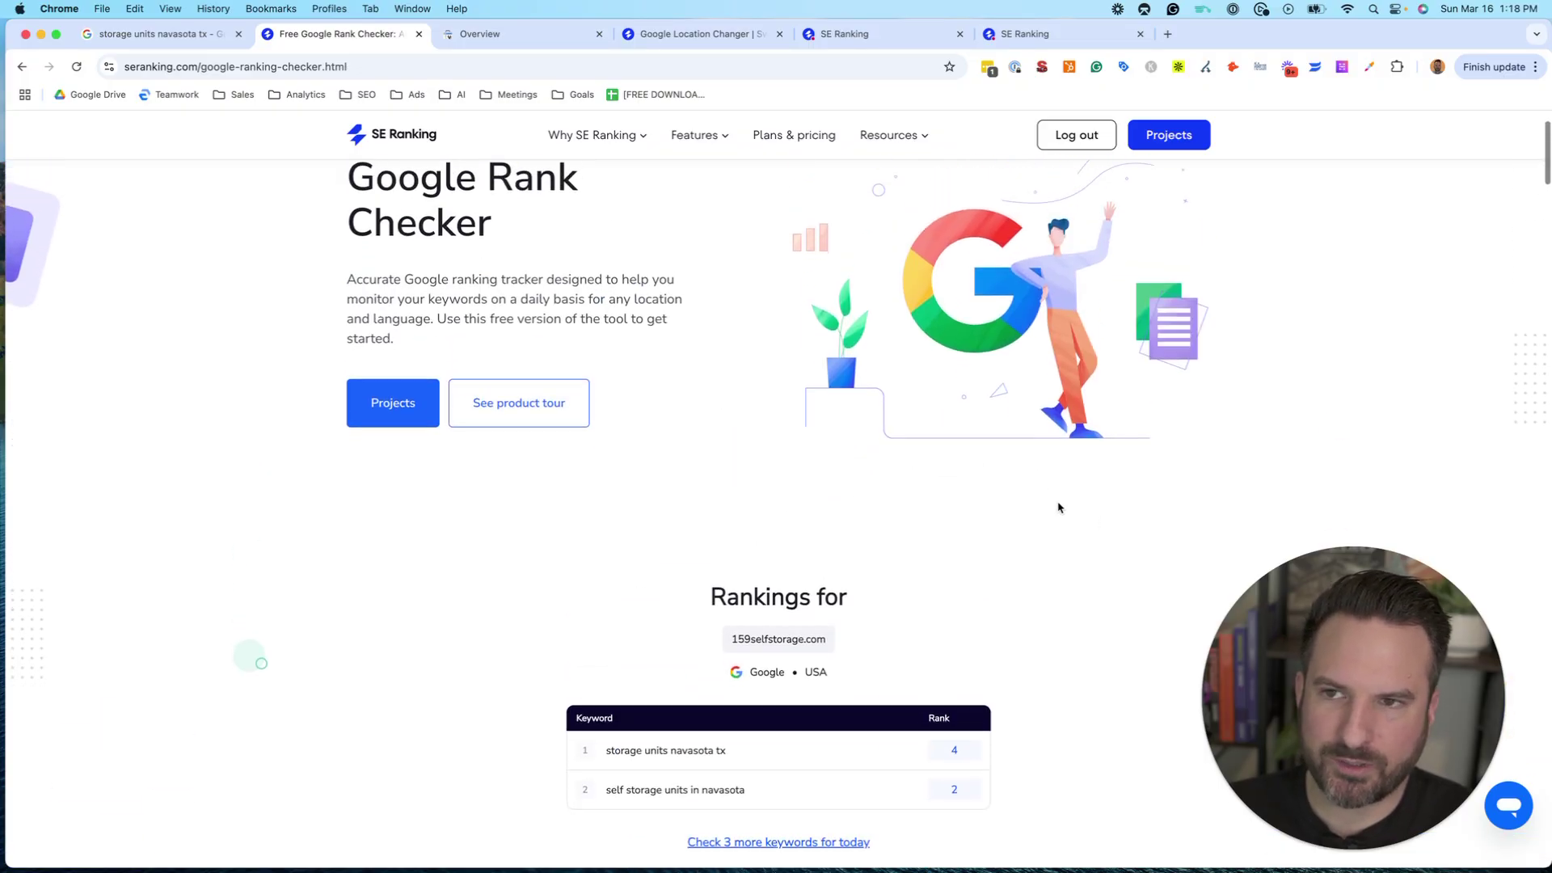
{"action": "scroll", "coordinate": [1059, 507], "scroll_direction": "down", "scroll_amount": 3}
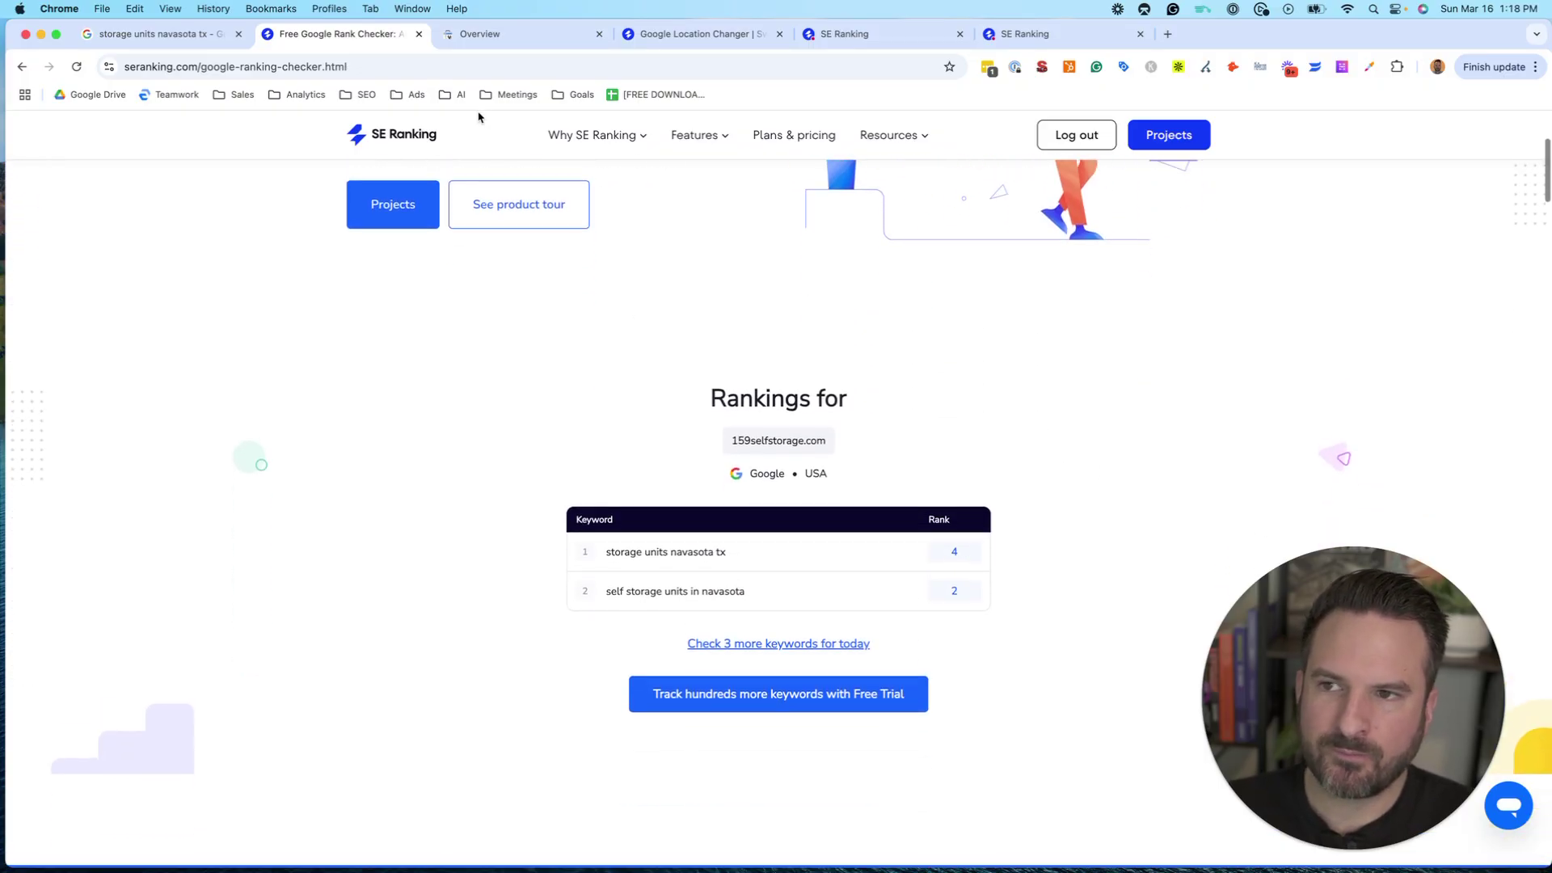
- Open the 159selfstorage.com Search Console overview and its search results Performance report
{"action": "left_click", "coordinate": [519, 37]}
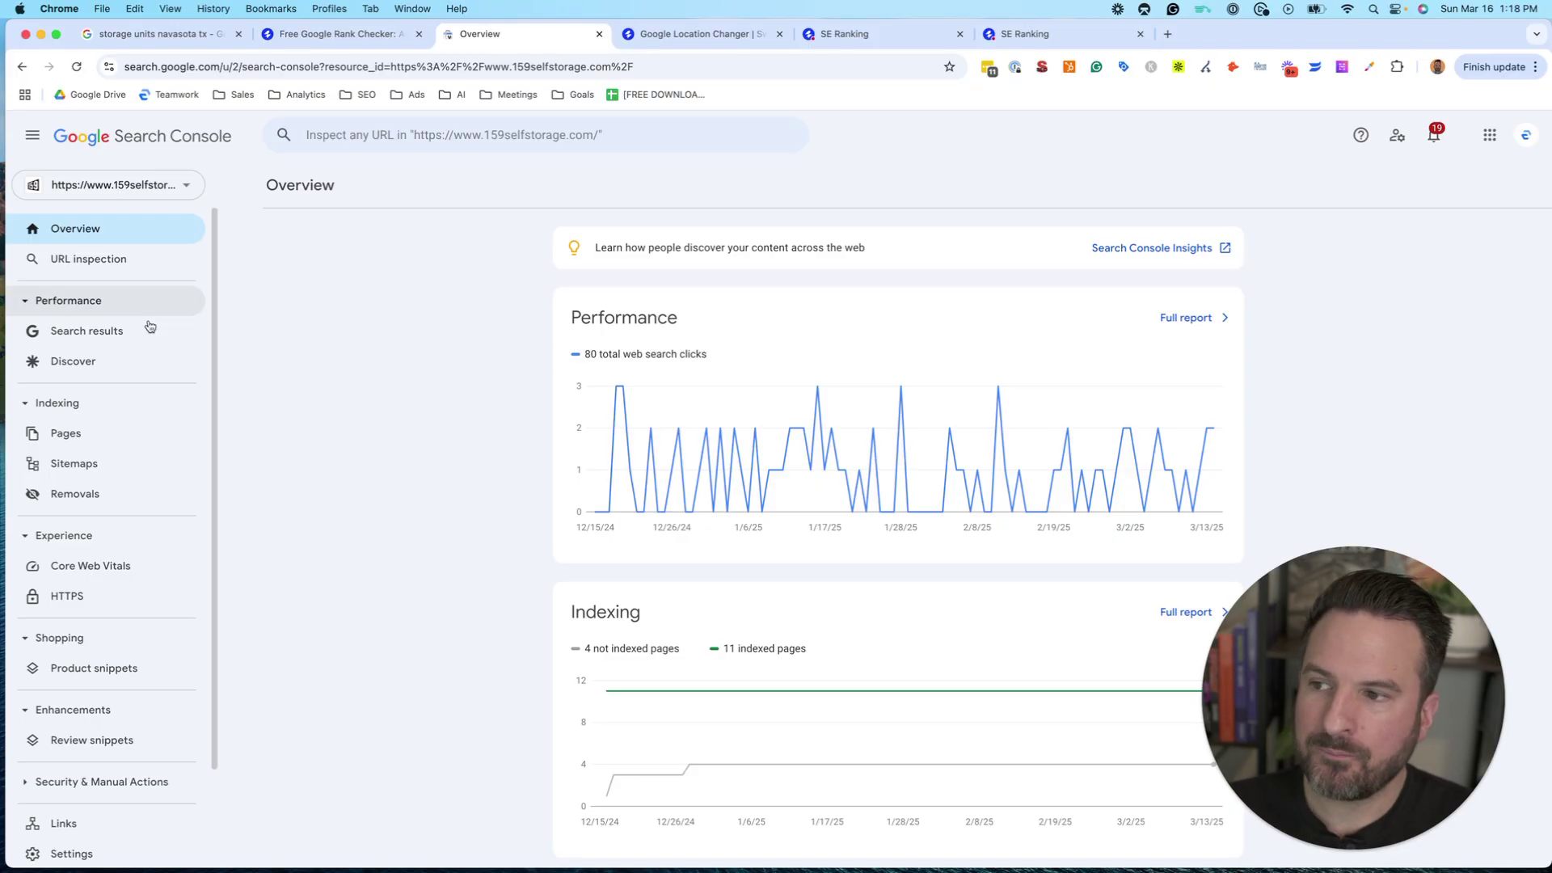
{"action": "left_click_drag", "start_coordinate": [574, 319], "coordinate": [817, 315]}
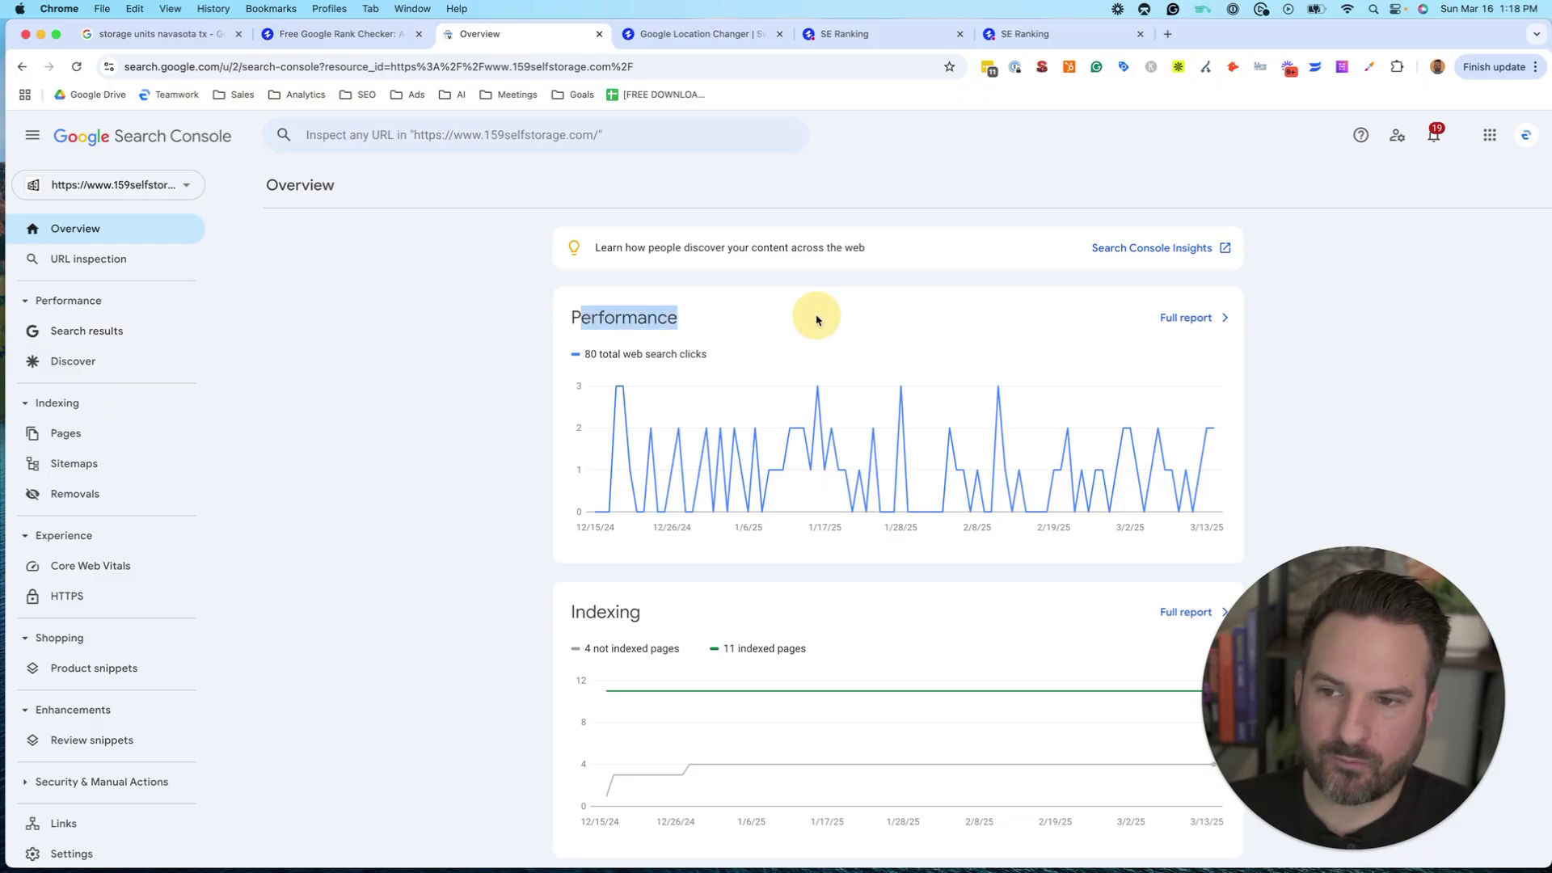
{"action": "left_click_drag", "start_coordinate": [443, 371], "coordinate": [76, 242]}
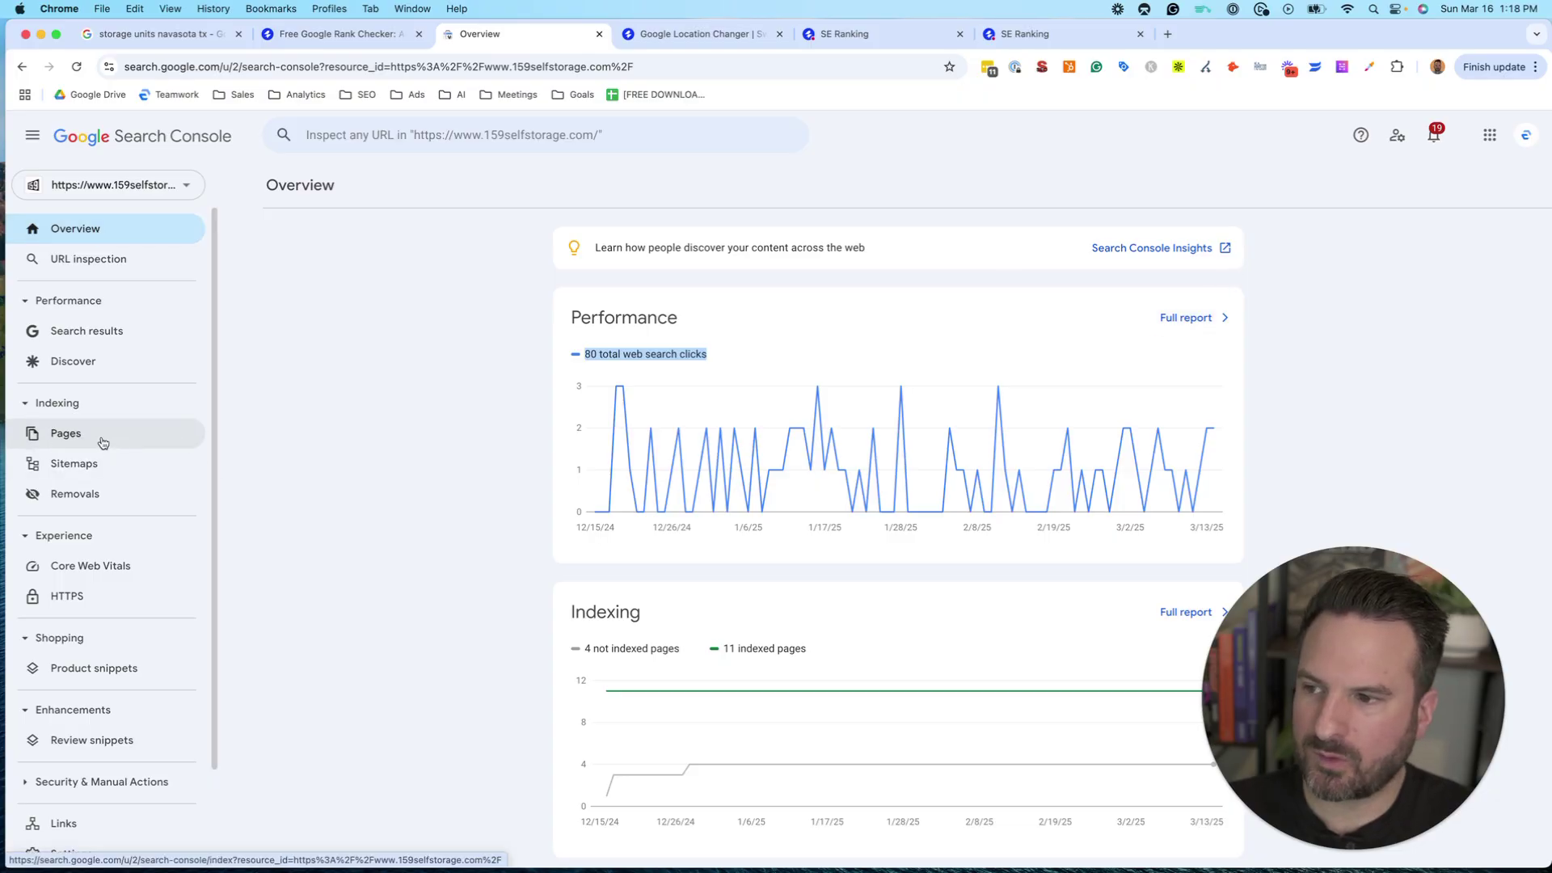
{"action": "left_click", "coordinate": [113, 332]}
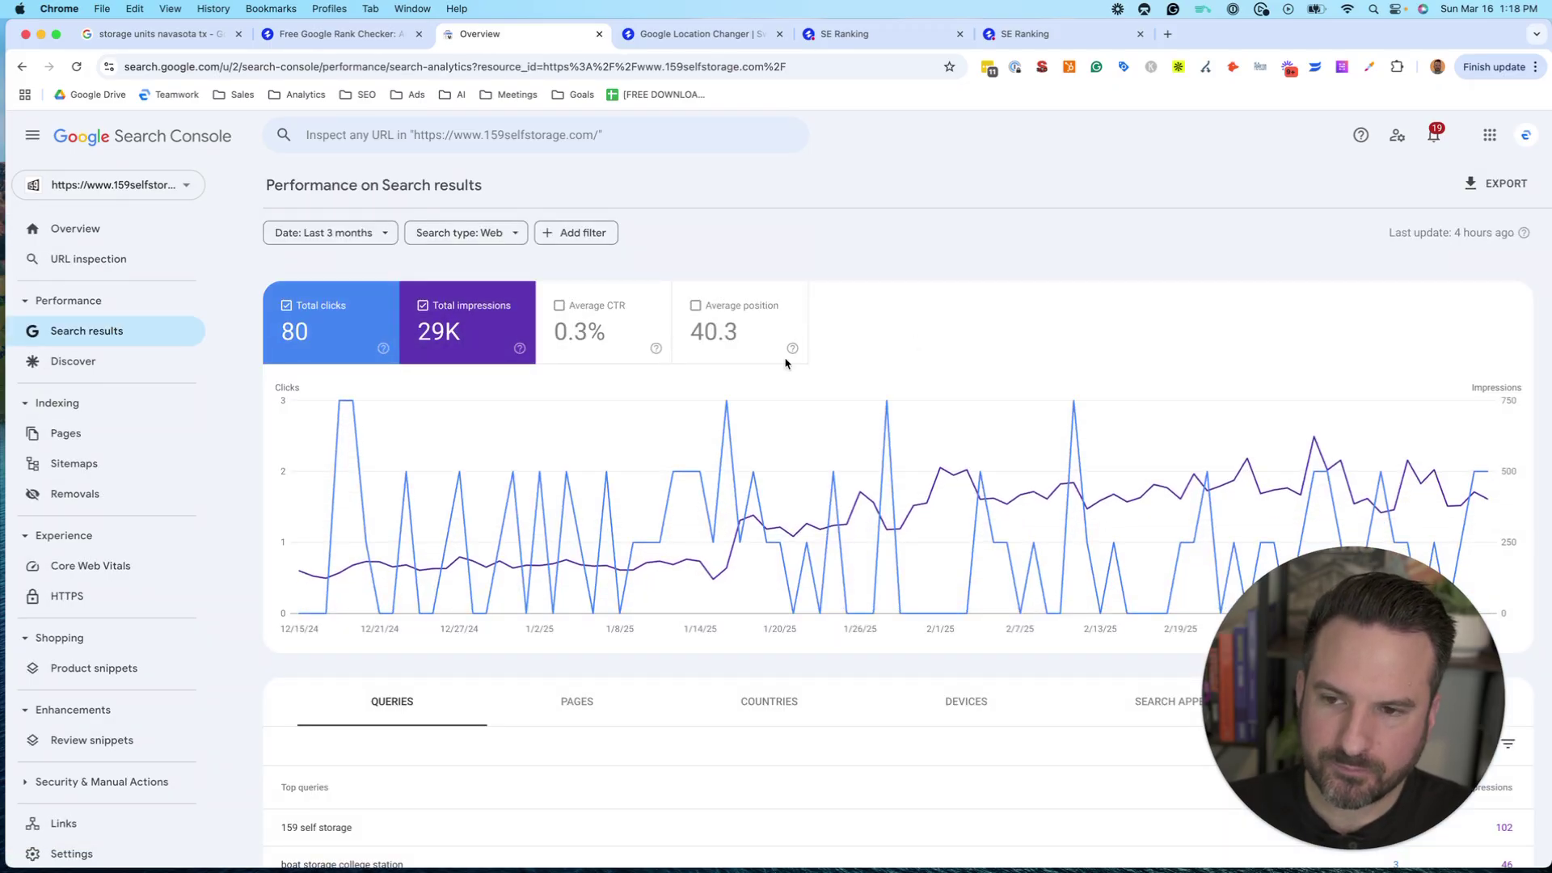
- Chart only average position and clear the 'boat storage college station' filter, showing 40.3
{"action": "left_click", "coordinate": [738, 314]}
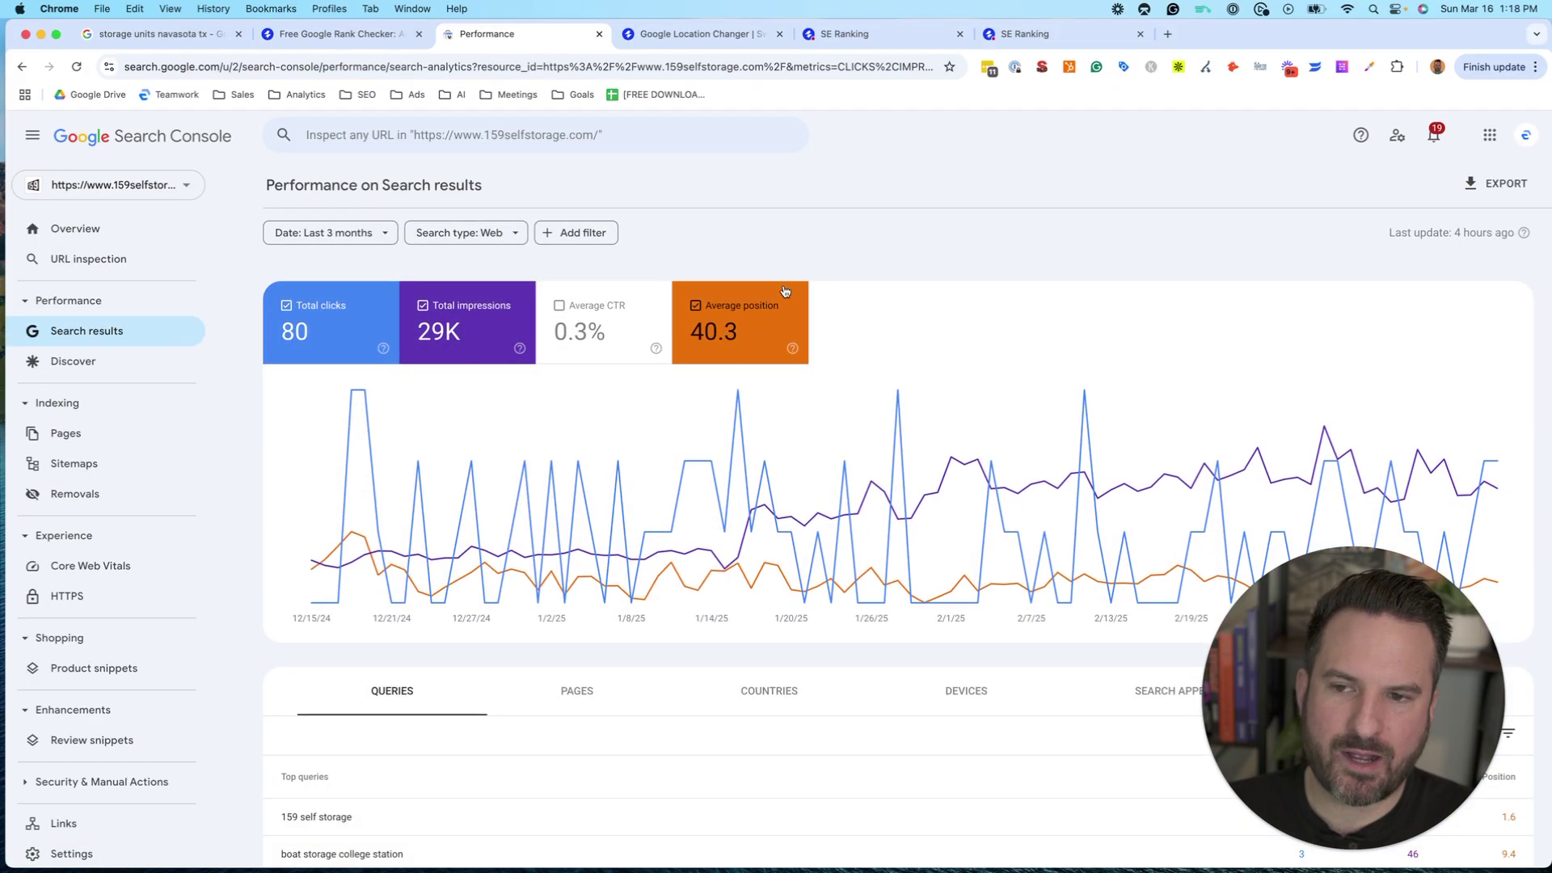
{"action": "scroll", "coordinate": [980, 305], "scroll_direction": "down", "scroll_amount": 5}
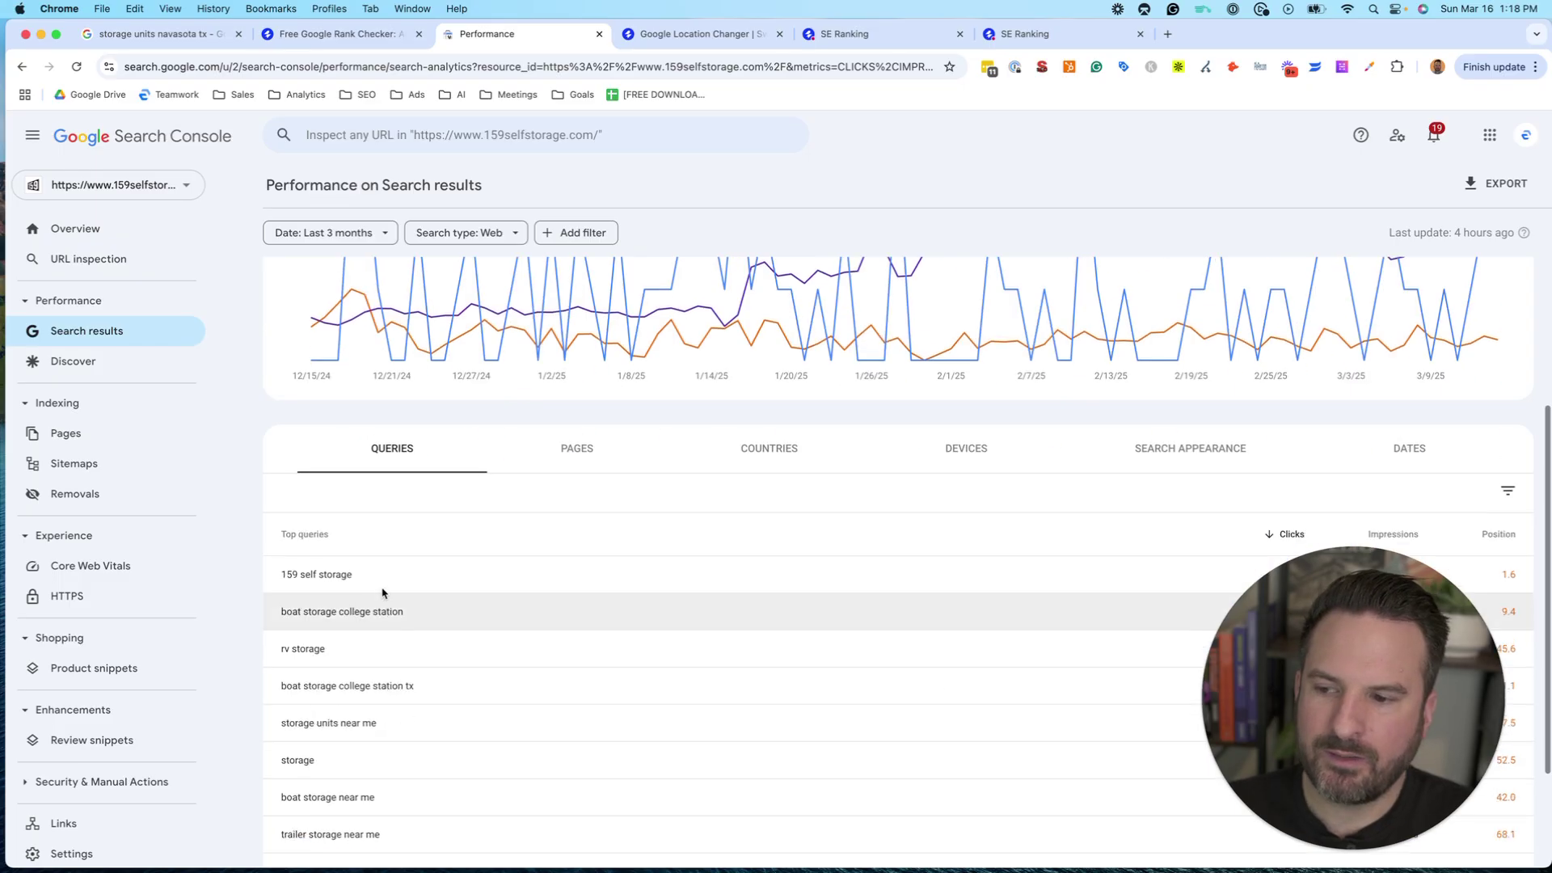
{"action": "scroll", "coordinate": [679, 814], "scroll_direction": "down", "scroll_amount": 2}
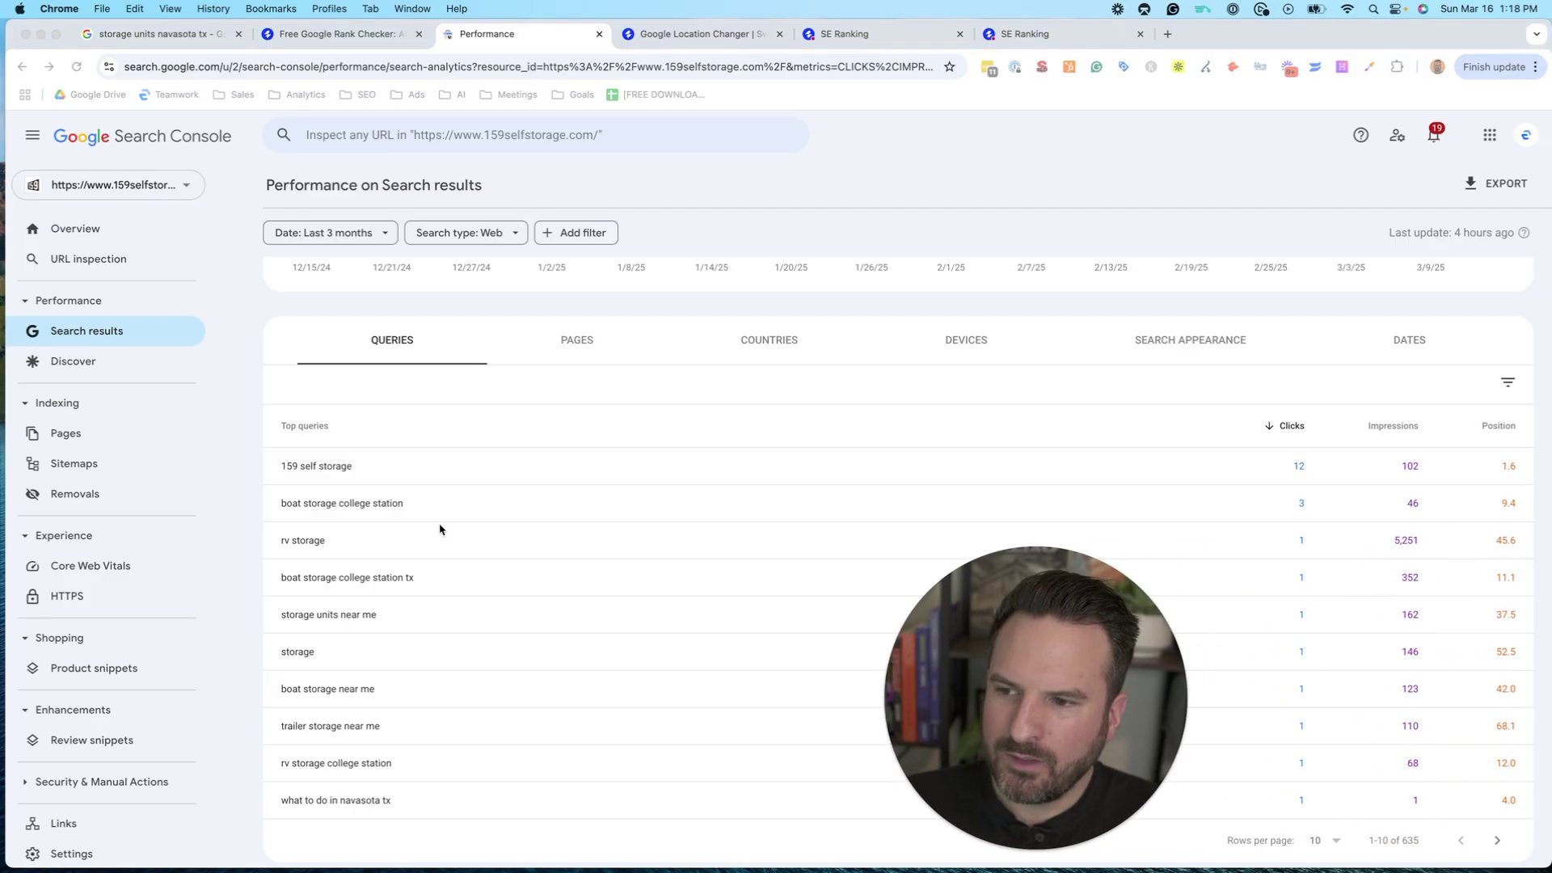
{"action": "left_click", "coordinate": [321, 501]}
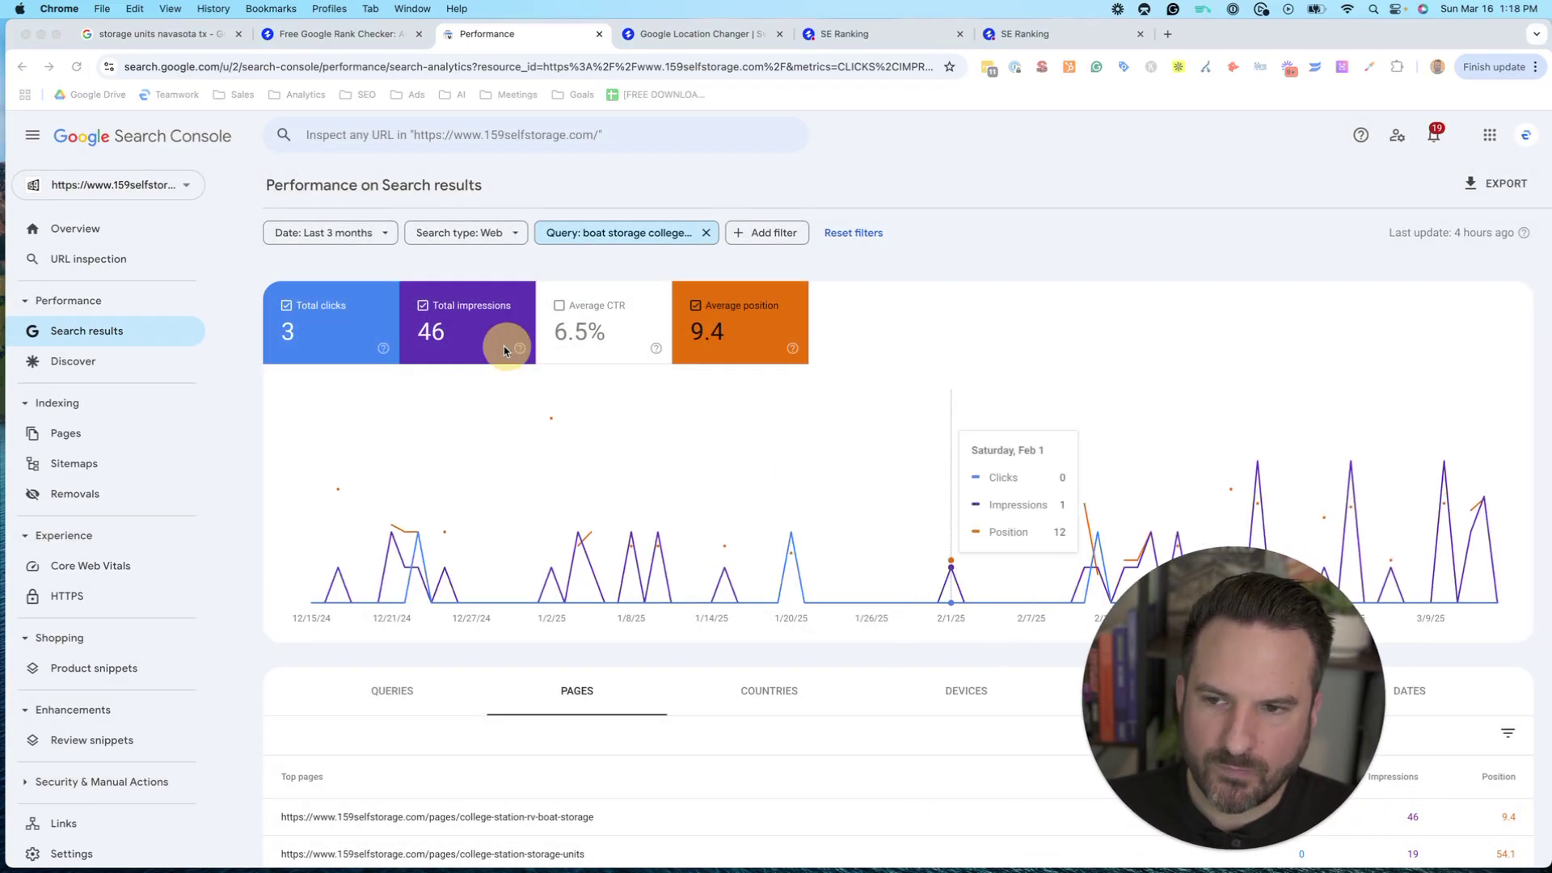
{"action": "left_click", "coordinate": [379, 325]}
{"action": "left_click", "coordinate": [457, 328]}
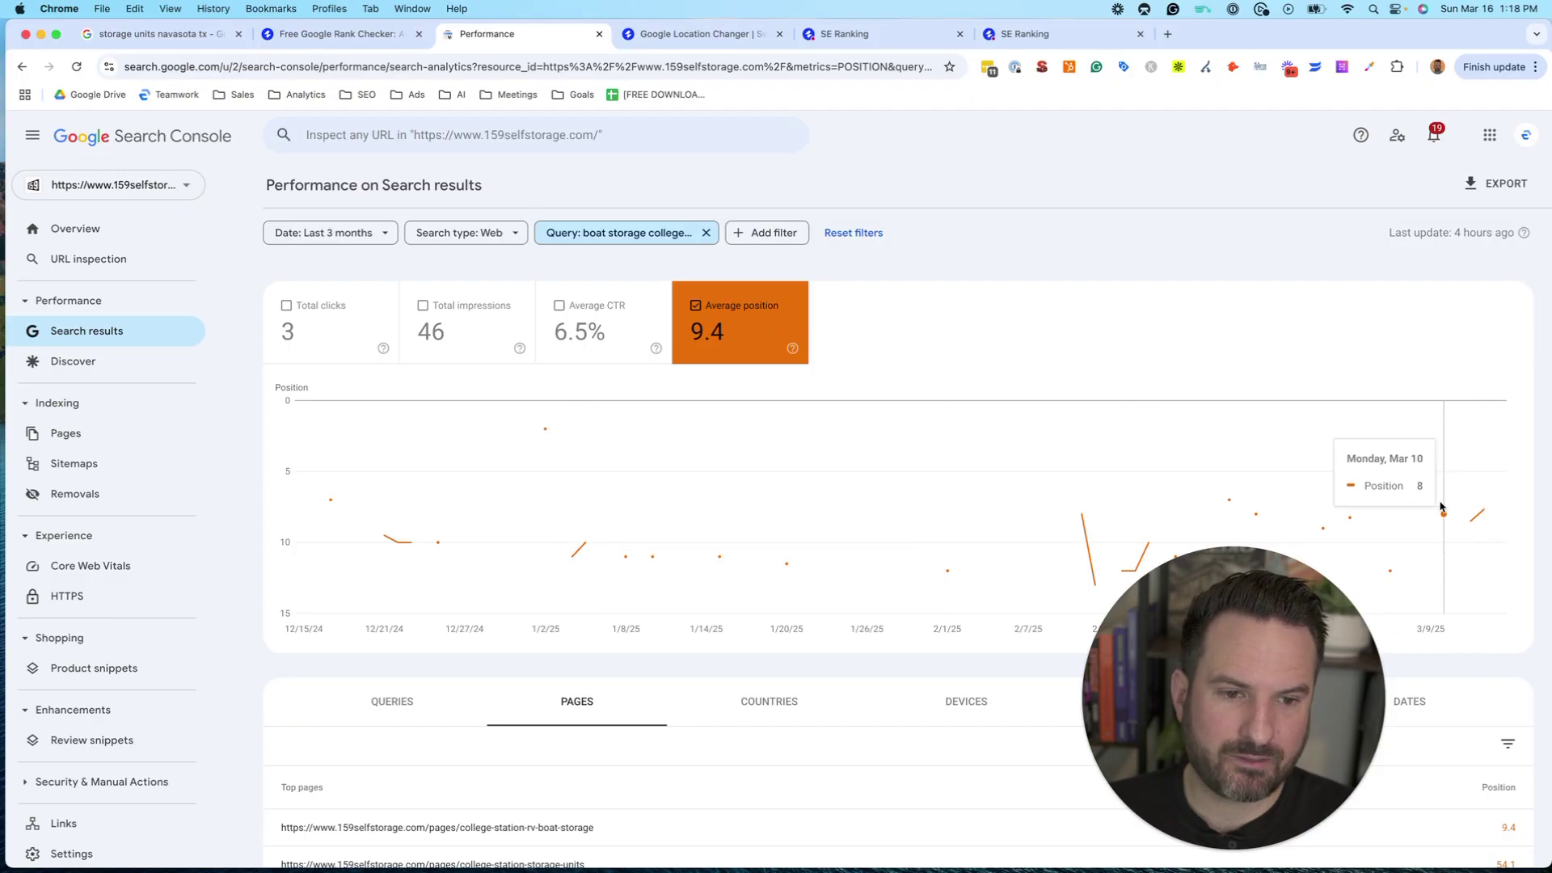
{"action": "left_click", "coordinate": [706, 234]}
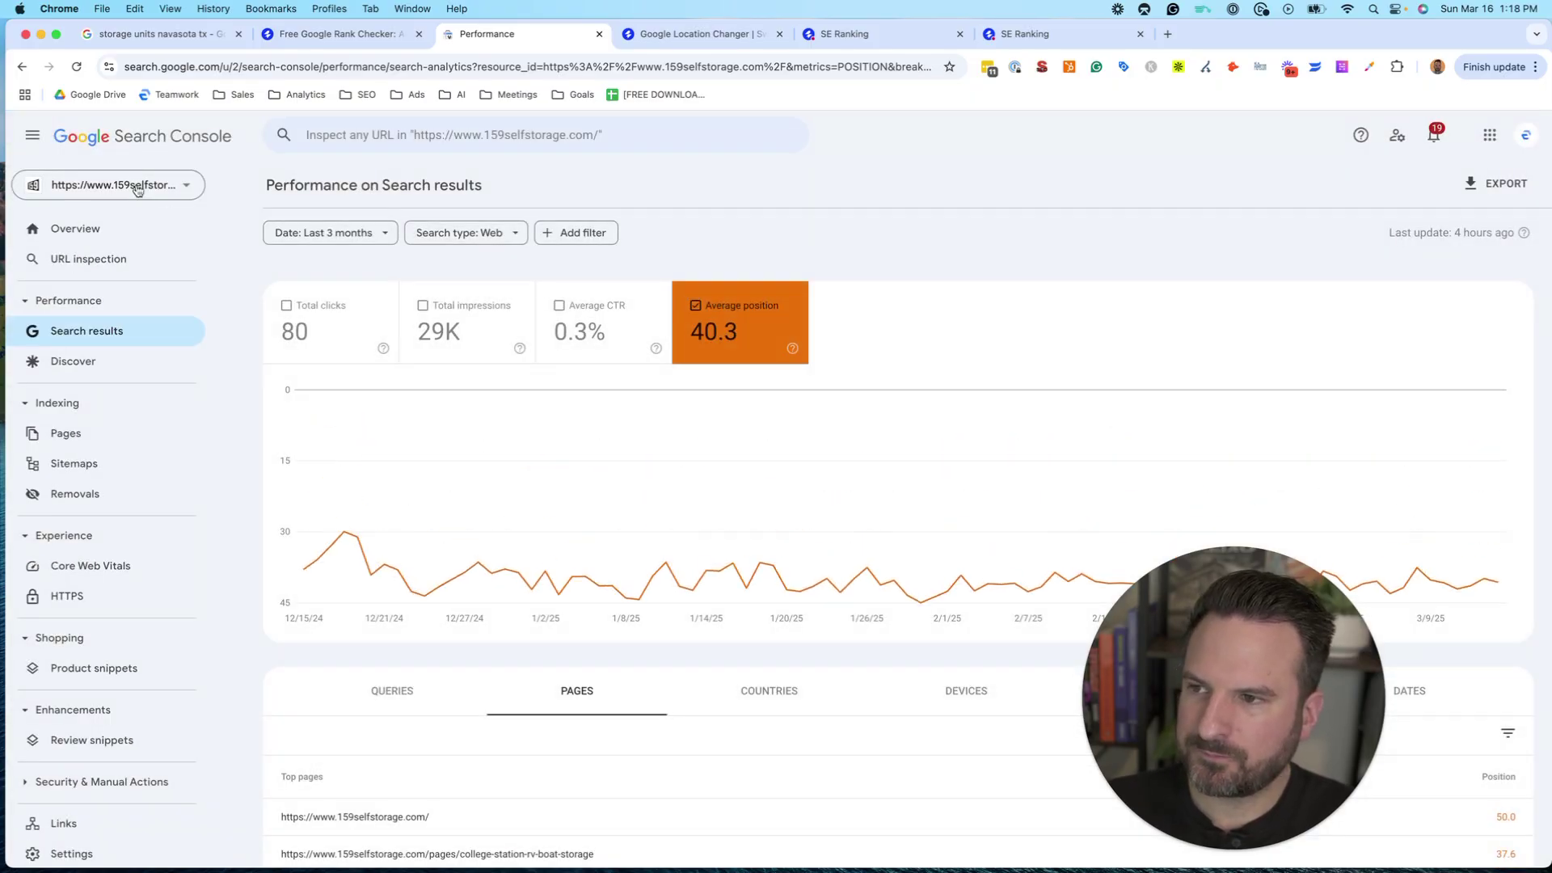
- Switch the Search Console property to johnreinesch.com
{"action": "left_click", "coordinate": [138, 187]}
{"action": "type", "text": "johnre"}
{"action": "left_click", "coordinate": [137, 236]}
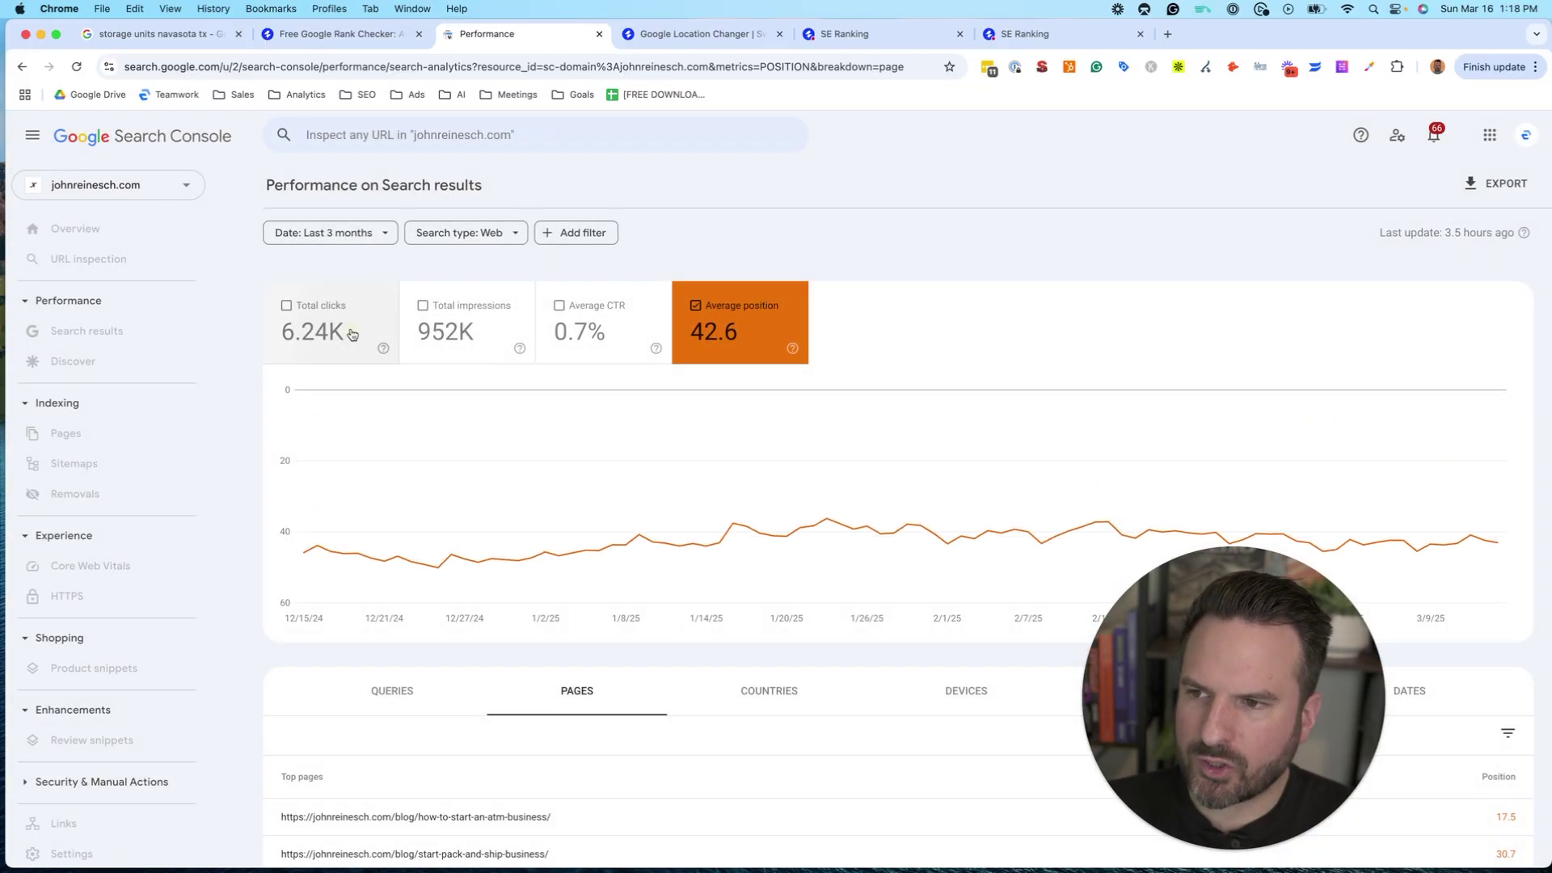
- Filter to the 'mailbox business' query, chart only average position, and show date range options
{"action": "left_click", "coordinate": [321, 323]}
{"action": "scroll", "coordinate": [748, 566], "scroll_direction": "down", "scroll_amount": 3}
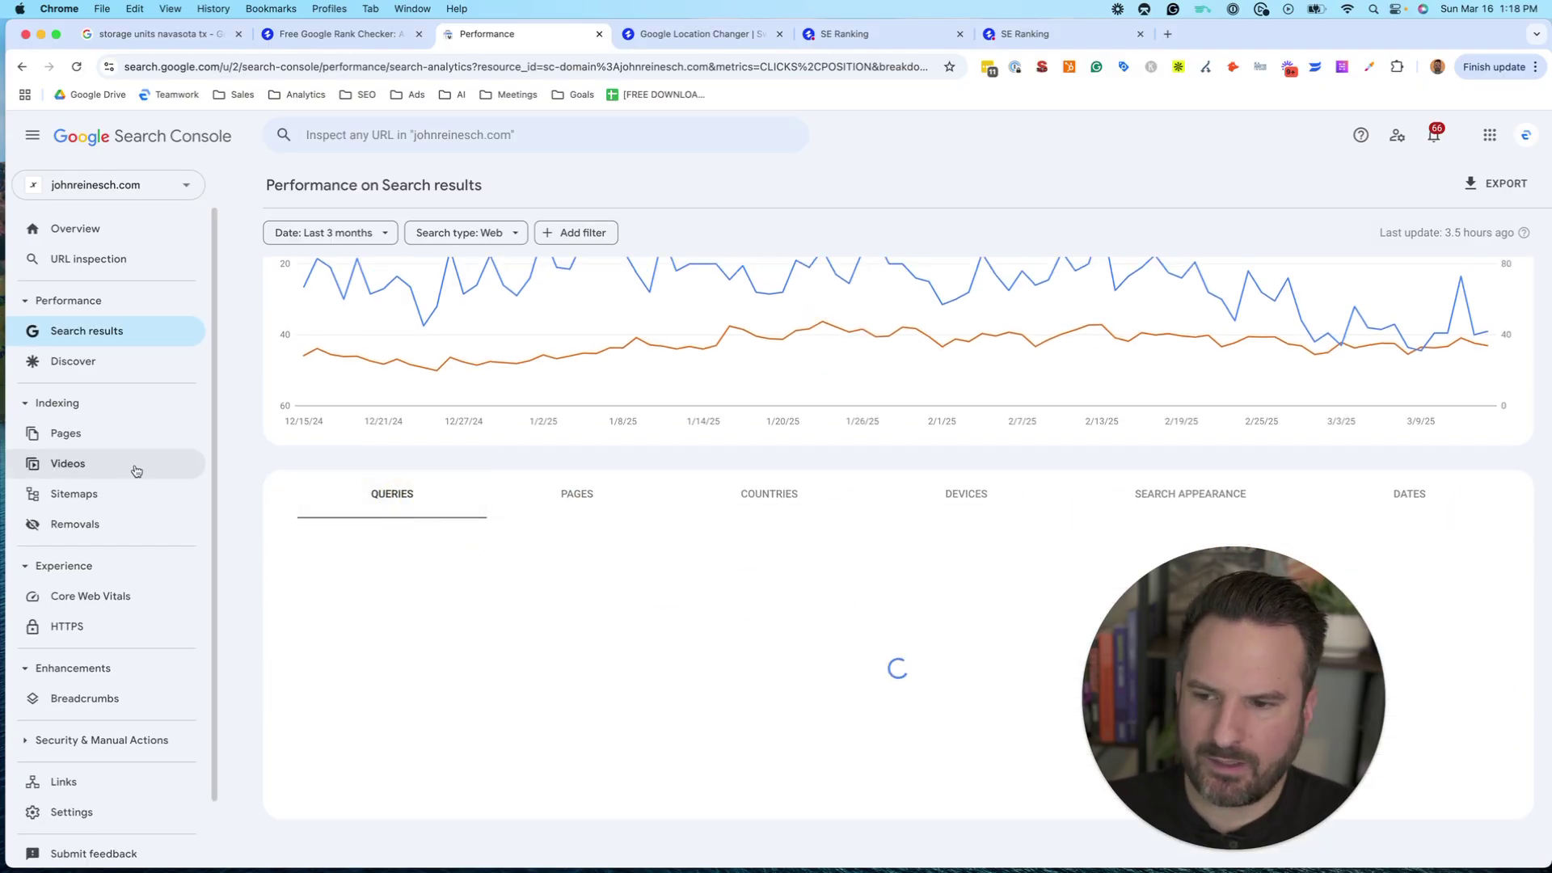
{"action": "scroll", "coordinate": [567, 531], "scroll_direction": "down", "scroll_amount": 2}
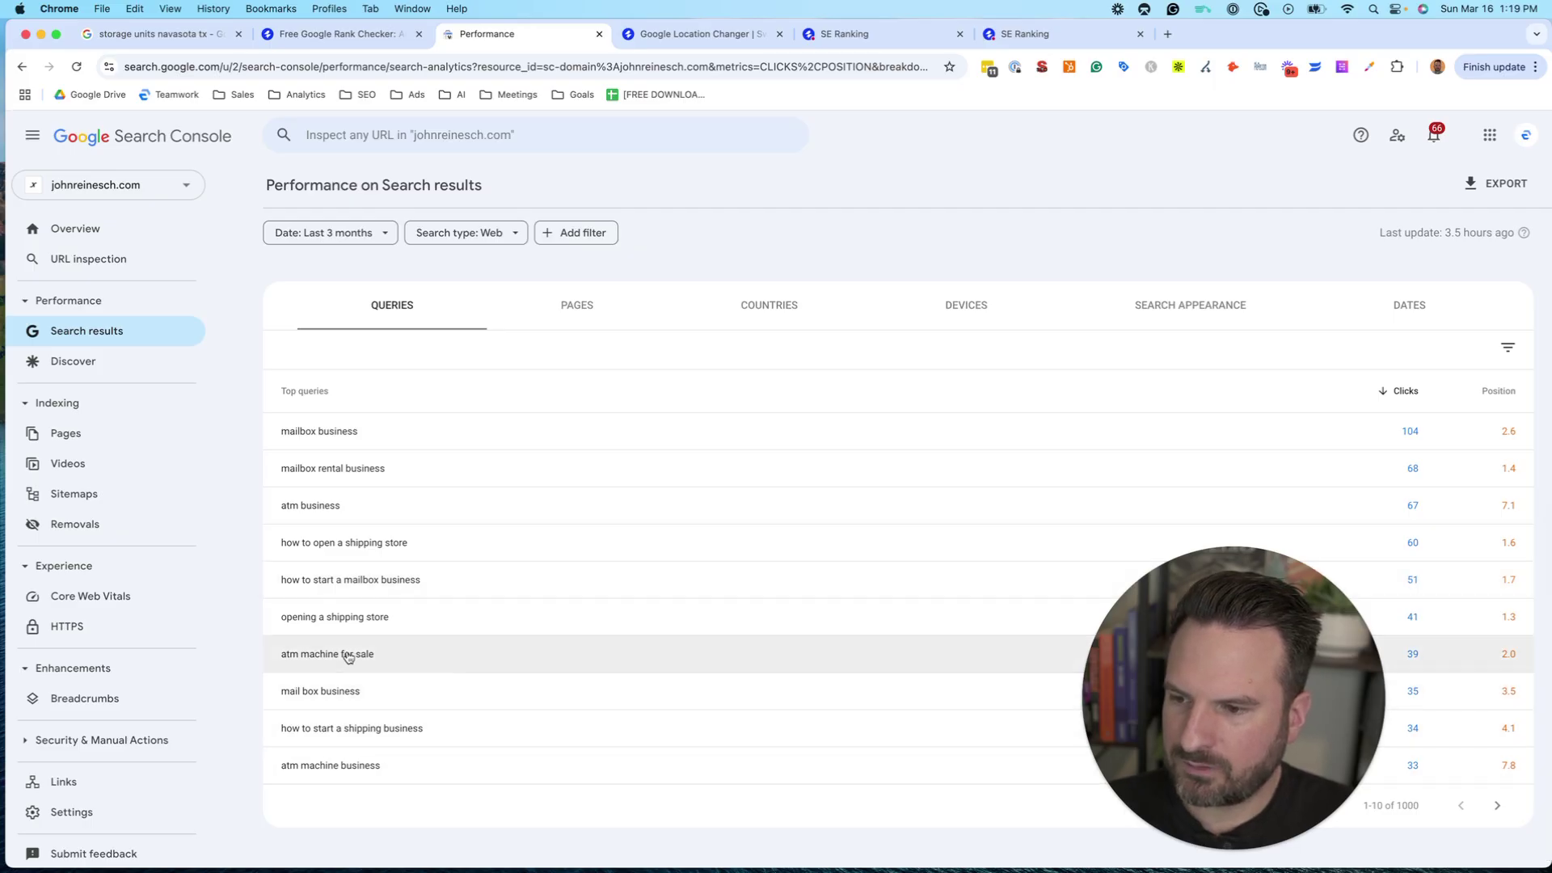
{"action": "left_click", "coordinate": [383, 443]}
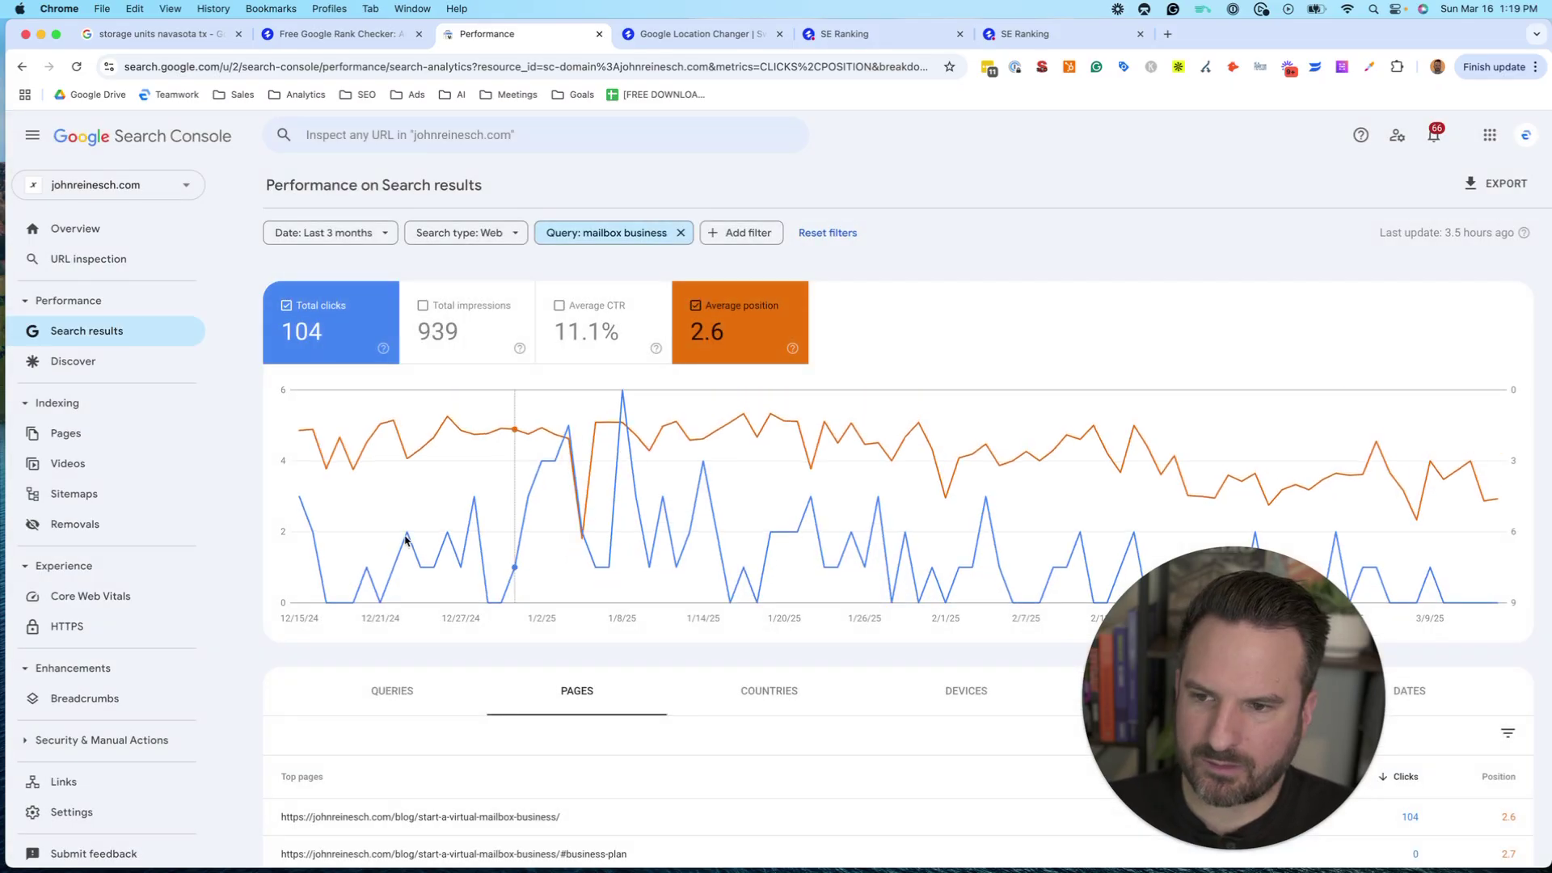
{"action": "left_click", "coordinate": [312, 323]}
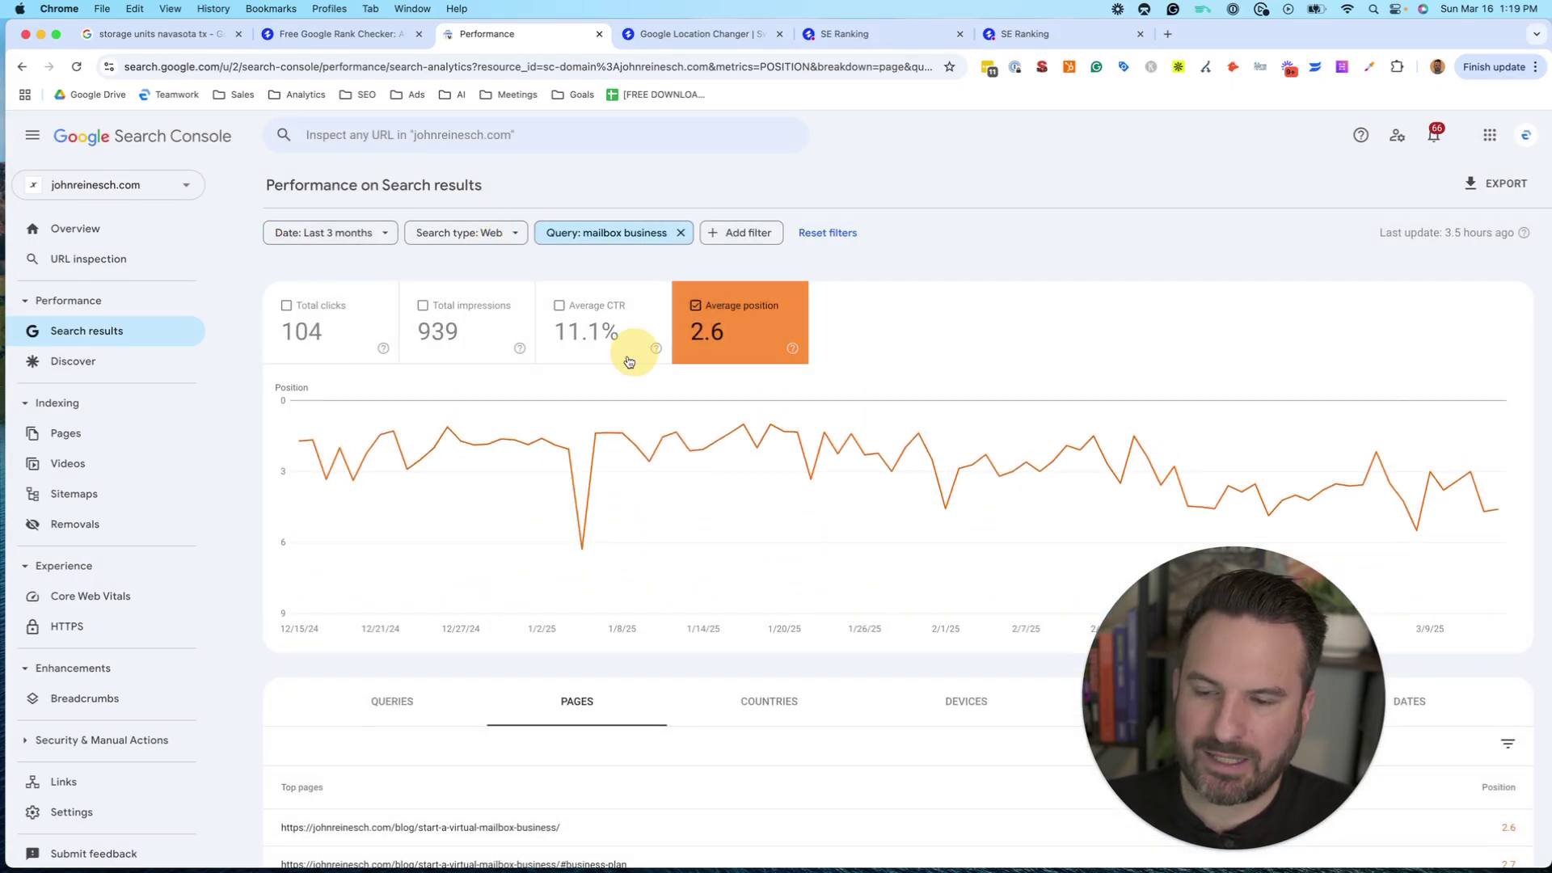
{"action": "left_click", "coordinate": [319, 231]}
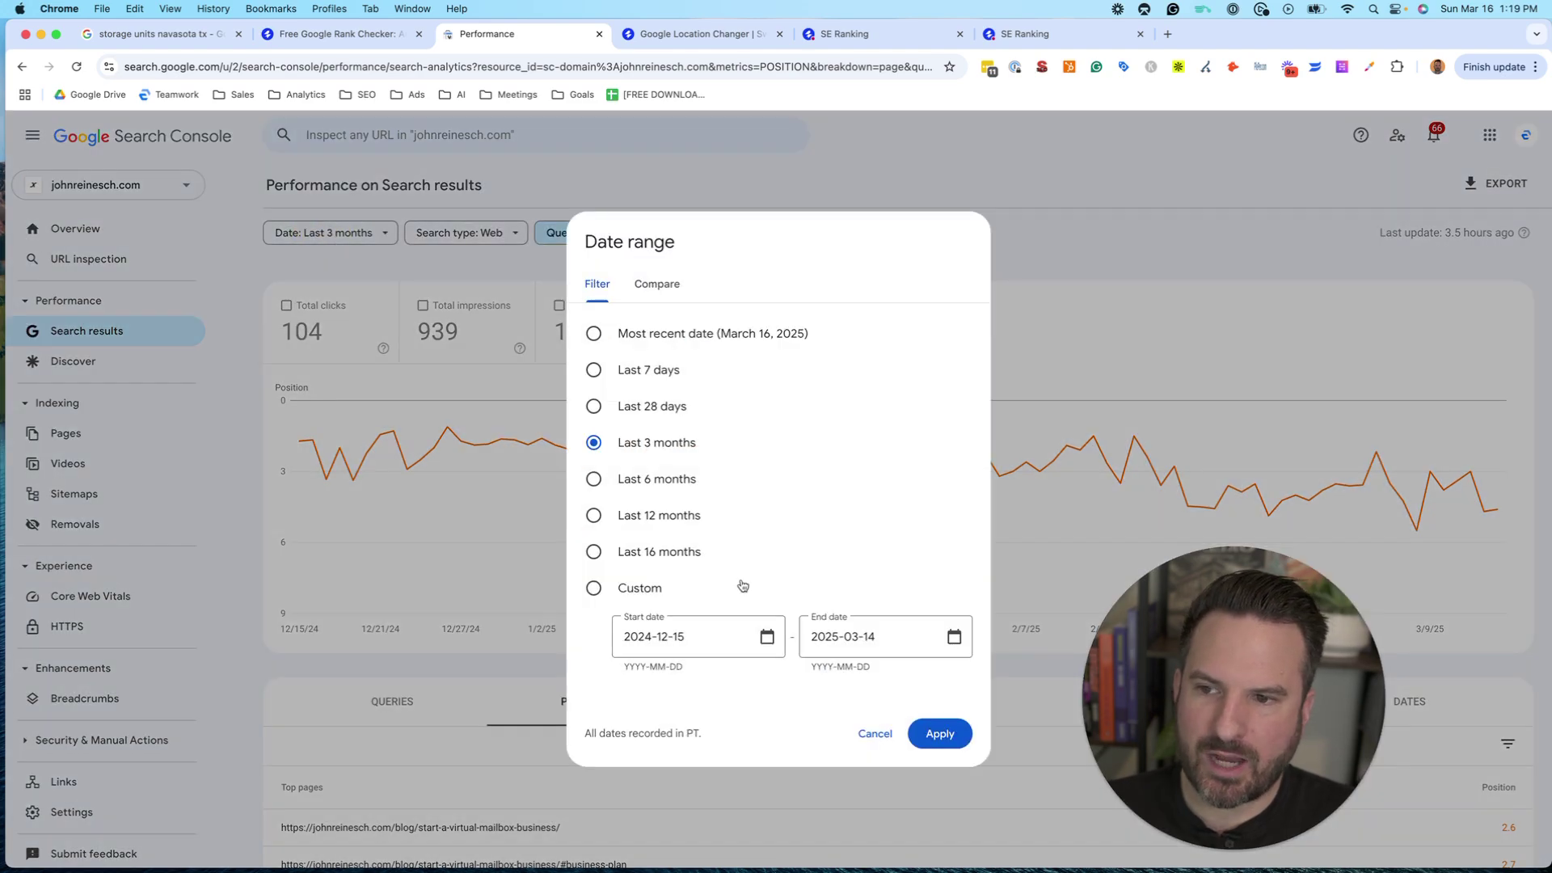
- Apply a Last 12 months date range to the 'mailbox business' report
{"action": "left_click", "coordinate": [675, 515]}
{"action": "left_click", "coordinate": [938, 732]}
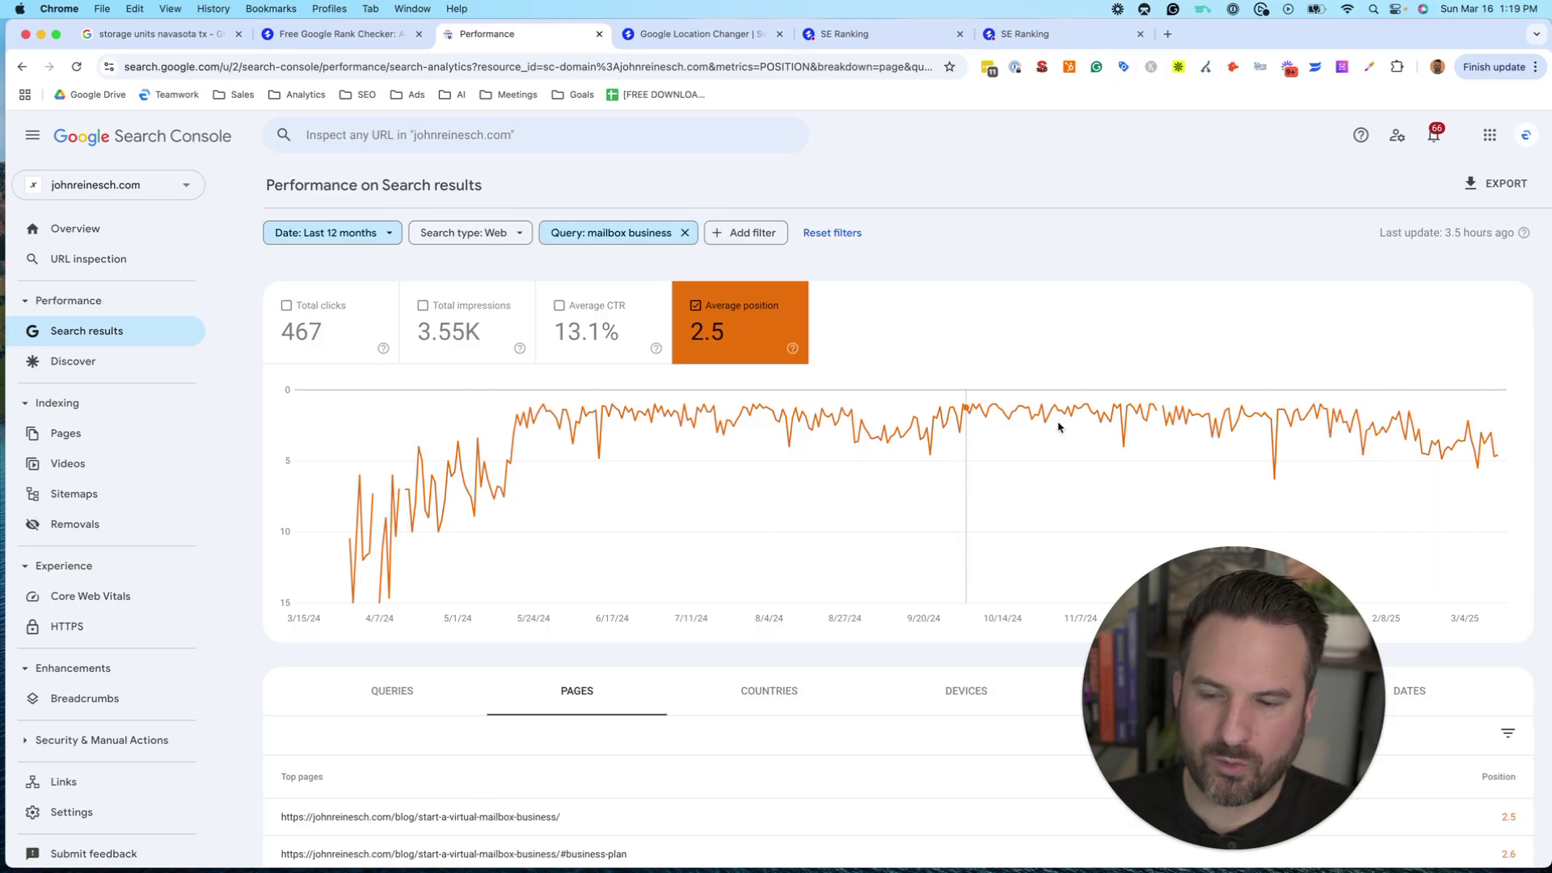
{"action": "scroll", "coordinate": [517, 622], "scroll_direction": "down", "scroll_amount": 3}
{"action": "scroll", "coordinate": [1273, 626], "scroll_direction": "down", "scroll_amount": 3}
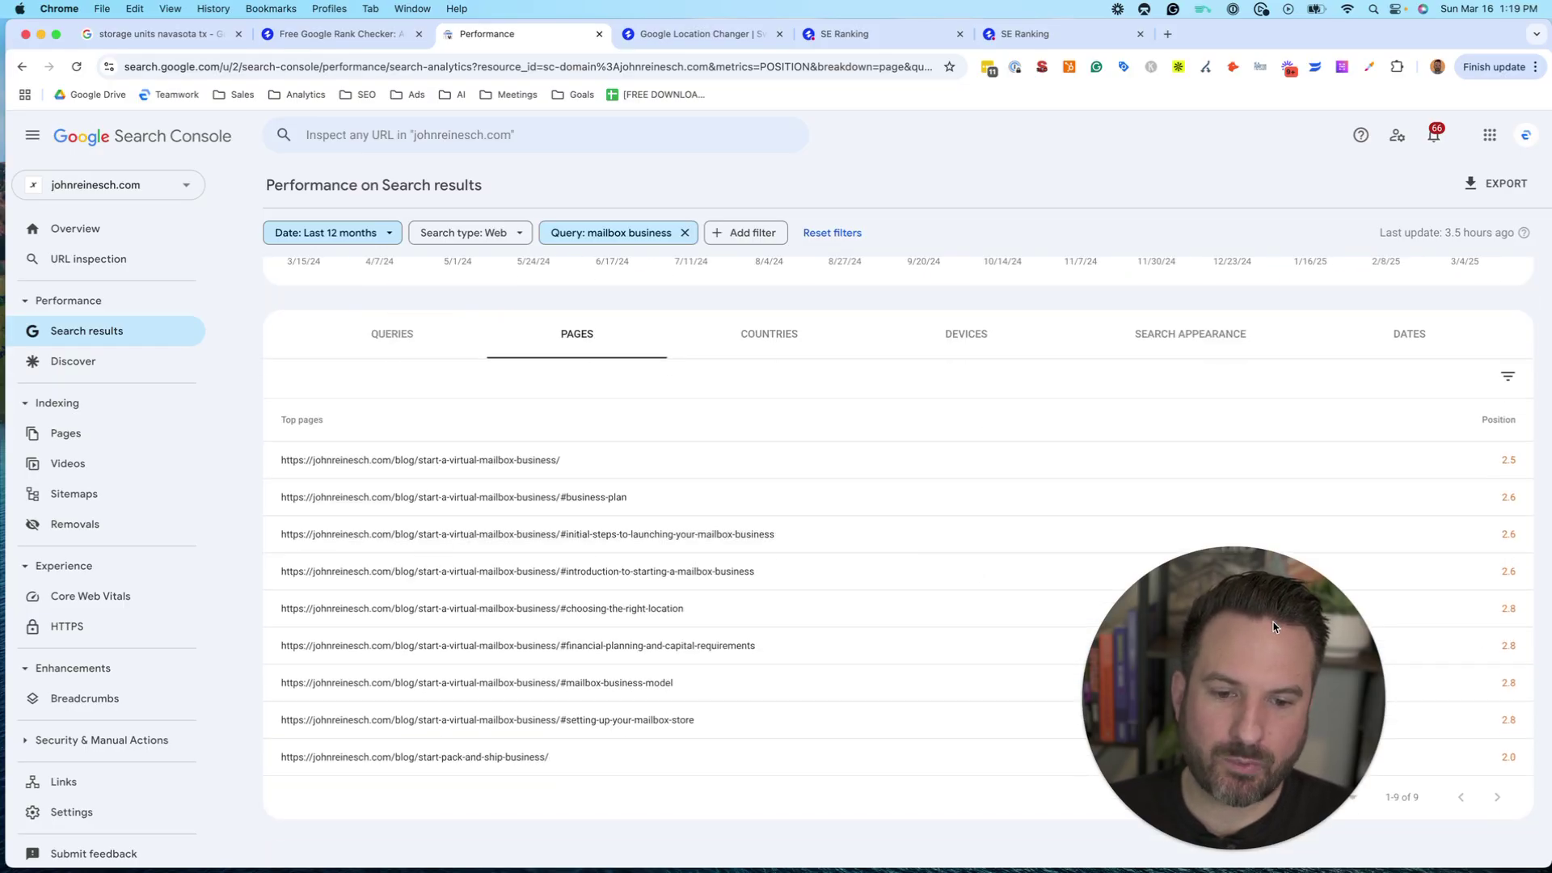
- Break results down by query and chart clicks, impressions, CTR and average position
{"action": "left_click", "coordinate": [453, 323]}
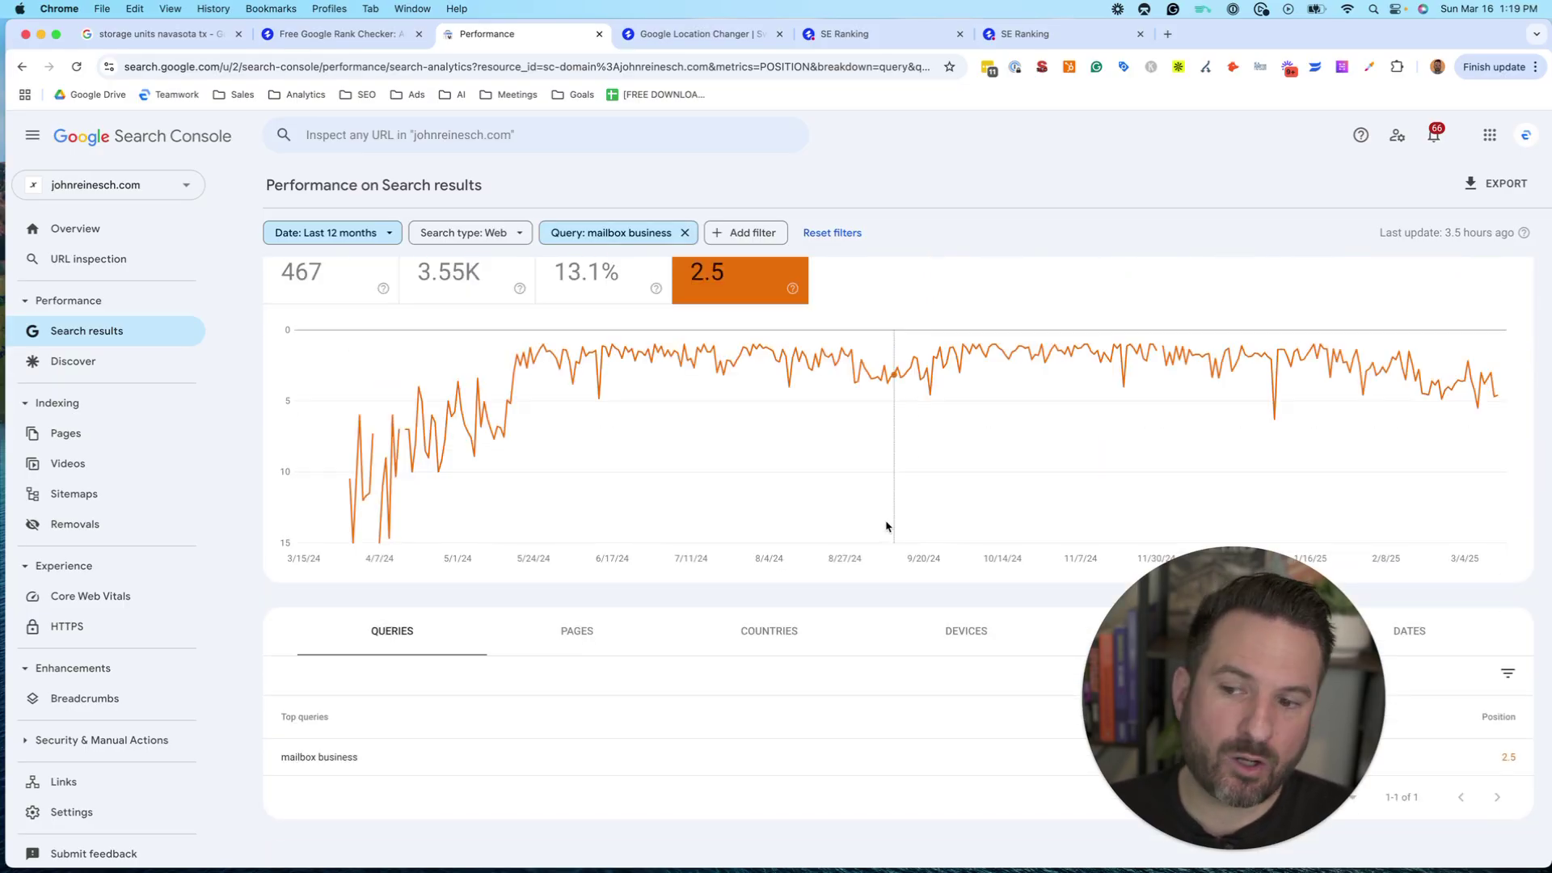
{"action": "scroll", "coordinate": [469, 350], "scroll_direction": "up", "scroll_amount": 1}
{"action": "left_click", "coordinate": [331, 324]}
{"action": "left_click", "coordinate": [464, 323]}
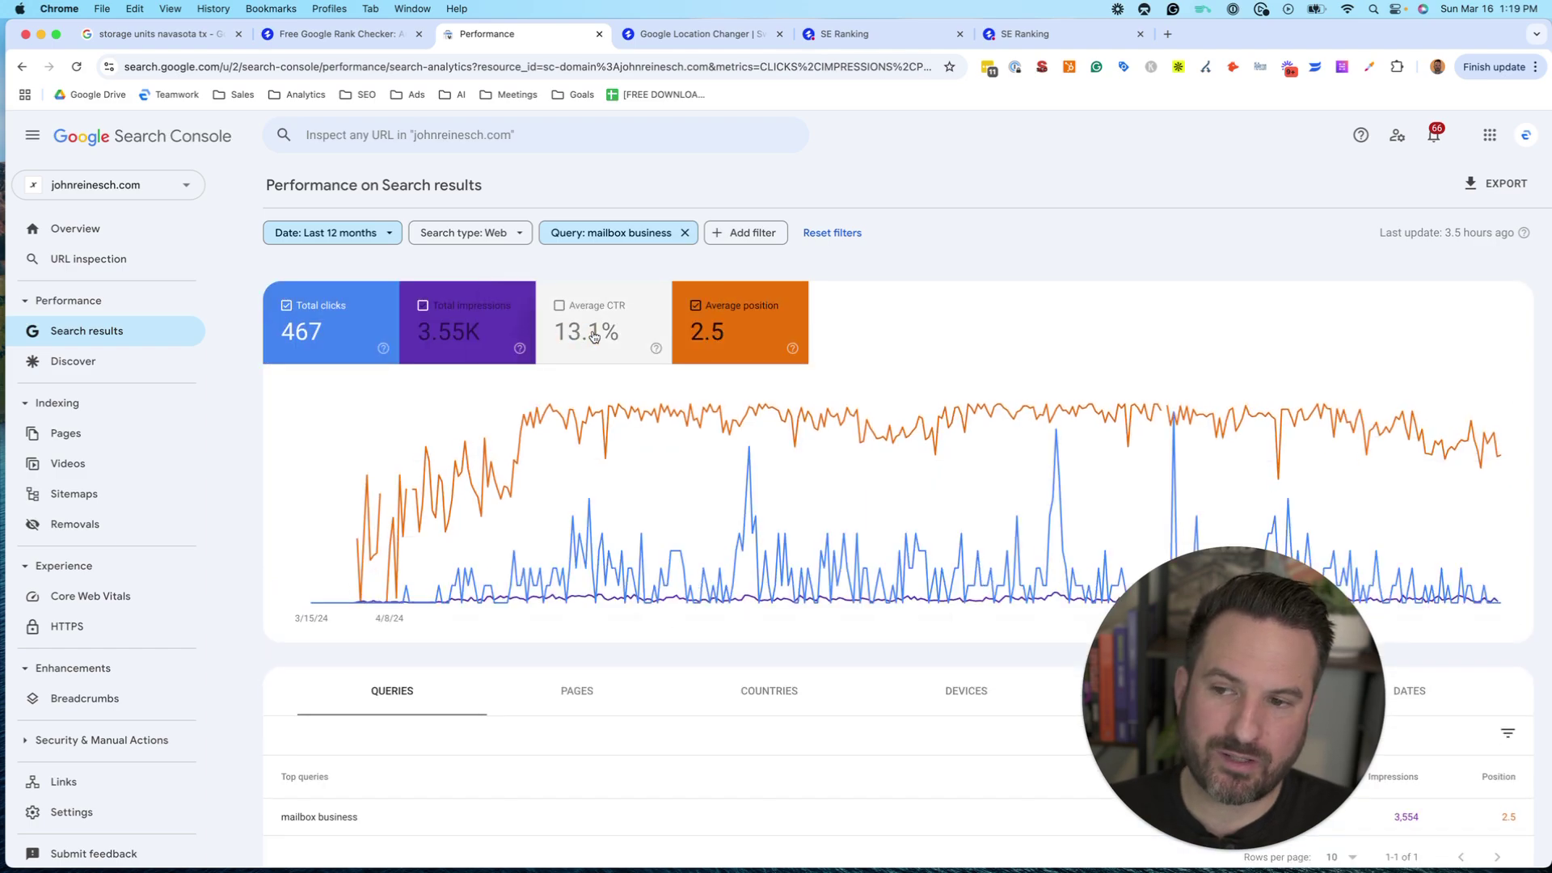
{"action": "left_click", "coordinate": [597, 342]}
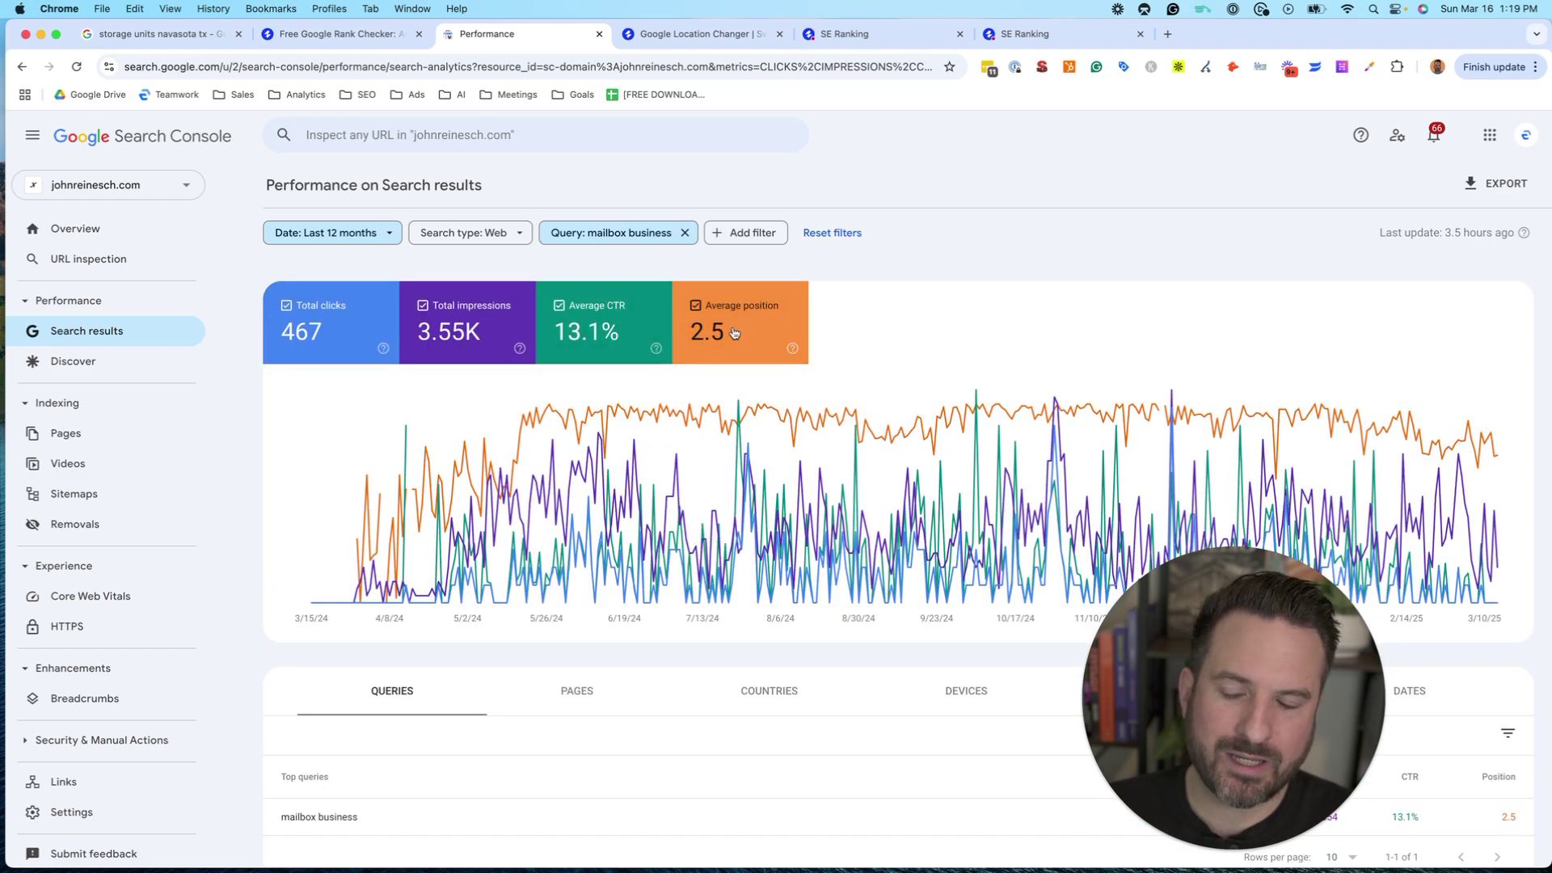
- In the Google Location Changer, enter 'storage units near me' with location College Station, Texas, United States
{"action": "left_click", "coordinate": [674, 36]}
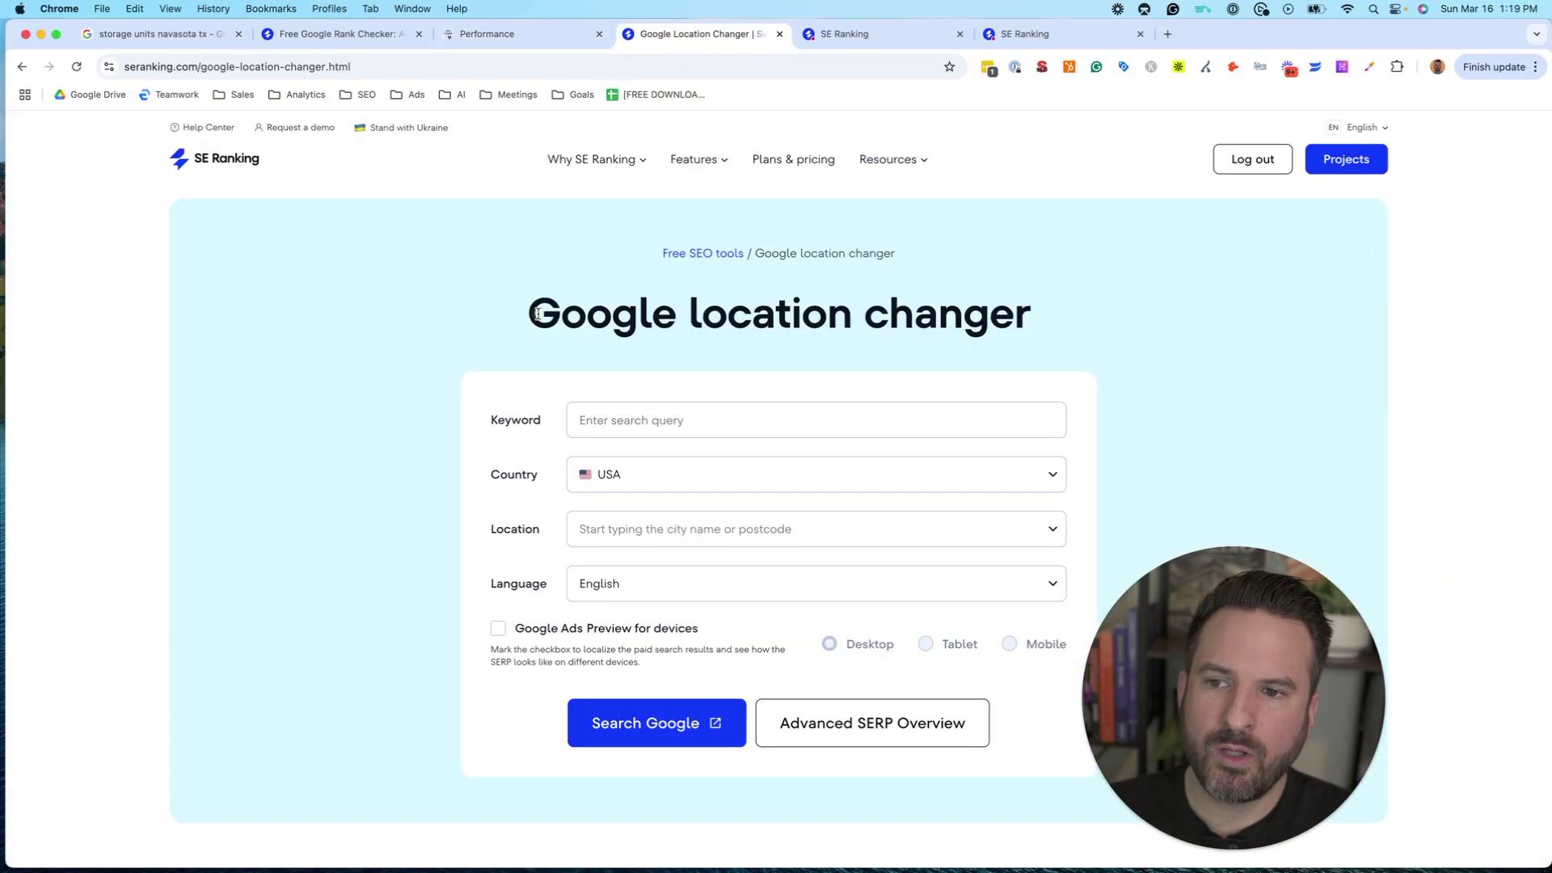
{"action": "left_click_drag", "start_coordinate": [524, 314], "coordinate": [1091, 325]}
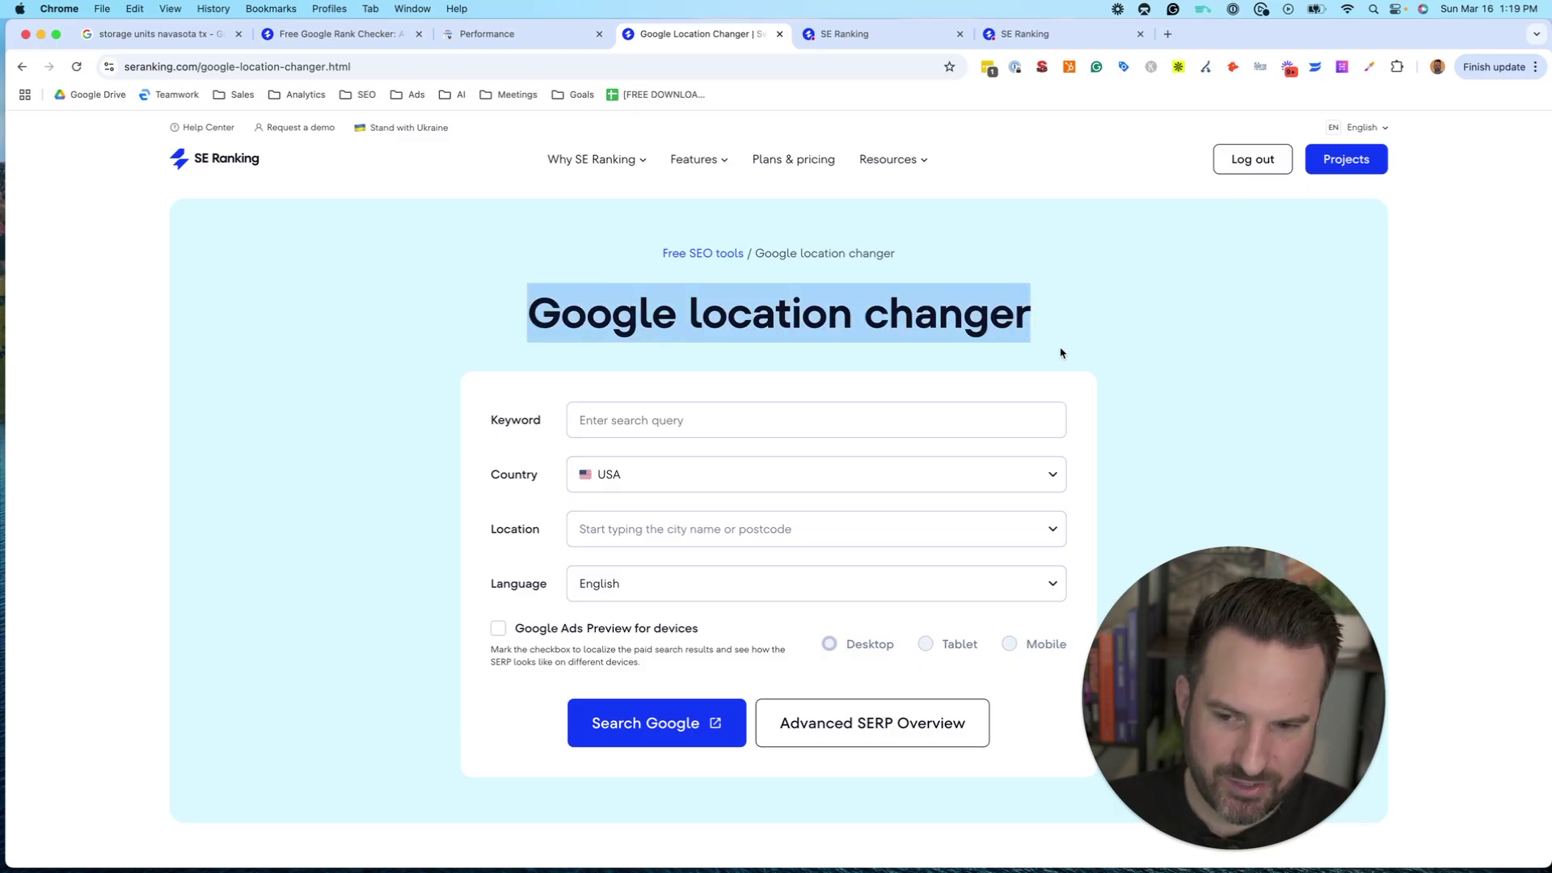
{"action": "left_click", "coordinate": [755, 420]}
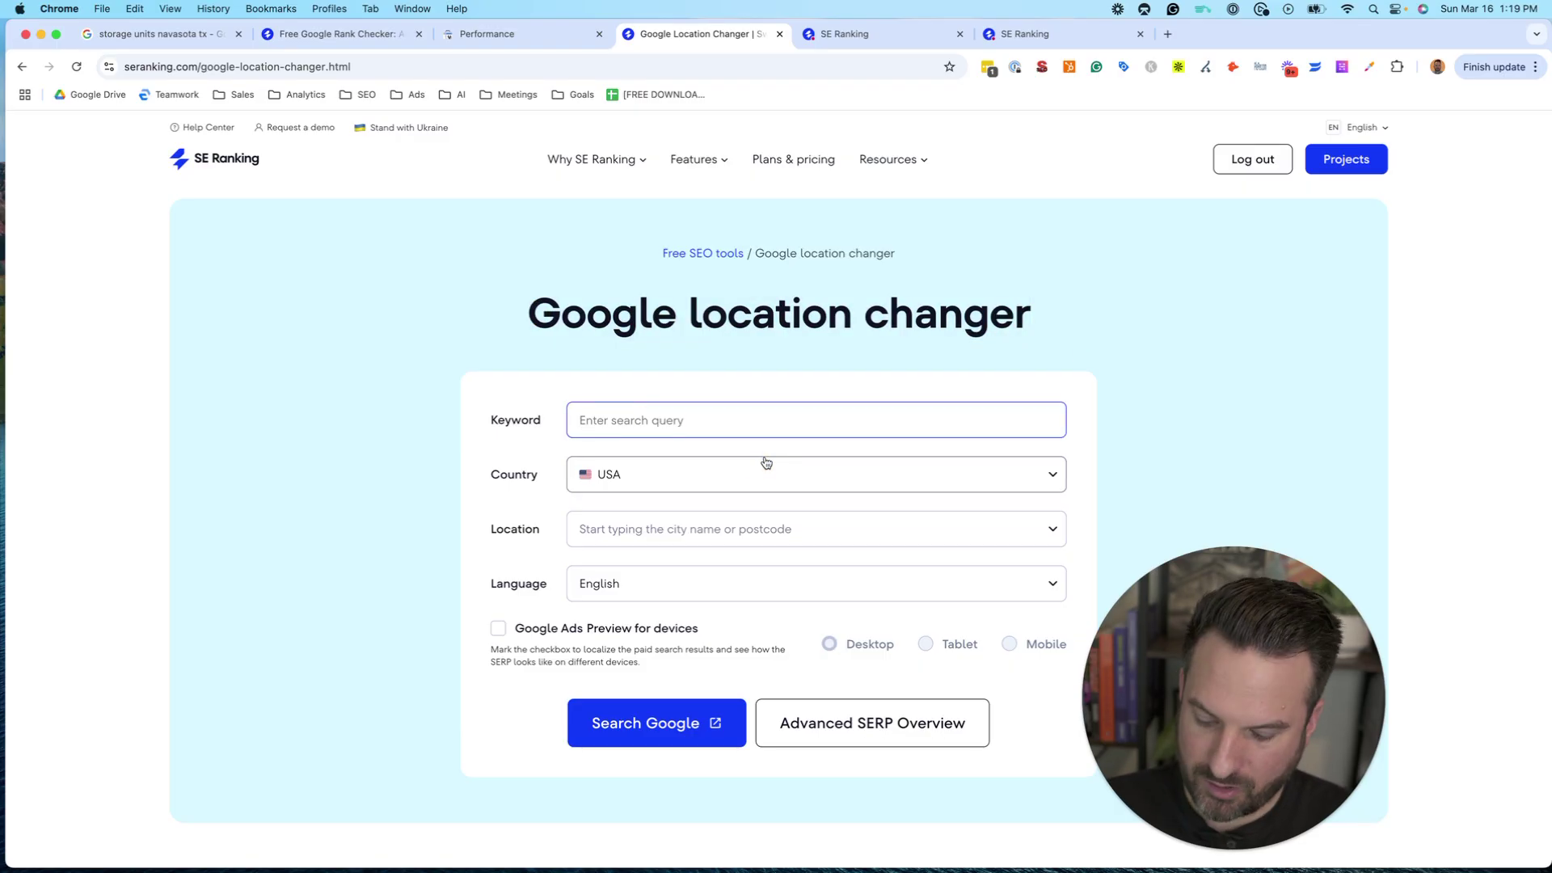
{"action": "type", "text": "storage unitsd"}
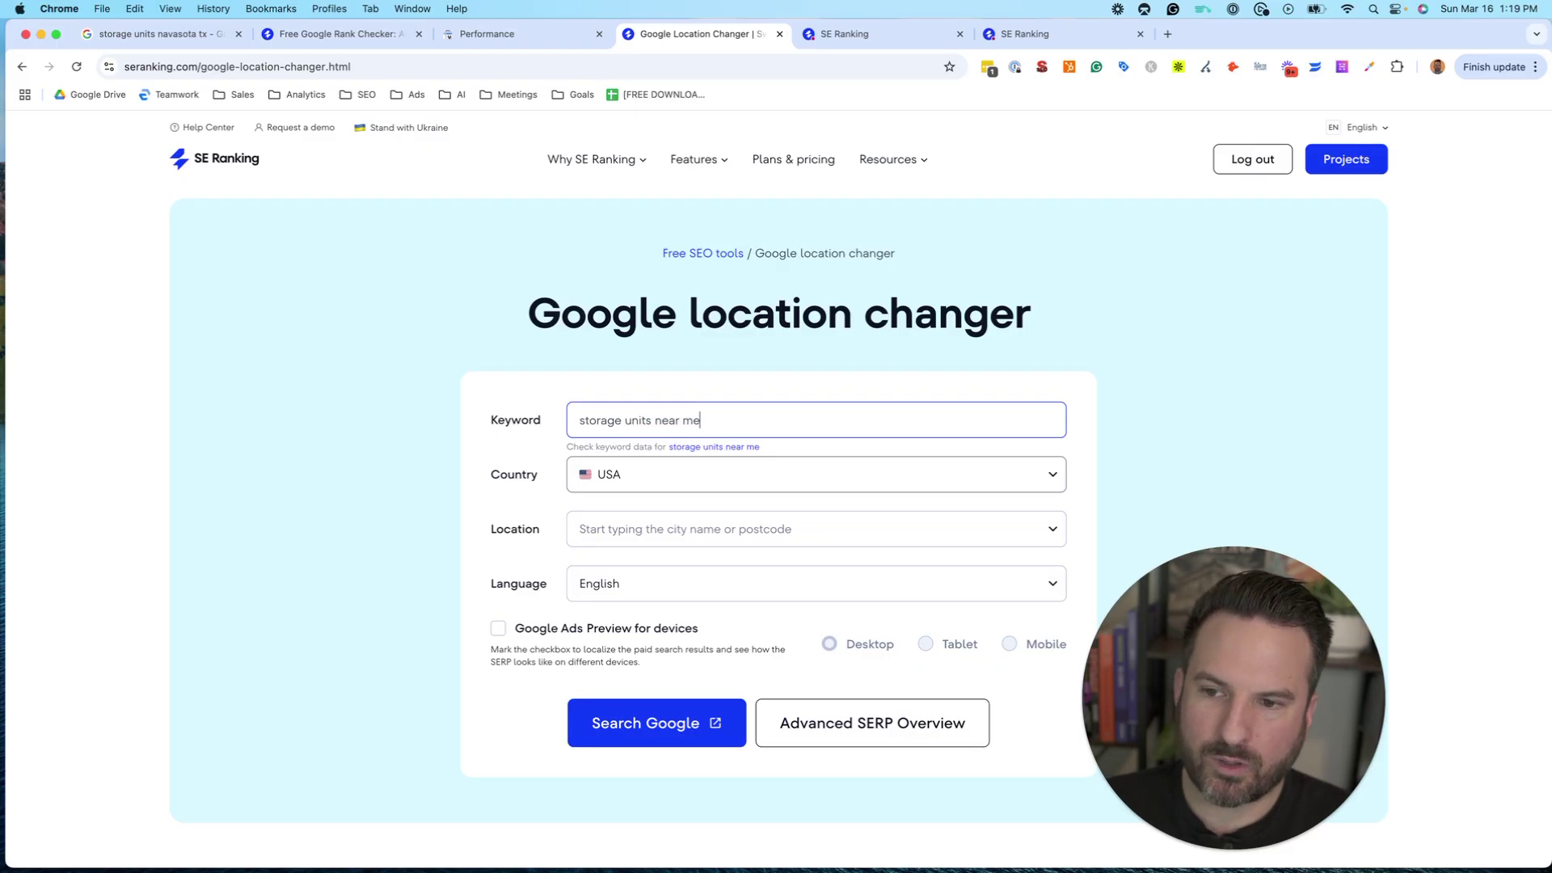
{"action": "left_click", "coordinate": [735, 527]}
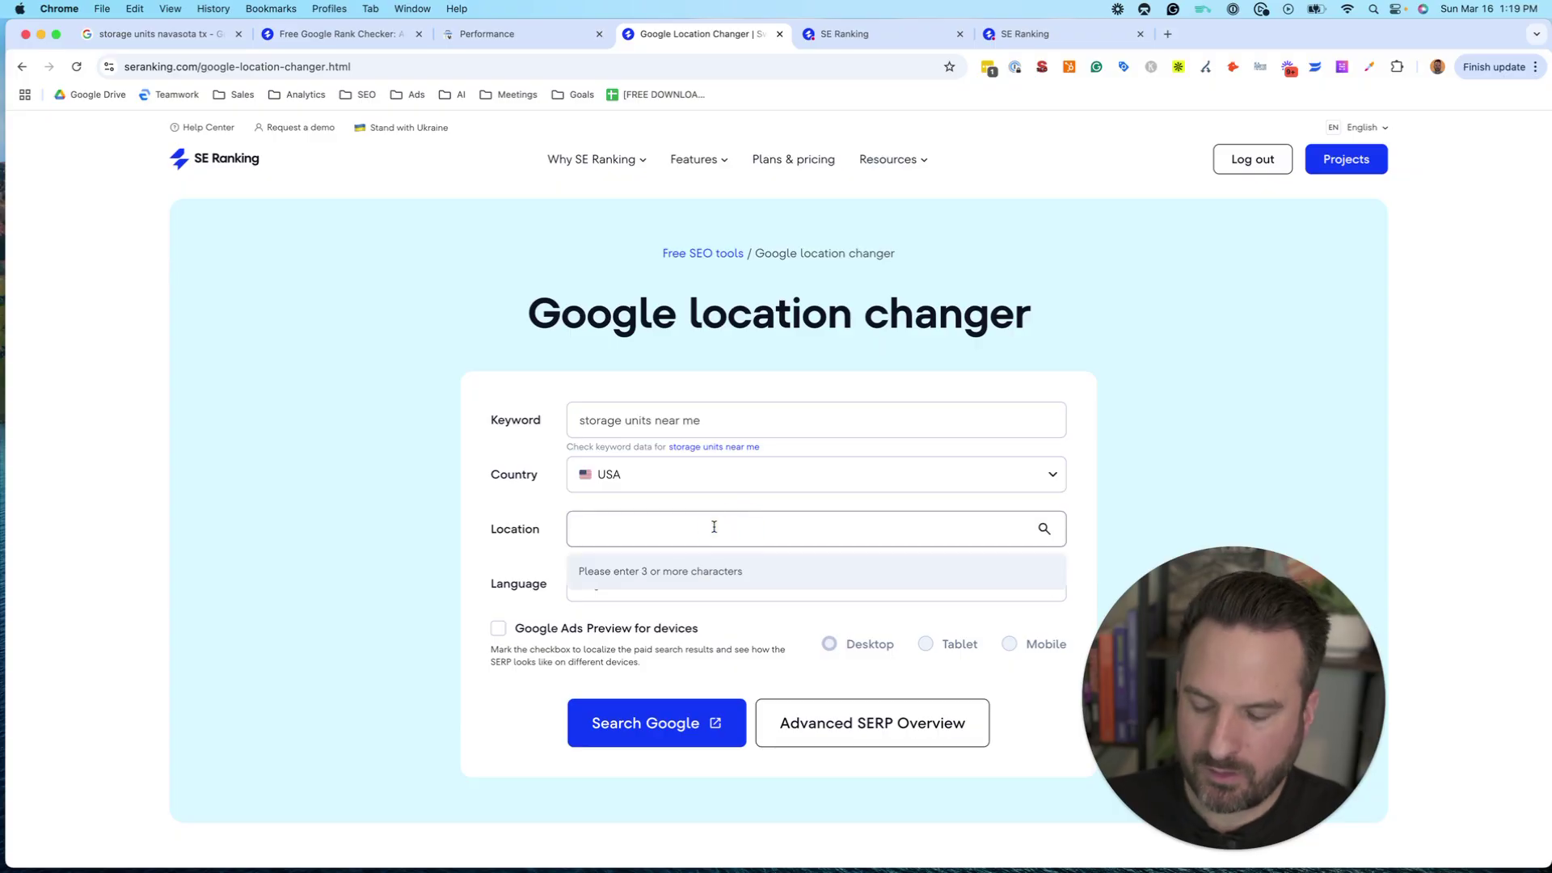
{"action": "type", "text": "college"}
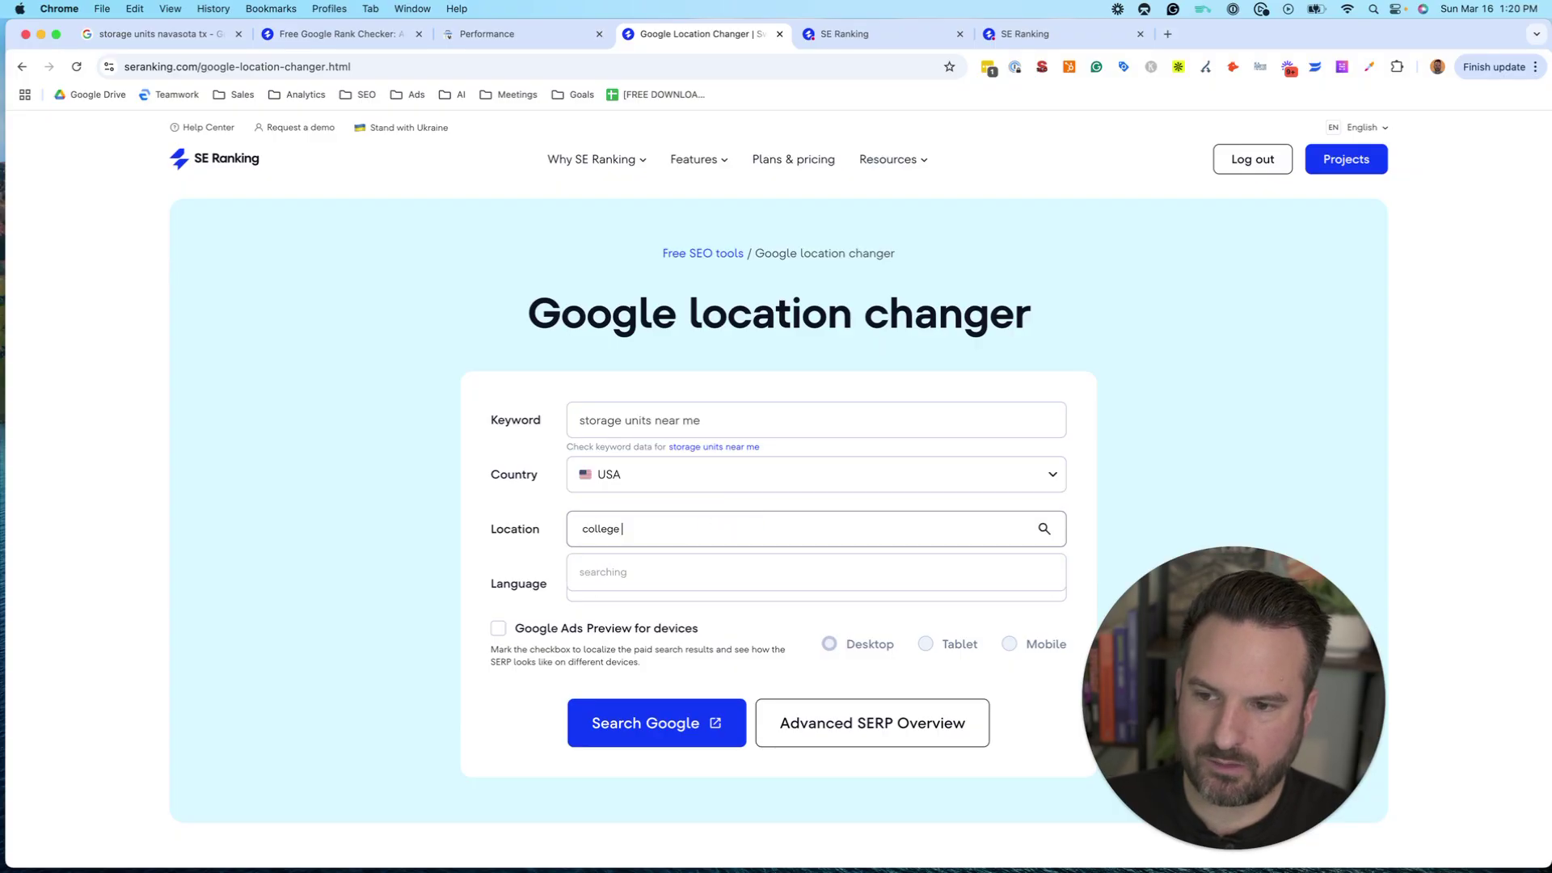
{"action": "type", "text": " station"}
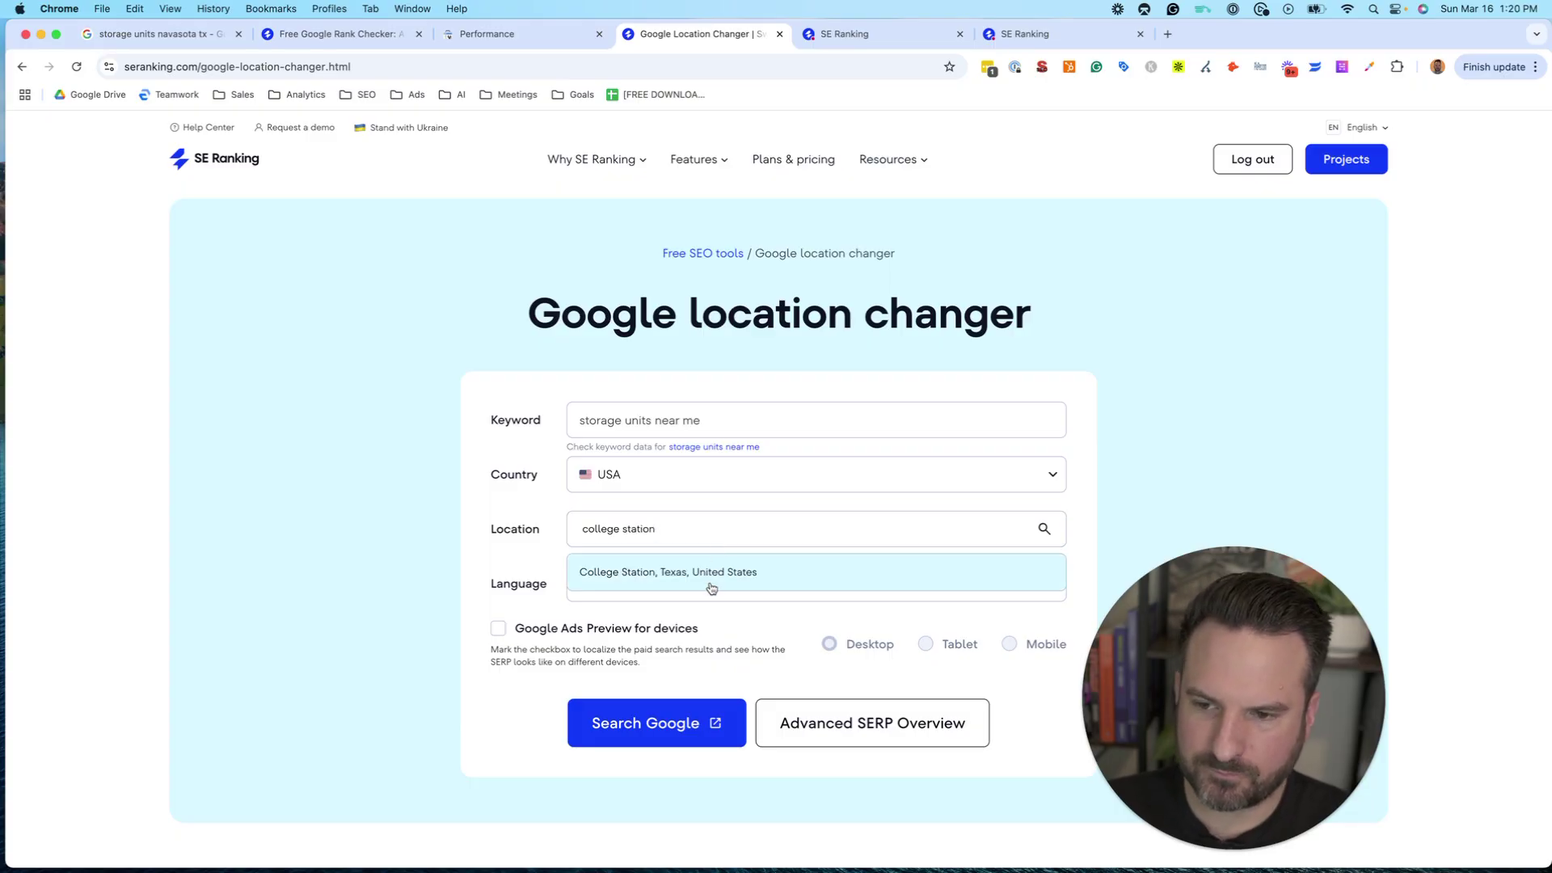
{"action": "left_click", "coordinate": [711, 582]}
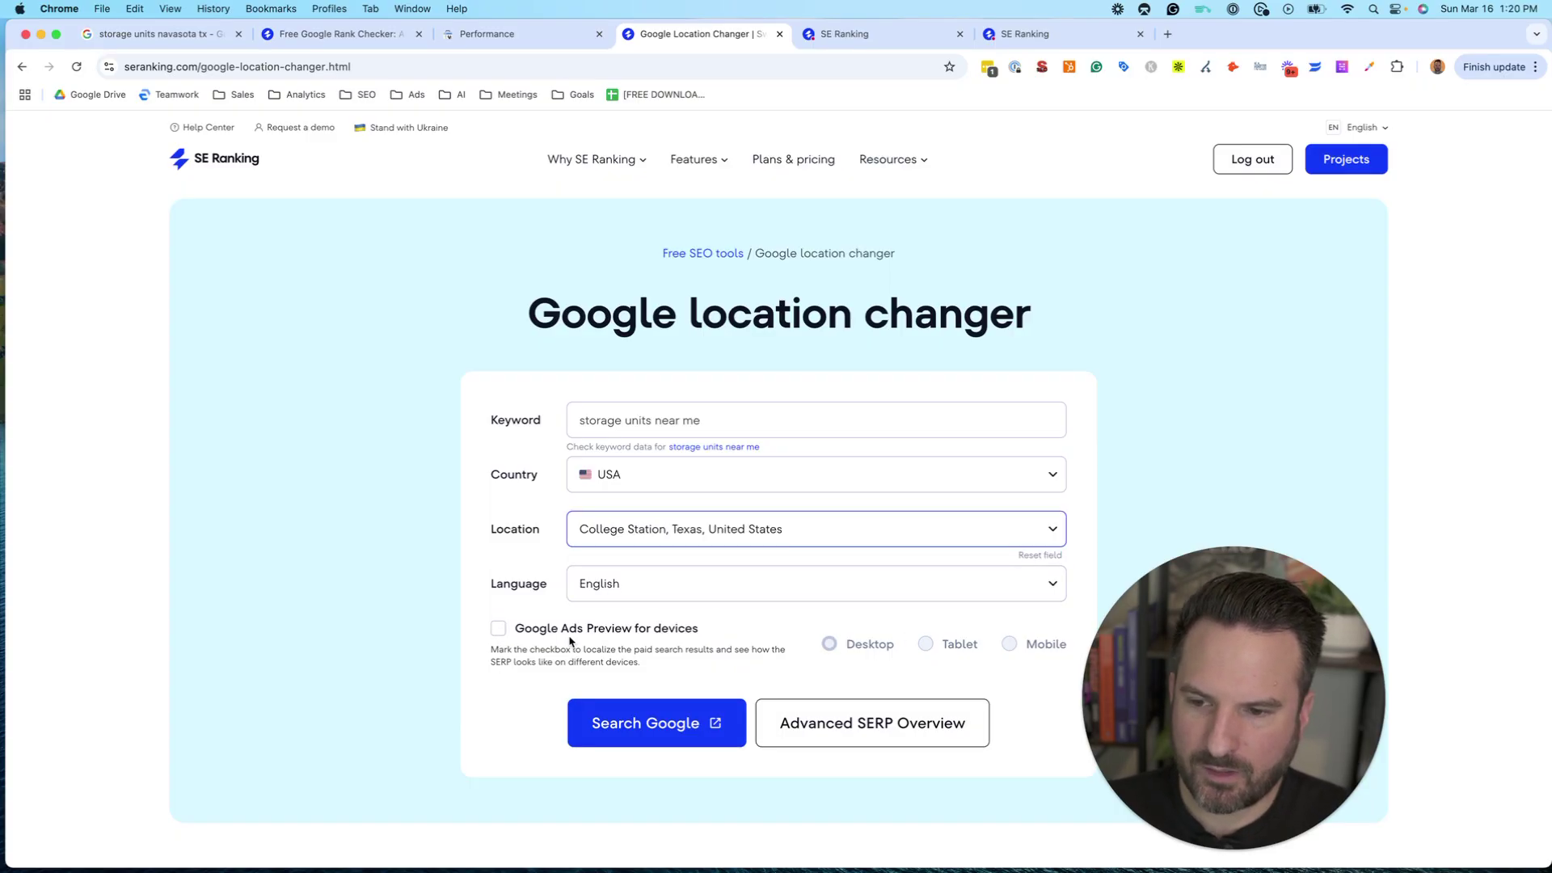
- Run the College Station search and review the organic results and Places listings, including Extra Space Storage
{"action": "left_click", "coordinate": [632, 721]}
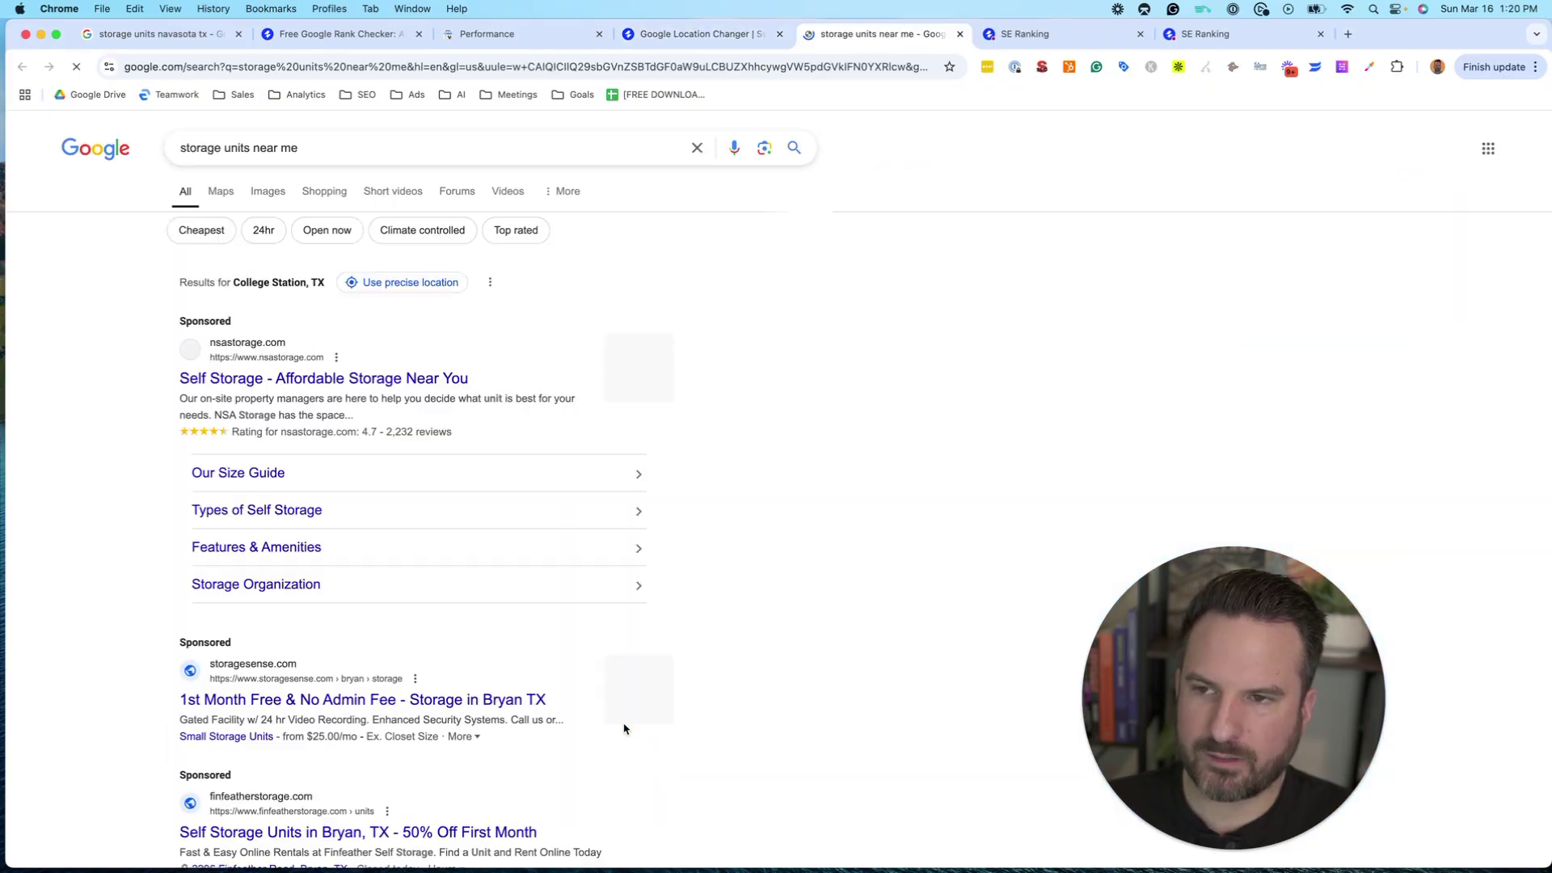
{"action": "scroll", "coordinate": [619, 573], "scroll_direction": "down", "scroll_amount": 10}
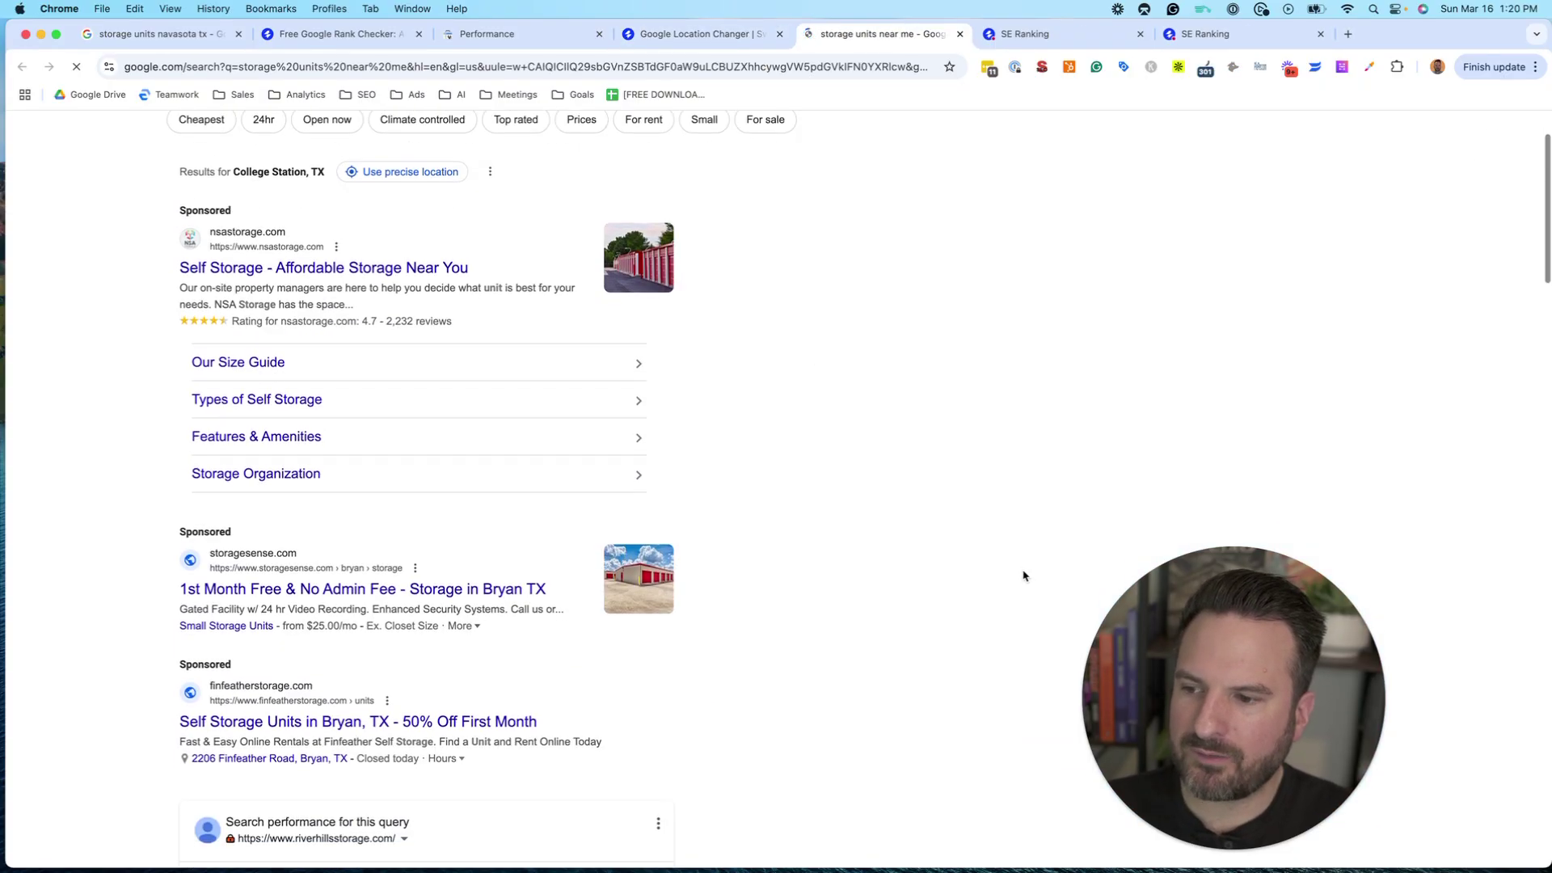
{"action": "scroll", "coordinate": [936, 557], "scroll_direction": "down", "scroll_amount": 5}
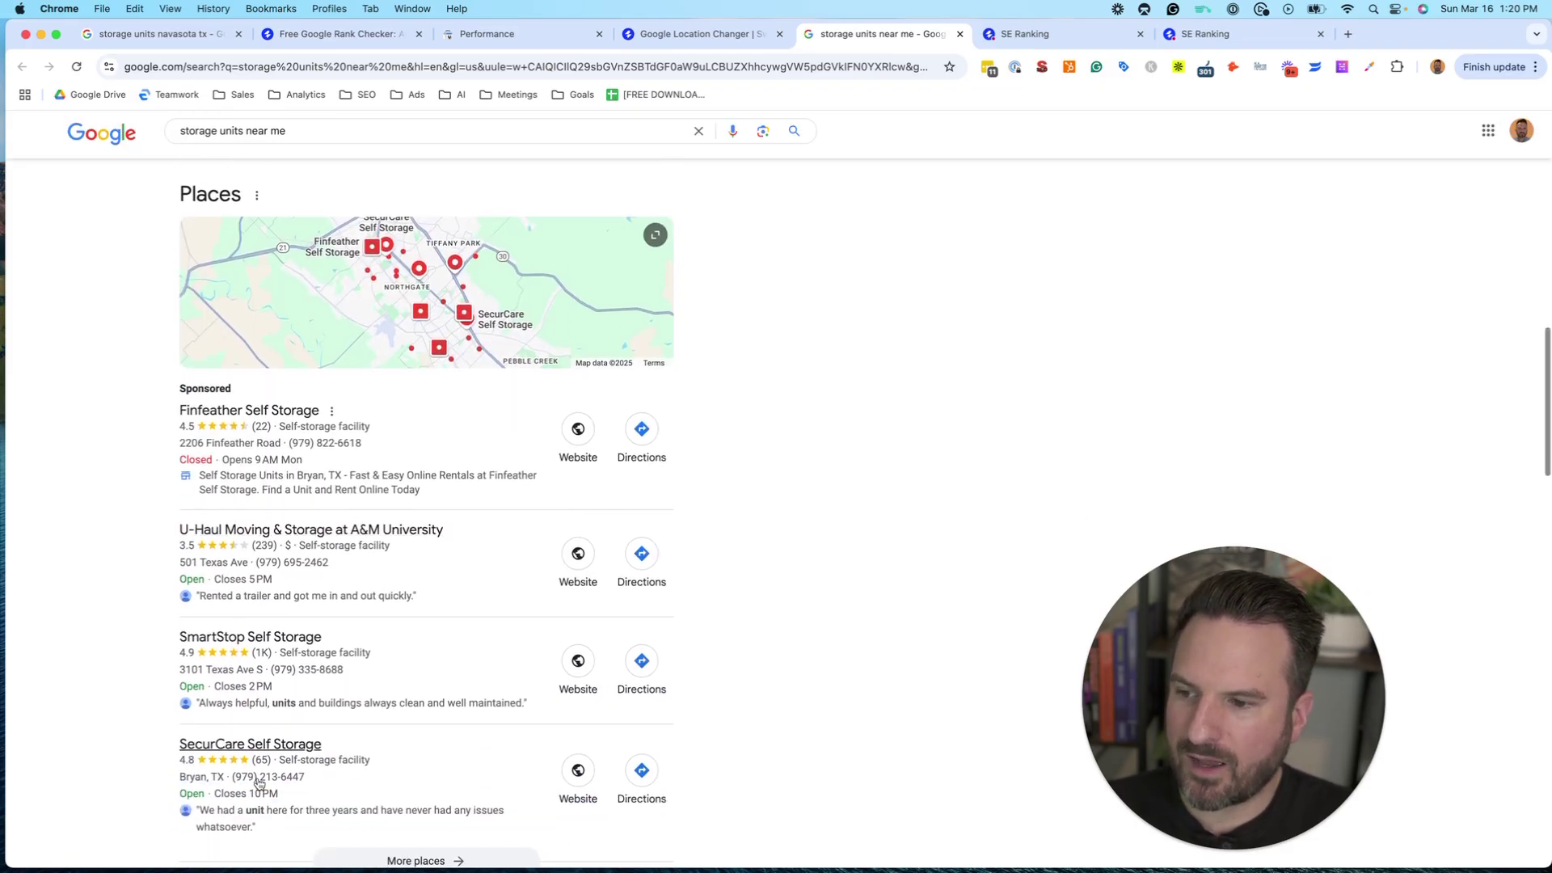
{"action": "scroll", "coordinate": [805, 566], "scroll_direction": "down", "scroll_amount": 10}
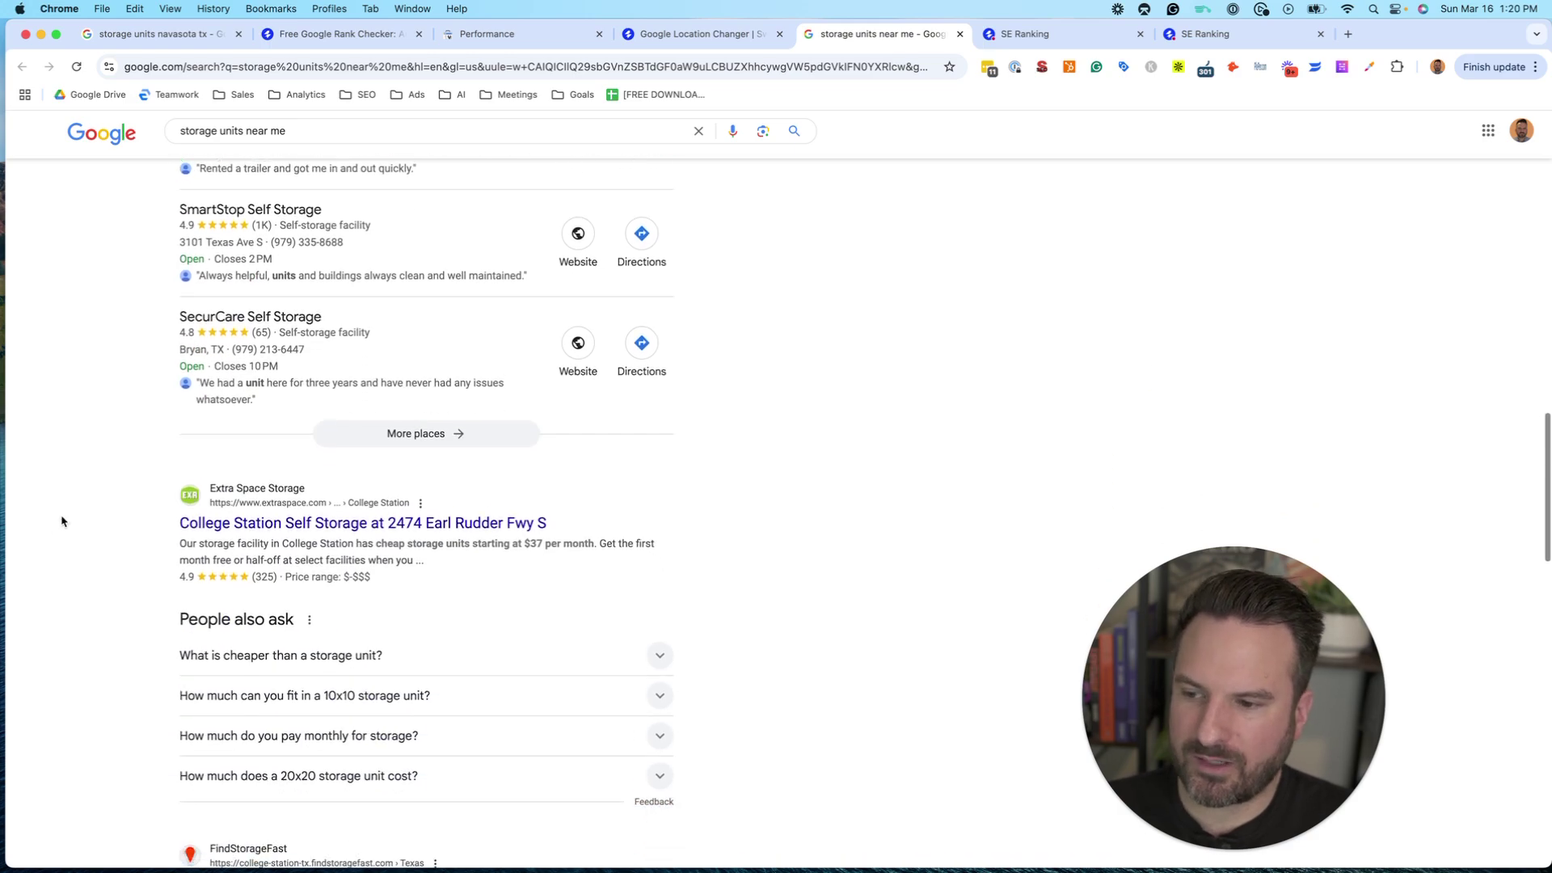
{"action": "left_click_drag", "start_coordinate": [79, 473], "coordinate": [689, 561]}
{"action": "scroll", "coordinate": [759, 318], "scroll_direction": "up", "scroll_amount": 15}
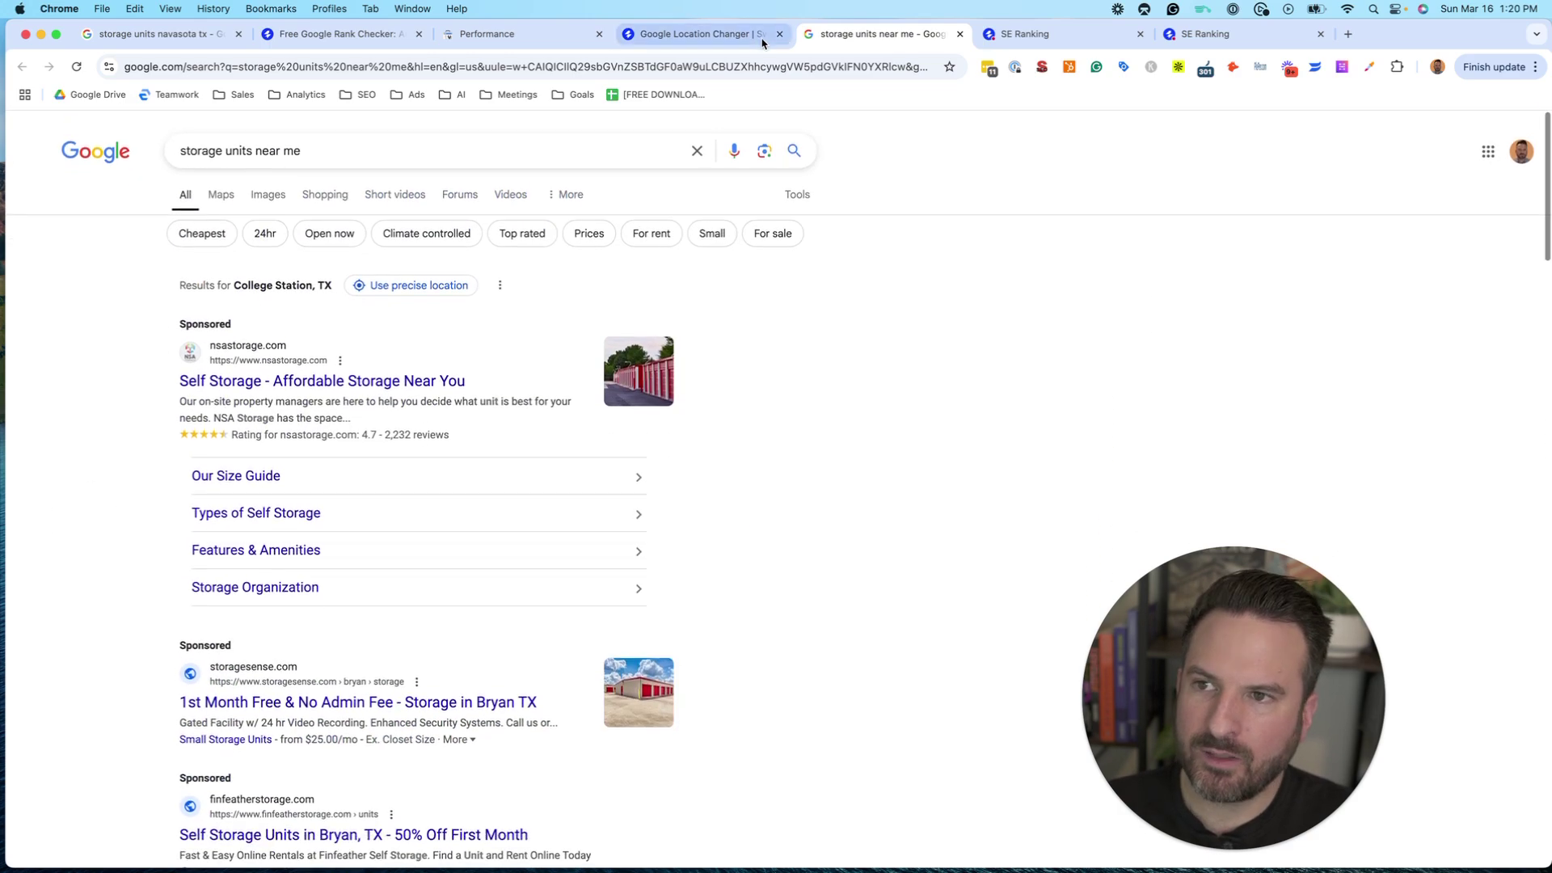
{"action": "left_click", "coordinate": [731, 36]}
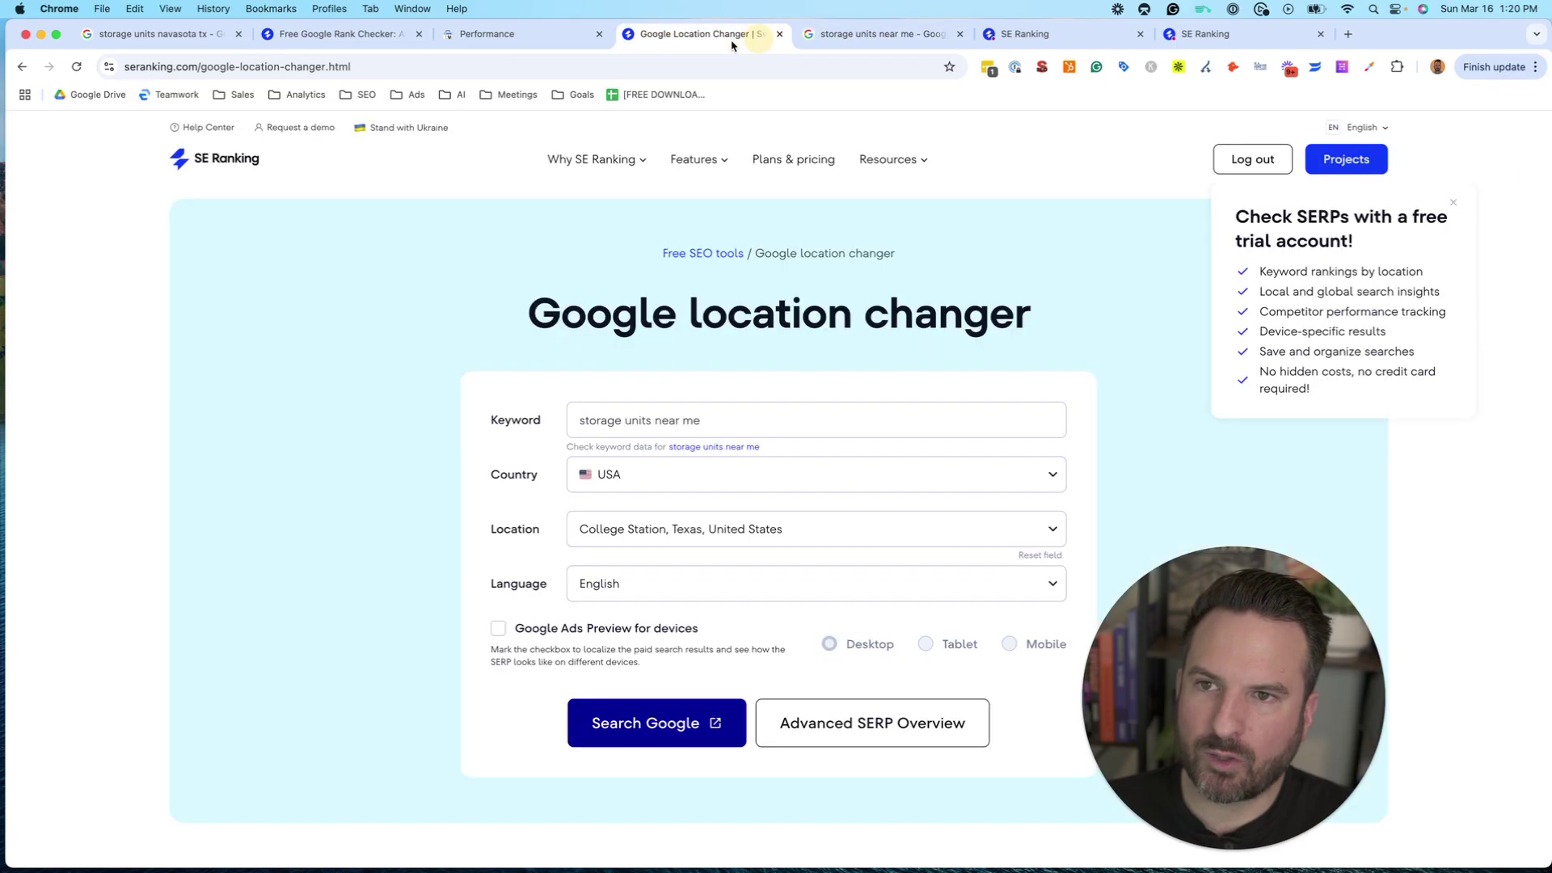
- Drop 'near me' and search 'storage units' from College Station, finding 159selfstorage.com at average position 29.0
{"action": "left_click", "coordinate": [1454, 203]}
{"action": "left_click", "coordinate": [655, 421]}
{"action": "left_click_drag", "start_coordinate": [654, 420], "coordinate": [579, 421]}
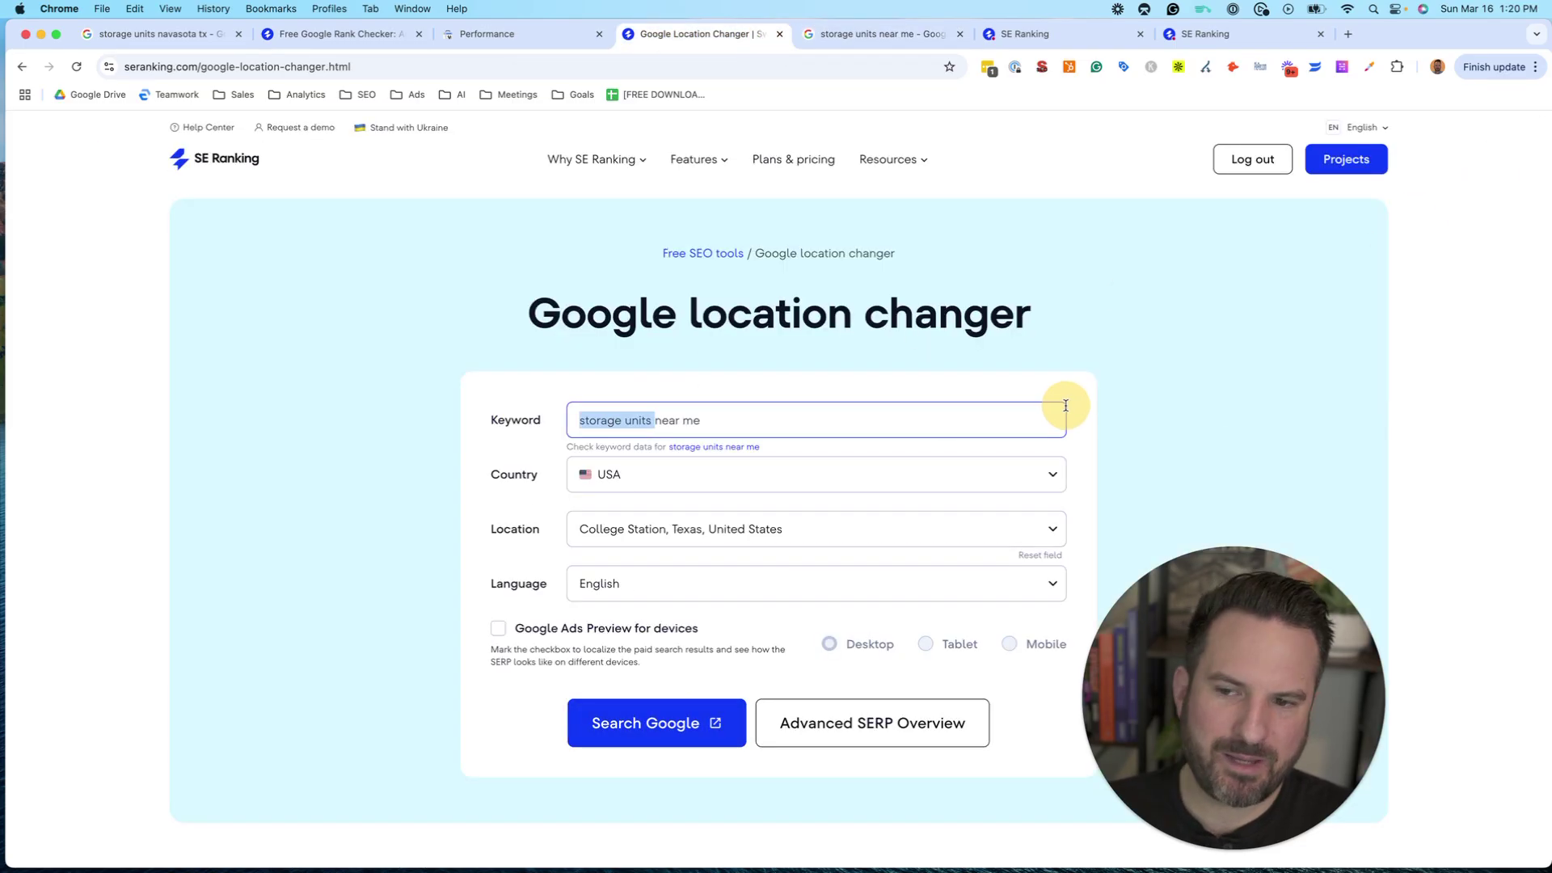
{"action": "left_click_drag", "start_coordinate": [700, 421], "coordinate": [657, 420]}
{"action": "key", "text": "BackSpace"}
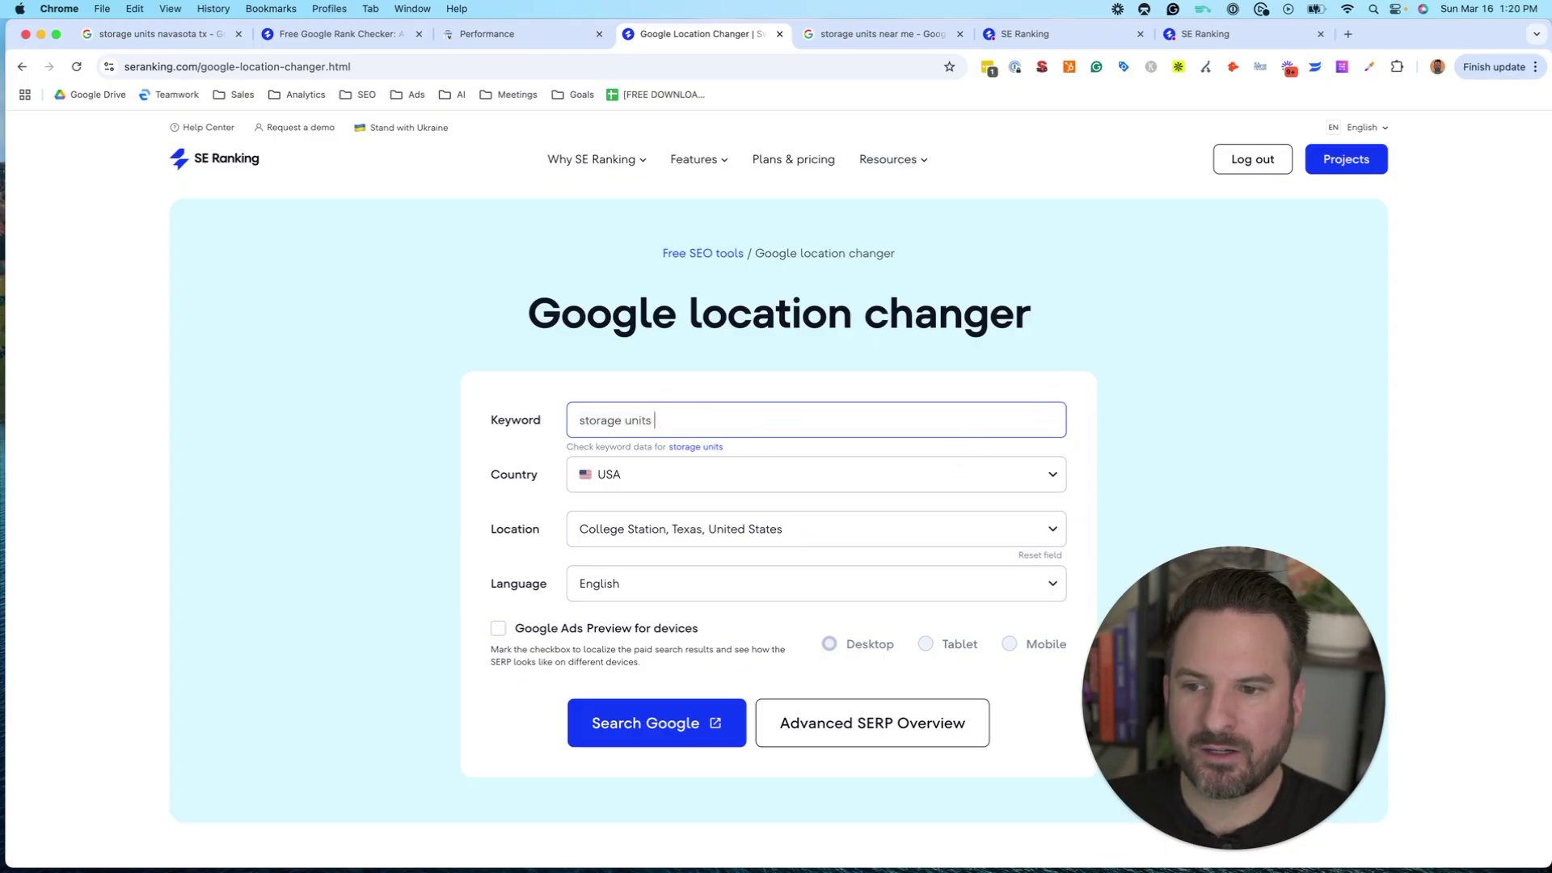
{"action": "left_click", "coordinate": [657, 716]}
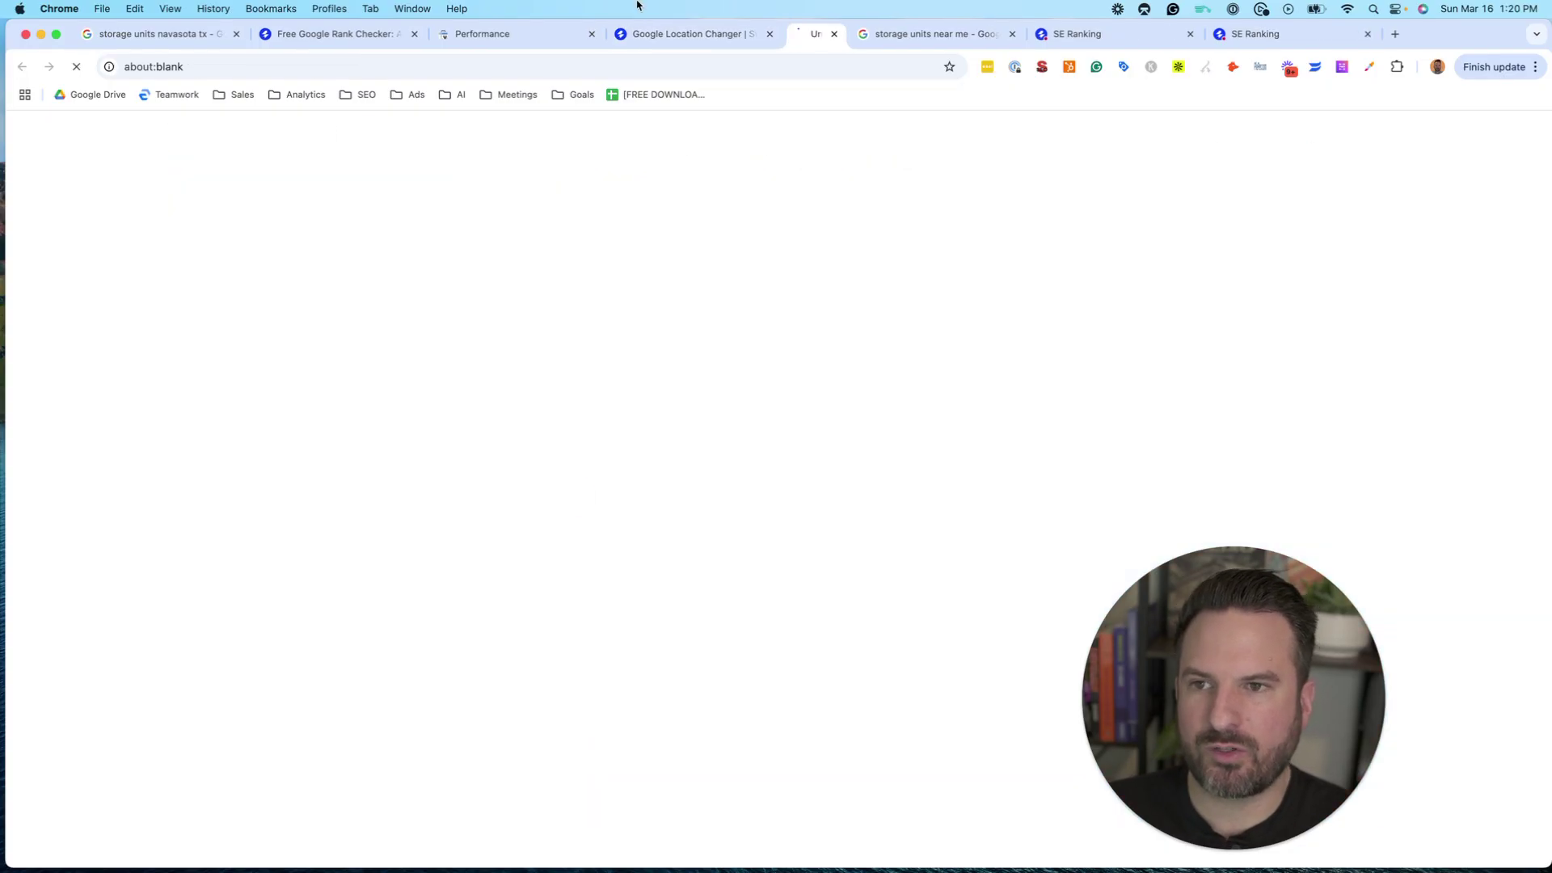
{"action": "scroll", "coordinate": [420, 369], "scroll_direction": "down", "scroll_amount": 6}
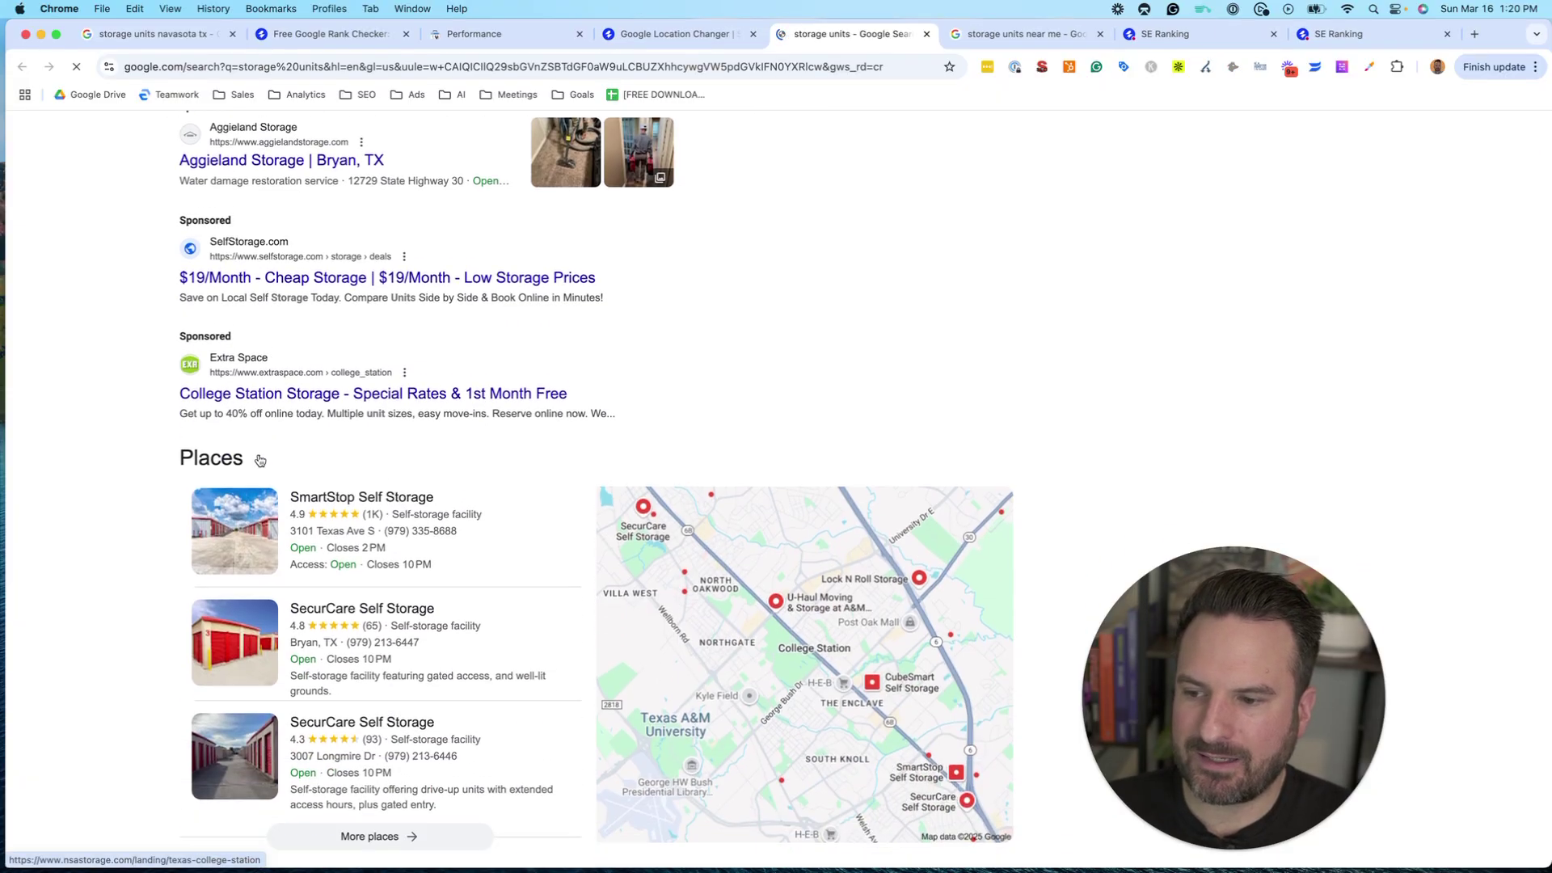
{"action": "scroll", "coordinate": [381, 506], "scroll_direction": "down", "scroll_amount": 5}
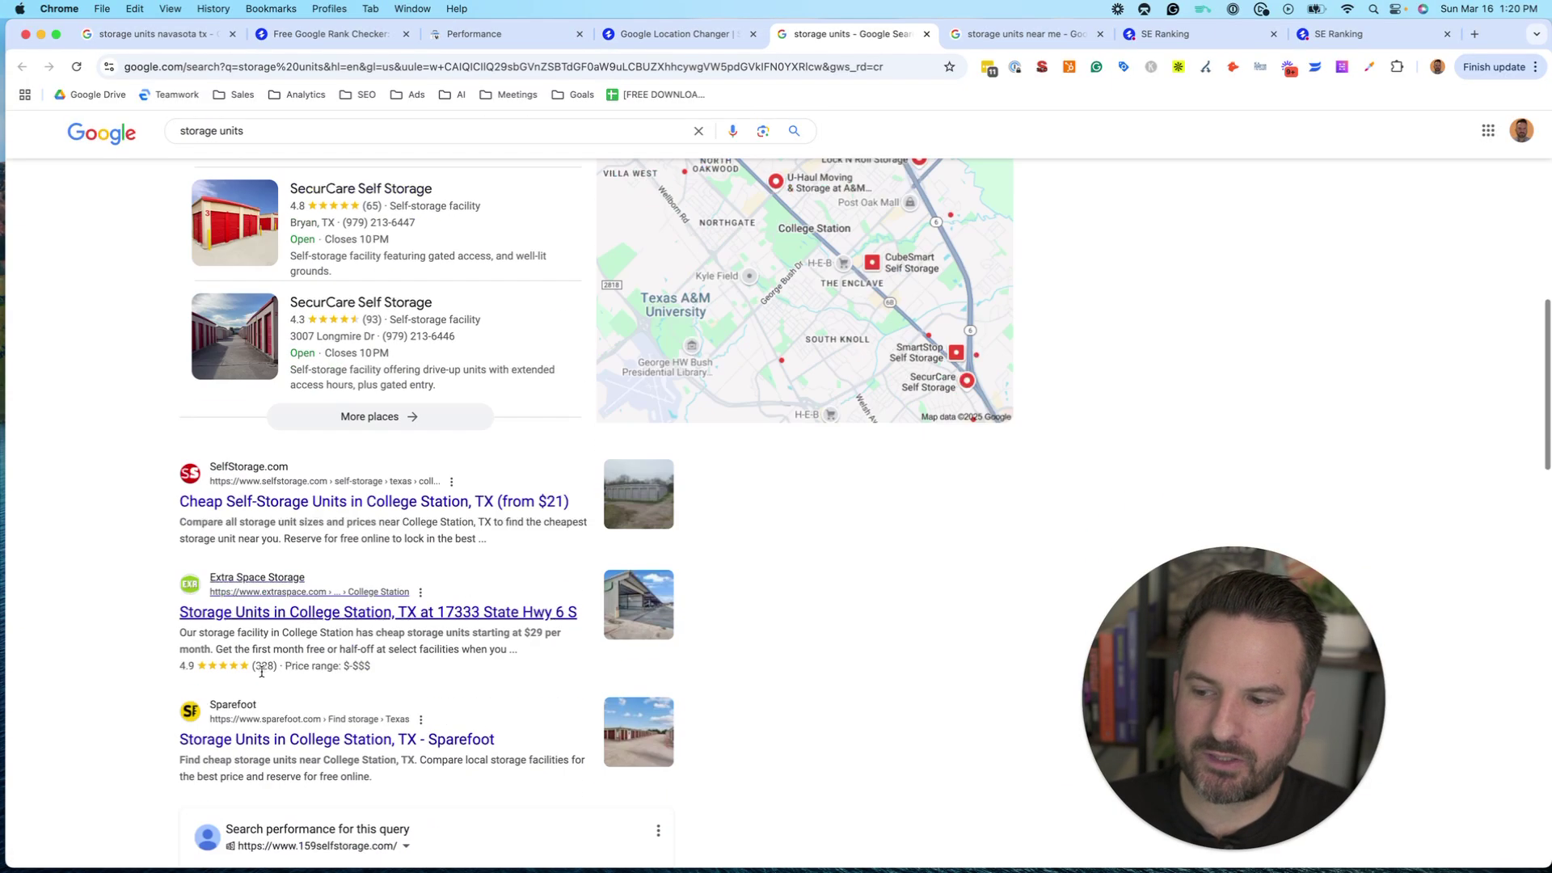
{"action": "left_click_drag", "start_coordinate": [49, 453], "coordinate": [779, 661]}
{"action": "scroll", "coordinate": [768, 679], "scroll_direction": "down", "scroll_amount": 10}
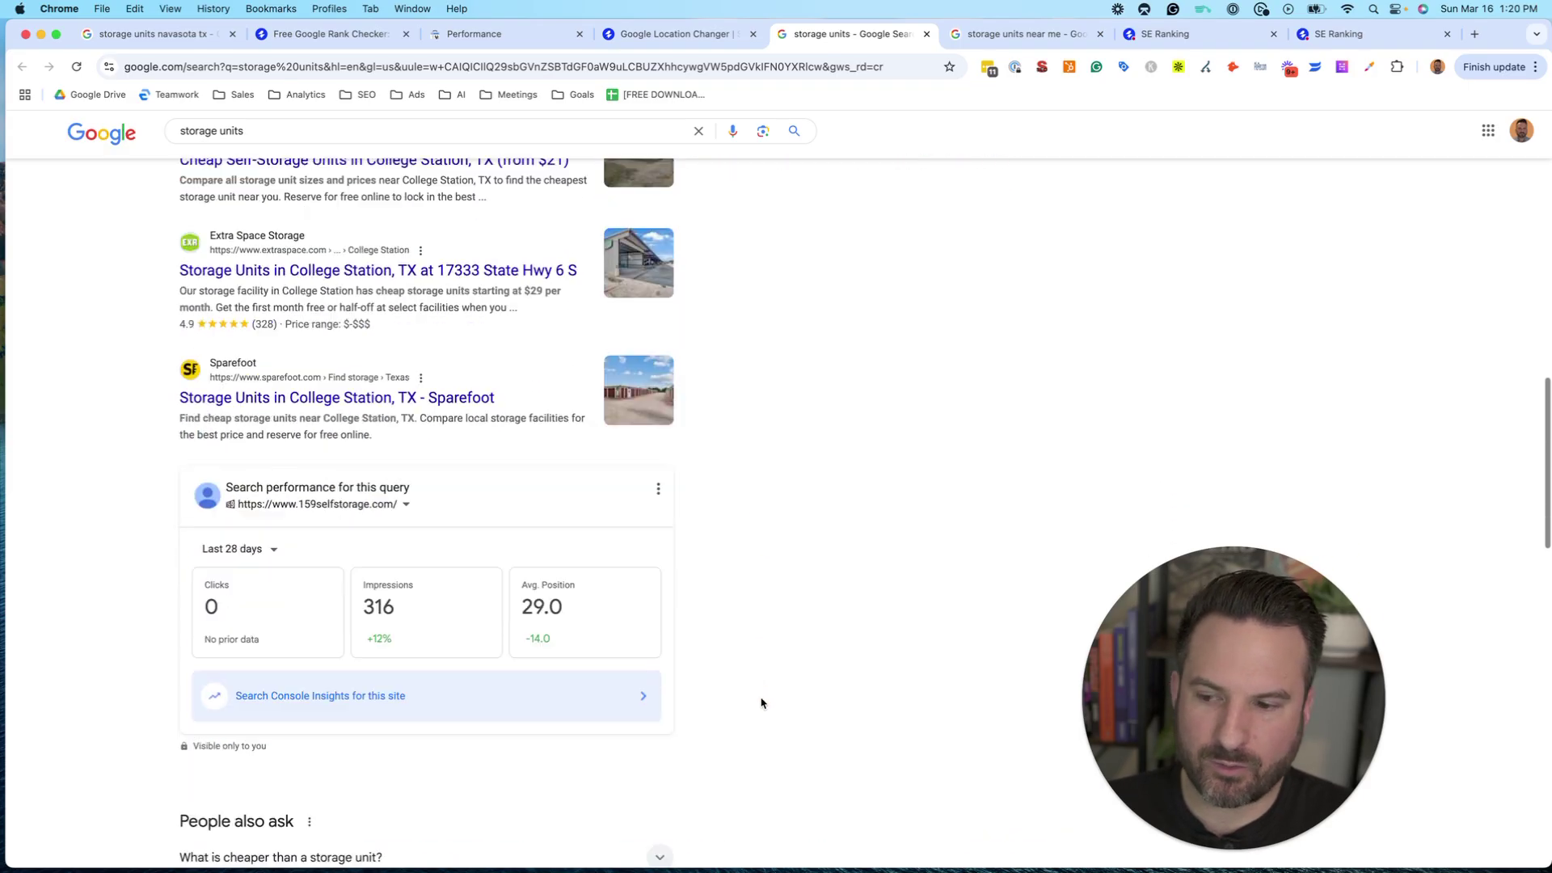
- Keep College Station as the location changer's location and bring up the rank-tracking project overview
{"action": "left_click", "coordinate": [686, 36]}
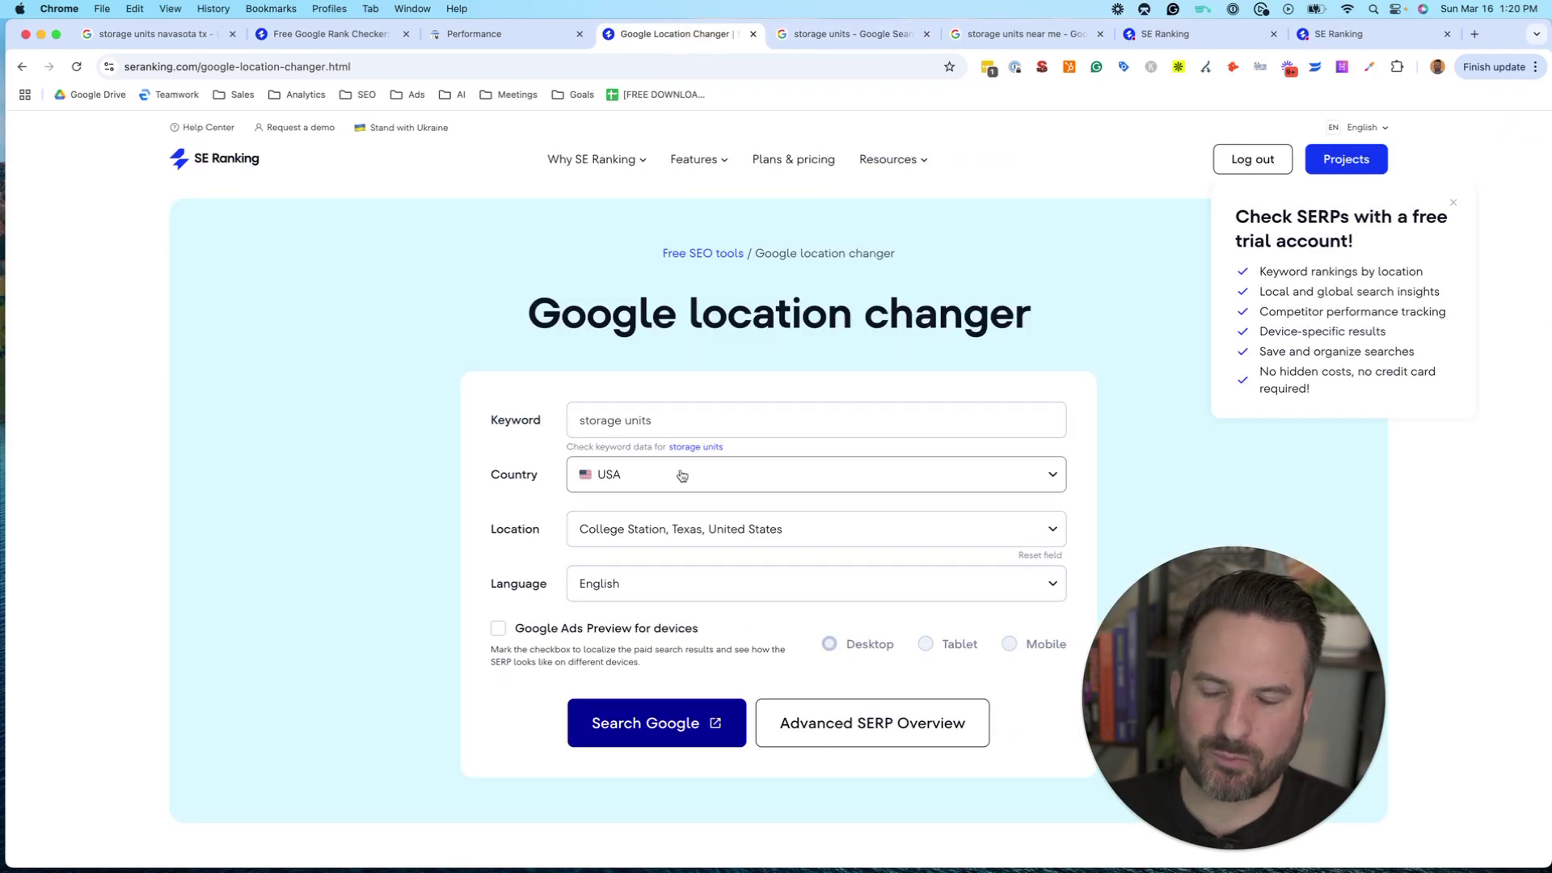
{"action": "left_click", "coordinate": [711, 525]}
{"action": "left_click", "coordinate": [448, 498]}
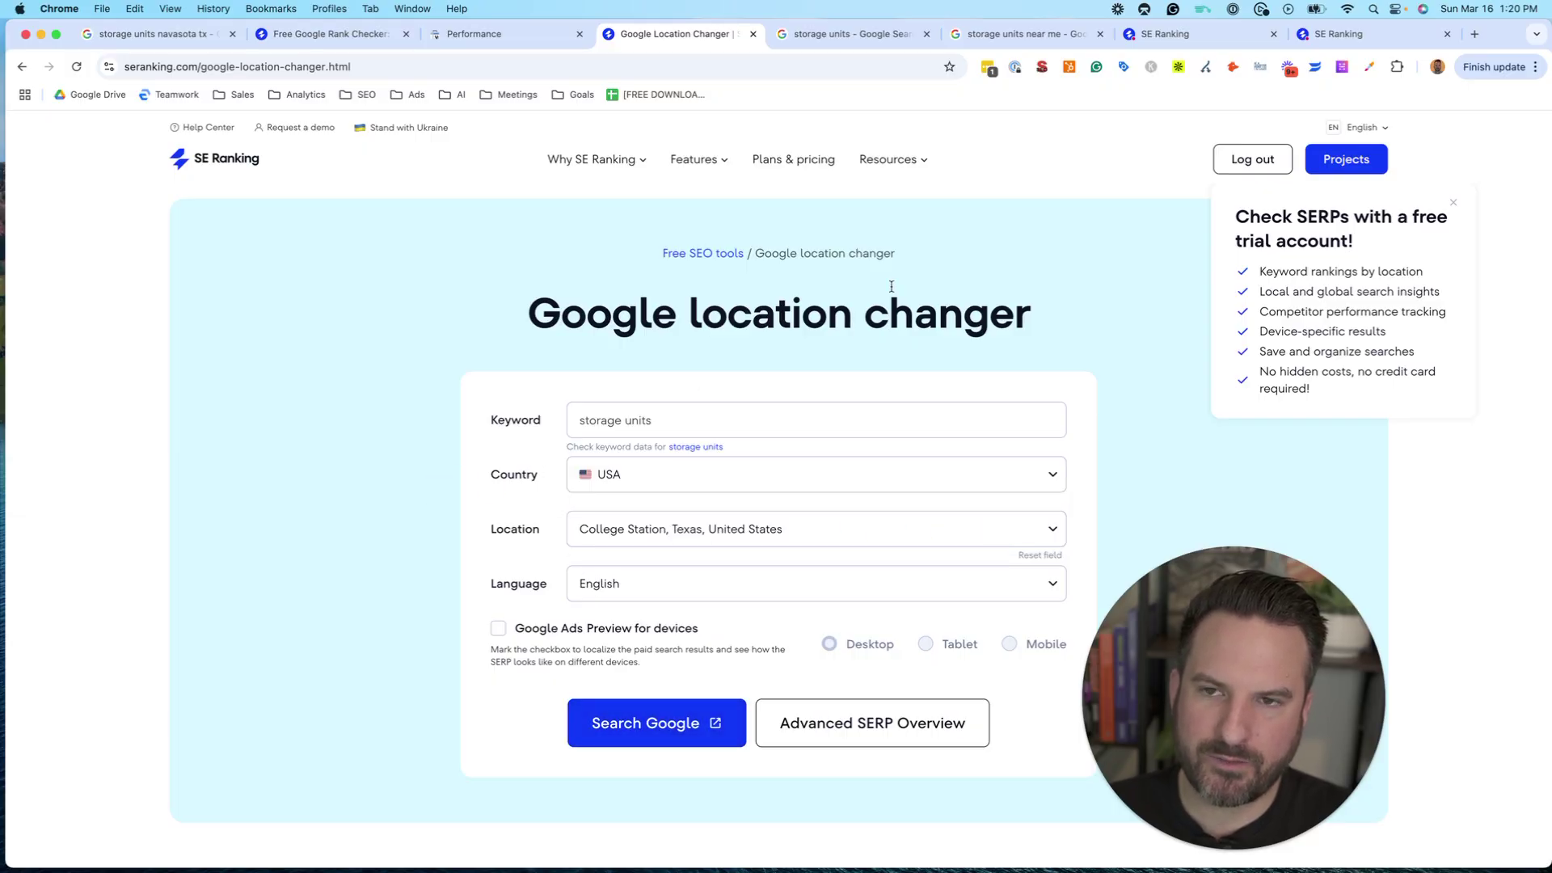
{"action": "left_click", "coordinate": [1164, 36]}
- Review johnreinesch.com's top-position distribution, focusing on the Top 11-30 bucket
{"action": "scroll", "coordinate": [623, 336], "scroll_direction": "up", "scroll_amount": 10}
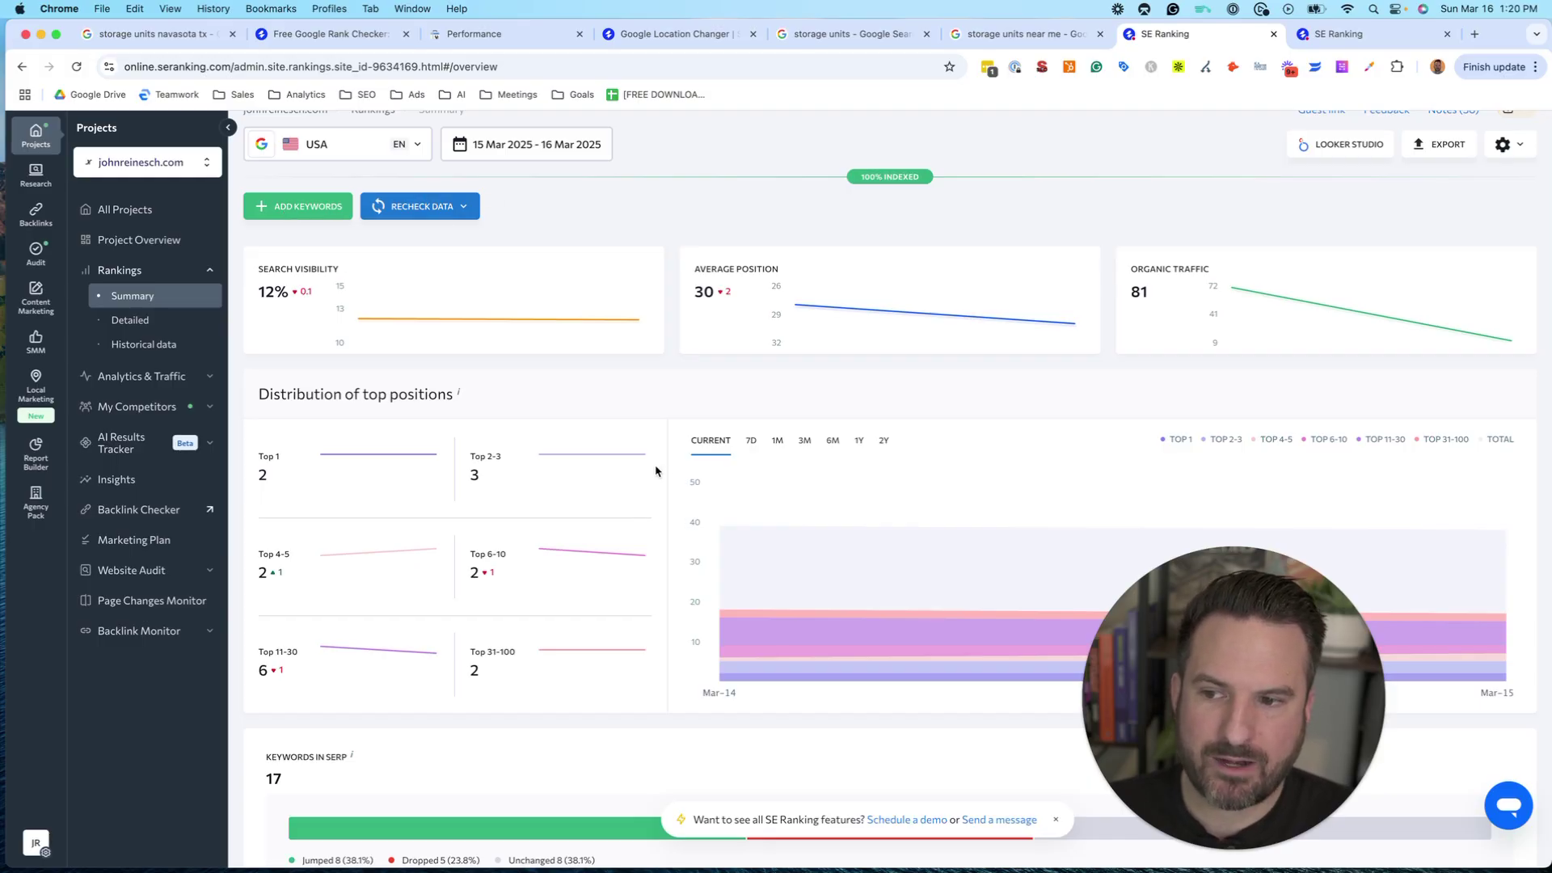
{"action": "scroll", "coordinate": [656, 471], "scroll_direction": "down", "scroll_amount": 2}
{"action": "left_click_drag", "start_coordinate": [285, 319], "coordinate": [679, 308]}
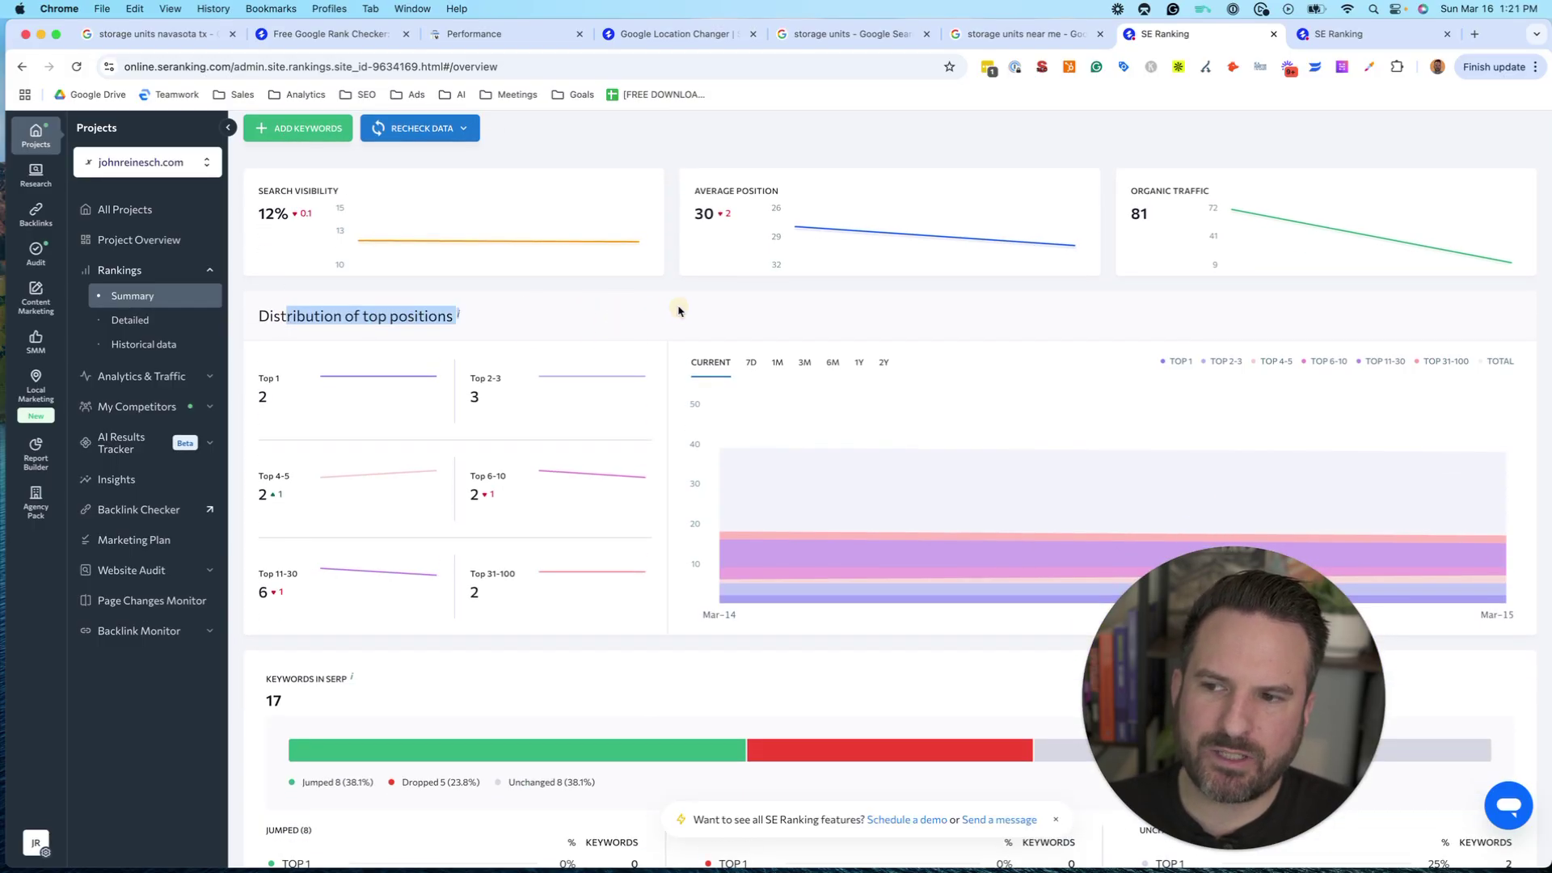
{"action": "scroll", "coordinate": [679, 308], "scroll_direction": "down", "scroll_amount": 3}
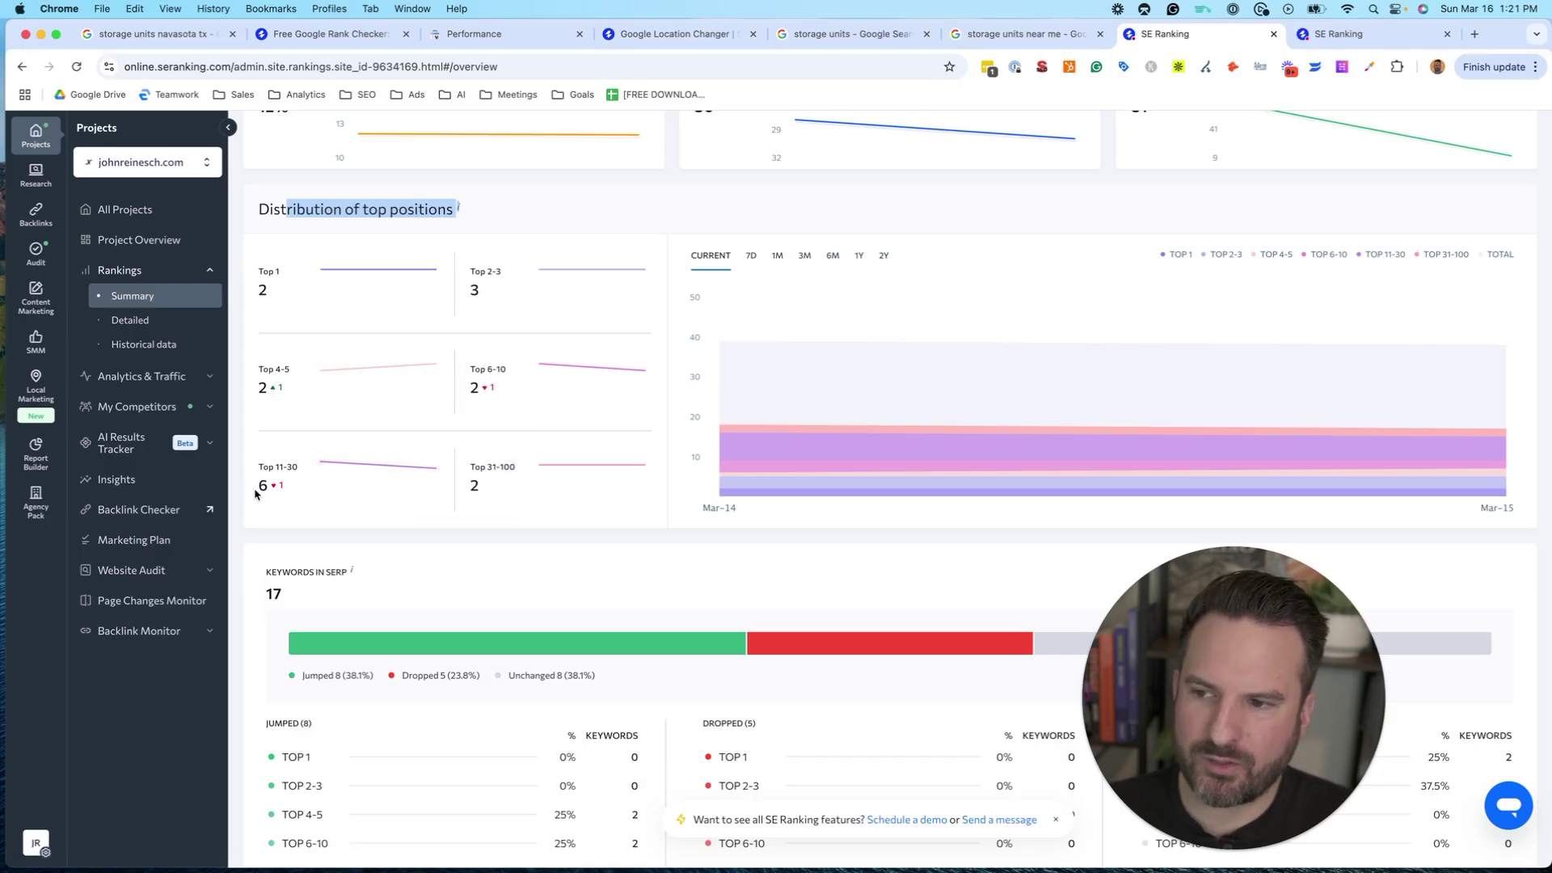
{"action": "triple_click", "coordinate": [301, 468]}
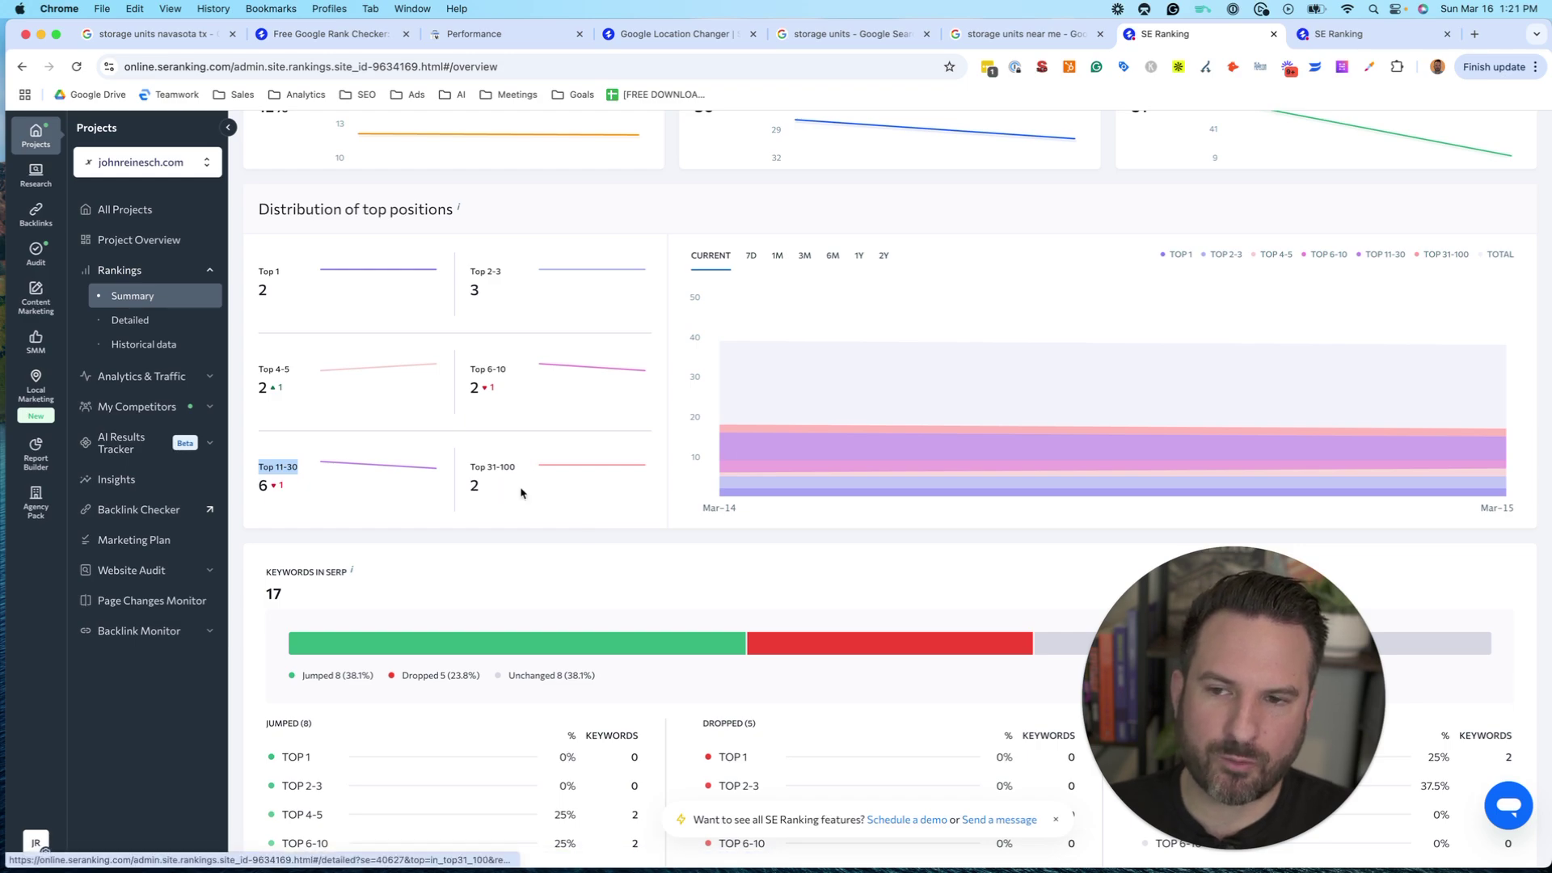
- Open the full Top keywords list from Keyword overview via View all
{"action": "scroll", "coordinate": [627, 447], "scroll_direction": "down", "scroll_amount": 5}
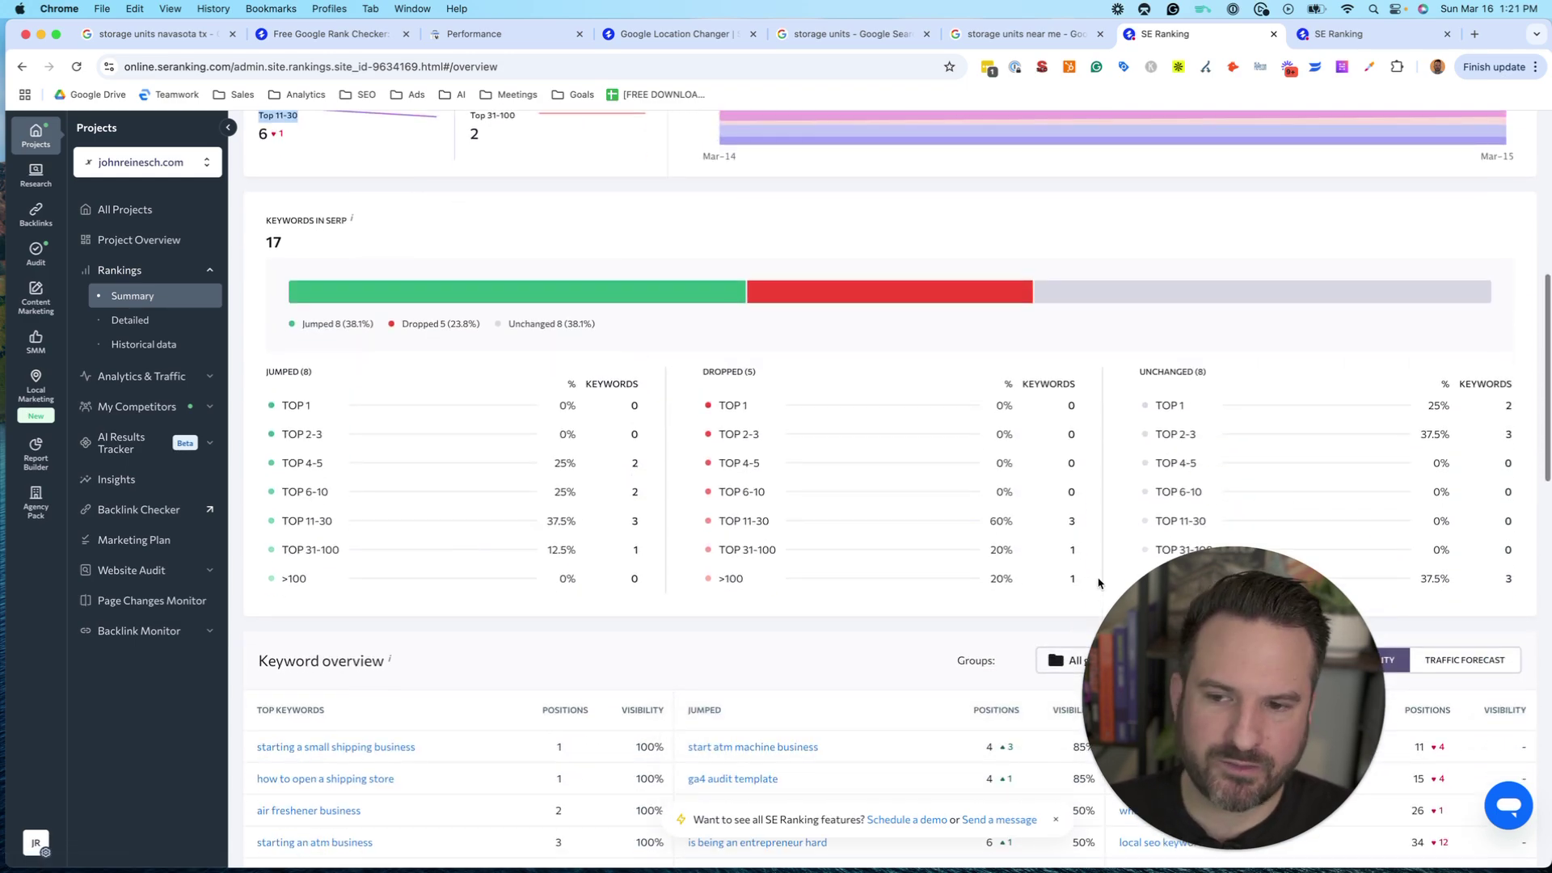
{"action": "scroll", "coordinate": [1098, 582], "scroll_direction": "down", "scroll_amount": 4}
{"action": "left_click", "coordinate": [302, 663]}
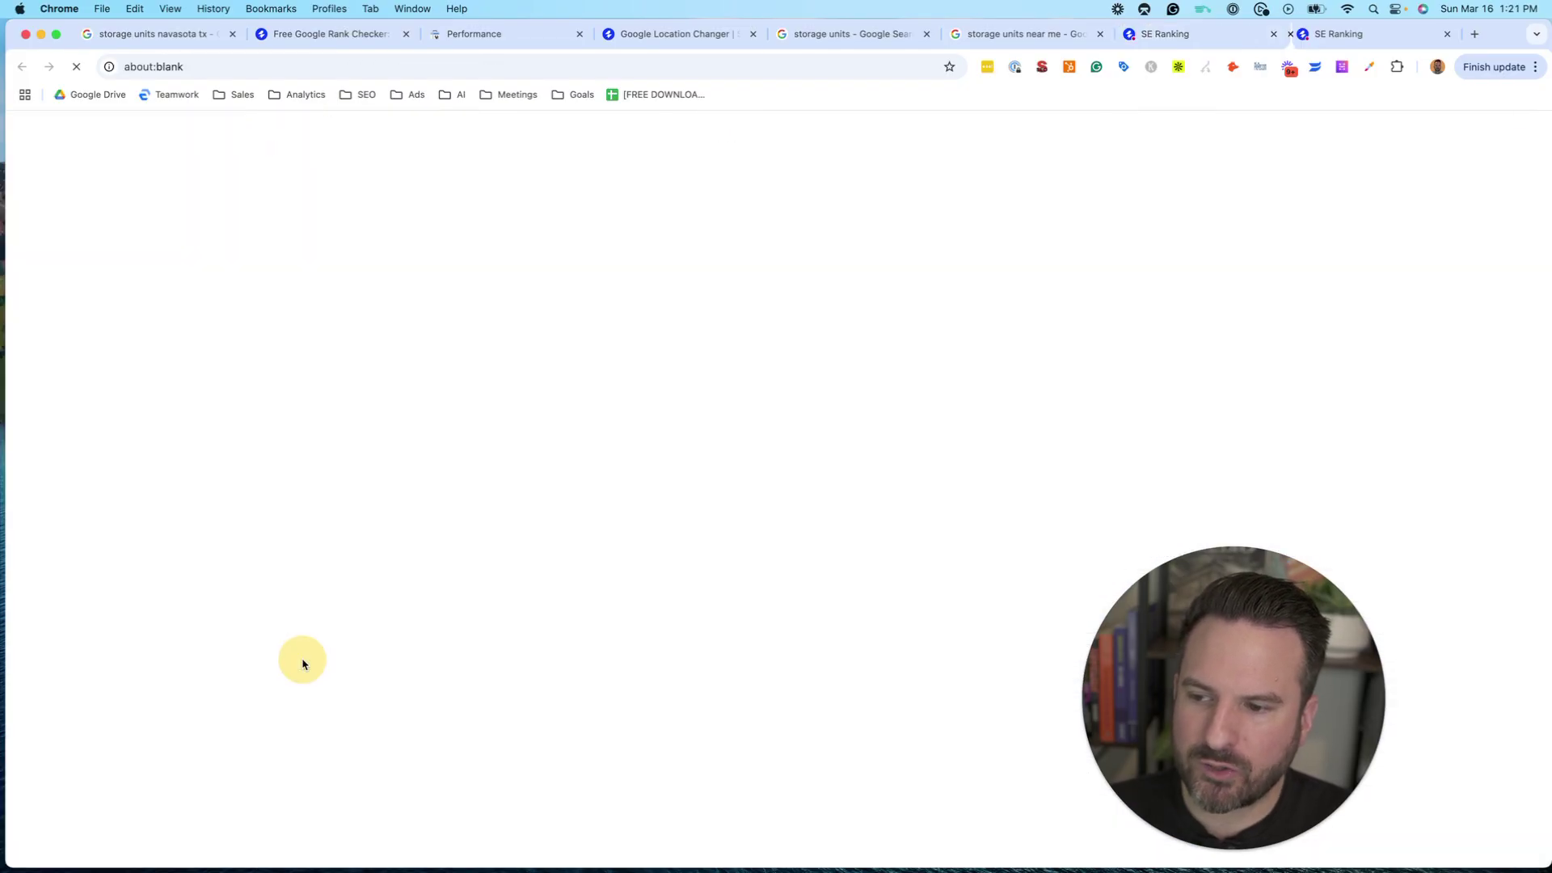
- Close the duplicate rankings tab and keep the Detailed keyword table in List view
{"action": "left_click", "coordinate": [1448, 34]}
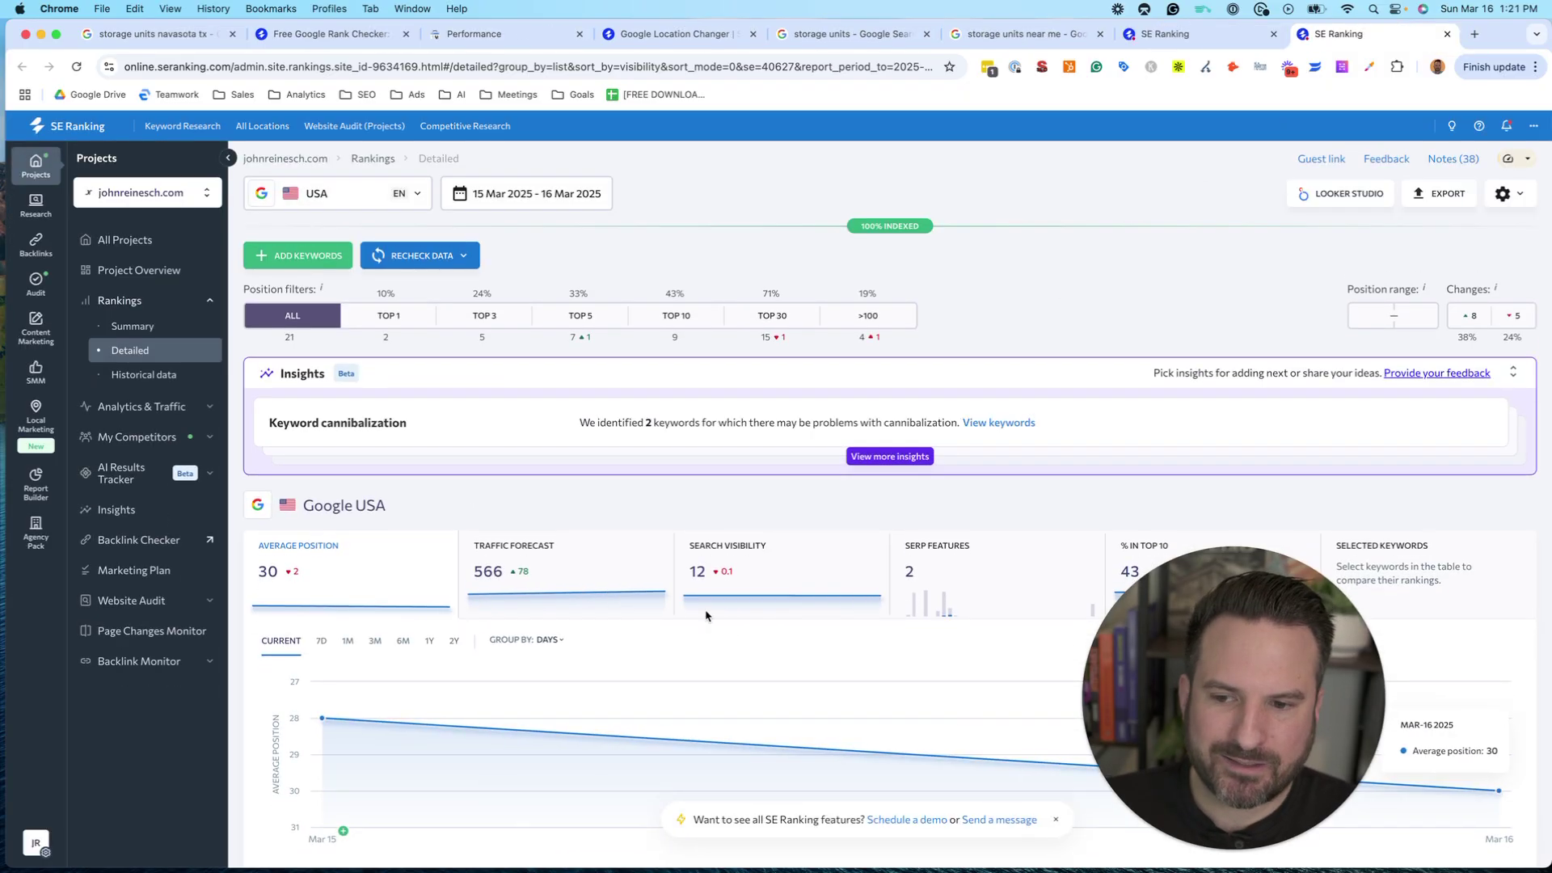
{"action": "scroll", "coordinate": [706, 616], "scroll_direction": "down", "scroll_amount": 5}
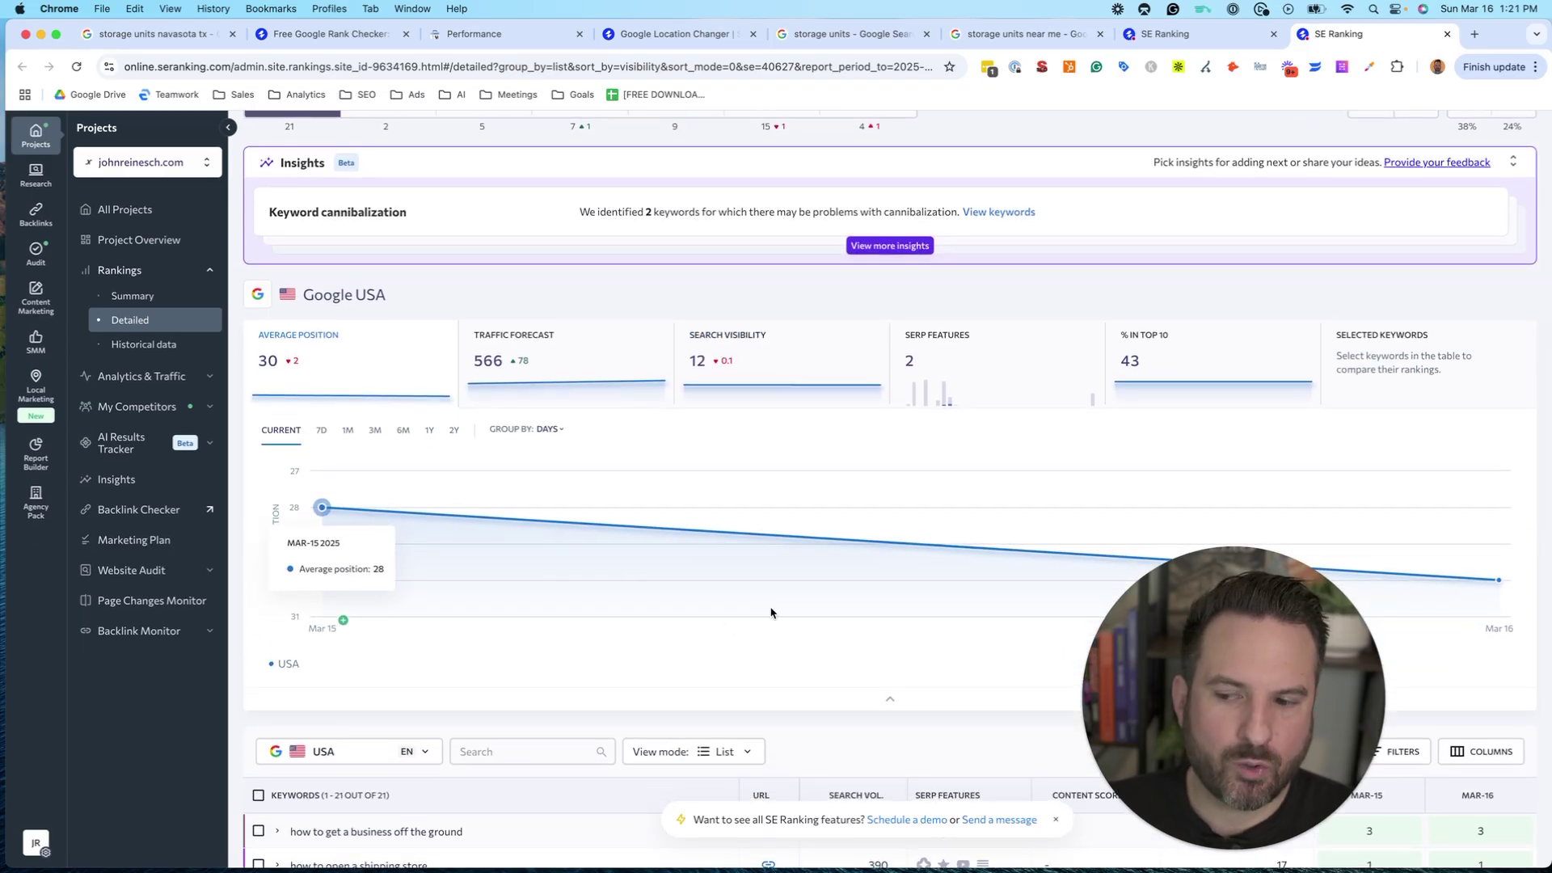
{"action": "scroll", "coordinate": [771, 614], "scroll_direction": "down", "scroll_amount": 5}
{"action": "left_click", "coordinate": [762, 525]}
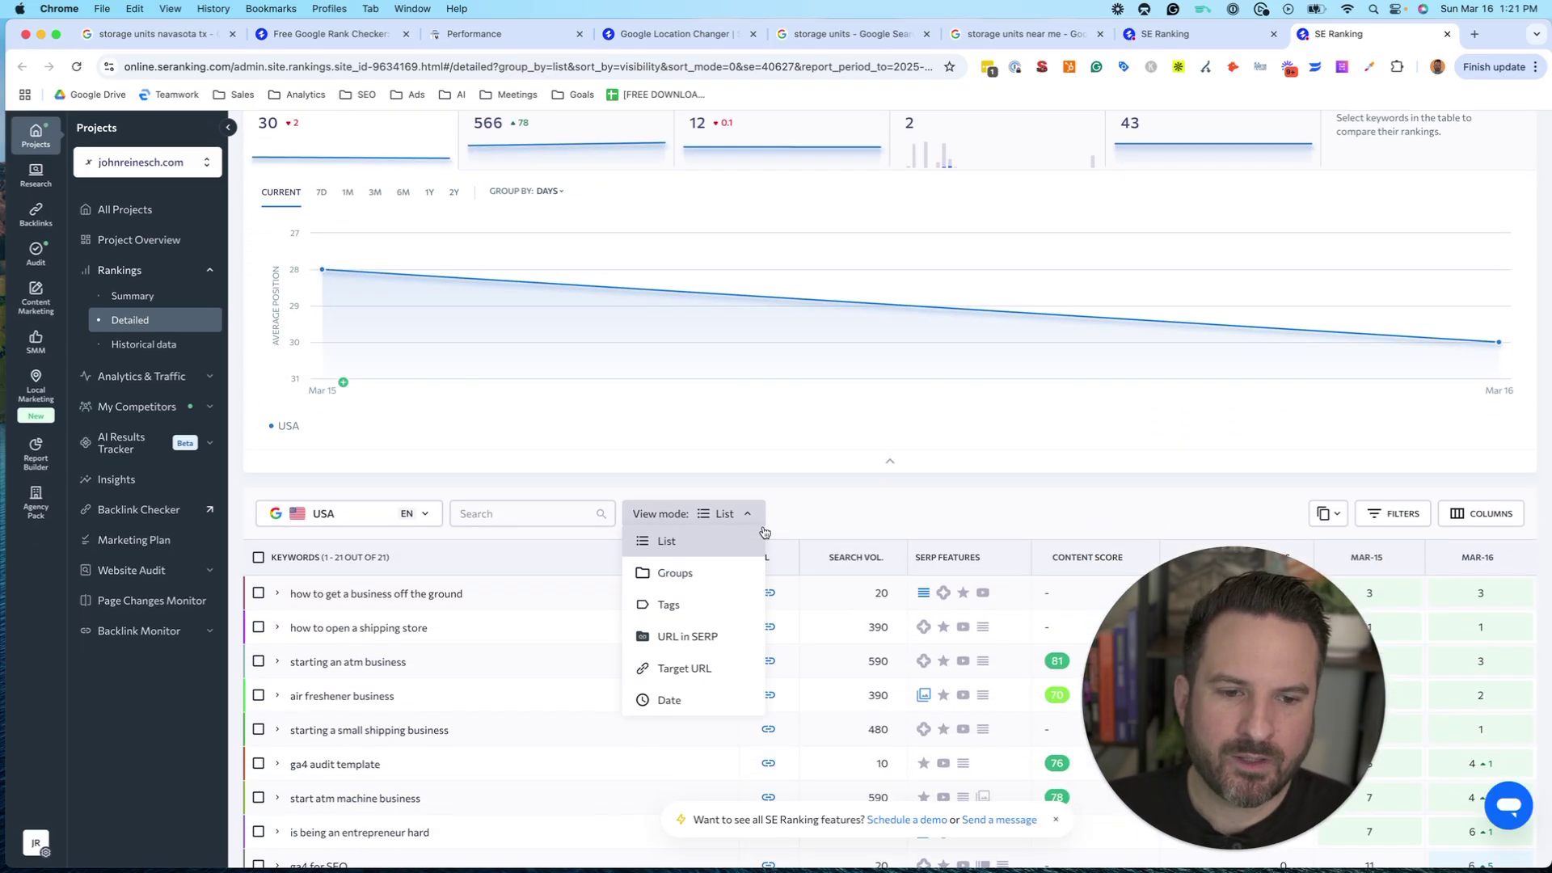
{"action": "left_click", "coordinate": [995, 411]}
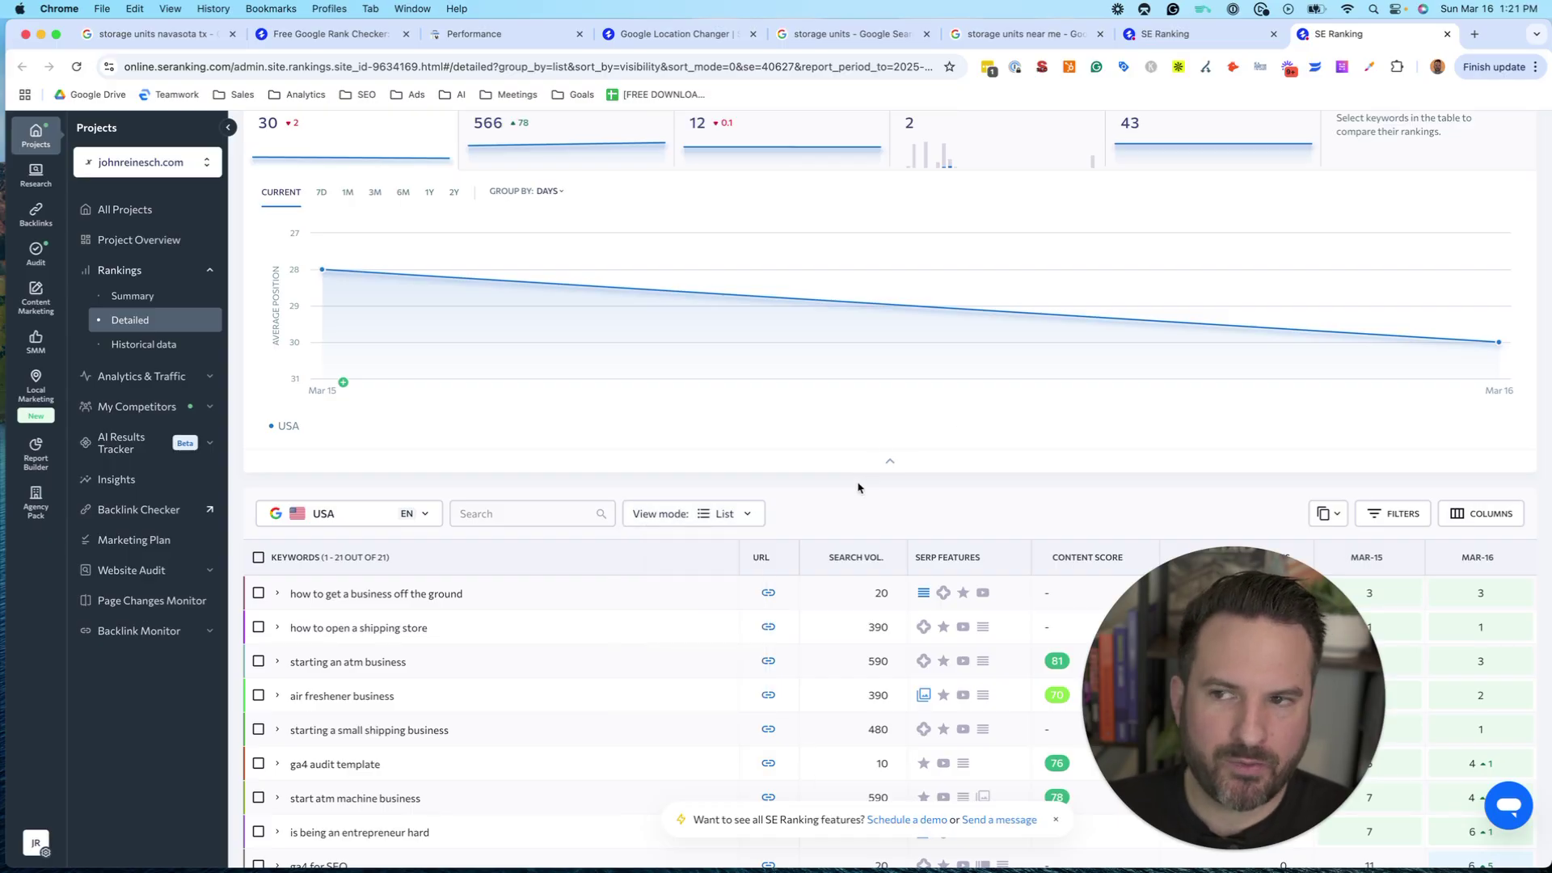
- Scroll through the 21 tracked keywords to the ga4 audit template row and its positions
{"action": "scroll", "coordinate": [809, 501], "scroll_direction": "down", "scroll_amount": 2}
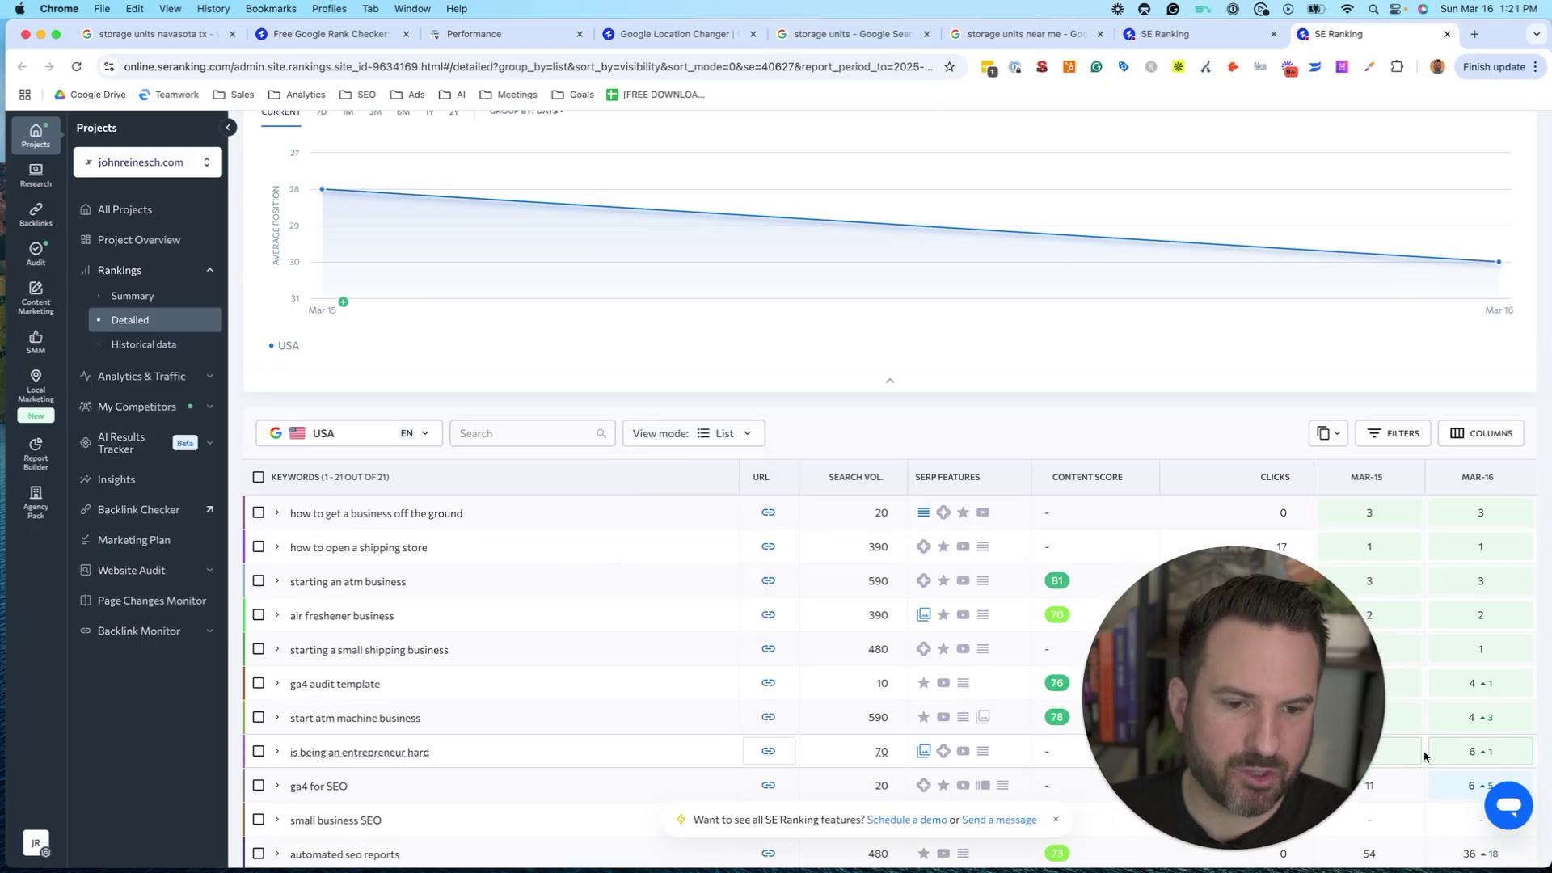
{"action": "left_click_drag", "start_coordinate": [1354, 638], "coordinate": [1362, 162]}
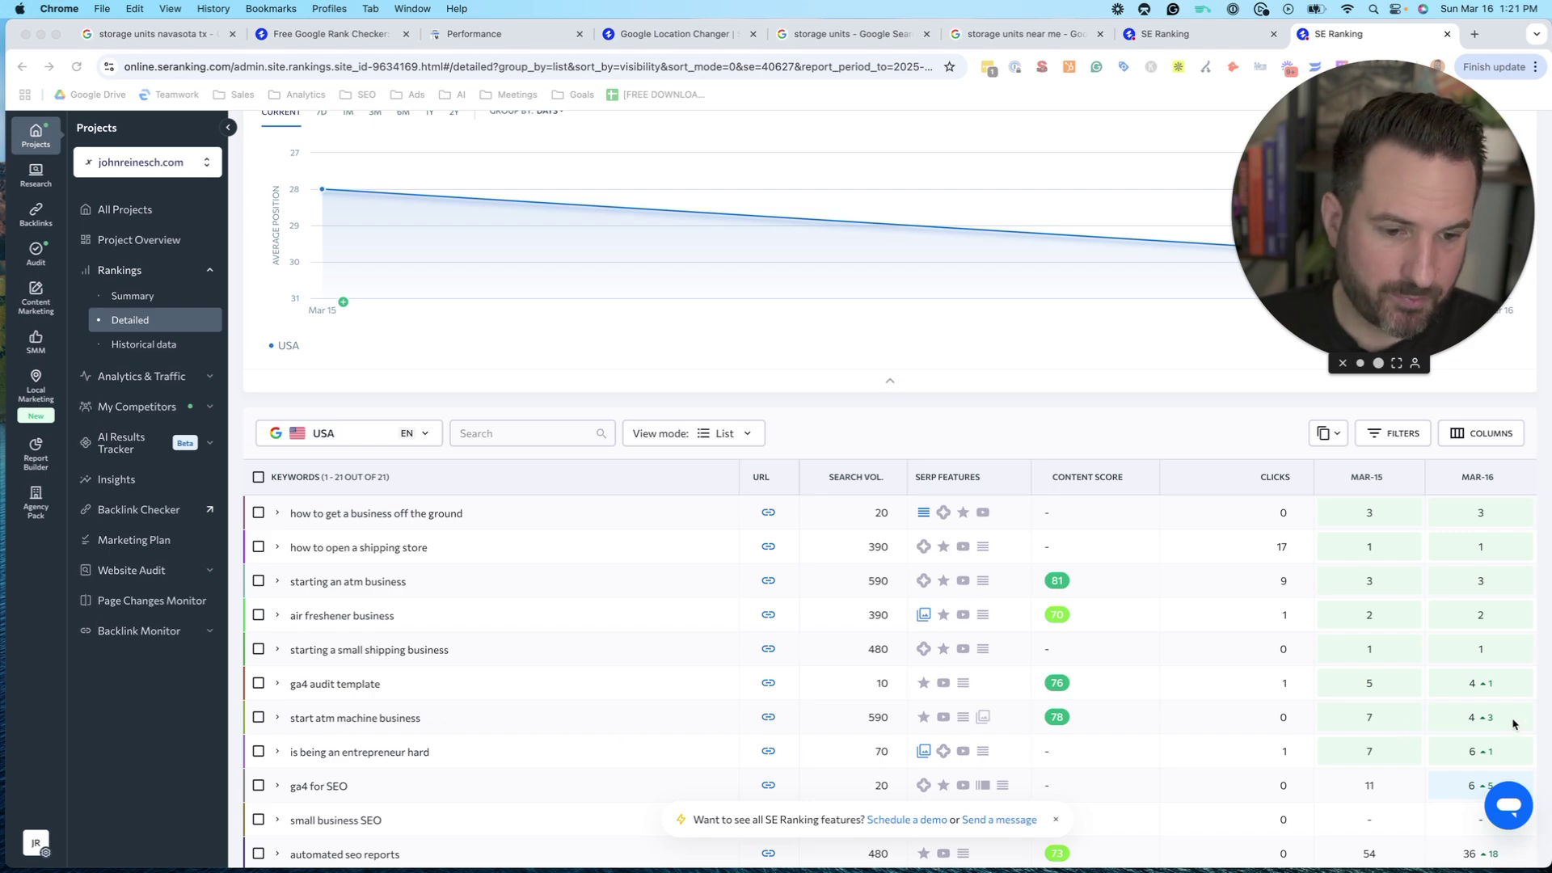
{"action": "scroll", "coordinate": [1375, 780], "scroll_direction": "down", "scroll_amount": 3}
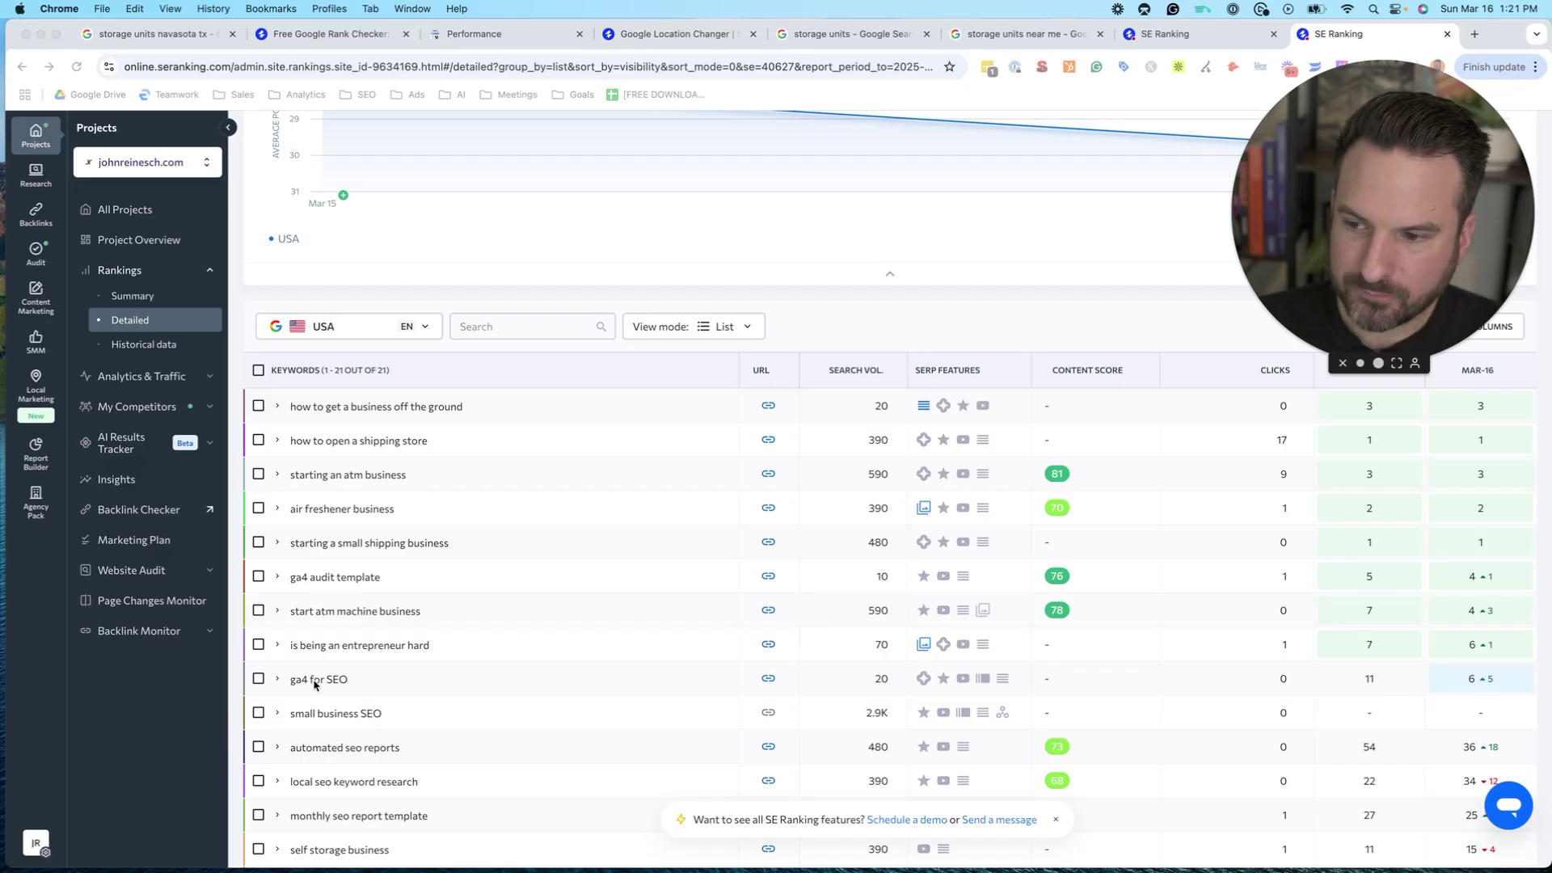
{"action": "scroll", "coordinate": [1498, 691], "scroll_direction": "down", "scroll_amount": 3}
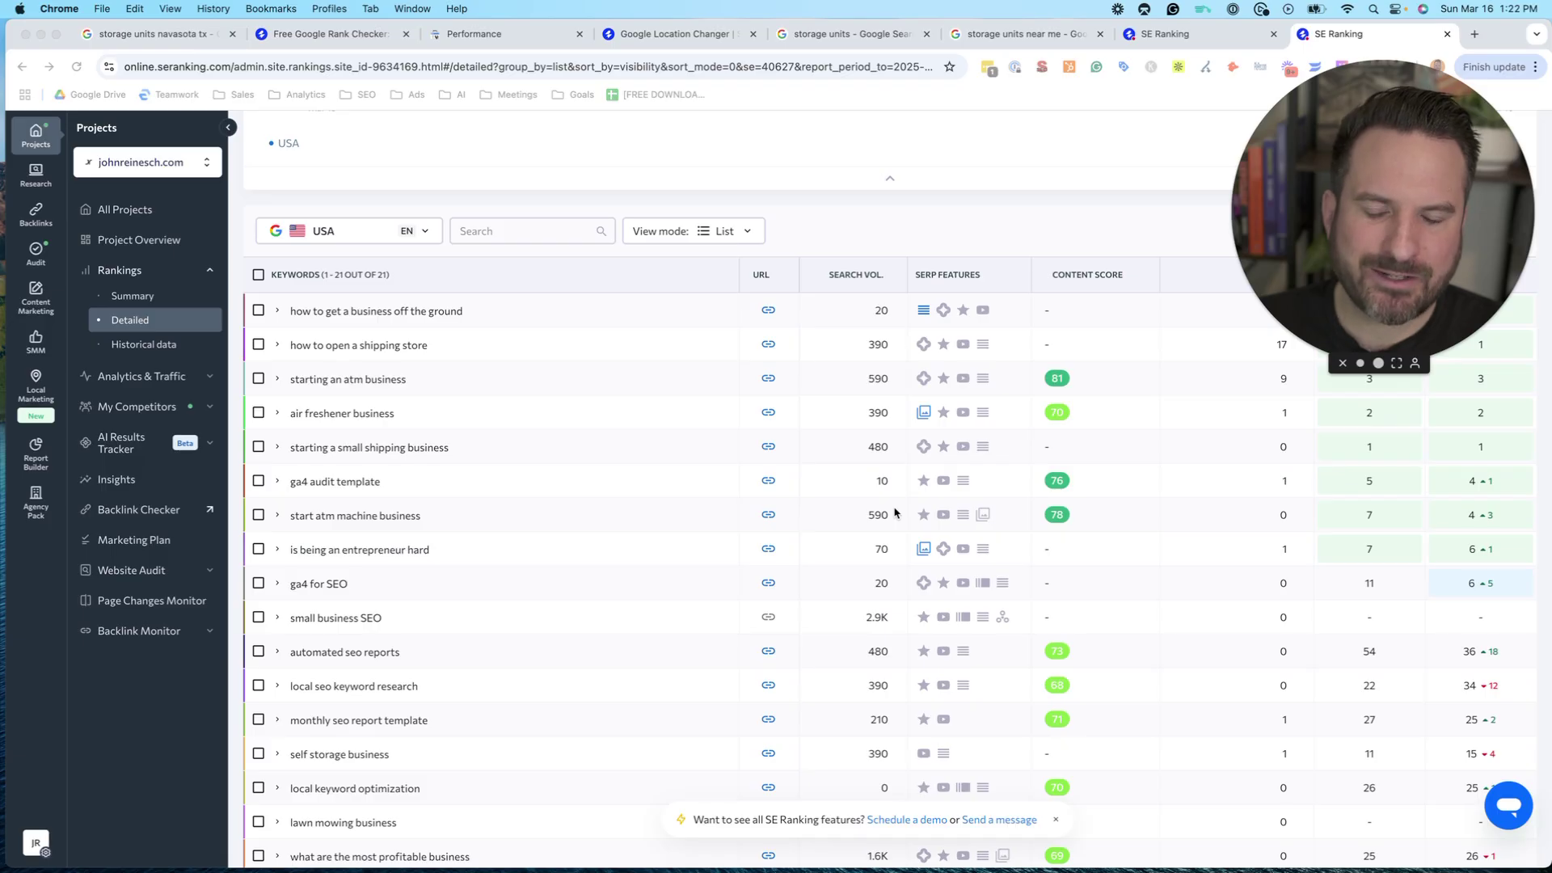
{"action": "right_click", "coordinate": [335, 485]}
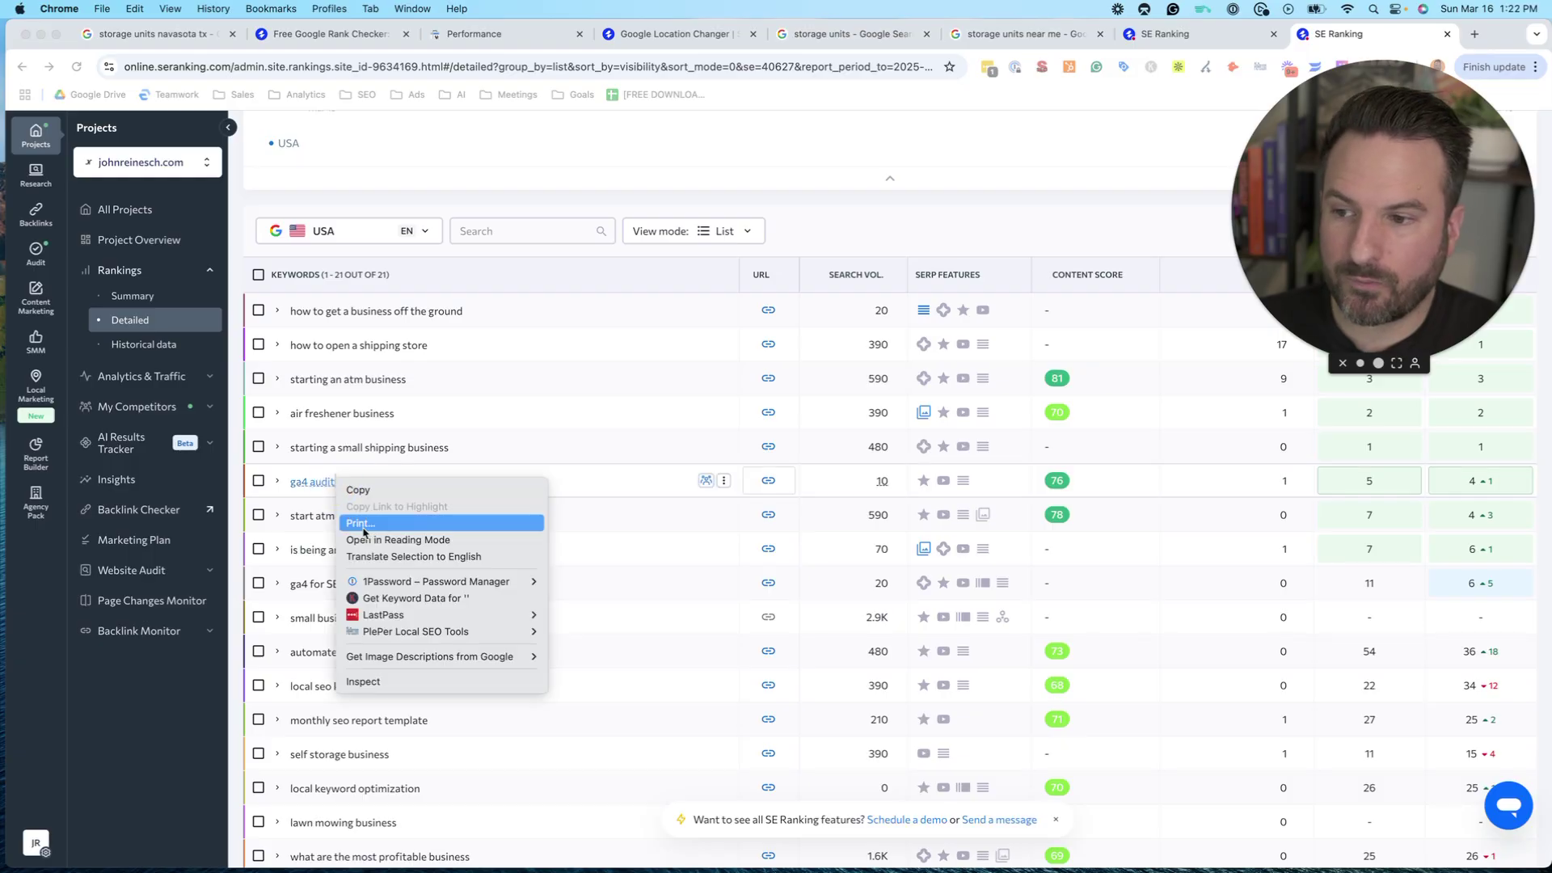
{"action": "left_click", "coordinate": [279, 480]}
{"action": "left_click", "coordinate": [369, 483]}
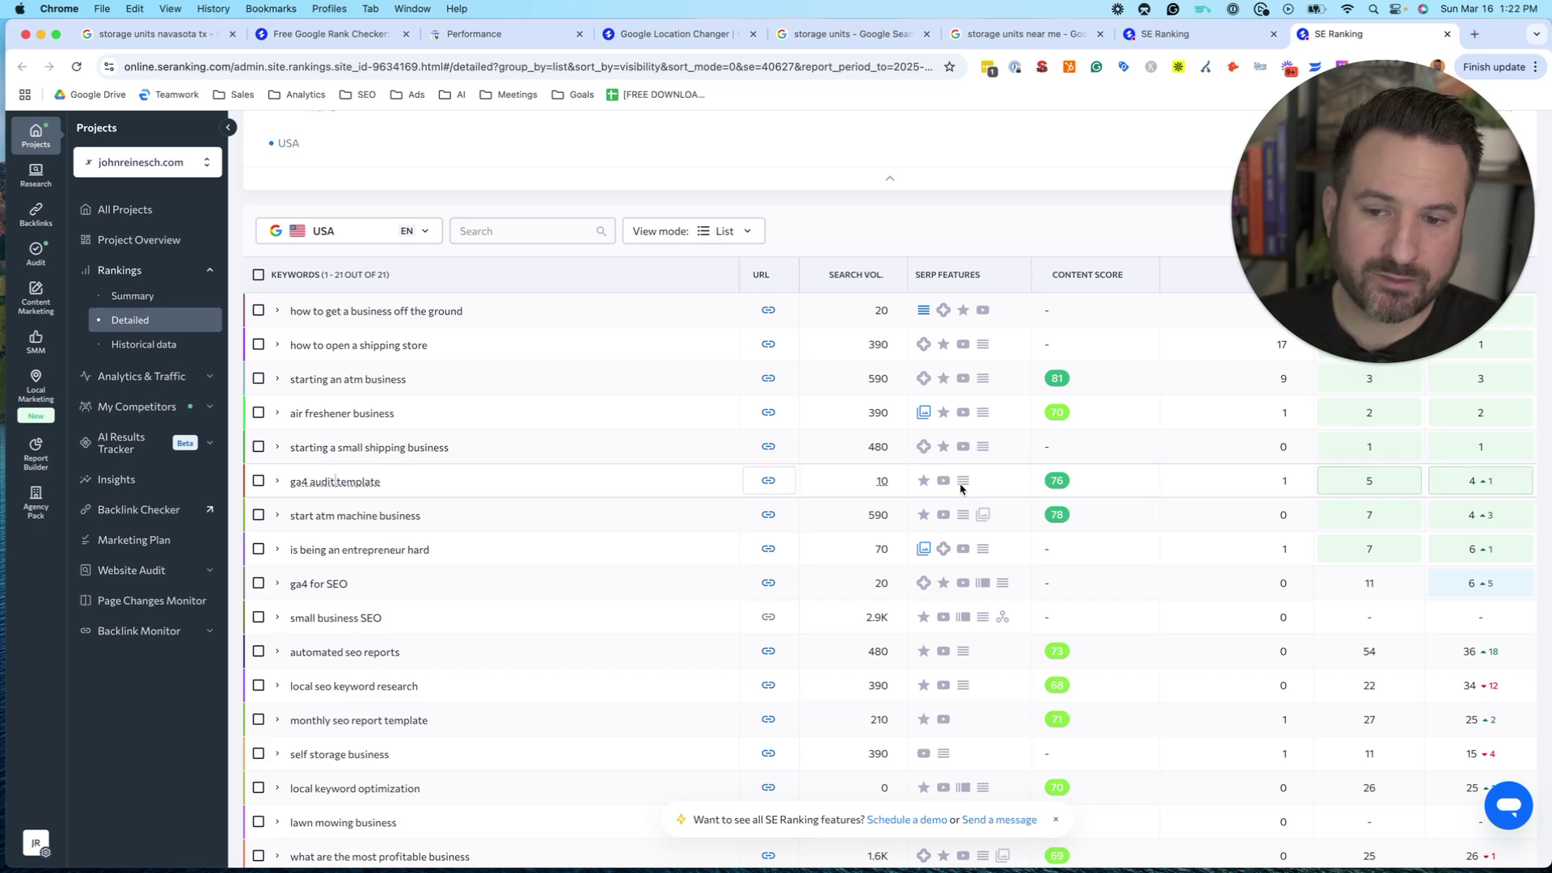
{"action": "mouse_move", "coordinate": [948, 483]}
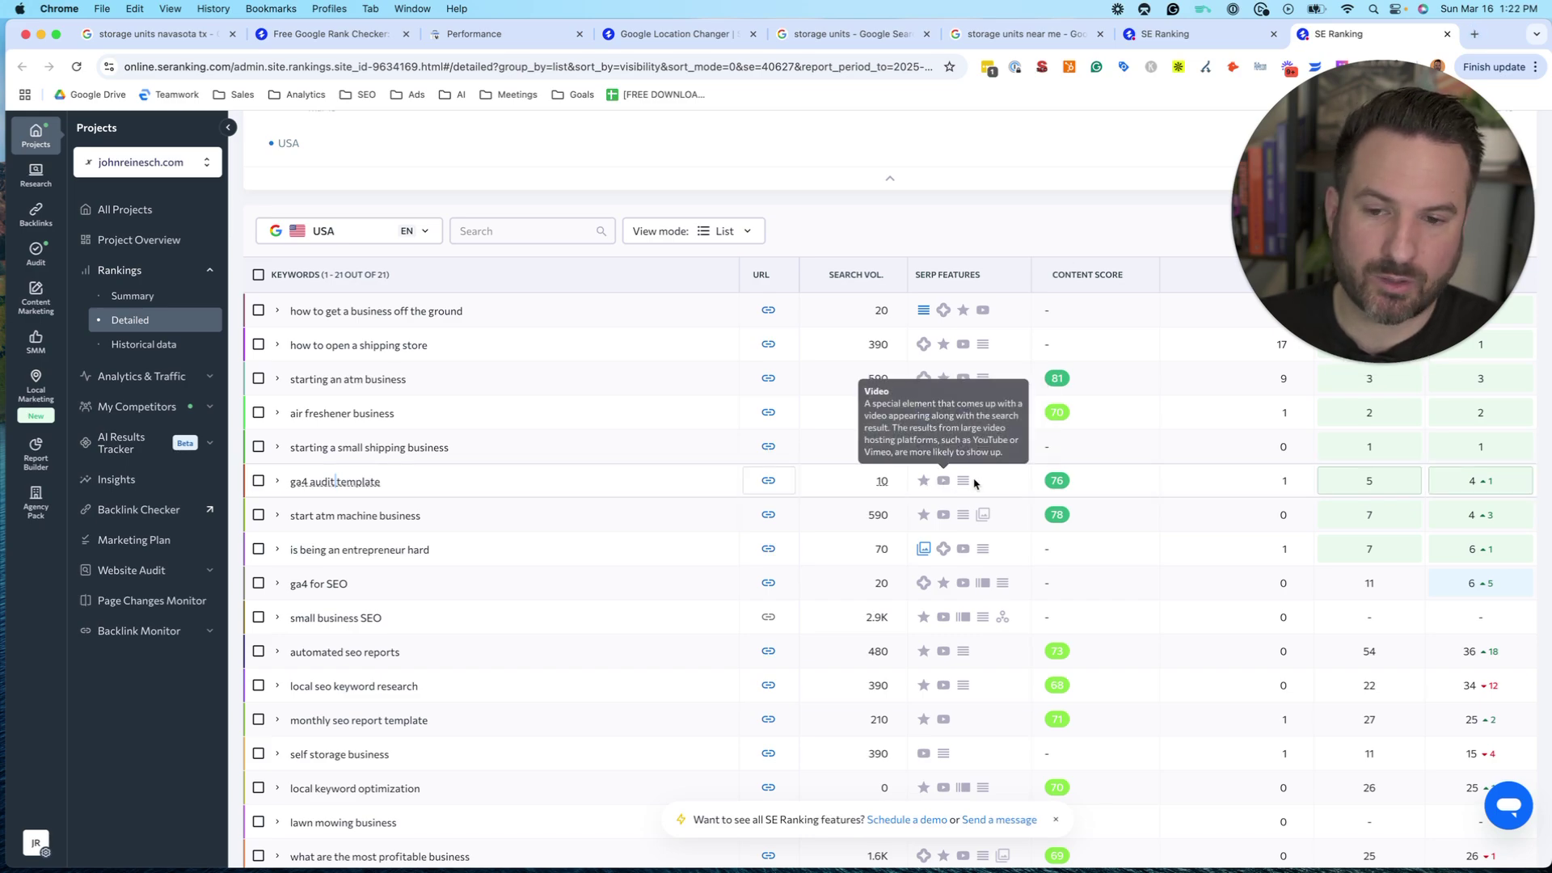
- Search Google for 'ga4 audit template' in a new tab
{"action": "left_click", "coordinate": [1474, 34]}
{"action": "type", "text": "ga4 audit template"}
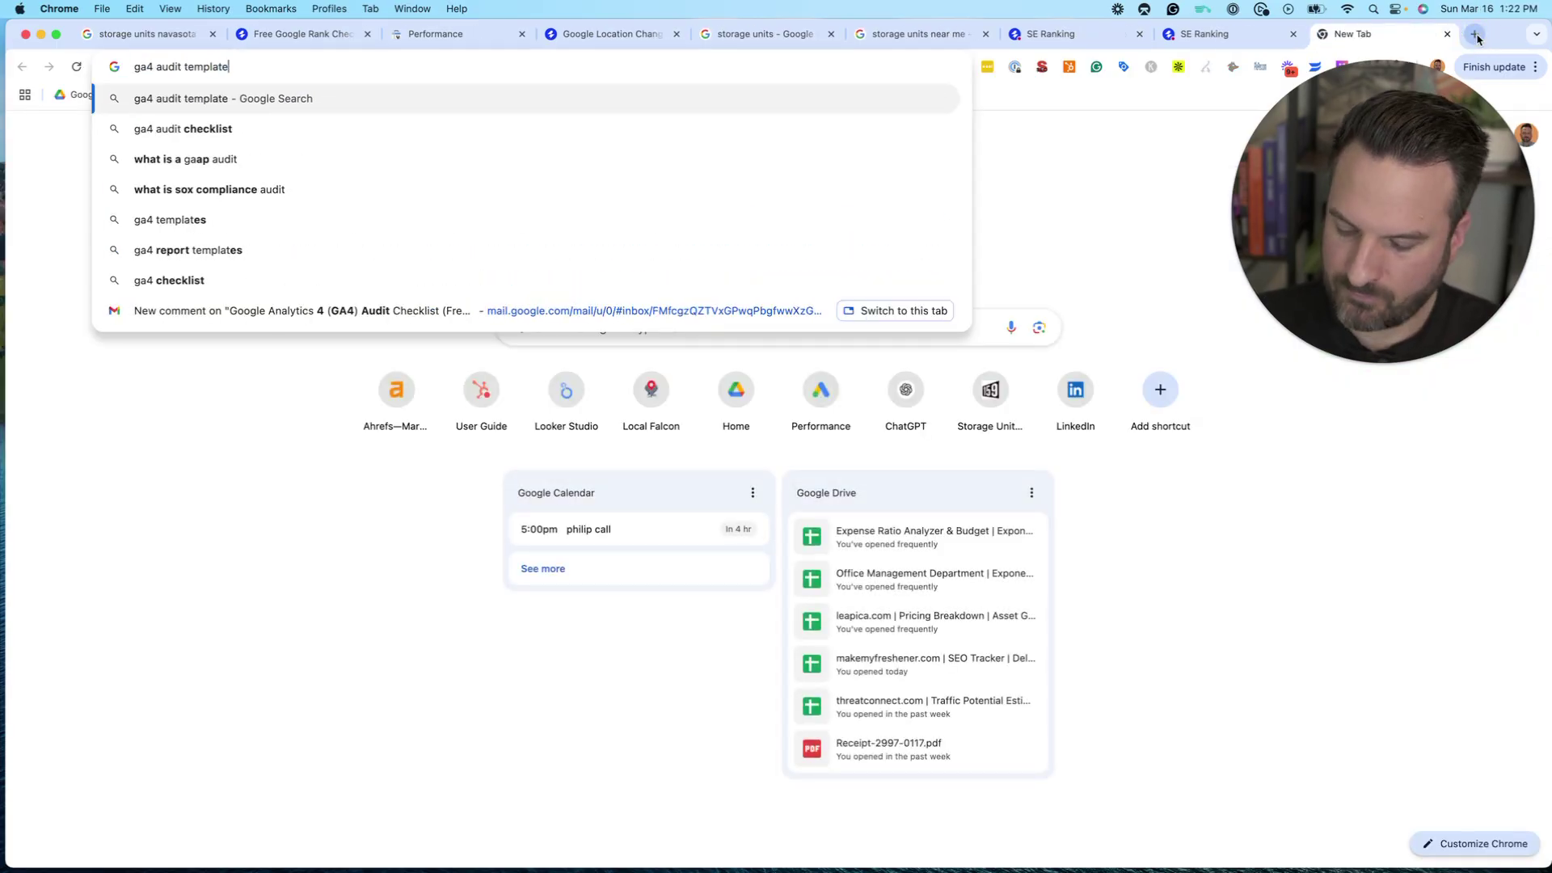
{"action": "key", "text": "Return"}
- Scroll past the video and Images results, highlighting the image row
{"action": "scroll", "coordinate": [121, 218], "scroll_direction": "down", "scroll_amount": 2}
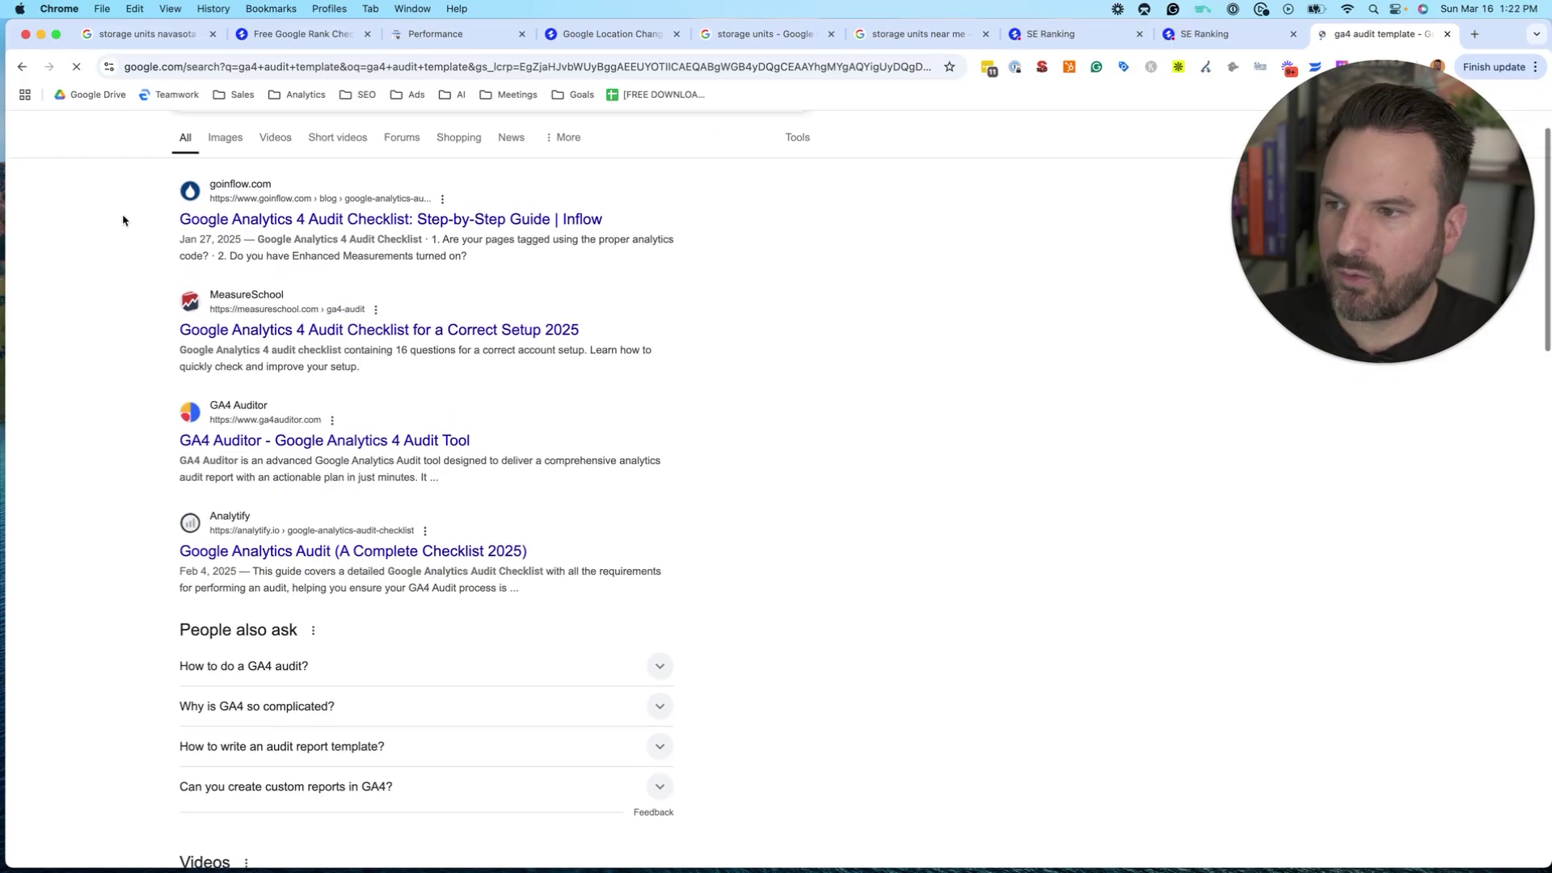
{"action": "scroll", "coordinate": [118, 259], "scroll_direction": "up", "scroll_amount": 2}
{"action": "left_click_drag", "start_coordinate": [118, 243], "coordinate": [710, 565]}
{"action": "scroll", "coordinate": [880, 561], "scroll_direction": "down", "scroll_amount": 4}
{"action": "scroll", "coordinate": [880, 561], "scroll_direction": "down", "scroll_amount": 5}
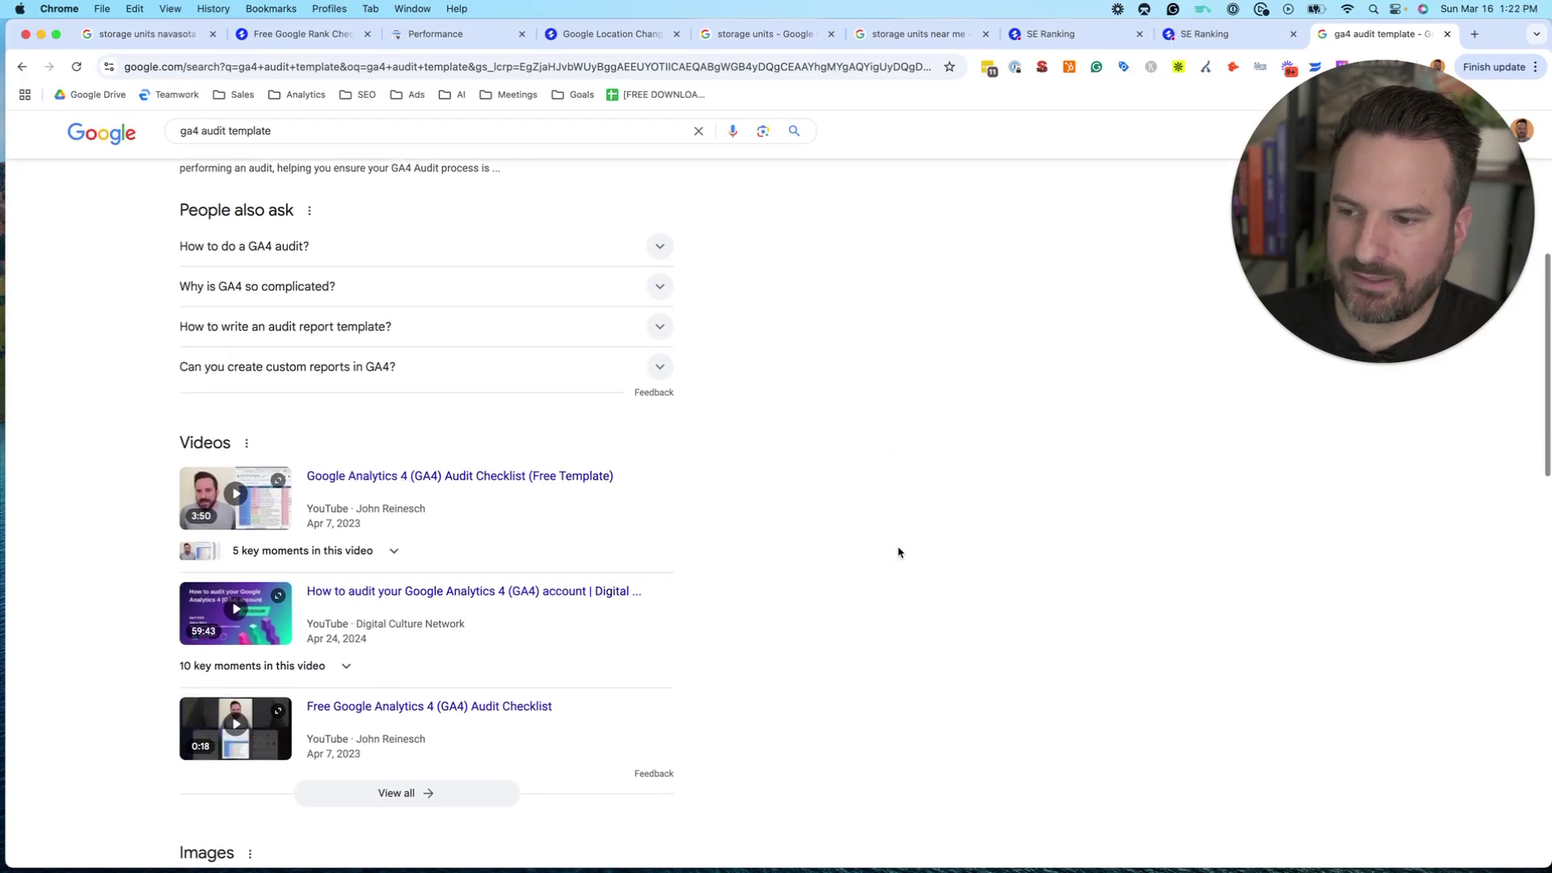
{"action": "left_click_drag", "start_coordinate": [111, 388], "coordinate": [850, 712]}
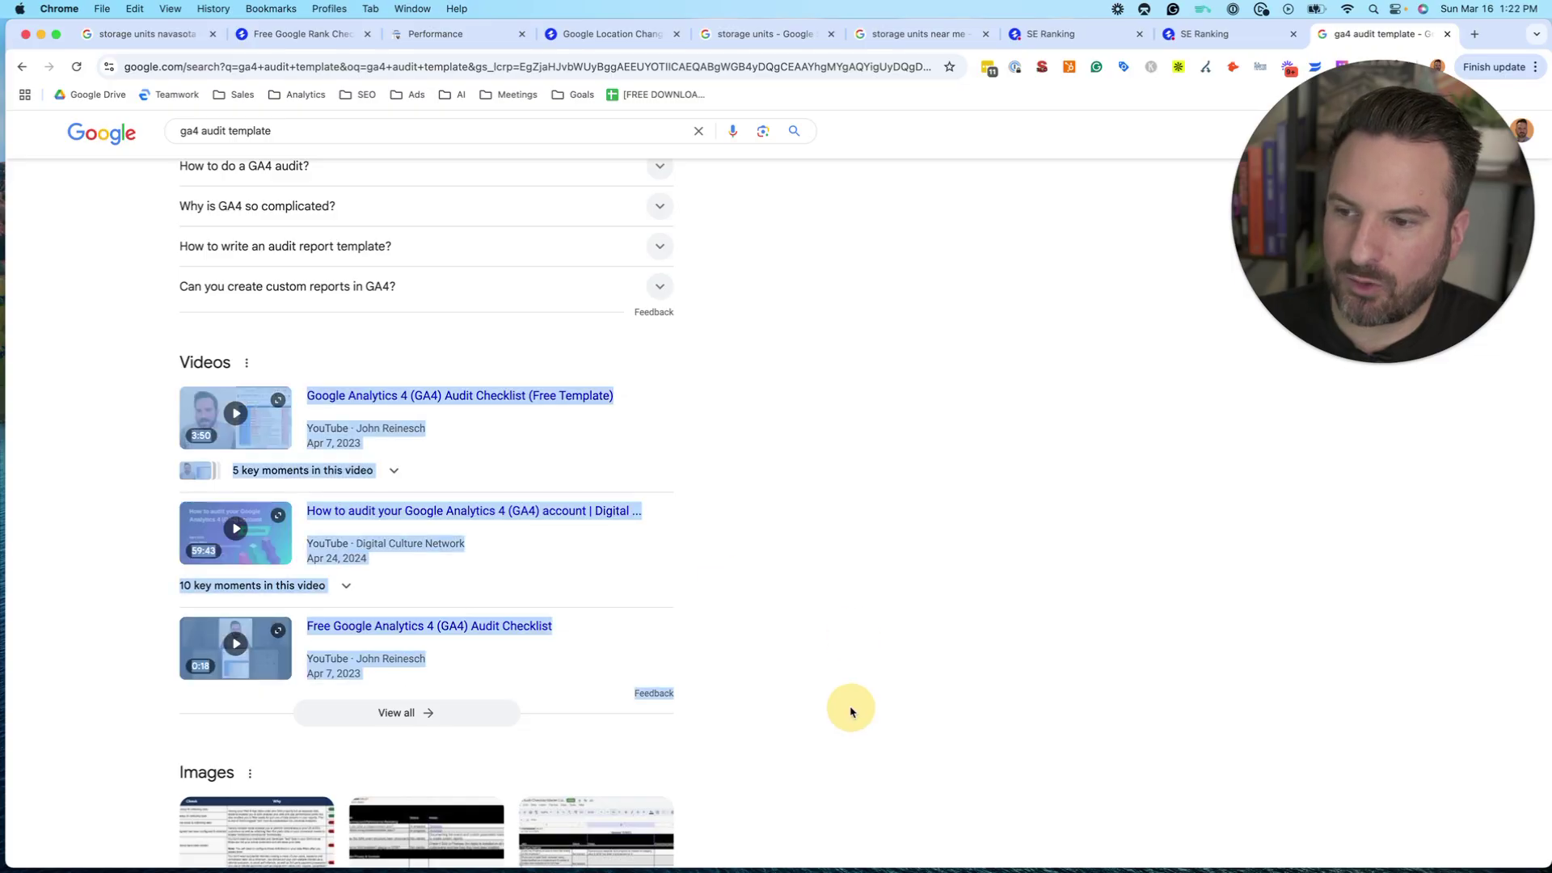
{"action": "left_click", "coordinate": [1010, 624]}
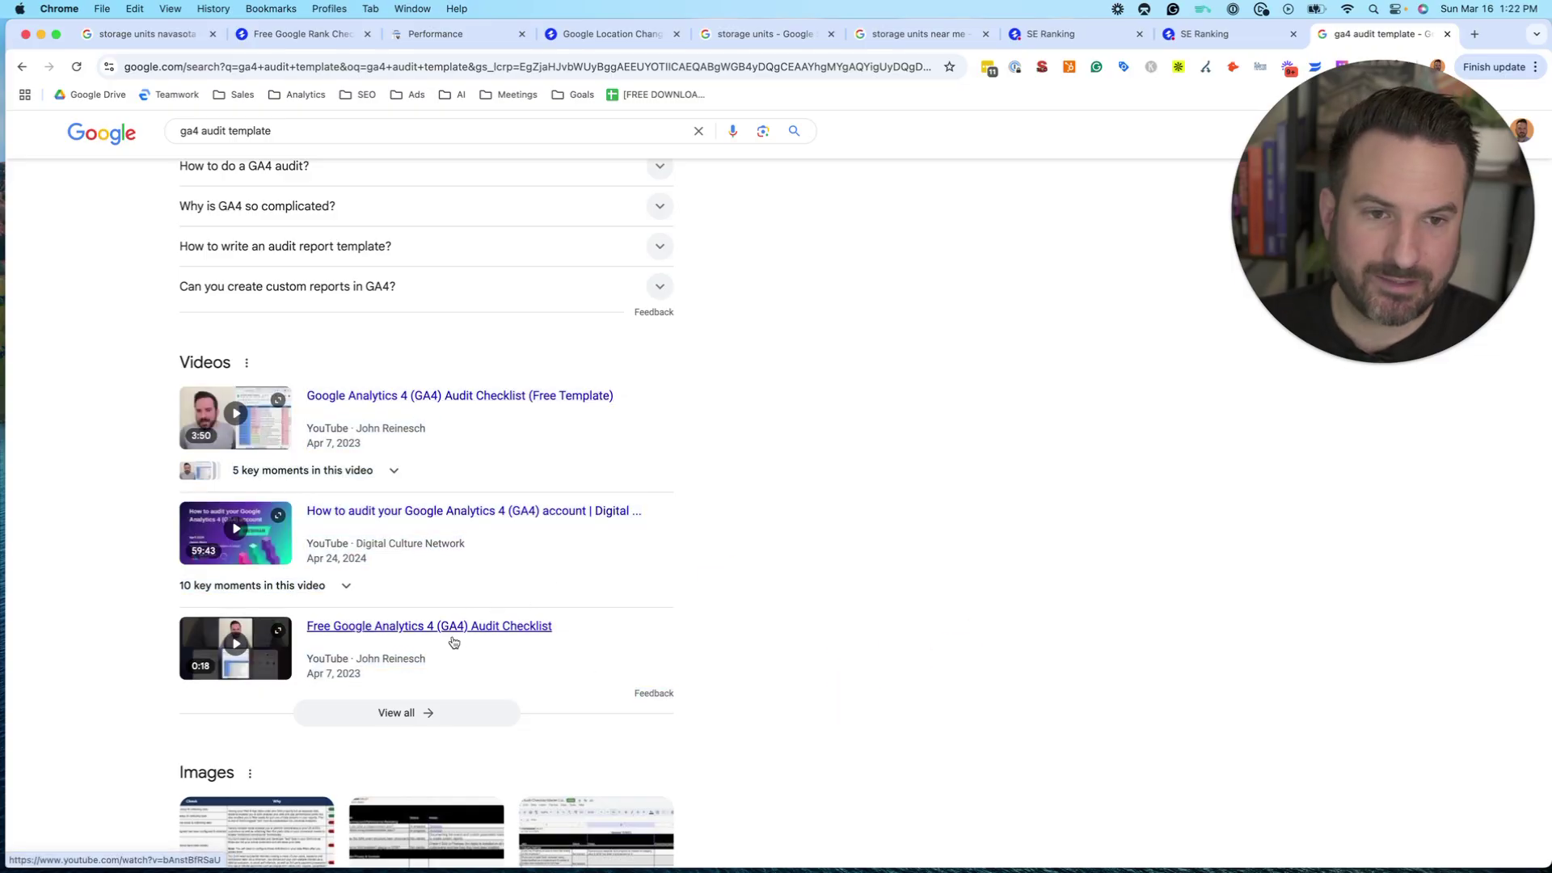
{"action": "scroll", "coordinate": [742, 630], "scroll_direction": "down", "scroll_amount": 5}
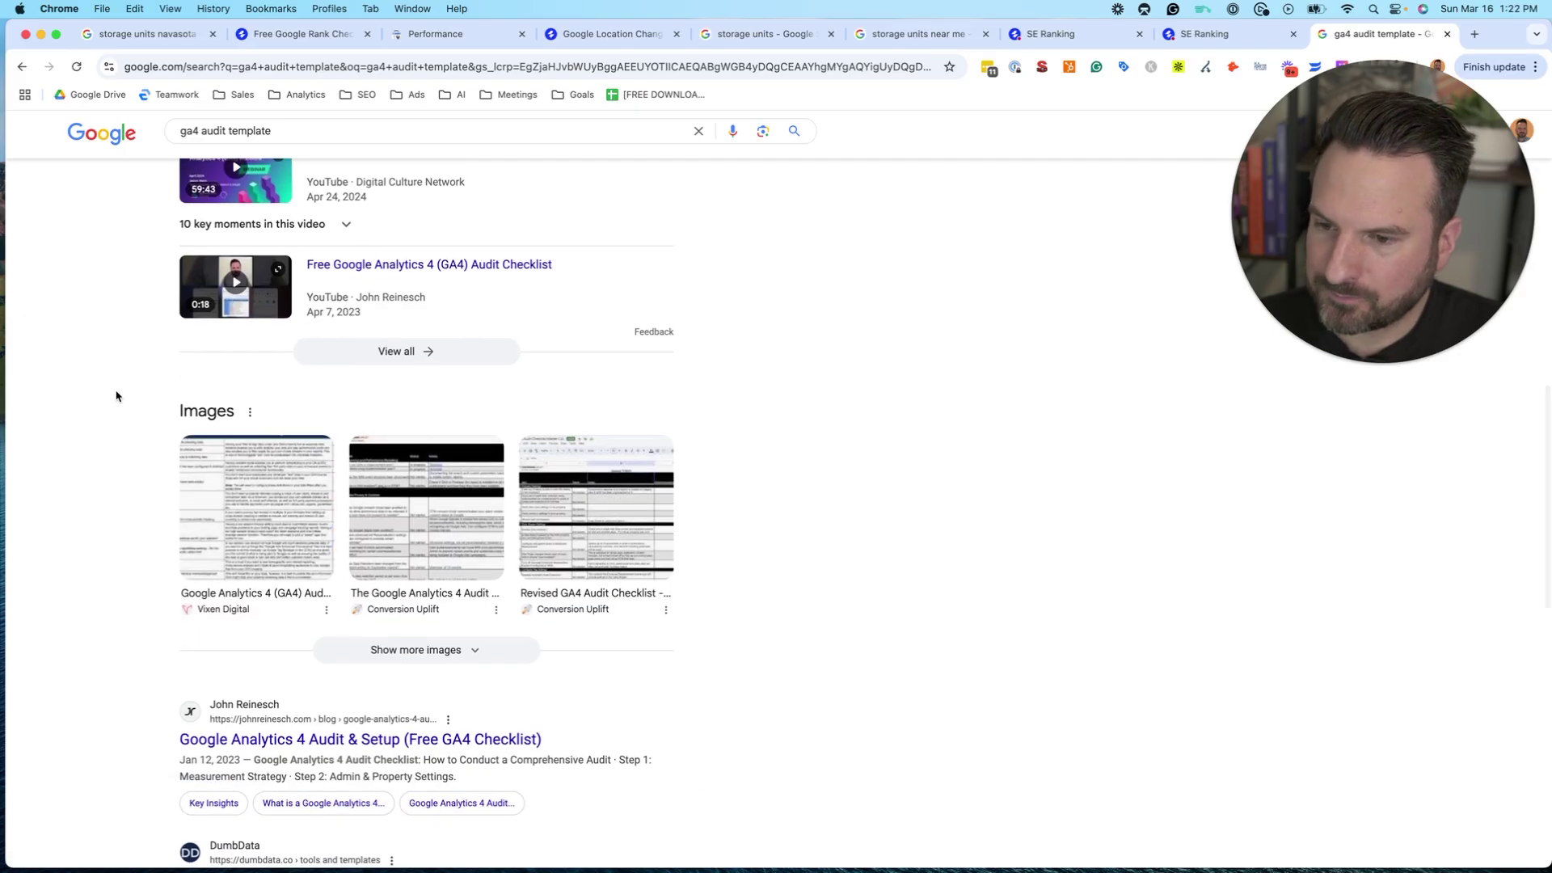
{"action": "left_click_drag", "start_coordinate": [114, 391], "coordinate": [762, 575]}
{"action": "left_click", "coordinate": [863, 616]}
{"action": "left_click_drag", "start_coordinate": [171, 433], "coordinate": [769, 593]}
{"action": "left_click", "coordinate": [860, 582]}
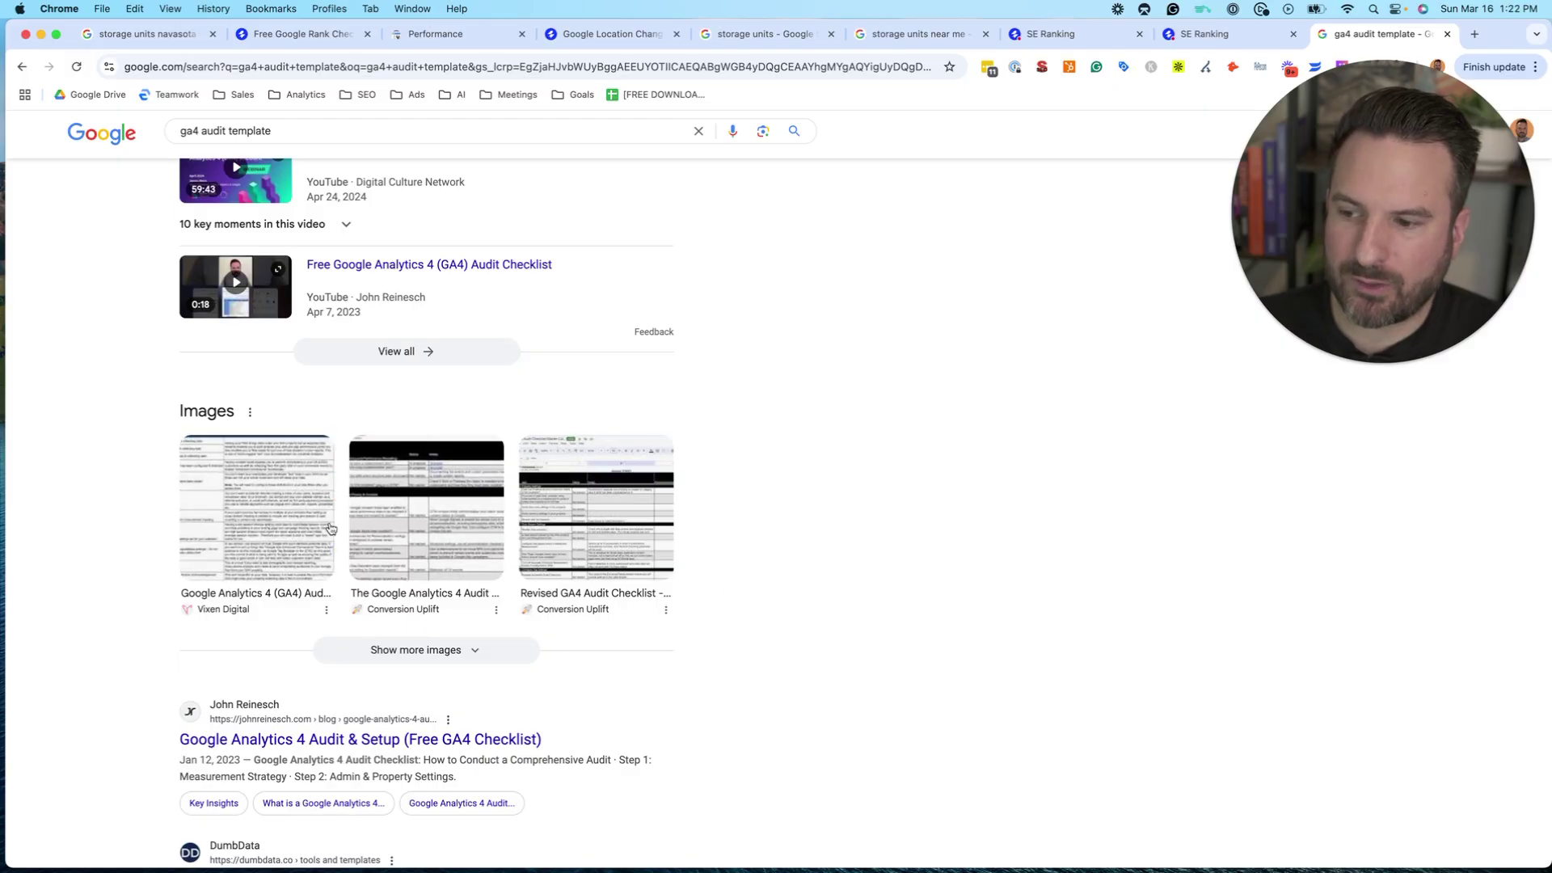
{"action": "left_click_drag", "start_coordinate": [94, 395], "coordinate": [816, 539]}
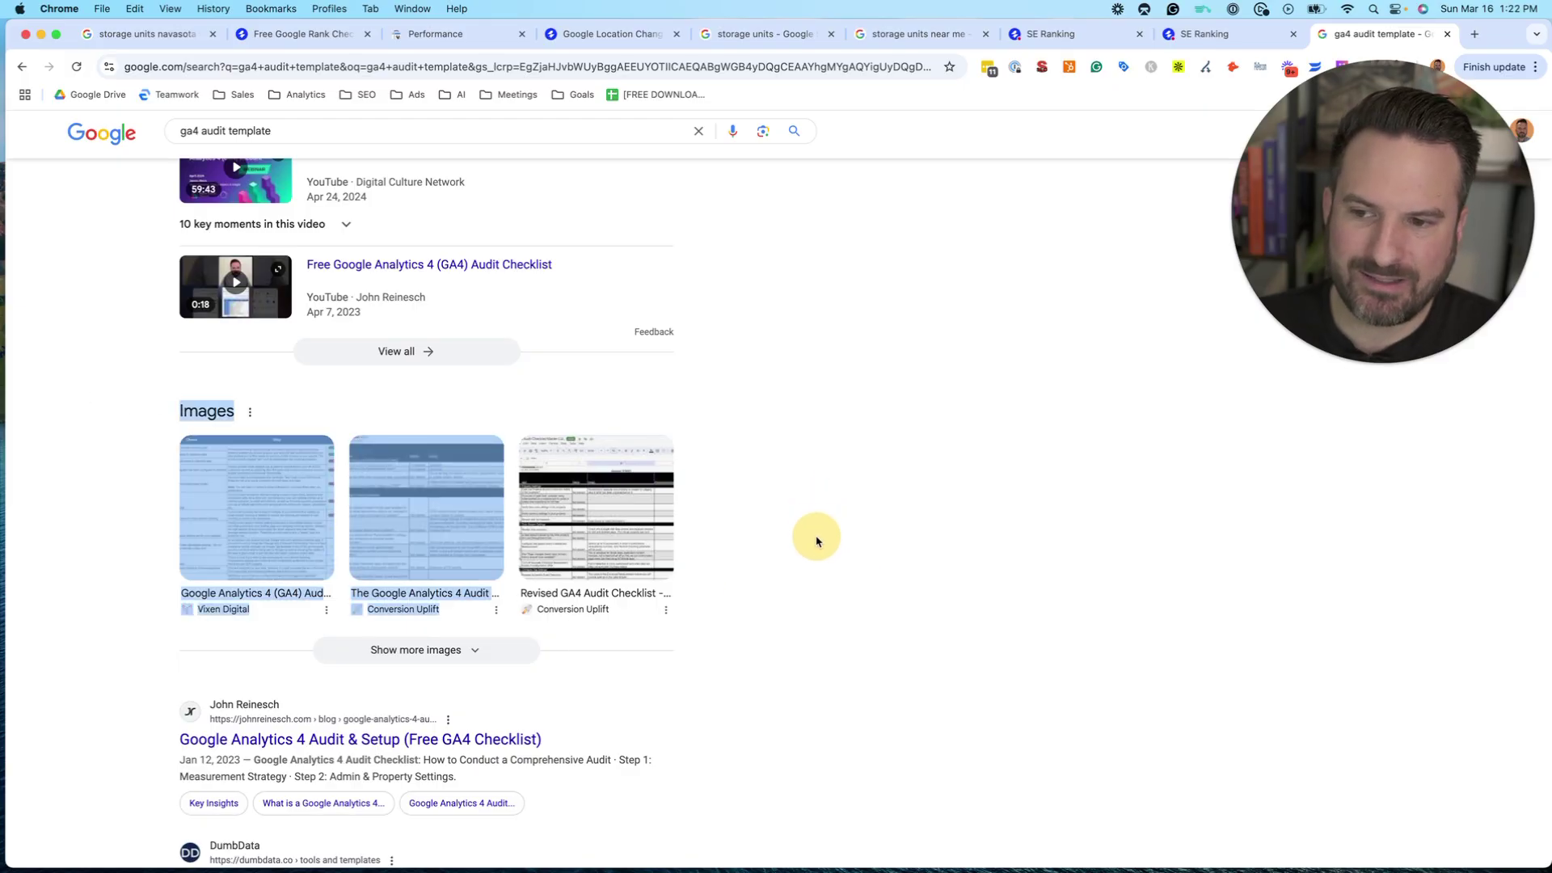
{"action": "left_click", "coordinate": [873, 544]}
- Locate the johnreinesch.com GA4 audit guide listing in the results
{"action": "scroll", "coordinate": [858, 546], "scroll_direction": "down", "scroll_amount": 2}
{"action": "left_click_drag", "start_coordinate": [81, 557], "coordinate": [717, 633]}
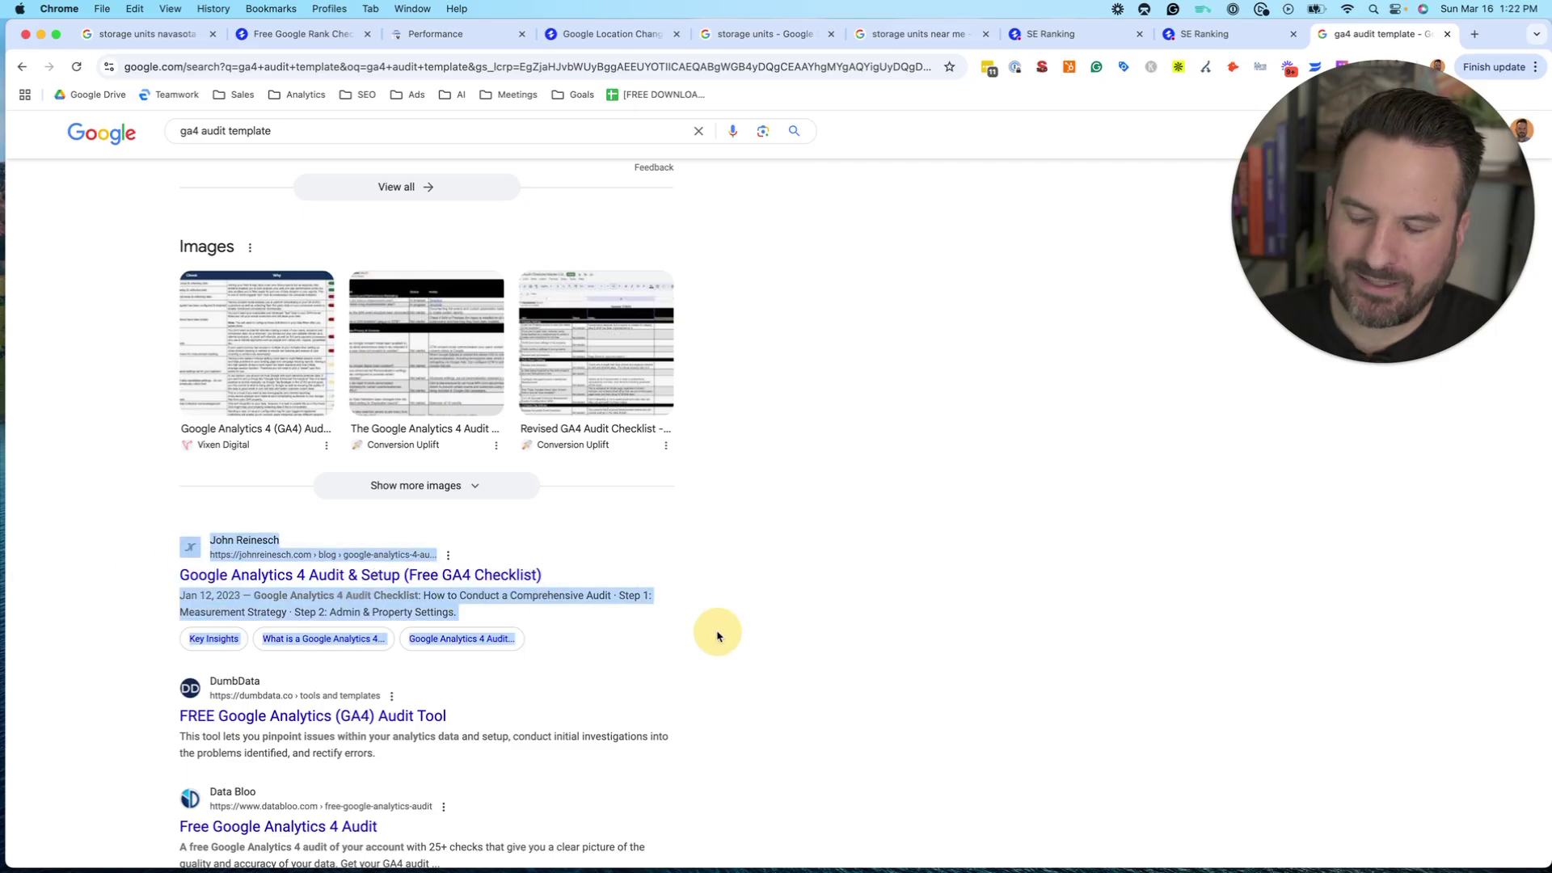
{"action": "scroll", "coordinate": [839, 647], "scroll_direction": "down", "scroll_amount": 2}
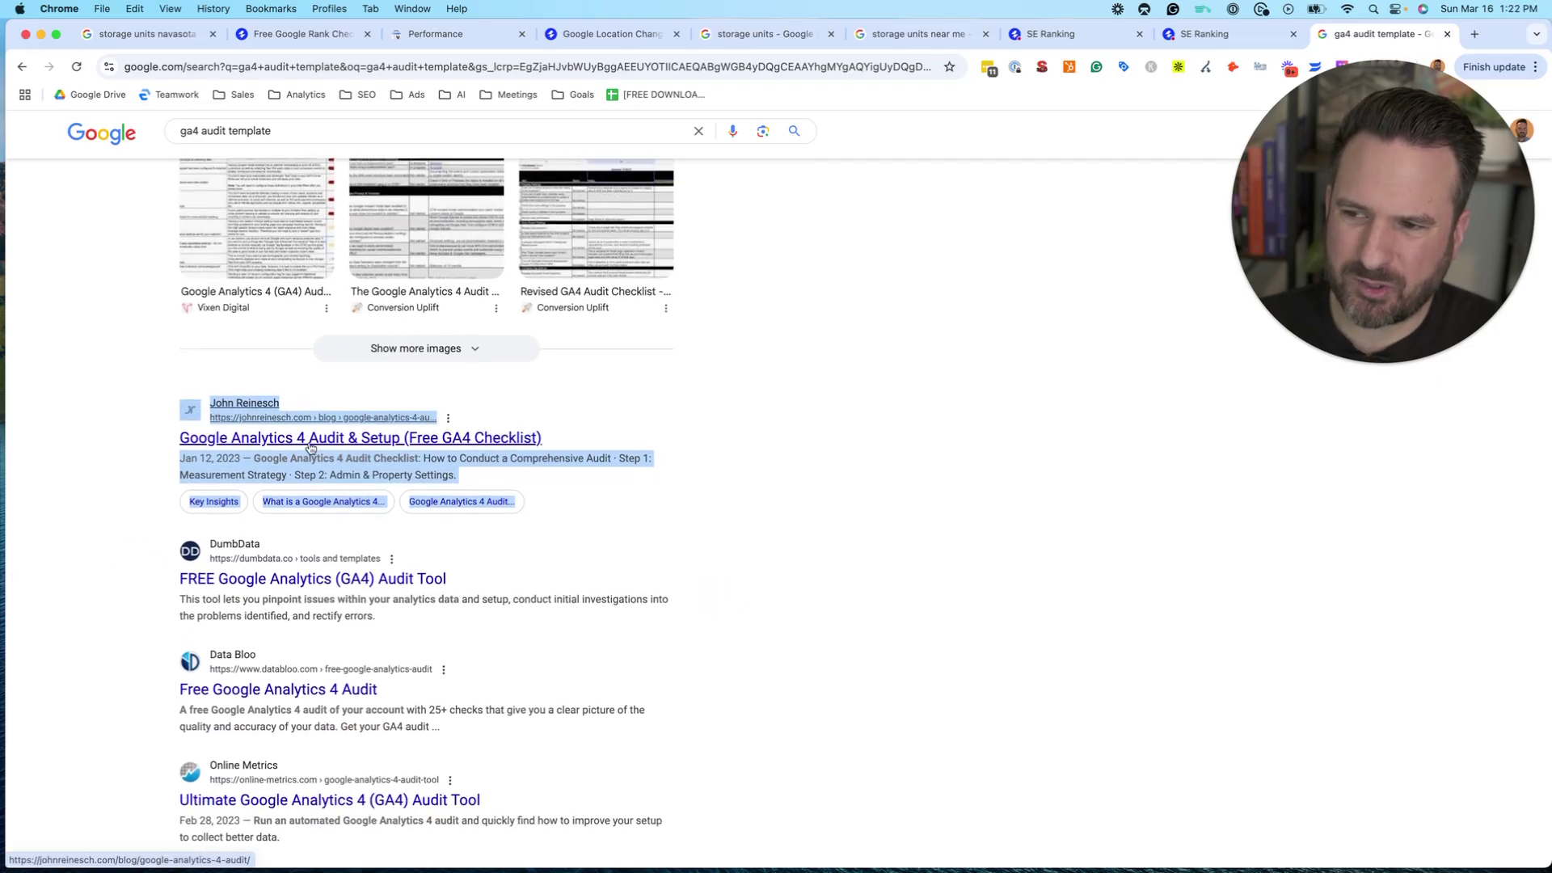
{"action": "scroll", "coordinate": [863, 517], "scroll_direction": "down", "scroll_amount": 2}
{"action": "left_click", "coordinate": [863, 518]}
{"action": "scroll", "coordinate": [919, 526], "scroll_direction": "down", "scroll_amount": 1}
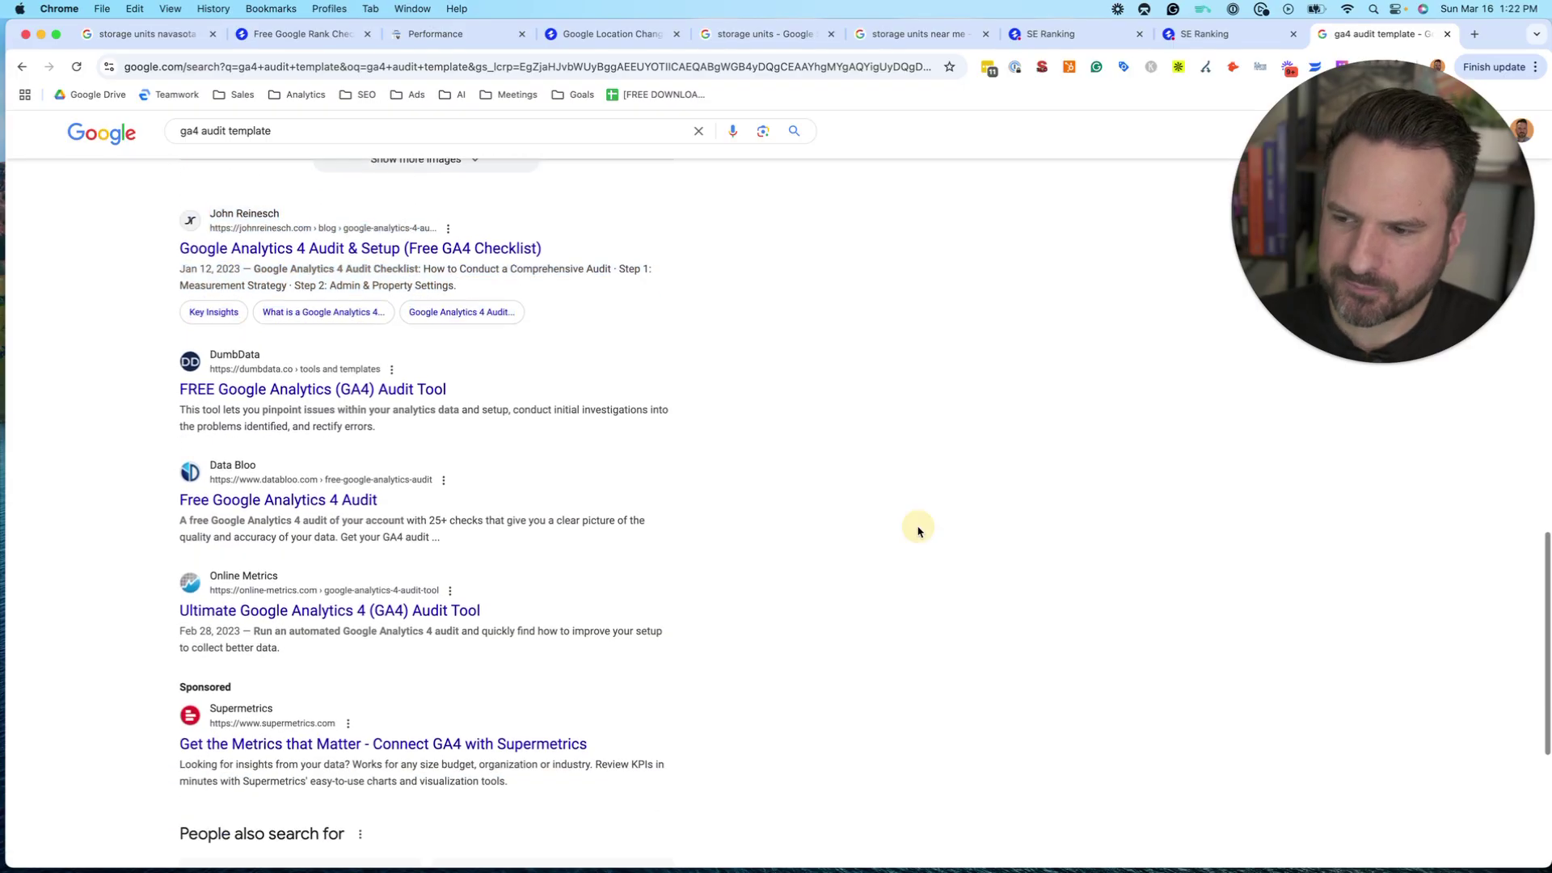
{"action": "left_click_drag", "start_coordinate": [919, 526], "coordinate": [179, 535]}
{"action": "left_click_drag", "start_coordinate": [80, 374], "coordinate": [981, 458]}
{"action": "scroll", "coordinate": [961, 488], "scroll_direction": "up", "scroll_amount": 3}
{"action": "scroll", "coordinate": [961, 488], "scroll_direction": "up", "scroll_amount": 10}
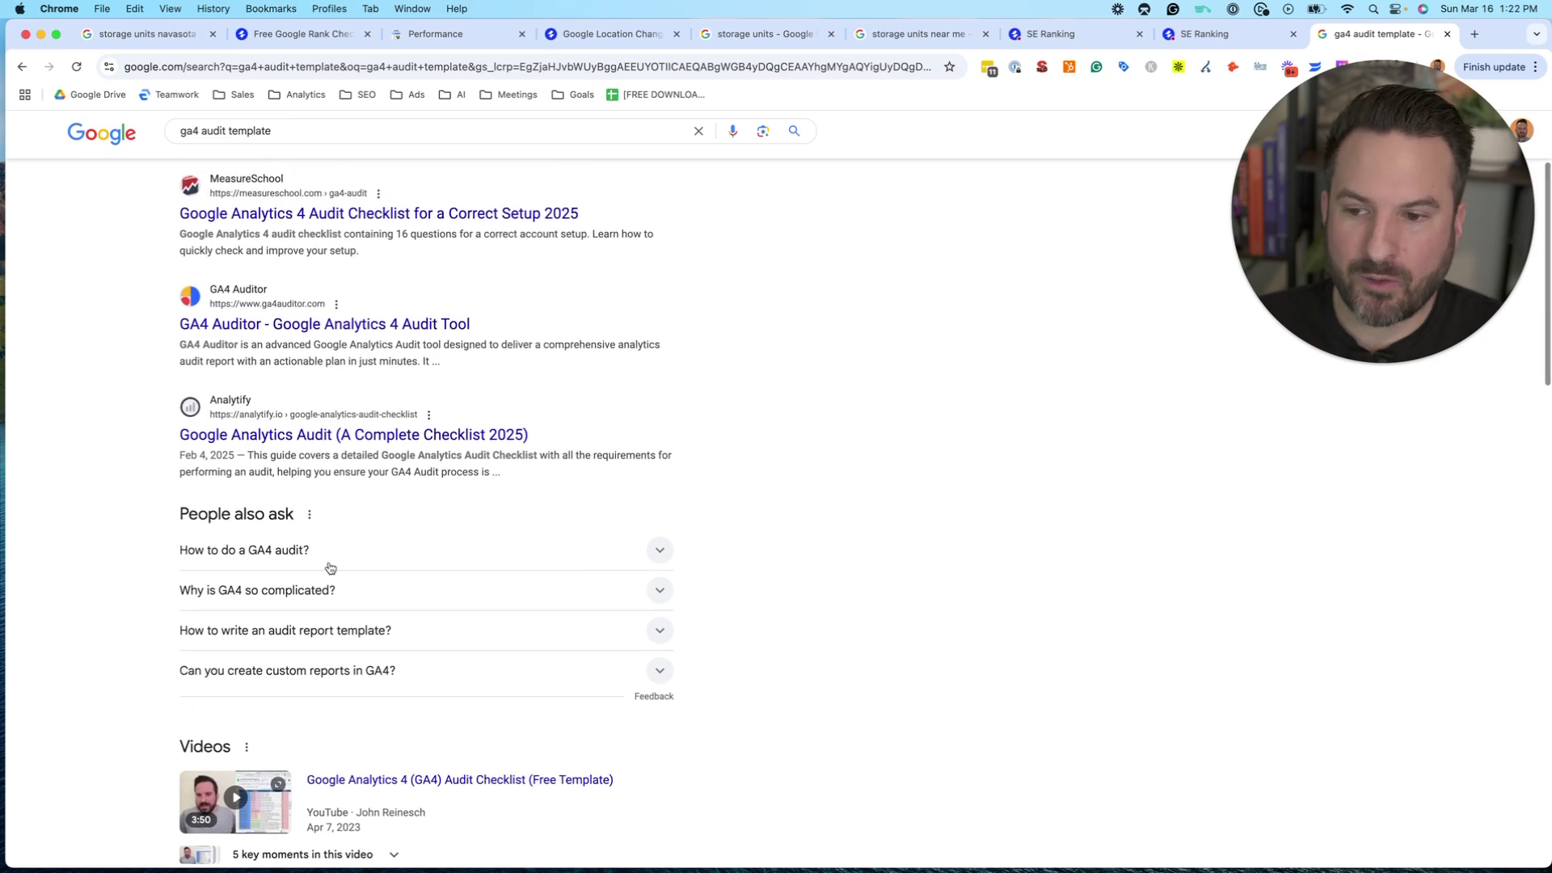
- Expand the People Also Ask answers on GA4 audits, audit report templates and GA4 complexity
{"action": "left_click", "coordinate": [332, 549]}
{"action": "left_click", "coordinate": [661, 613]}
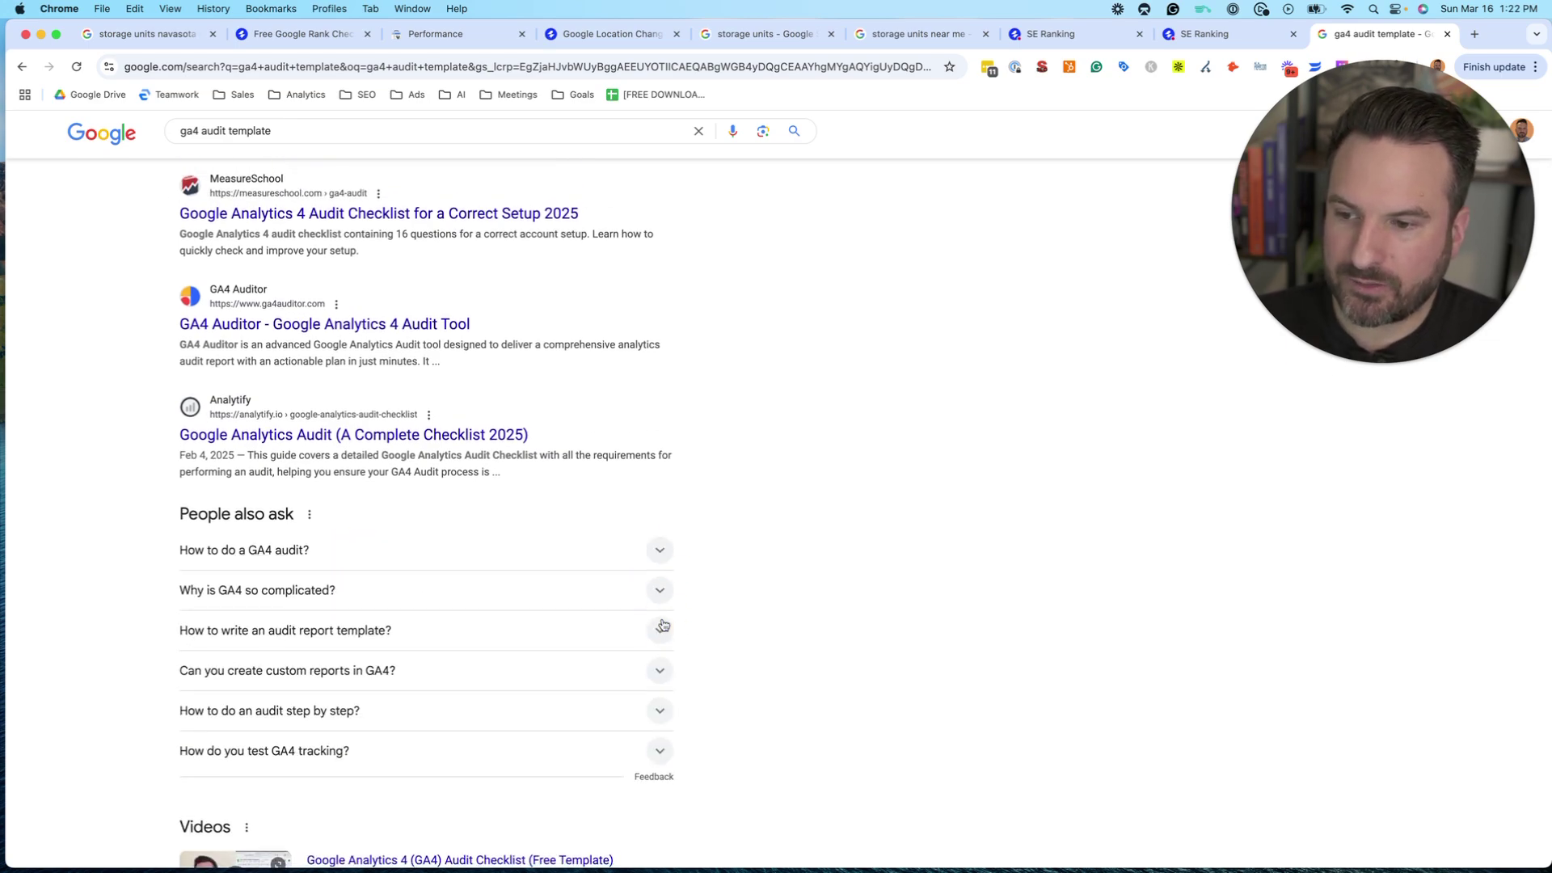
{"action": "left_click", "coordinate": [658, 629]}
{"action": "left_click", "coordinate": [655, 634]}
{"action": "left_click", "coordinate": [660, 590]}
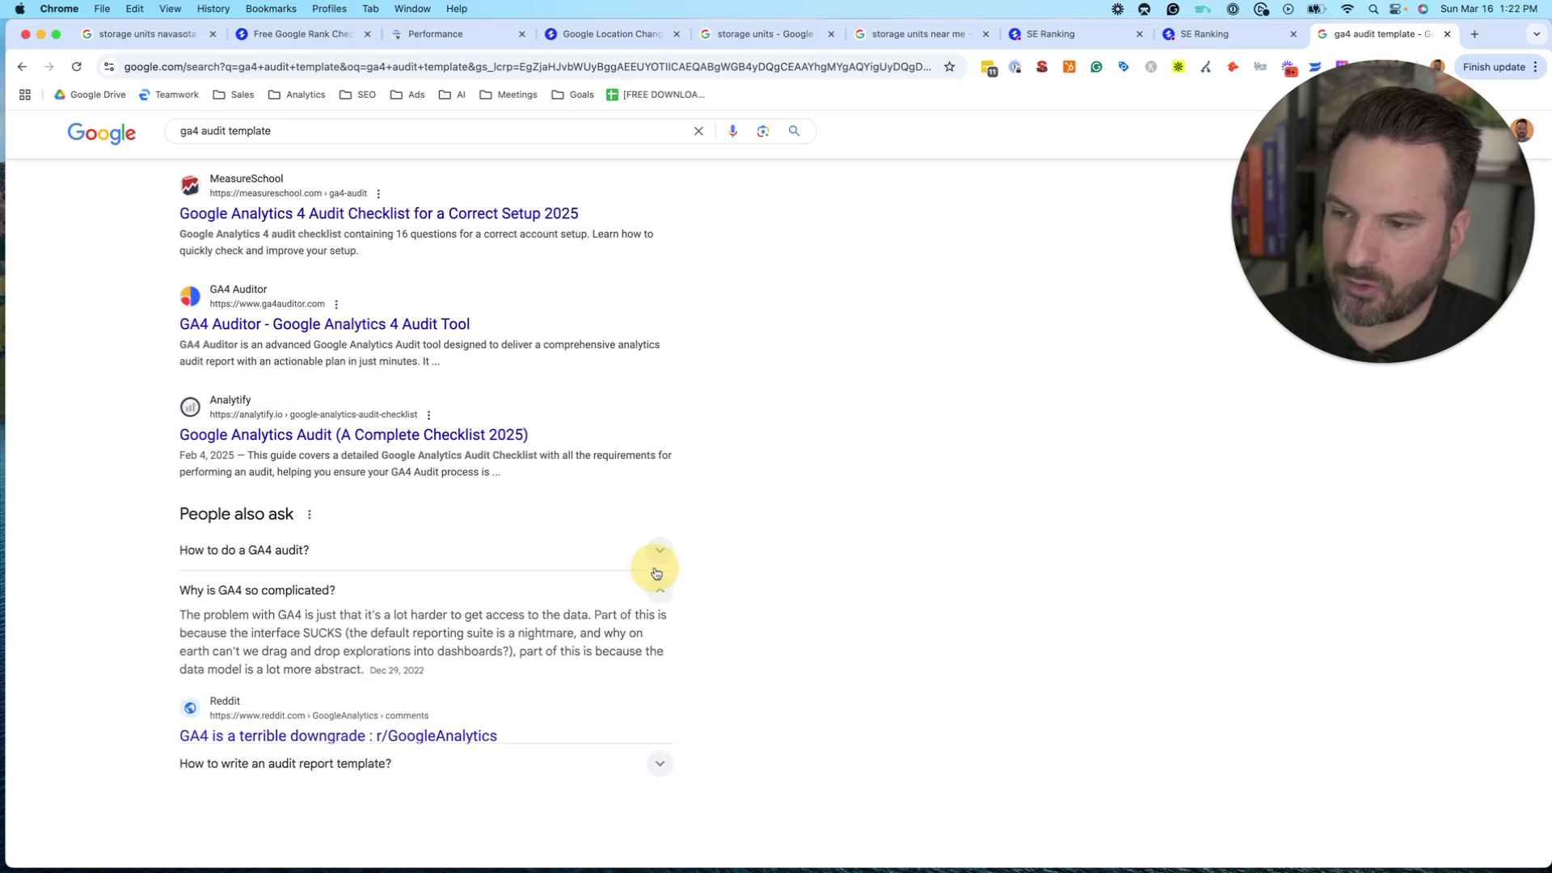
{"action": "left_click", "coordinate": [660, 551]}
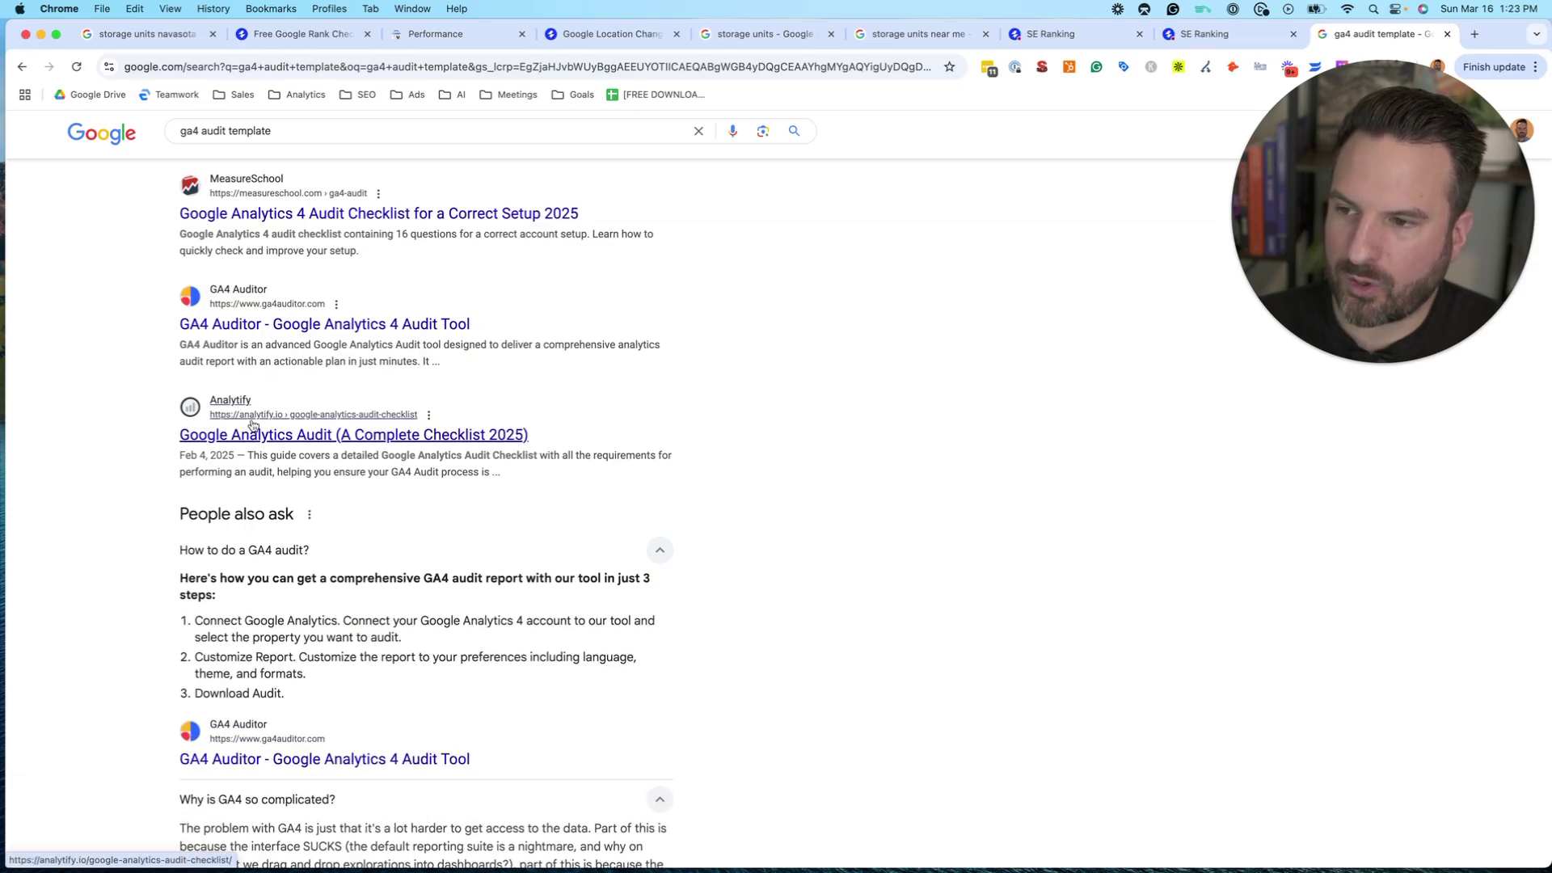
- Highlight the GA4 Auditor result's description and scroll further through the results
{"action": "left_click_drag", "start_coordinate": [111, 320], "coordinate": [695, 349]}
{"action": "scroll", "coordinate": [933, 667], "scroll_direction": "down", "scroll_amount": 3}
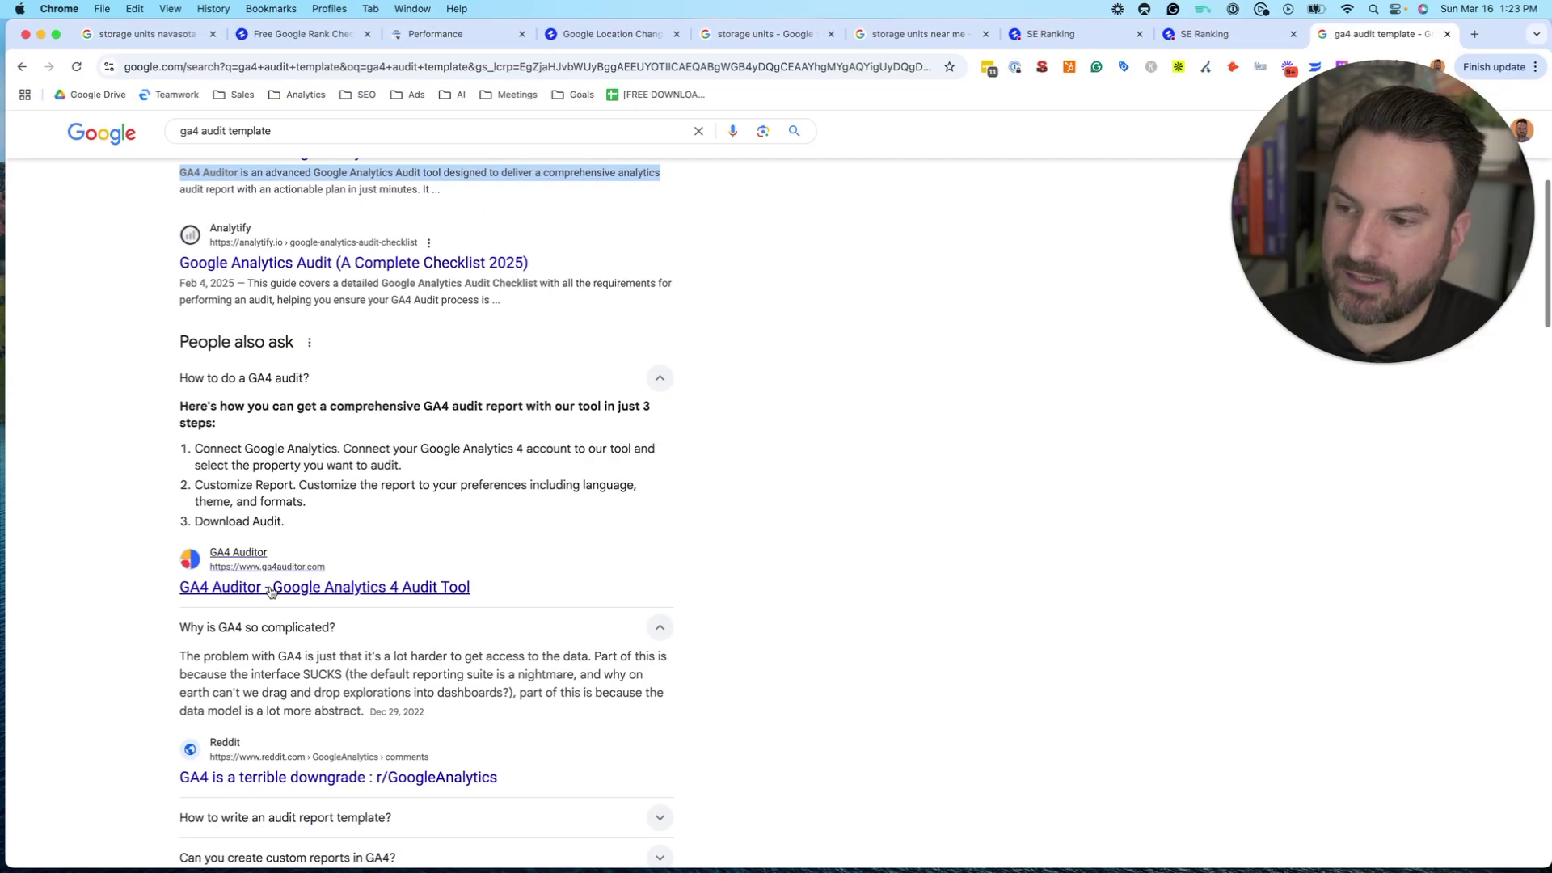
{"action": "left_click_drag", "start_coordinate": [161, 588], "coordinate": [566, 586]}
{"action": "scroll", "coordinate": [1051, 590], "scroll_direction": "down", "scroll_amount": 10}
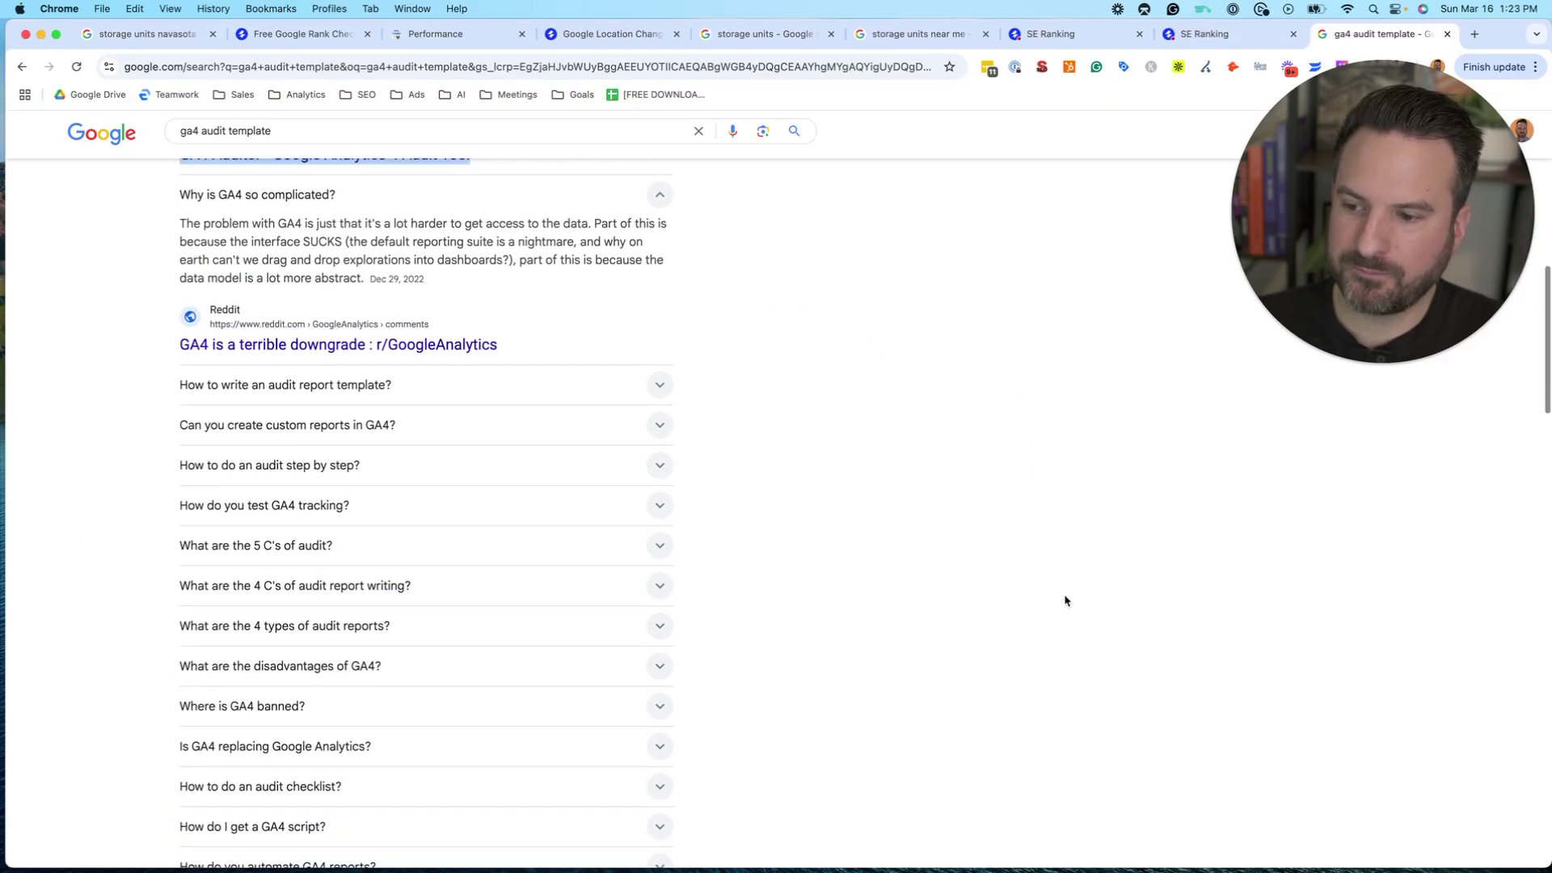
{"action": "scroll", "coordinate": [427, 723], "scroll_direction": "down", "scroll_amount": 5}
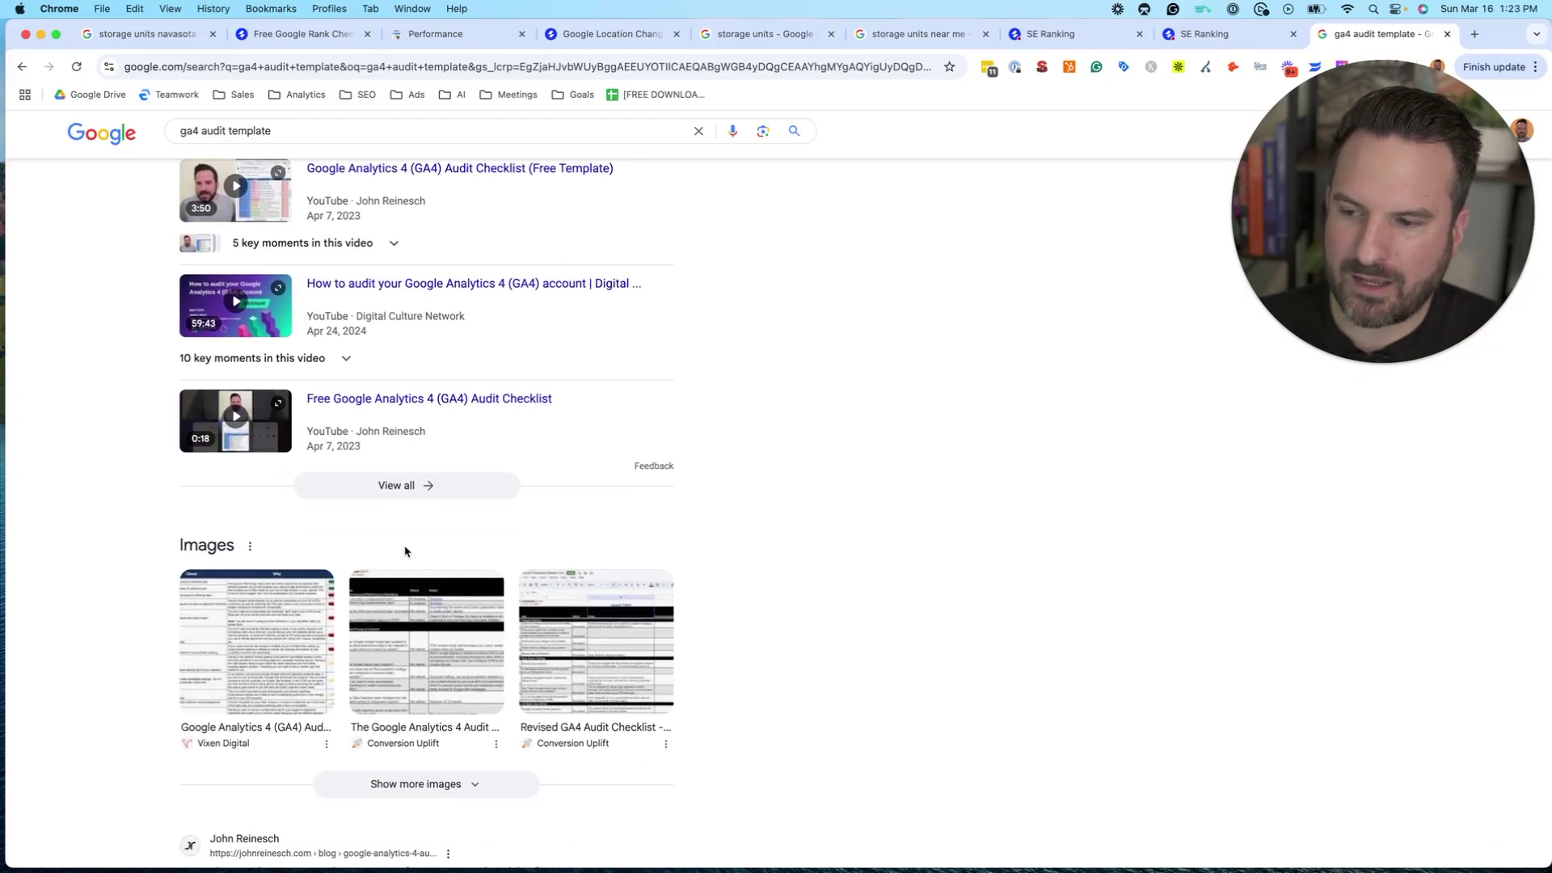
{"action": "scroll", "coordinate": [617, 727], "scroll_direction": "down", "scroll_amount": 6}
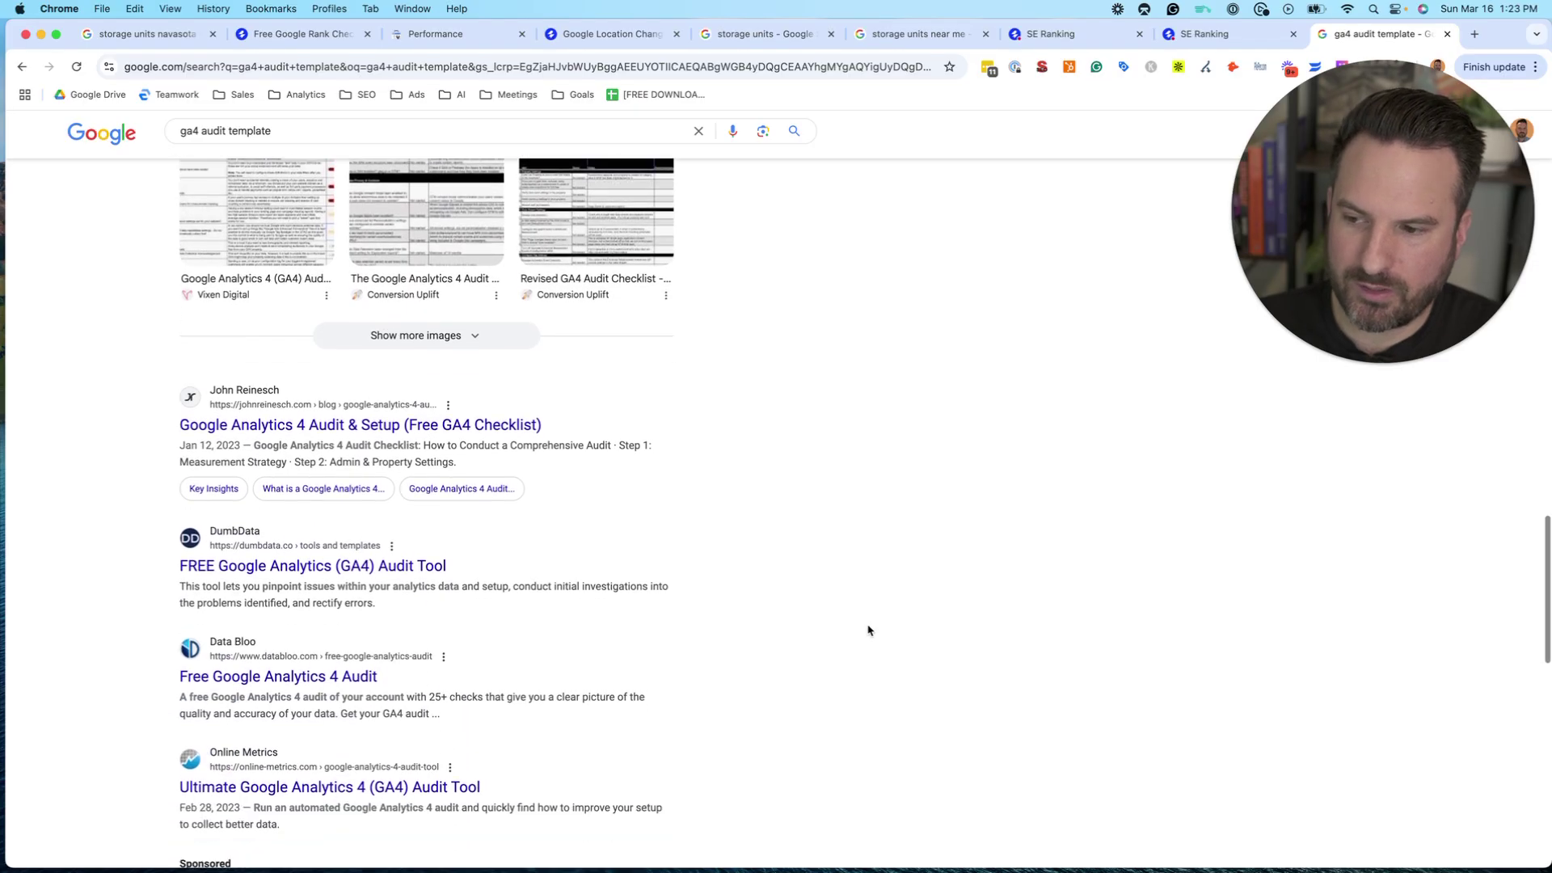
{"action": "scroll", "coordinate": [867, 629], "scroll_direction": "up", "scroll_amount": 20}
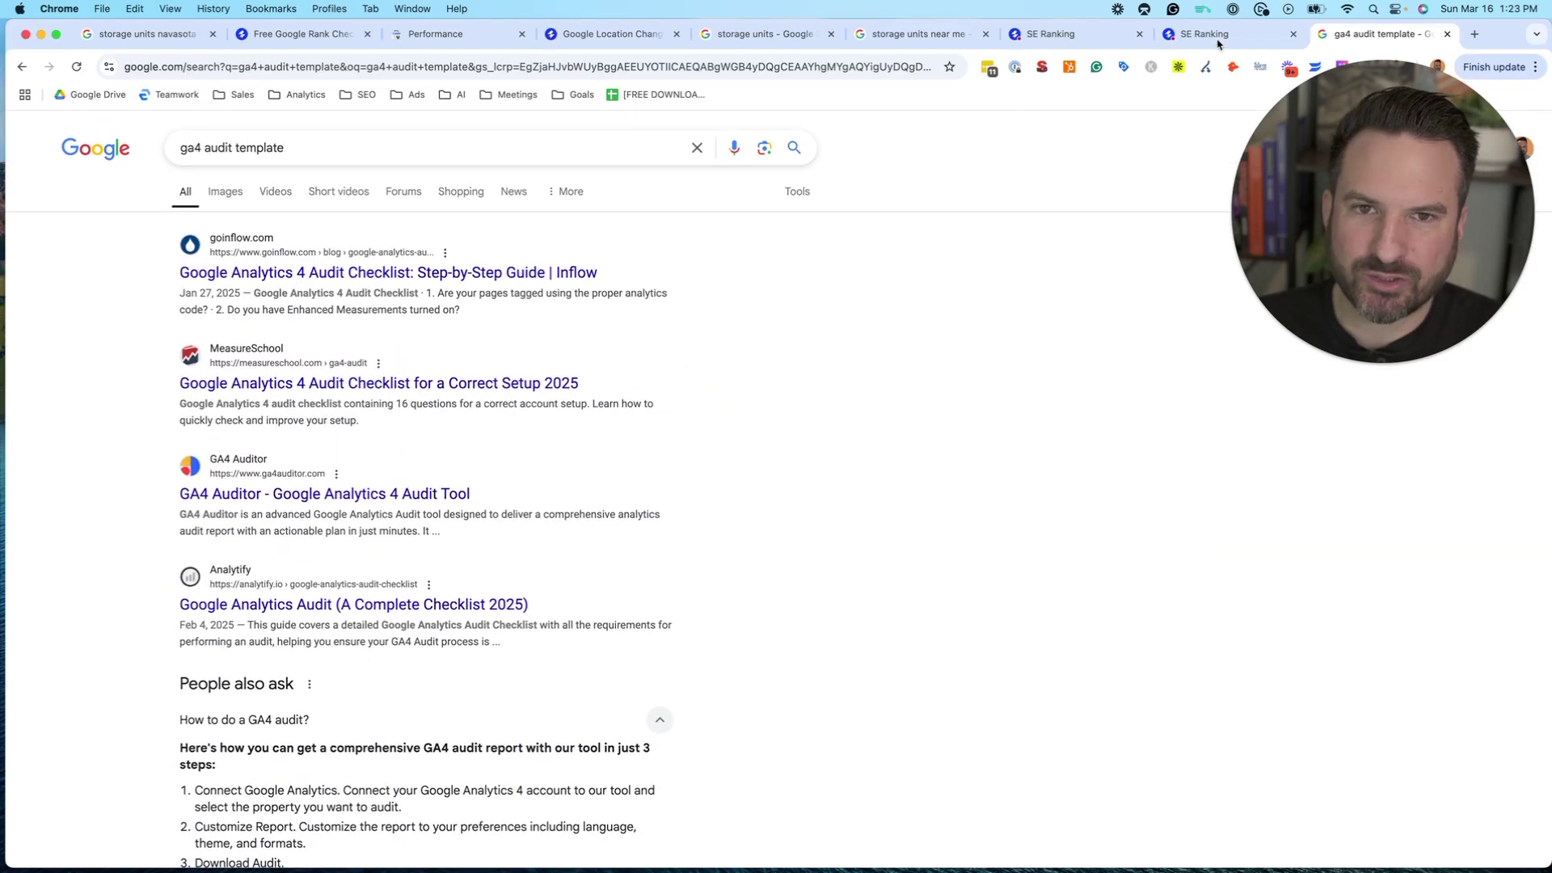
- Check the detailed SE Ranking rankings and AI Overview icon, then return to Google's address bar
{"action": "left_click", "coordinate": [1058, 36]}
{"action": "left_click", "coordinate": [1229, 34]}
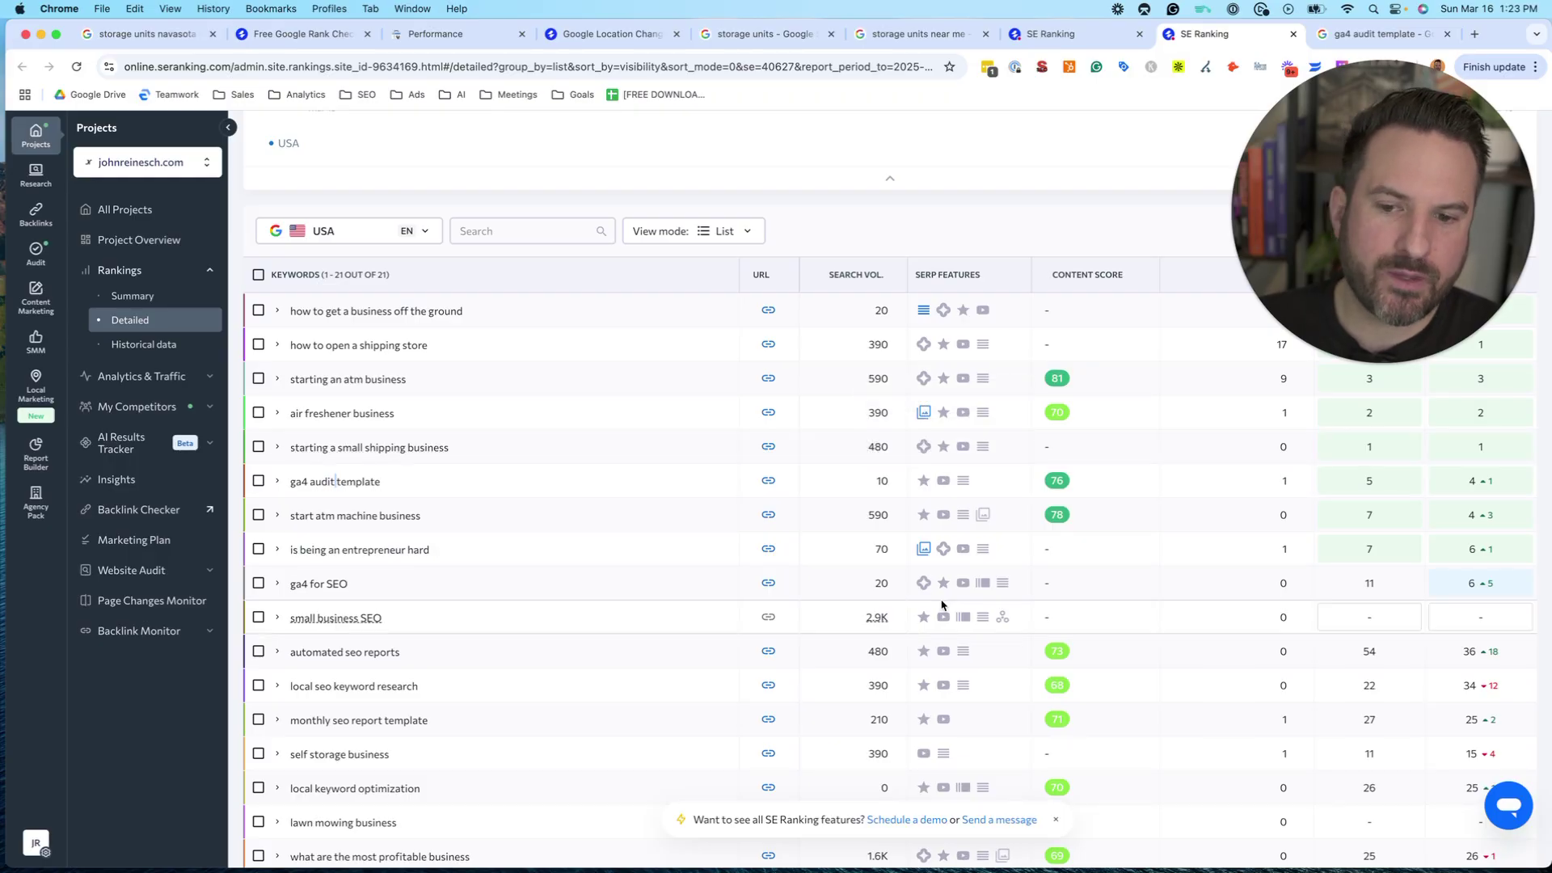
{"action": "mouse_move", "coordinate": [923, 584]}
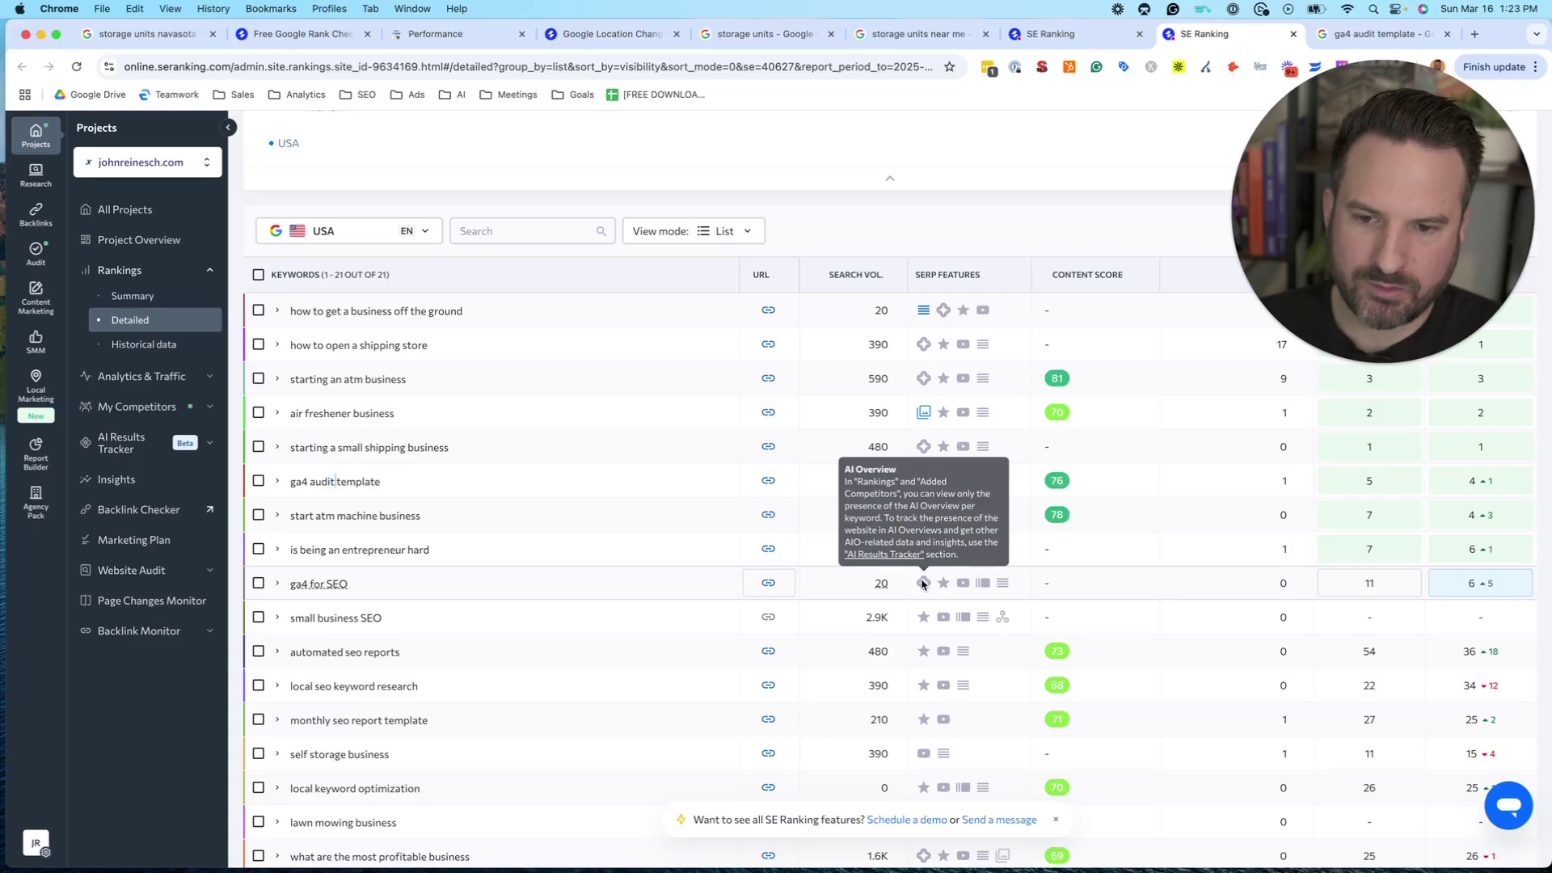
{"action": "left_click", "coordinate": [1381, 34]}
{"action": "left_click", "coordinate": [685, 67]}
- Search Google for 'ga4 for seo' and expand the full AI Overview
{"action": "type", "text": "ga4 for seo"}
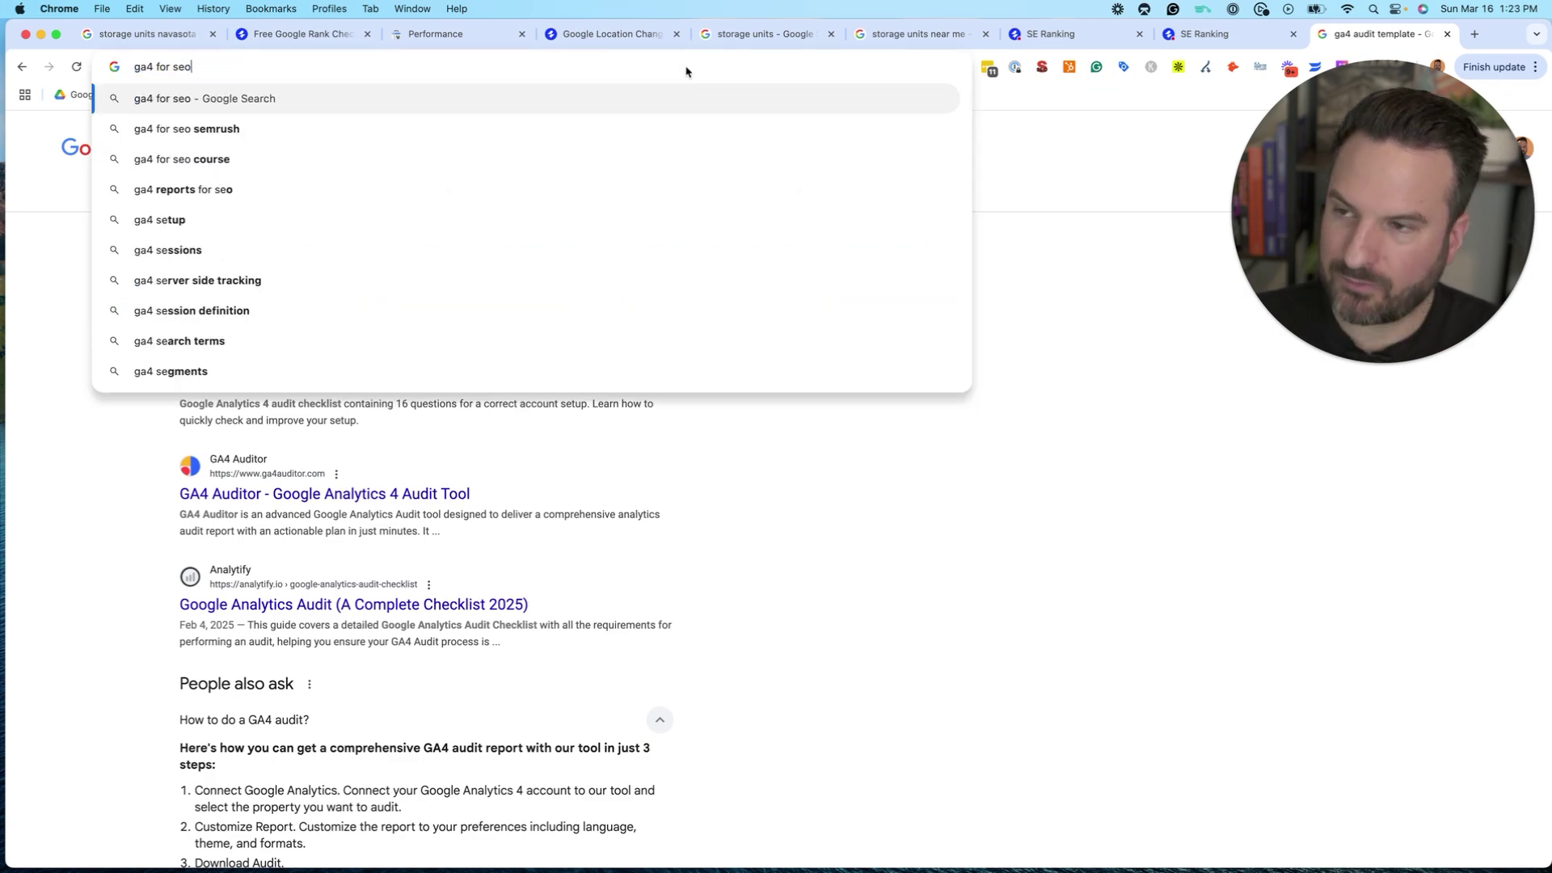
{"action": "key", "text": "Return"}
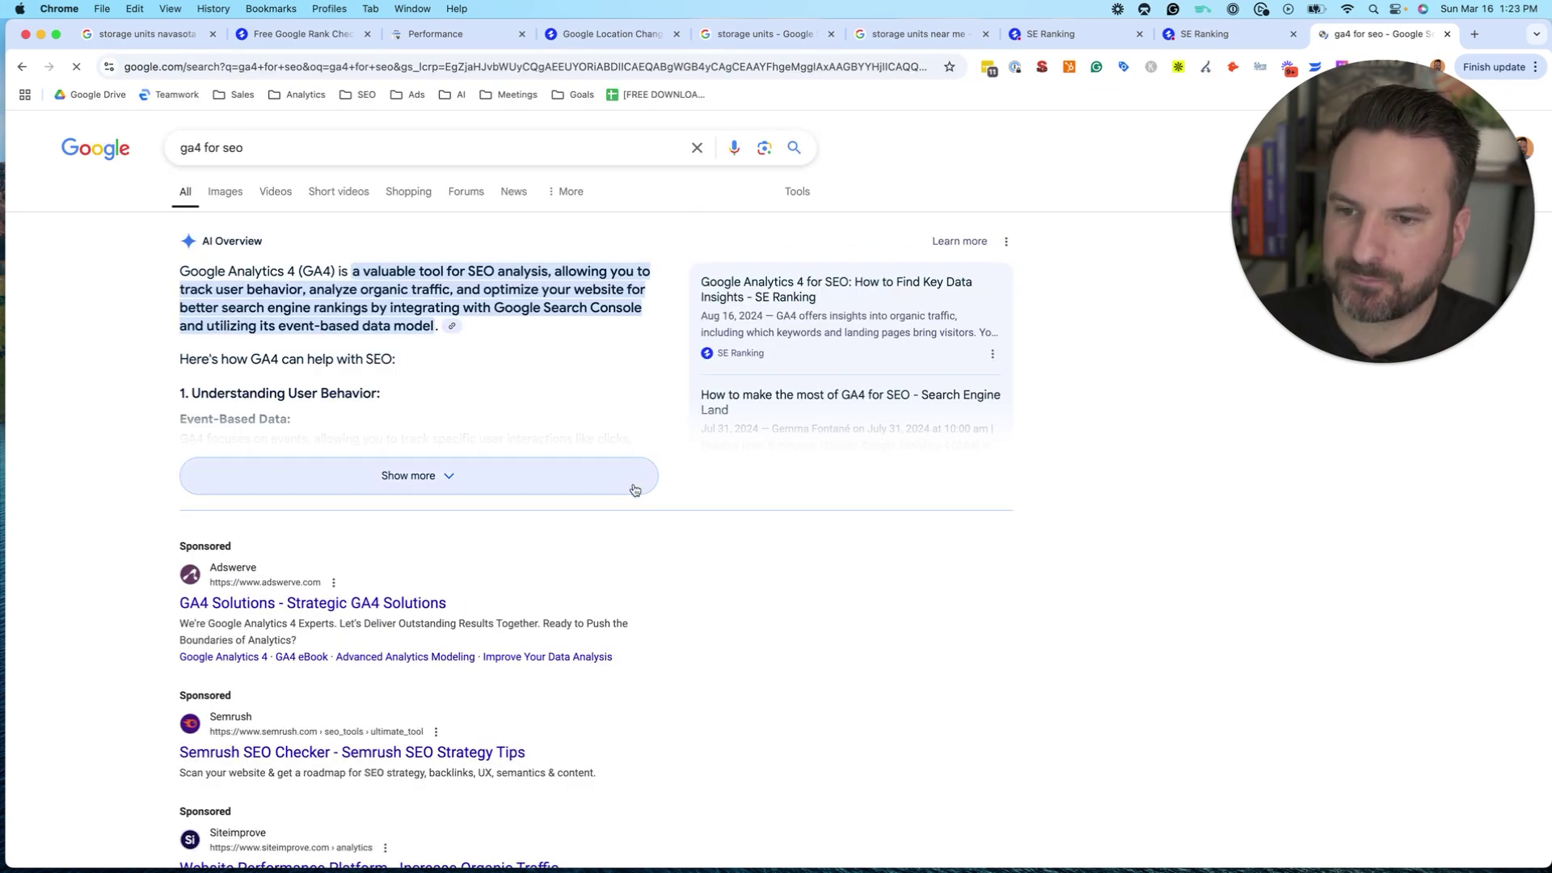
{"action": "left_click", "coordinate": [600, 486]}
- Read through the ga4 for seo results, then return to SE Ranking's keyword rankings
{"action": "scroll", "coordinate": [488, 605], "scroll_direction": "down", "scroll_amount": 2}
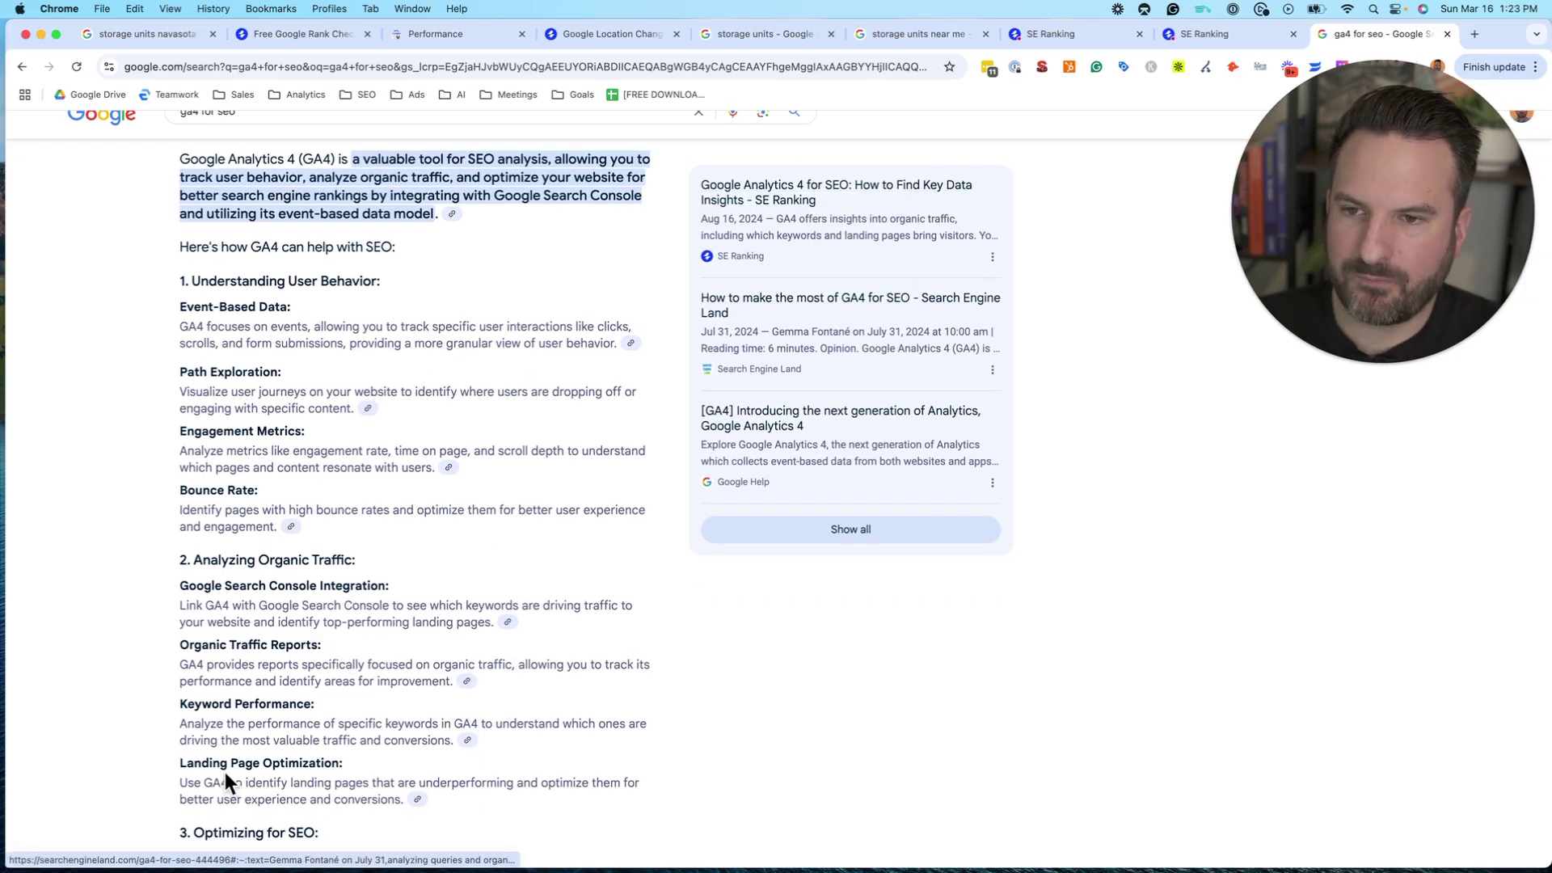
{"action": "scroll", "coordinate": [423, 596], "scroll_direction": "down", "scroll_amount": 10}
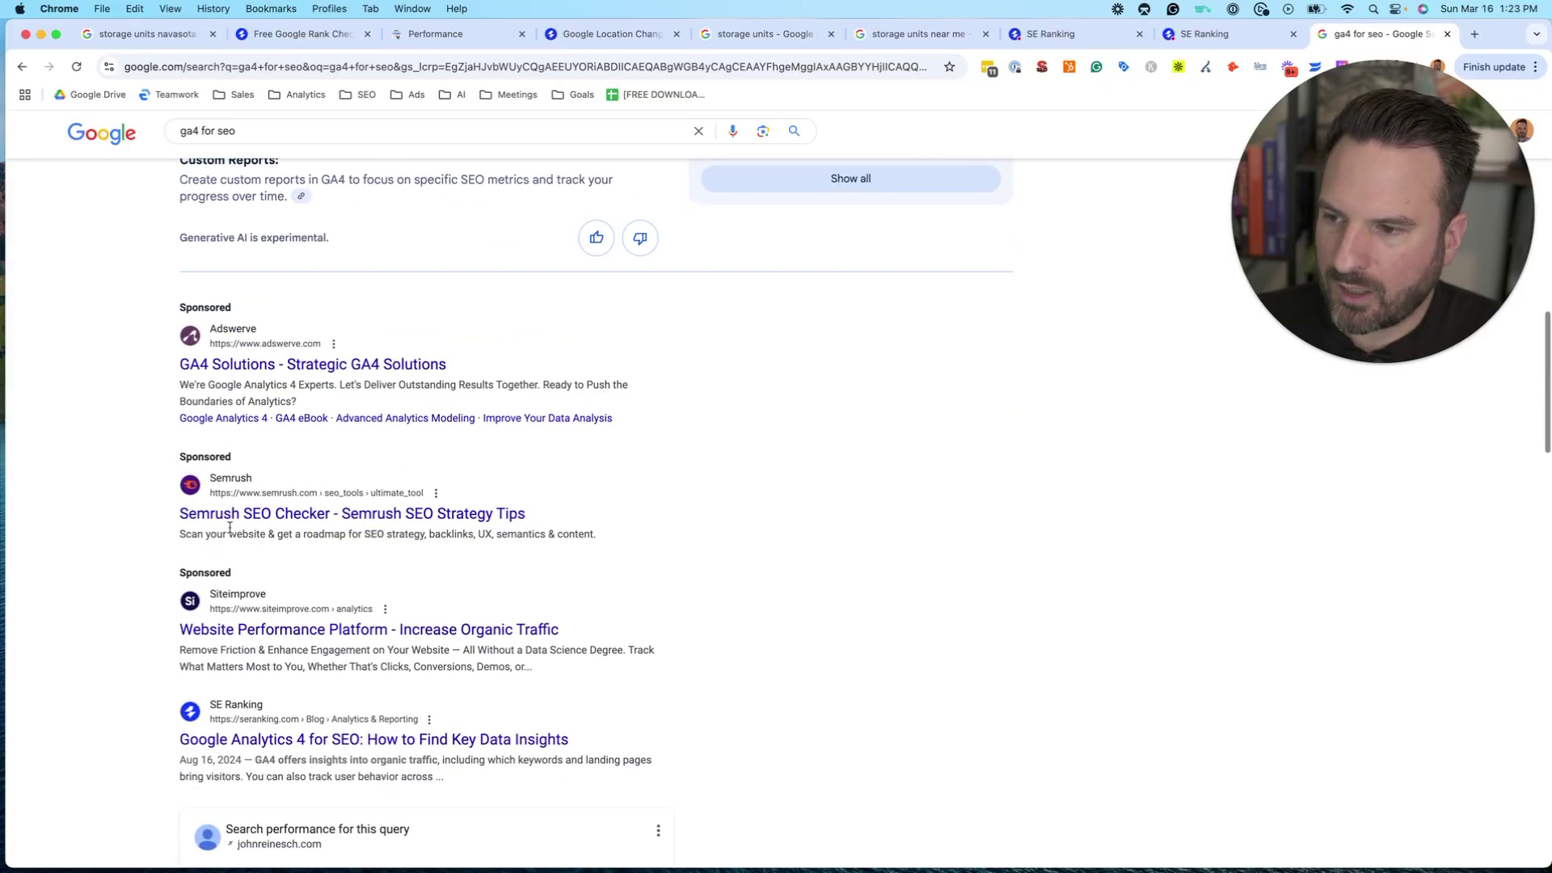
{"action": "scroll", "coordinate": [229, 527], "scroll_direction": "down", "scroll_amount": 8}
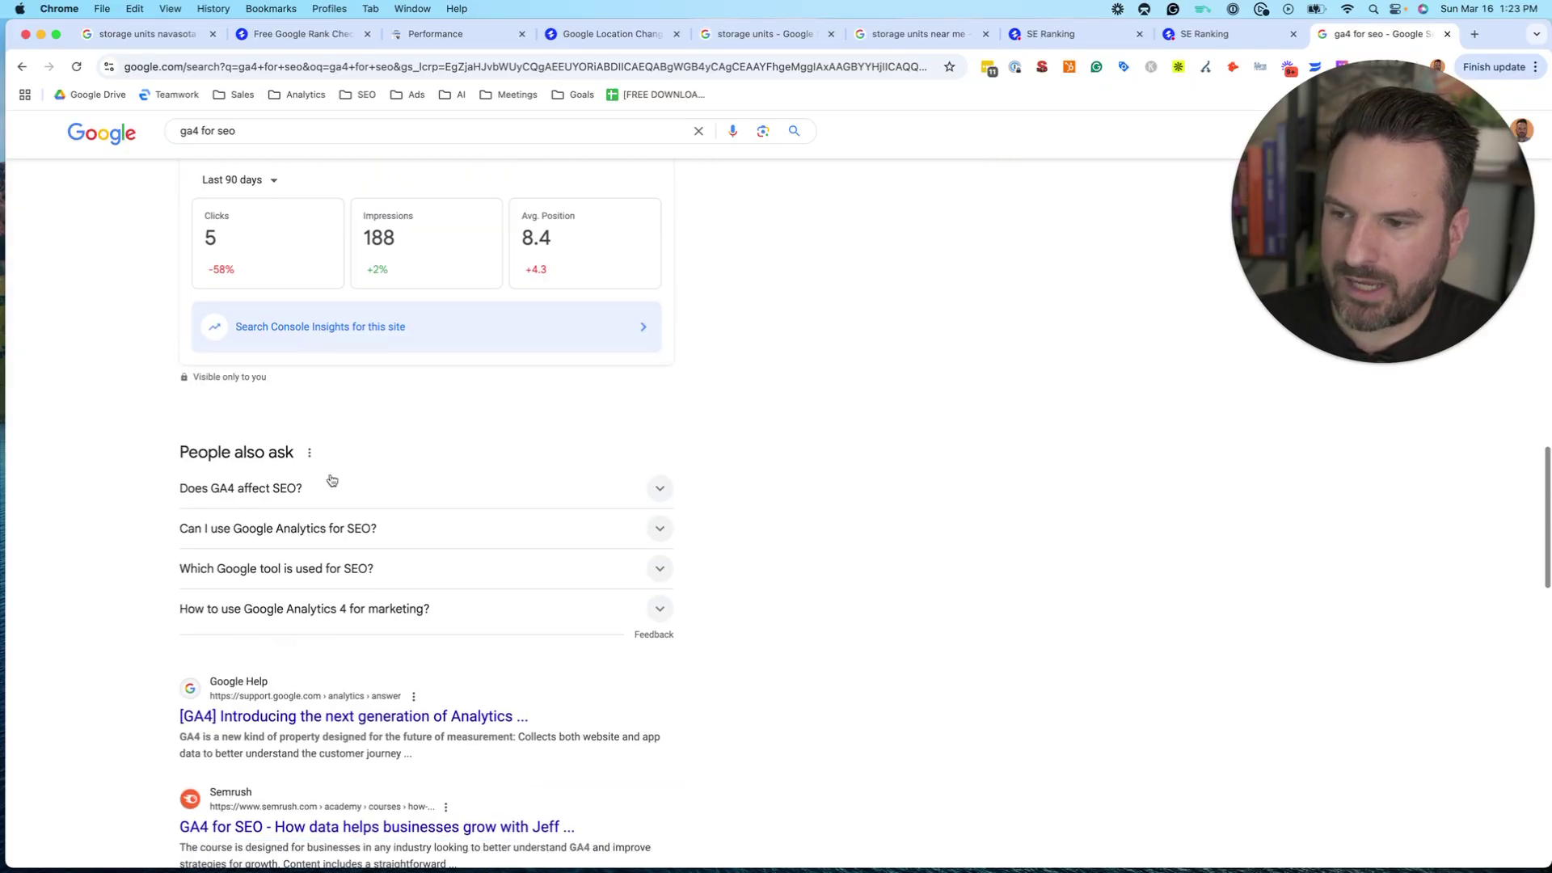
{"action": "scroll", "coordinate": [329, 623], "scroll_direction": "down", "scroll_amount": 5}
{"action": "left_click_drag", "start_coordinate": [80, 530], "coordinate": [423, 554]}
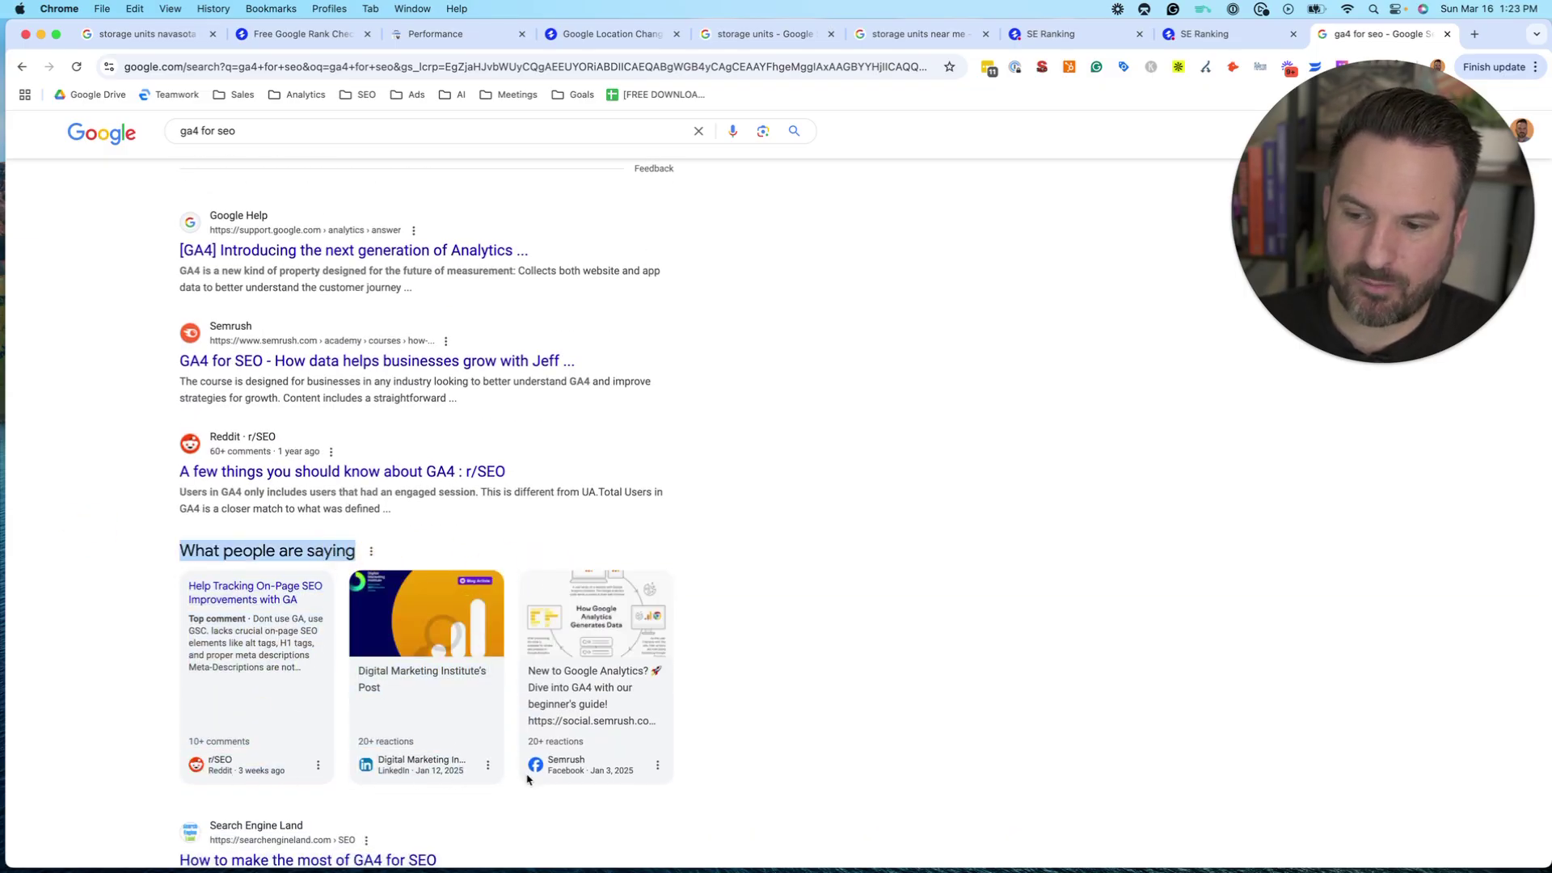
{"action": "scroll", "coordinate": [610, 696], "scroll_direction": "down", "scroll_amount": 3}
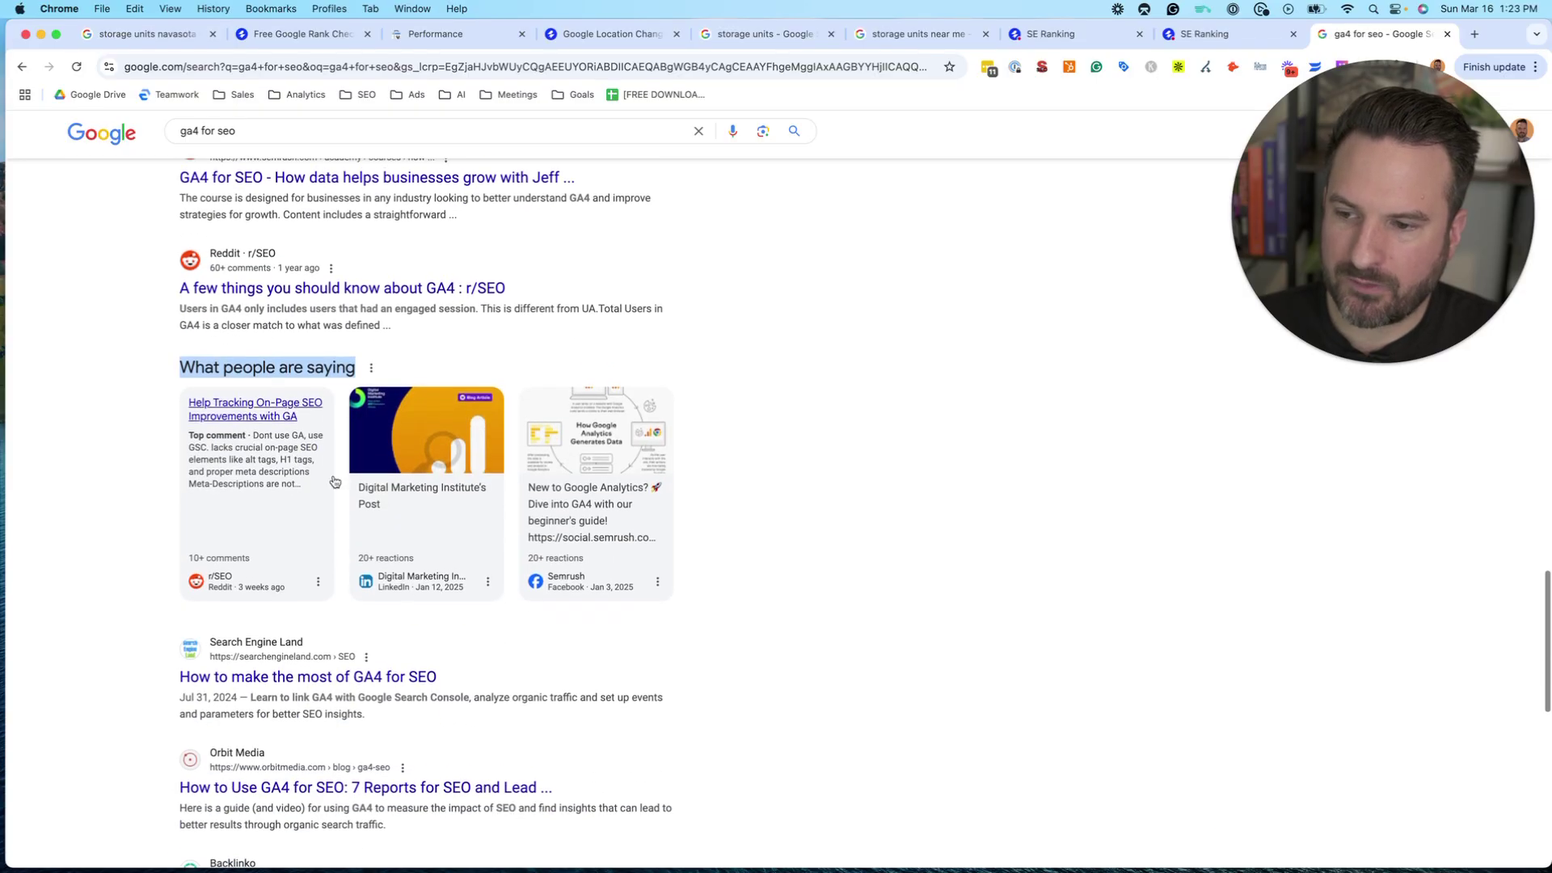
{"action": "scroll", "coordinate": [380, 464], "scroll_direction": "down", "scroll_amount": 6}
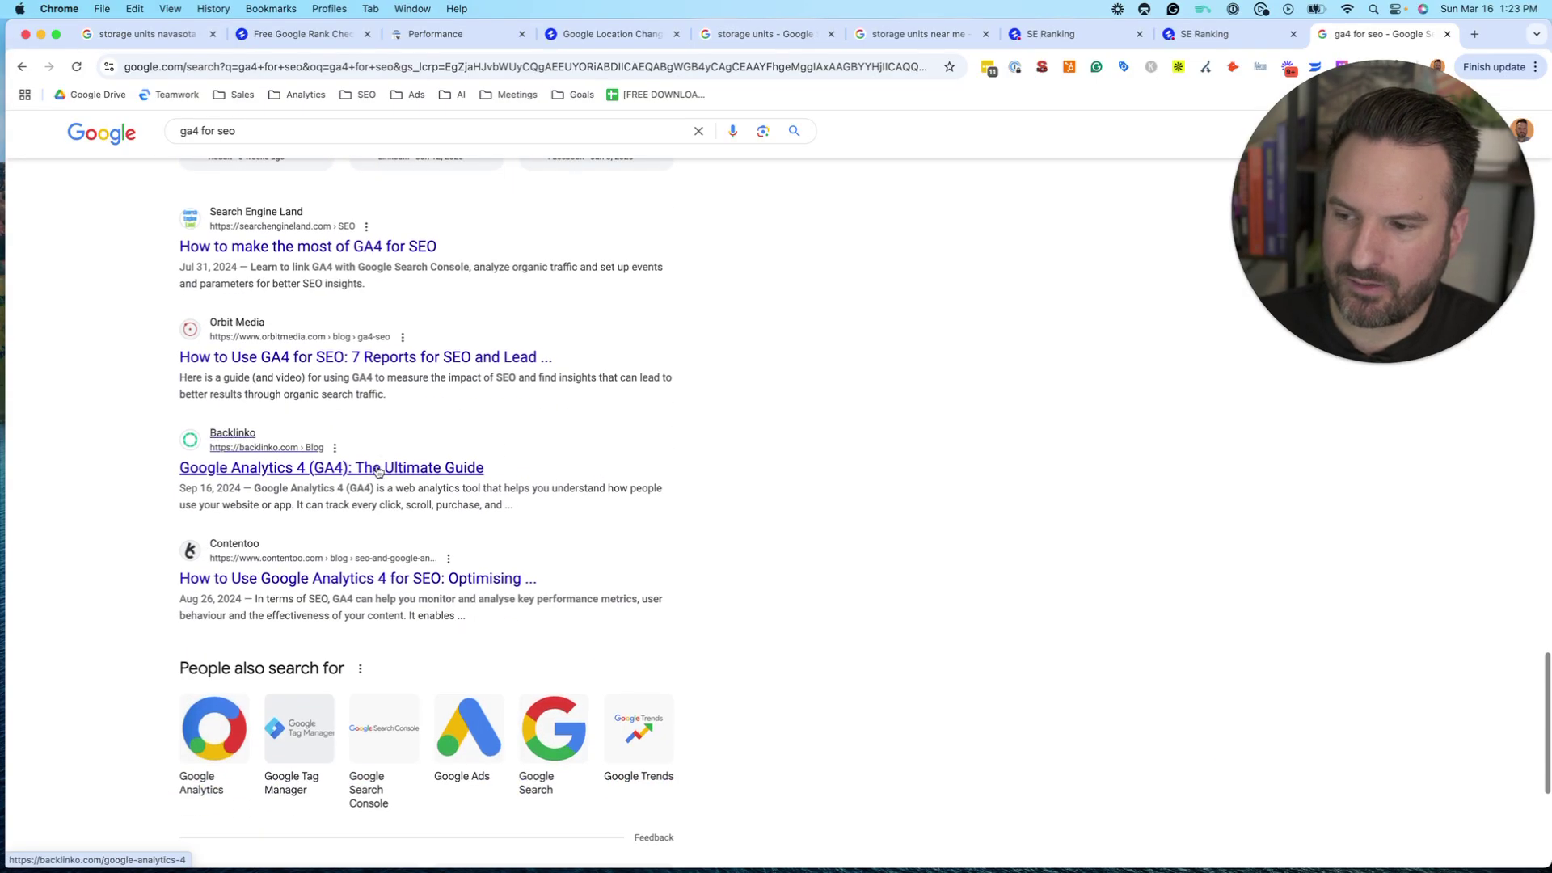
{"action": "scroll", "coordinate": [378, 472], "scroll_direction": "down", "scroll_amount": 5}
{"action": "scroll", "coordinate": [368, 485], "scroll_direction": "up", "scroll_amount": 15}
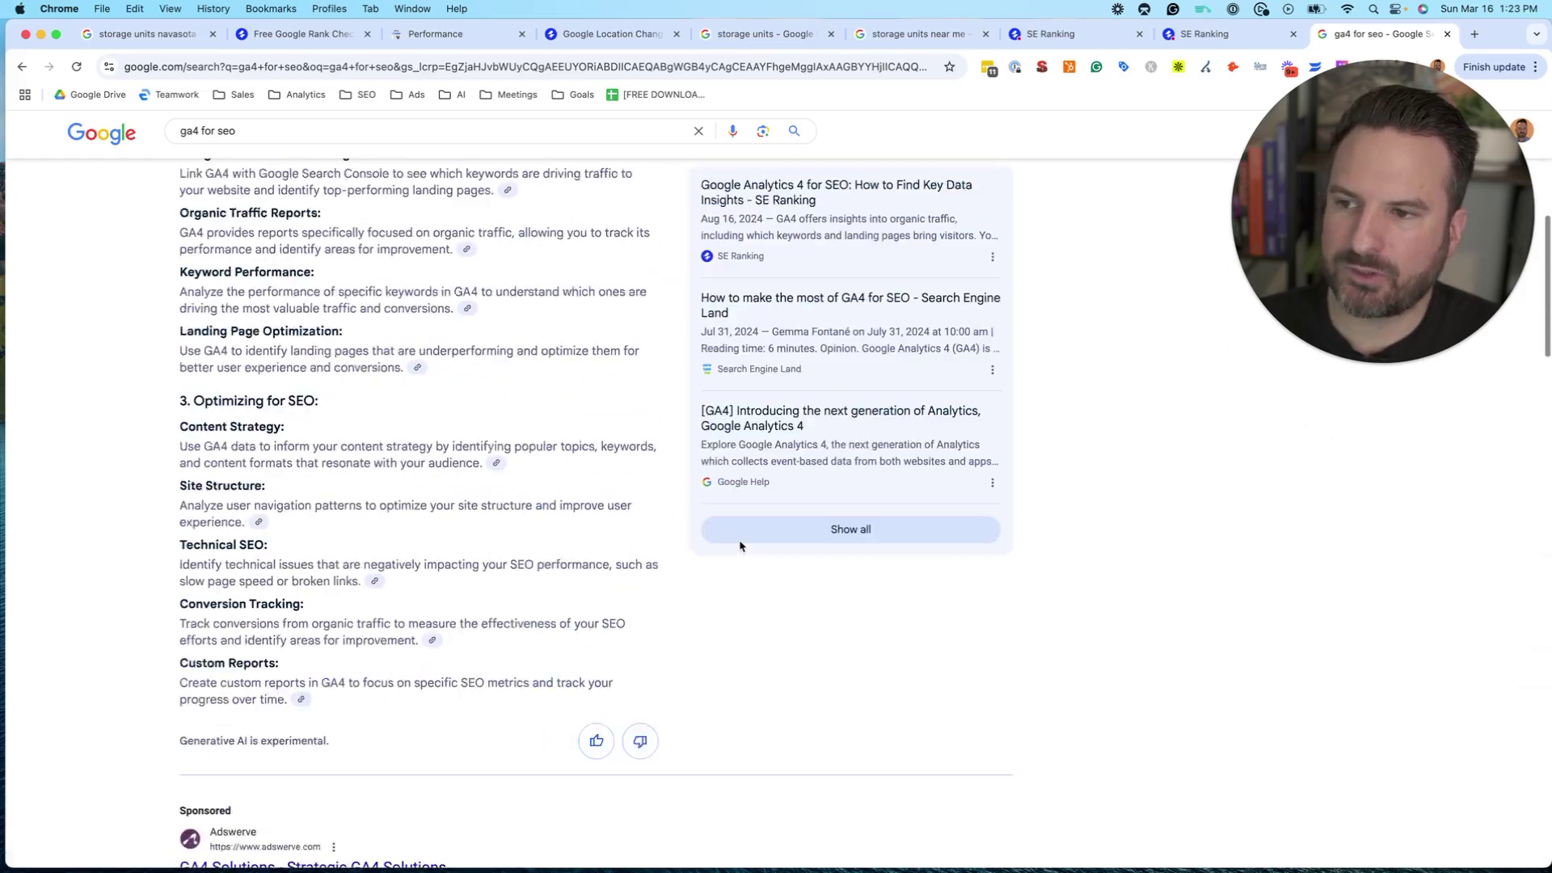
{"action": "scroll", "coordinate": [741, 547], "scroll_direction": "up", "scroll_amount": 5}
{"action": "left_click", "coordinate": [1196, 34]}
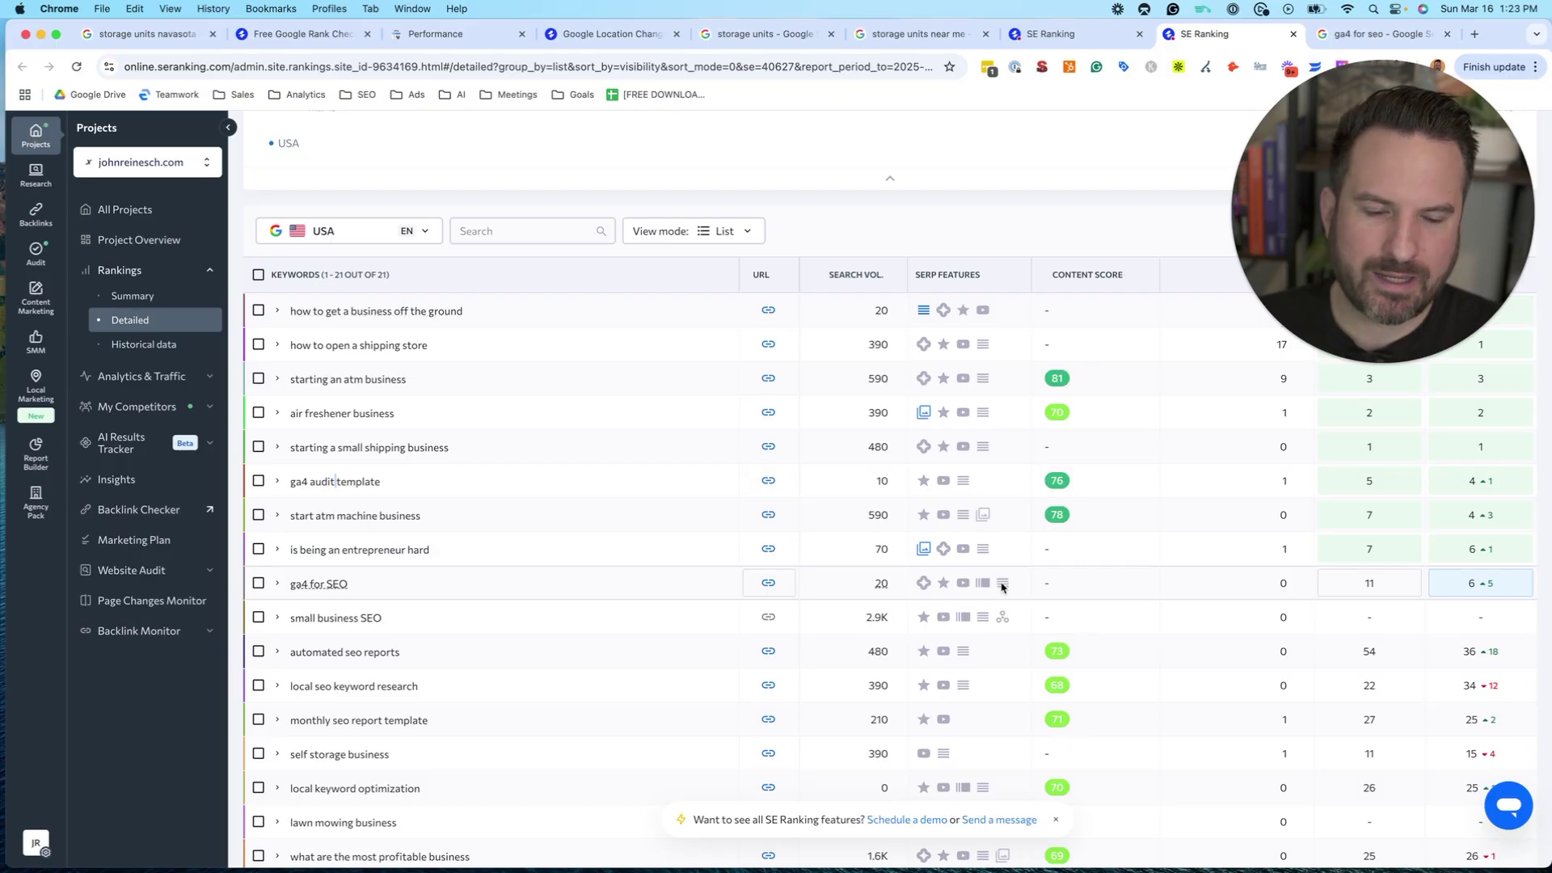
{"action": "left_click_drag", "start_coordinate": [1358, 228], "coordinate": [1366, 704]}
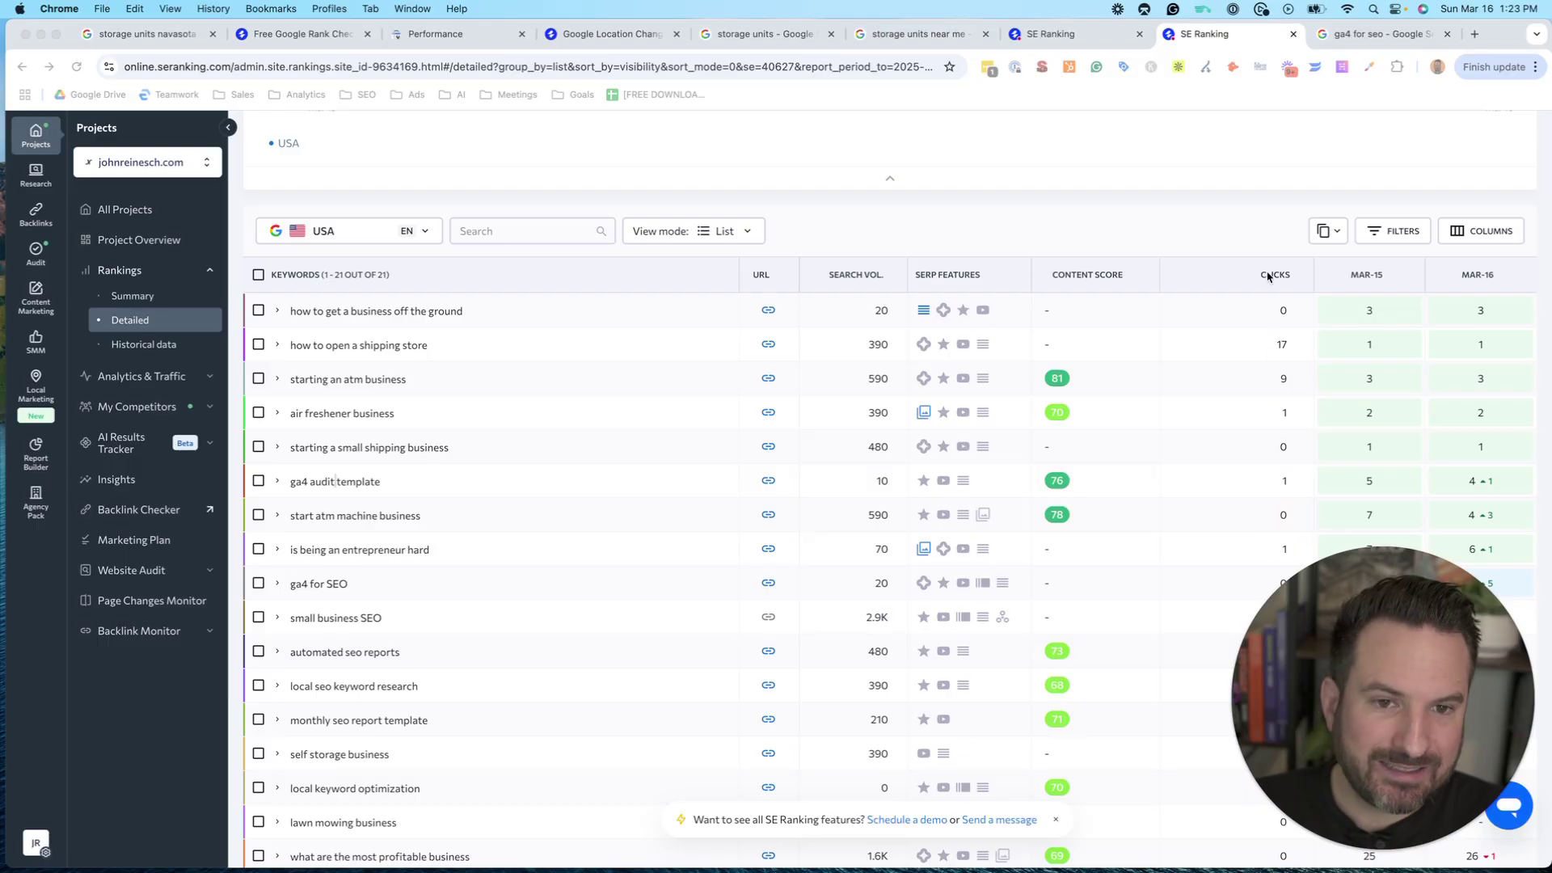
{"action": "scroll", "coordinate": [1232, 324], "scroll_direction": "down", "scroll_amount": 5}
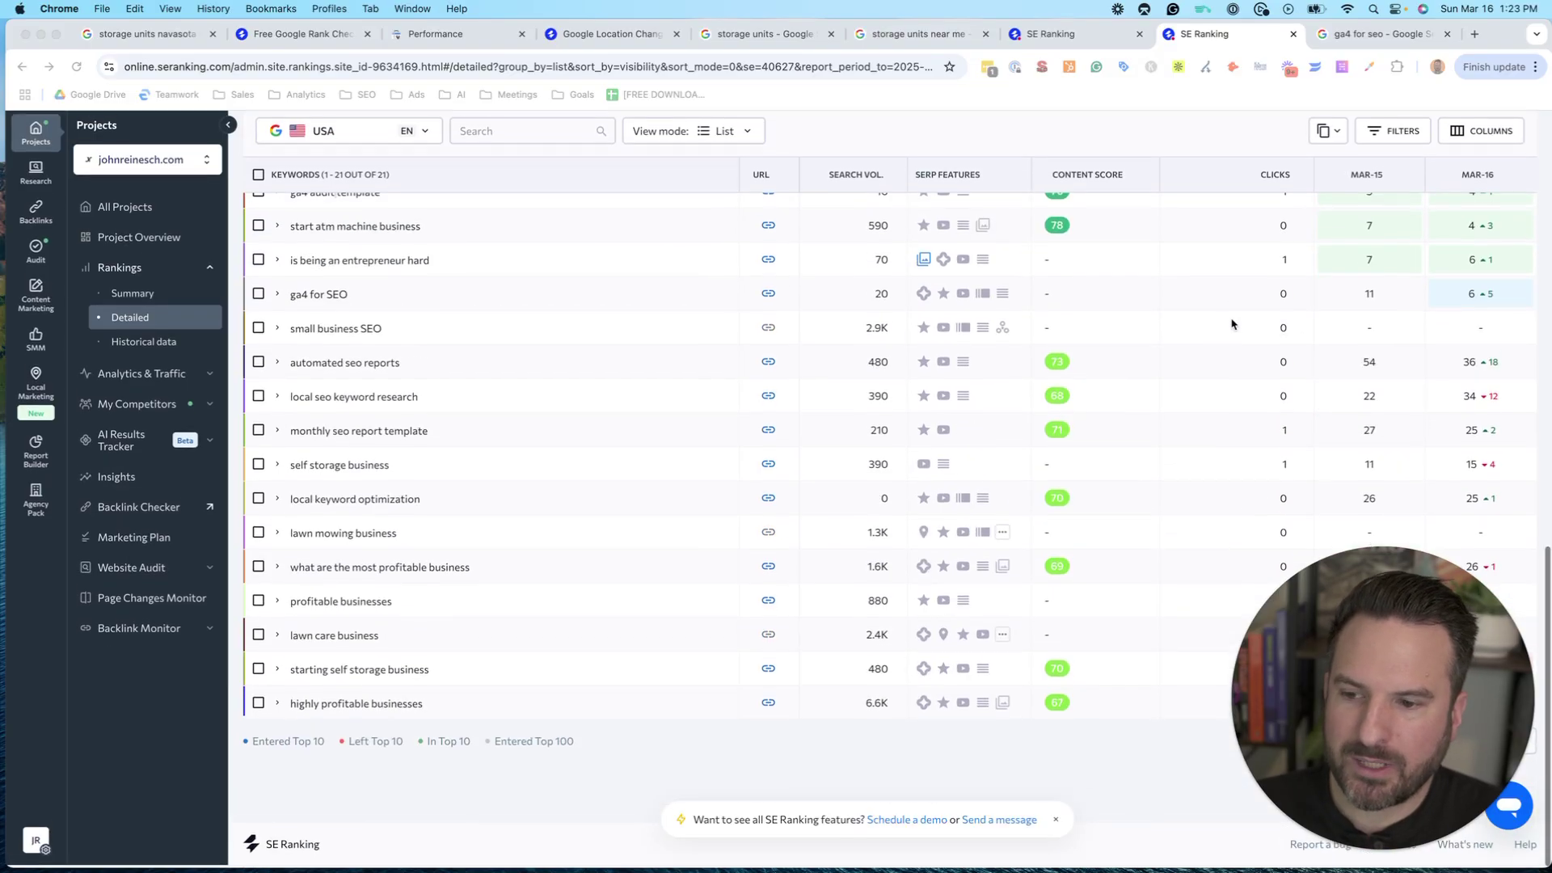
{"action": "scroll", "coordinate": [1232, 324], "scroll_direction": "up", "scroll_amount": 10}
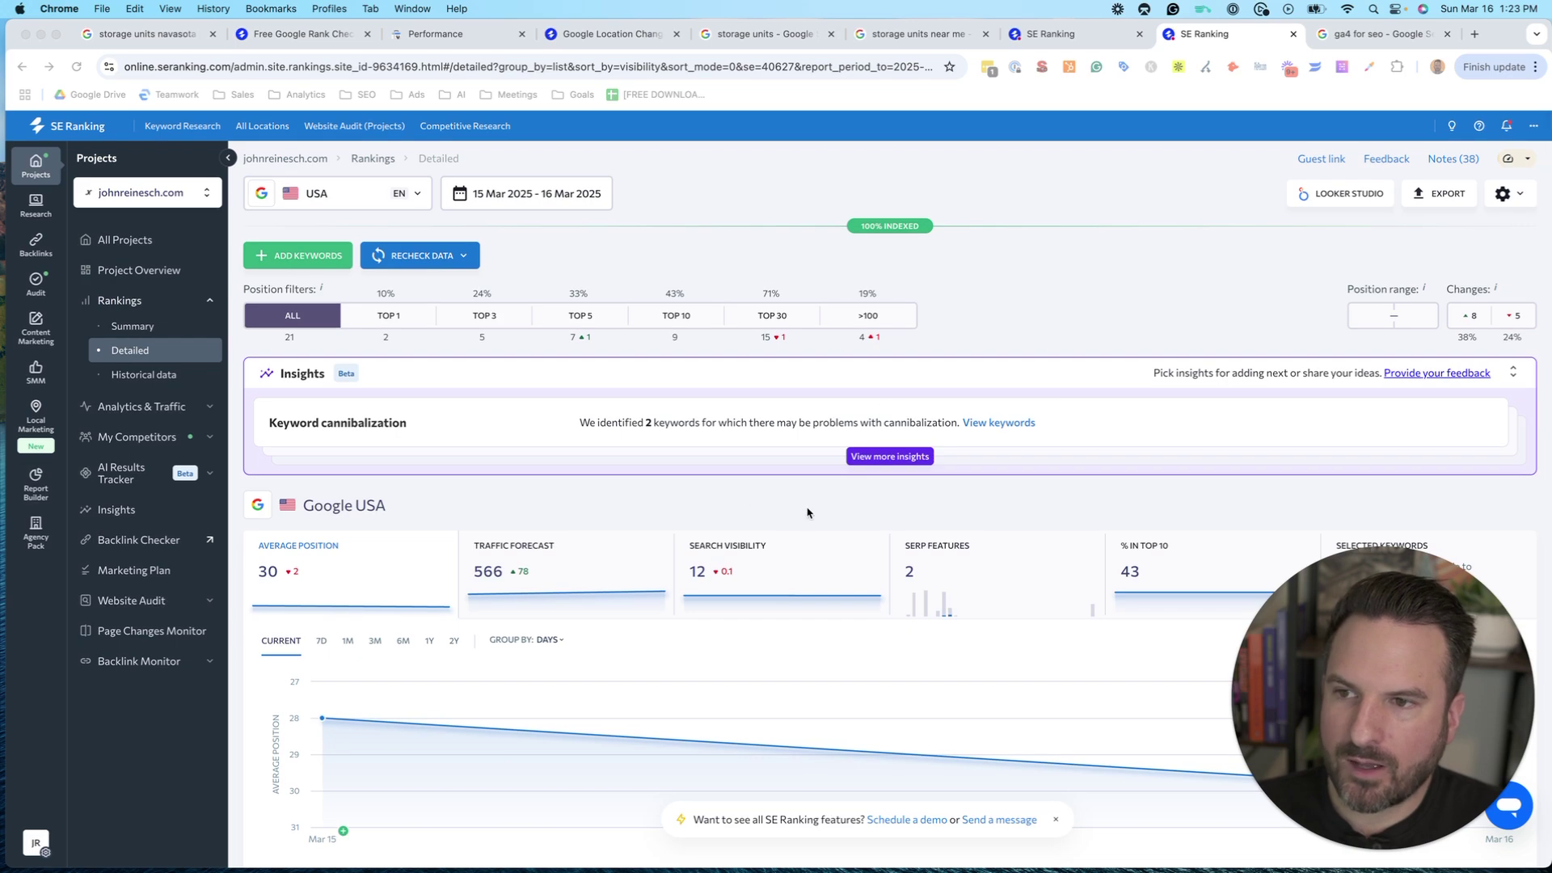
{"action": "scroll", "coordinate": [1018, 471], "scroll_direction": "down", "scroll_amount": 3}
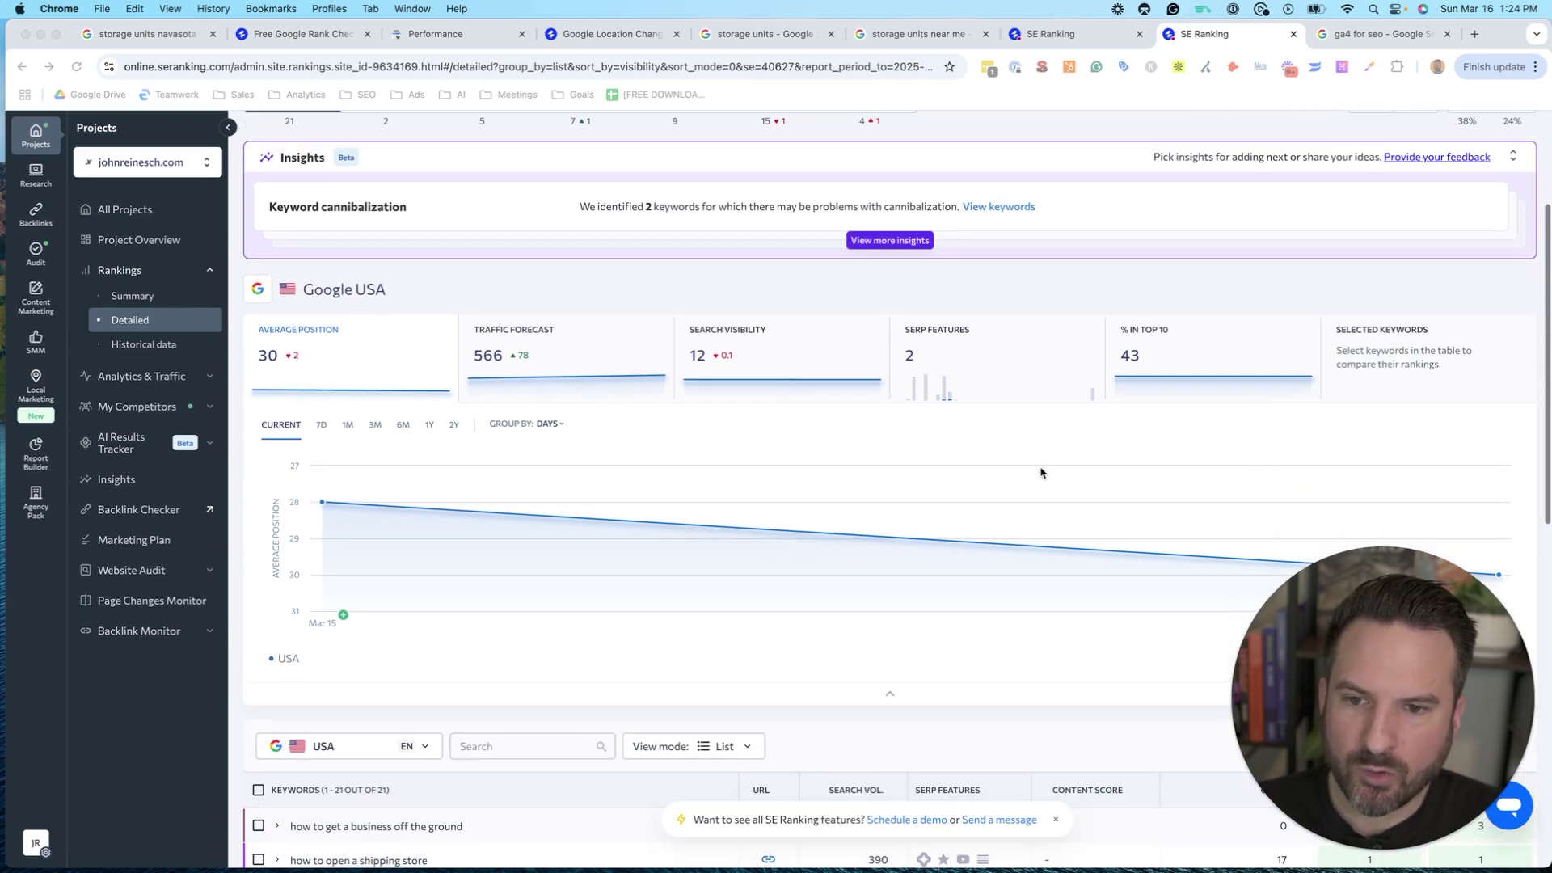
{"action": "scroll", "coordinate": [1041, 473], "scroll_direction": "down", "scroll_amount": 5}
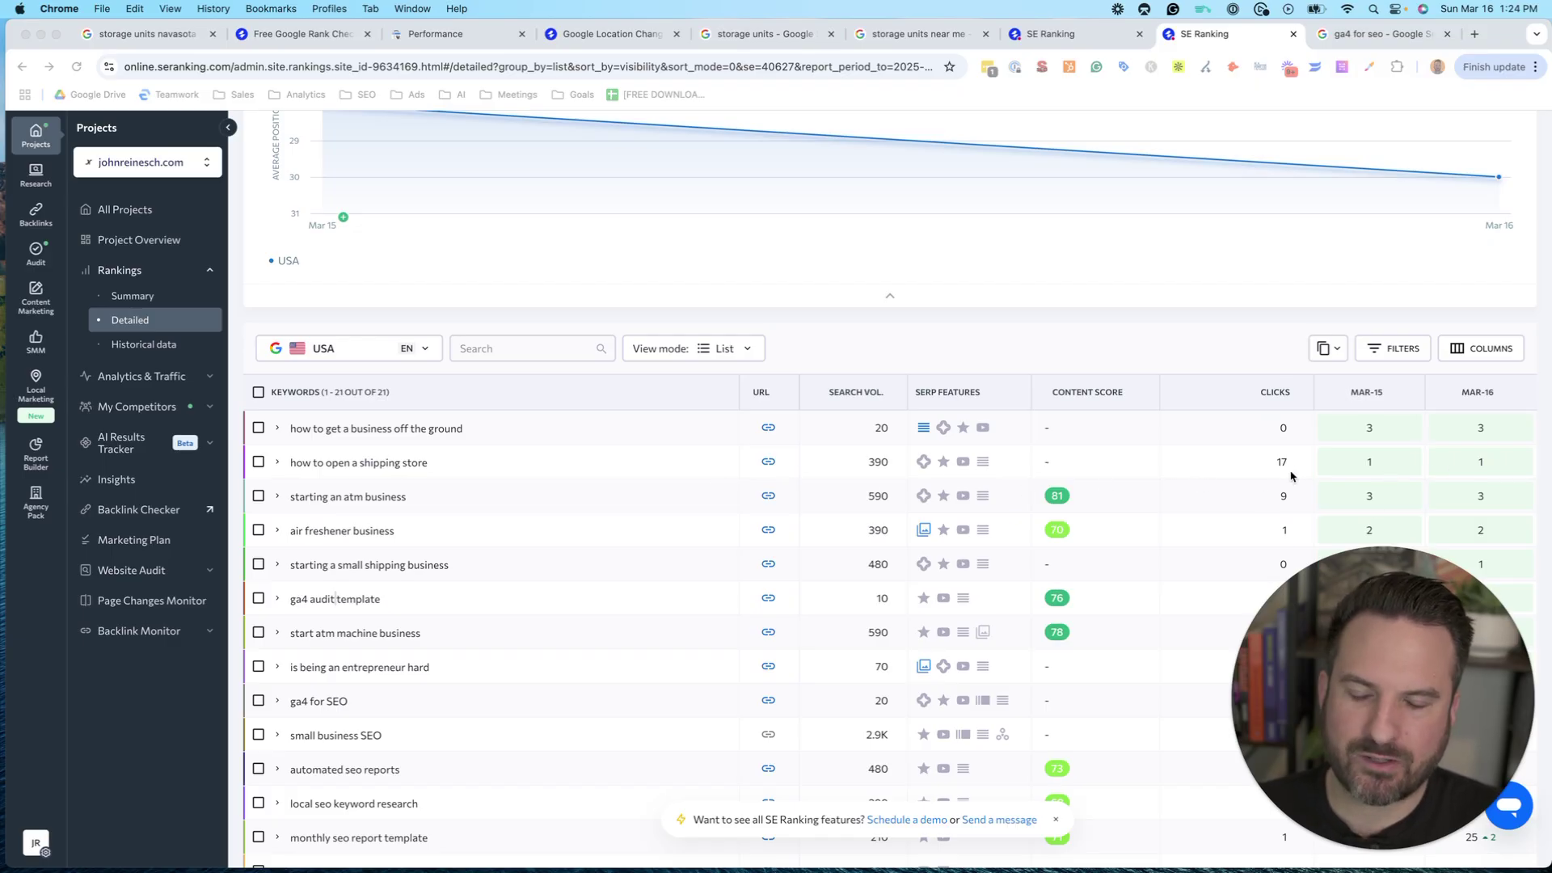
{"action": "scroll", "coordinate": [1194, 453], "scroll_direction": "down", "scroll_amount": 2}
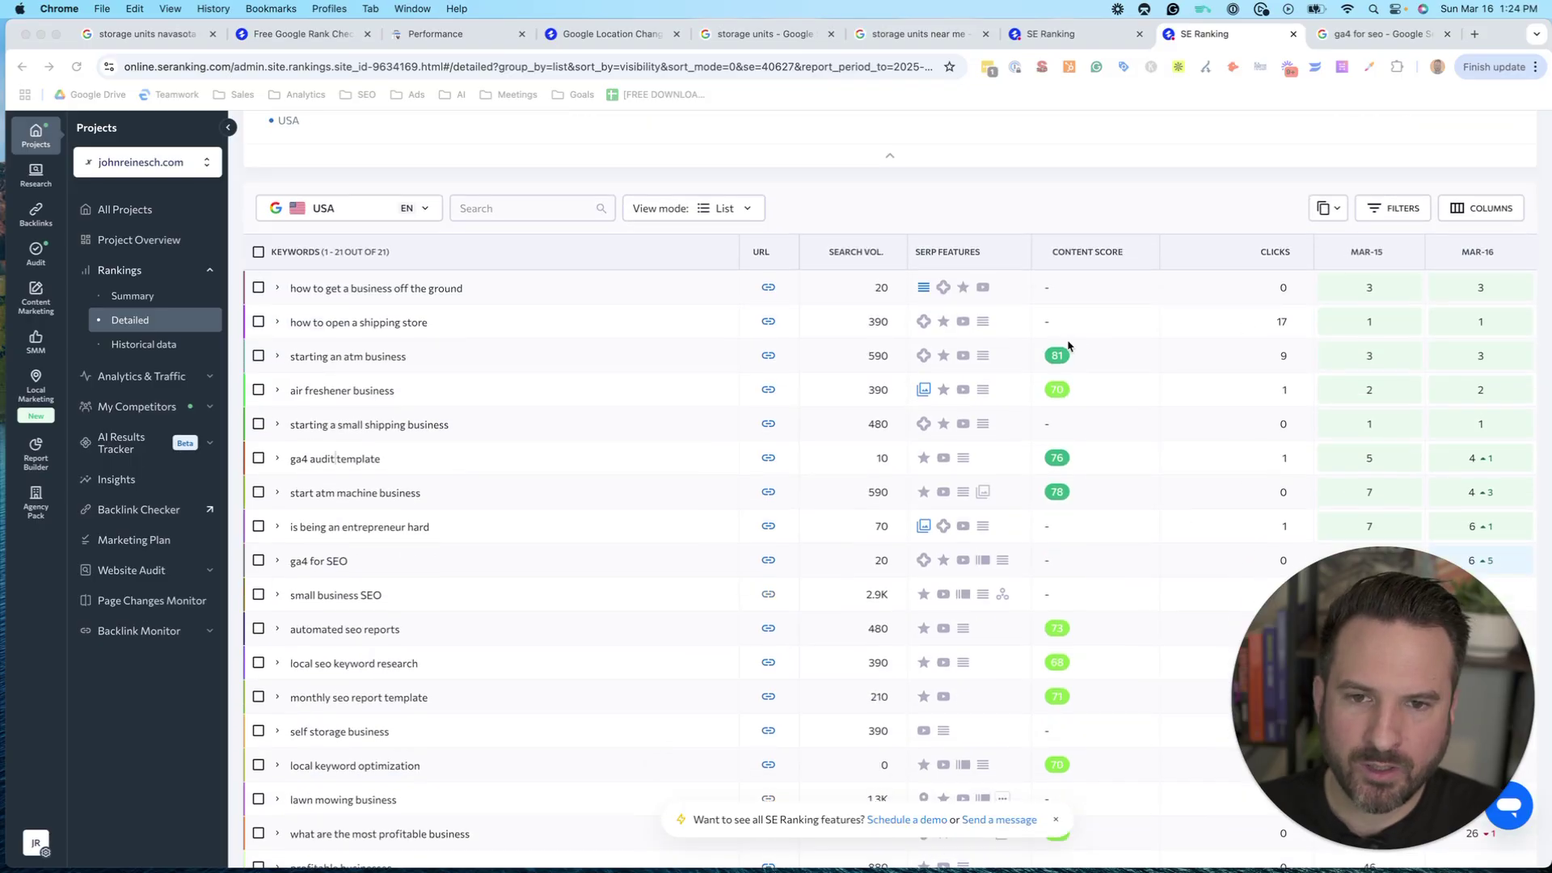
{"action": "scroll", "coordinate": [1111, 548], "scroll_direction": "down", "scroll_amount": 1}
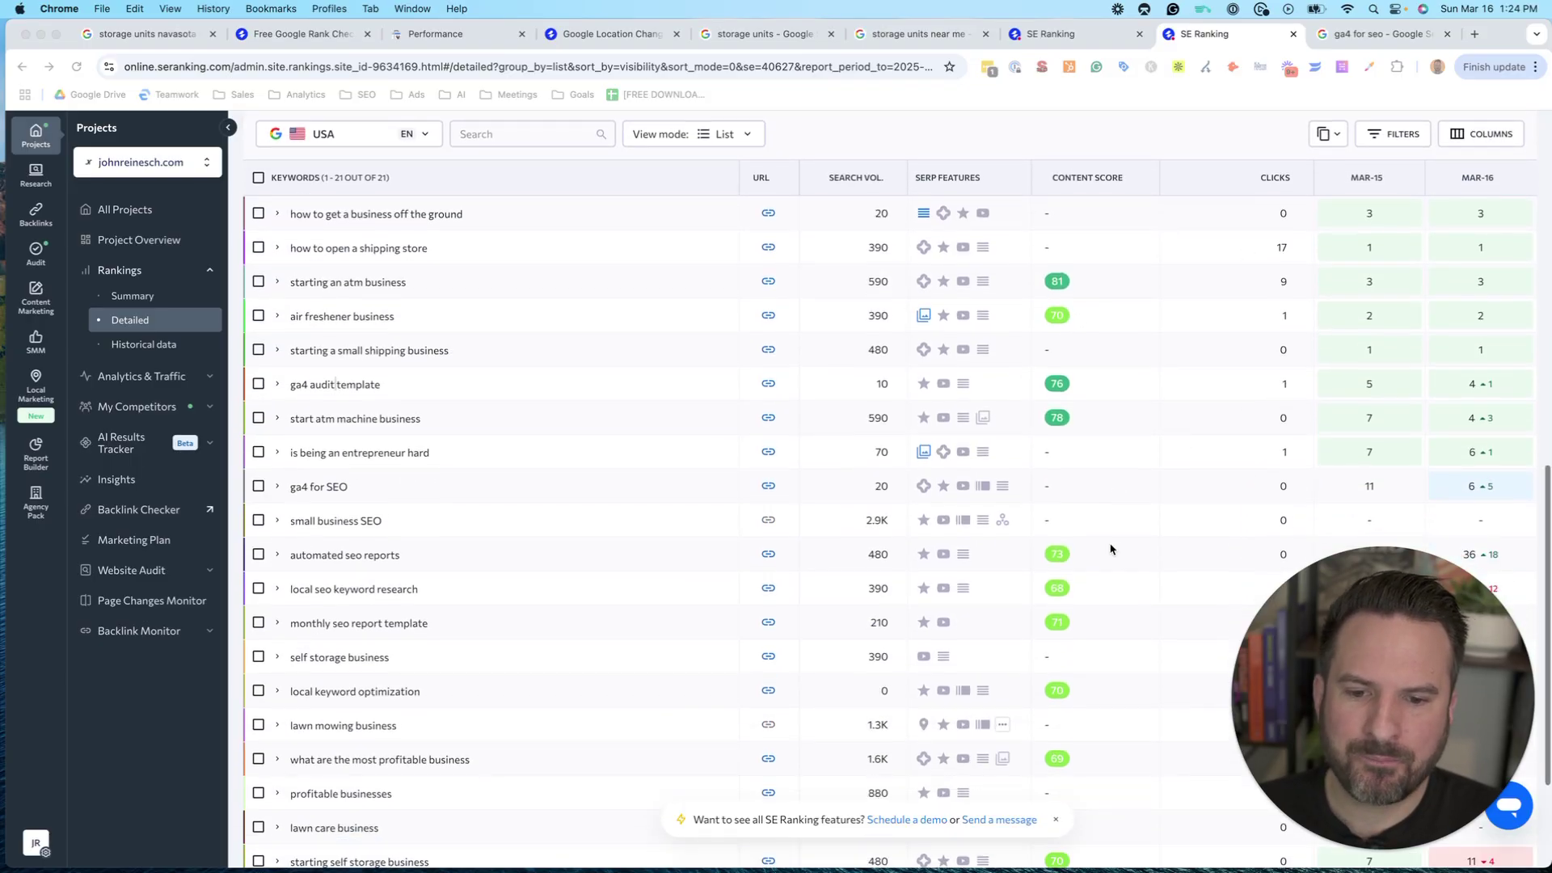
{"action": "scroll", "coordinate": [1108, 574], "scroll_direction": "down", "scroll_amount": 2}
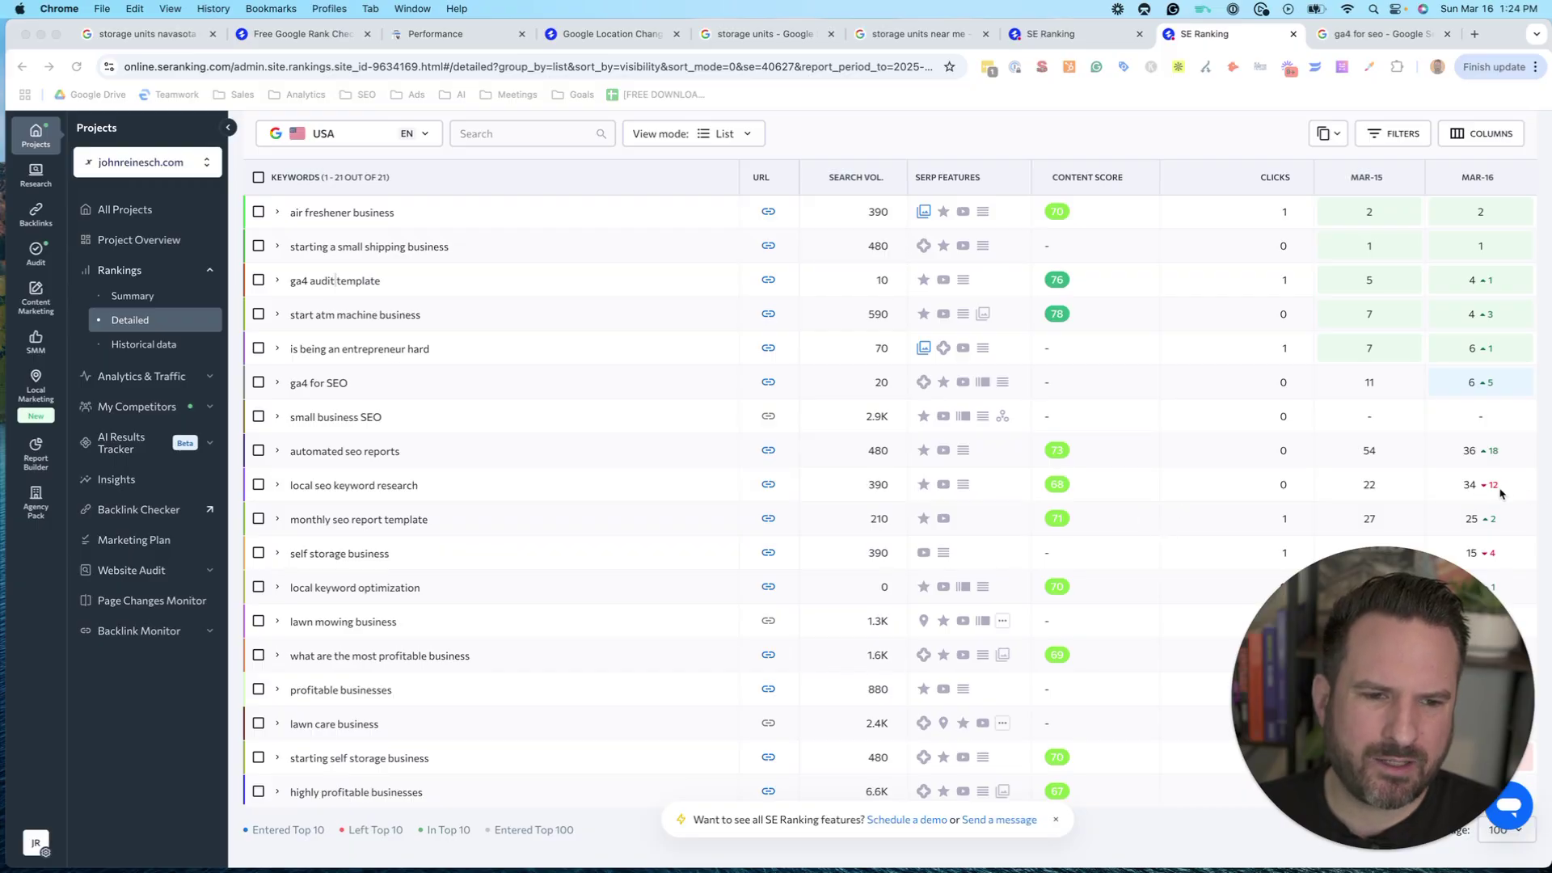
{"action": "scroll", "coordinate": [1344, 469], "scroll_direction": "down", "scroll_amount": 1}
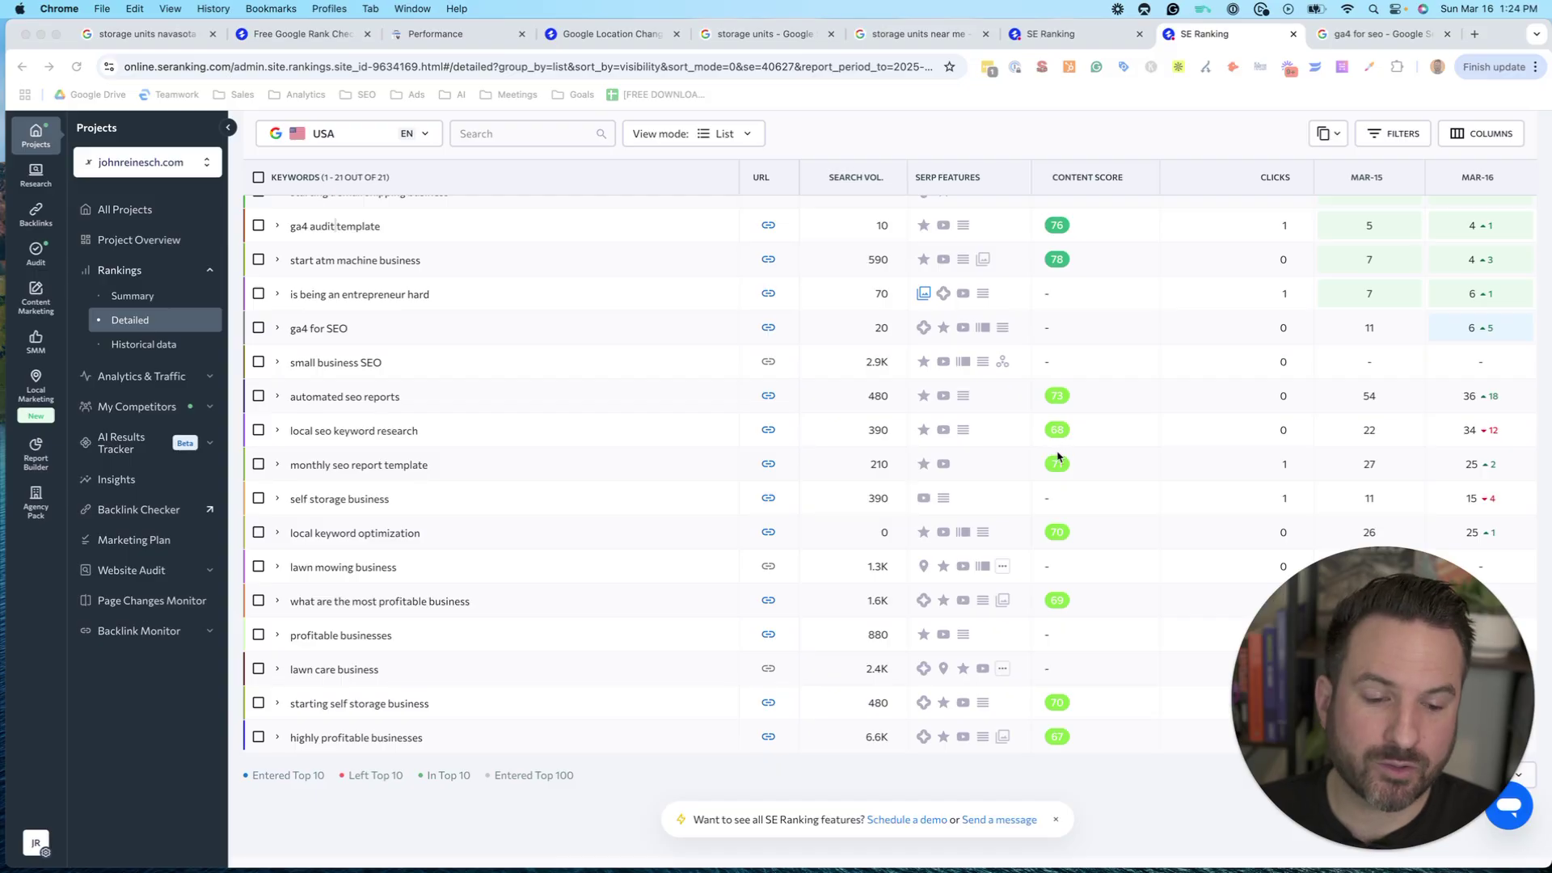
{"action": "scroll", "coordinate": [551, 496], "scroll_direction": "up", "scroll_amount": 10}
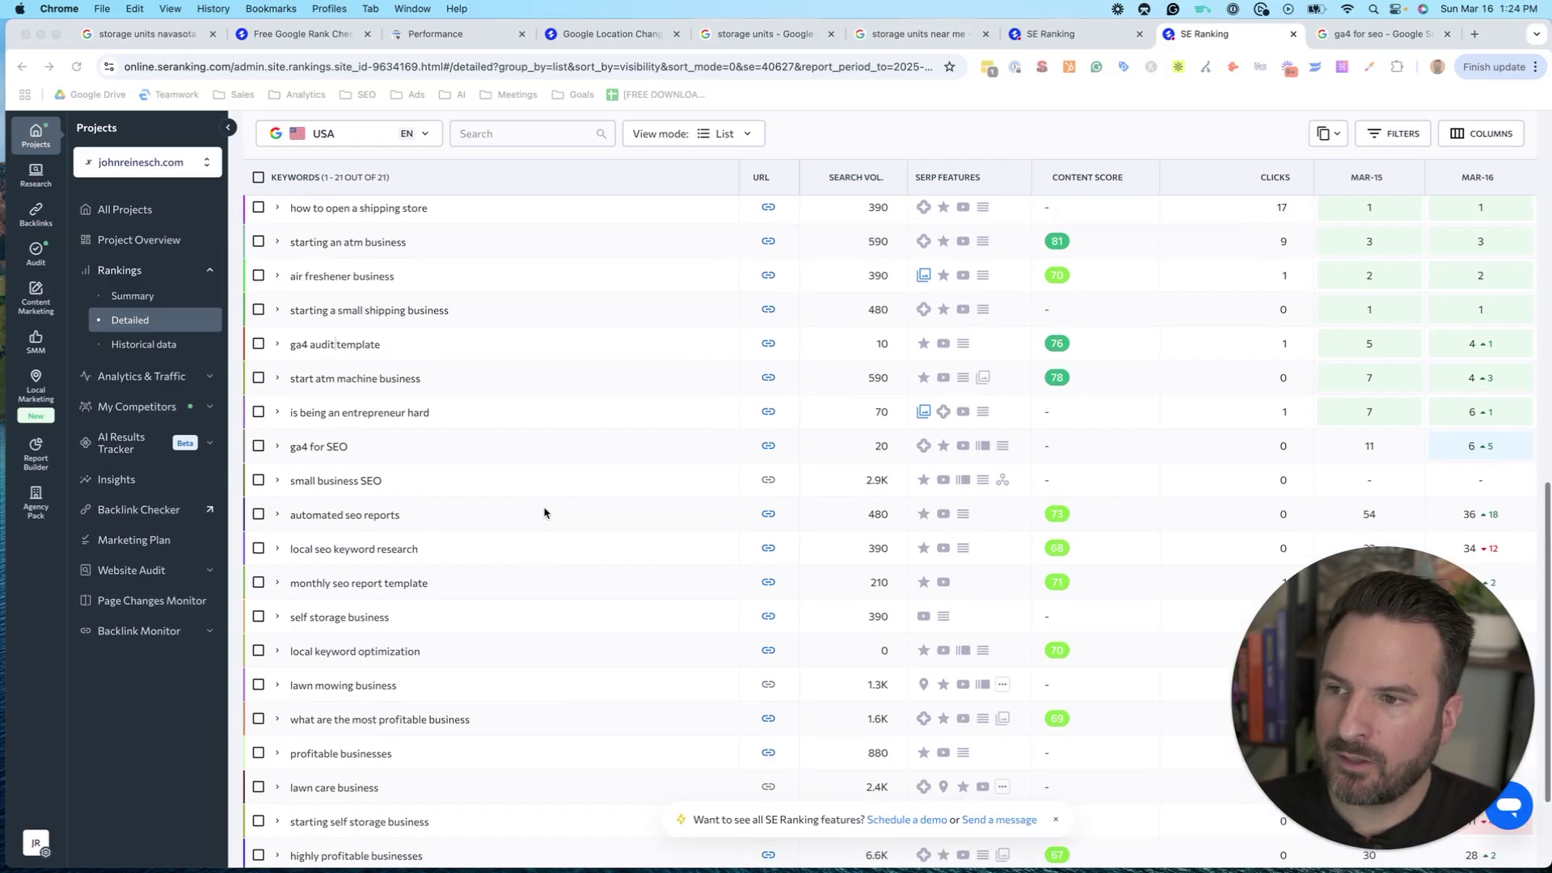
{"action": "scroll", "coordinate": [586, 464], "scroll_direction": "down", "scroll_amount": 5}
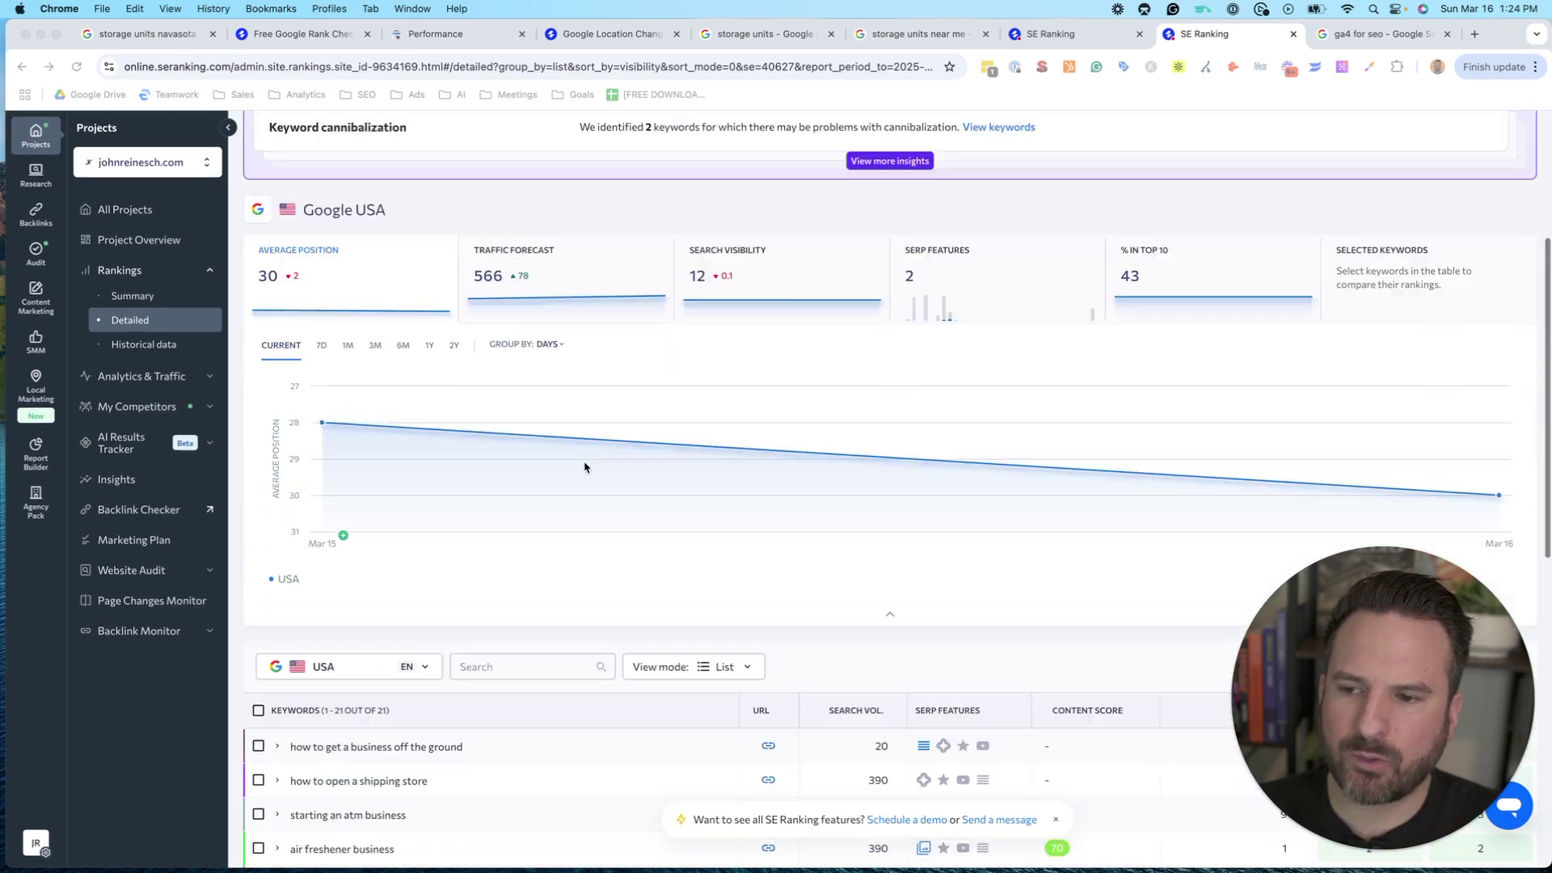
{"action": "scroll", "coordinate": [583, 467], "scroll_direction": "up", "scroll_amount": 2}
{"action": "scroll", "coordinate": [583, 468], "scroll_direction": "up", "scroll_amount": 2}
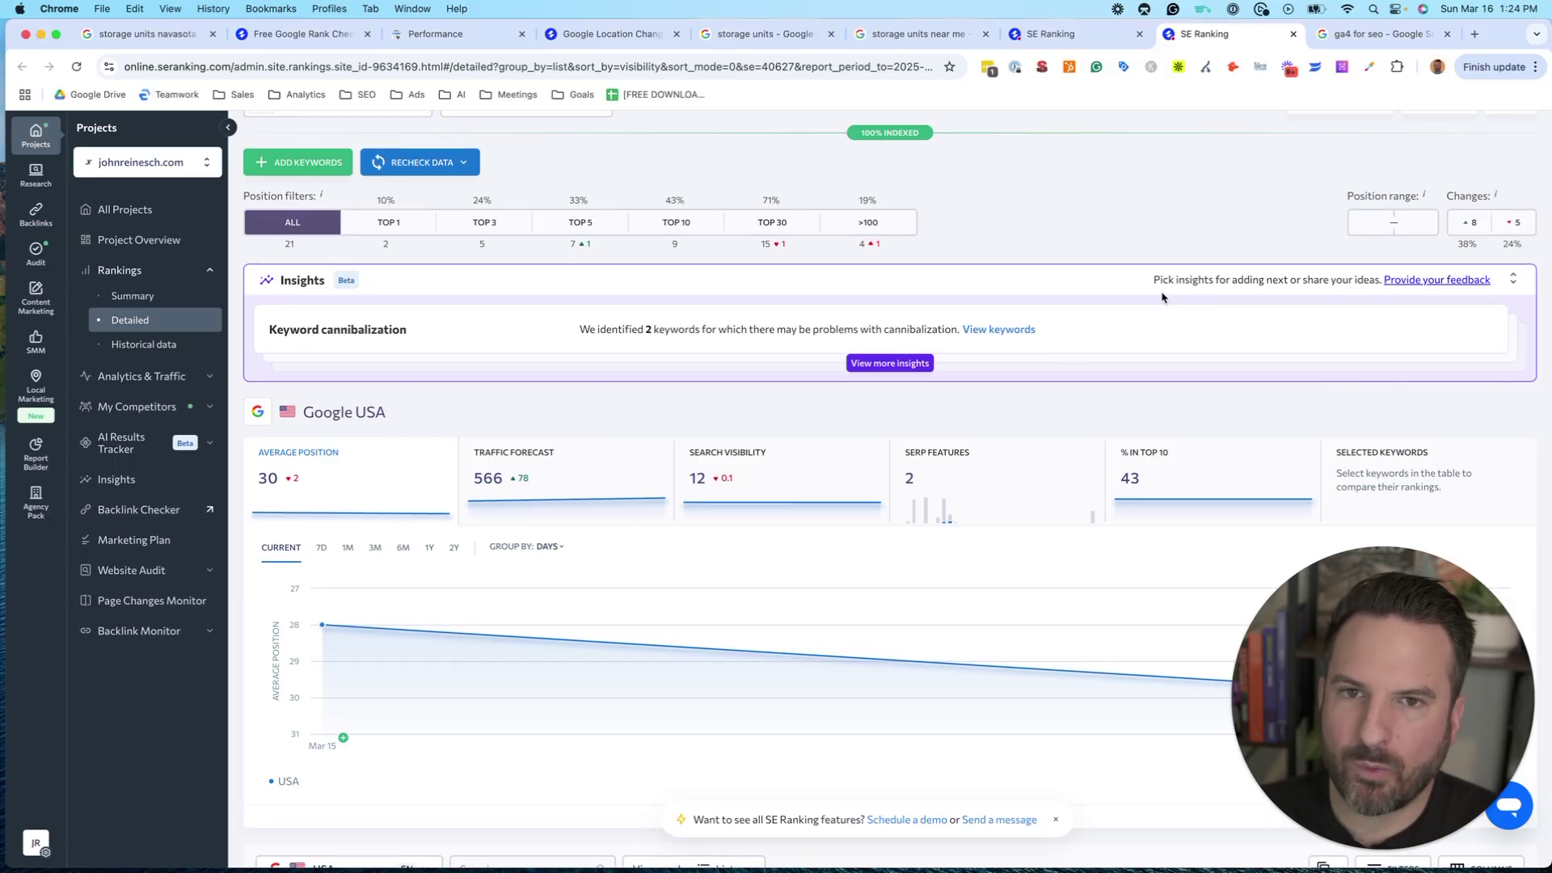
{"action": "scroll", "coordinate": [1090, 325], "scroll_direction": "down", "scroll_amount": 2}
{"action": "scroll", "coordinate": [1095, 331], "scroll_direction": "up", "scroll_amount": 4}
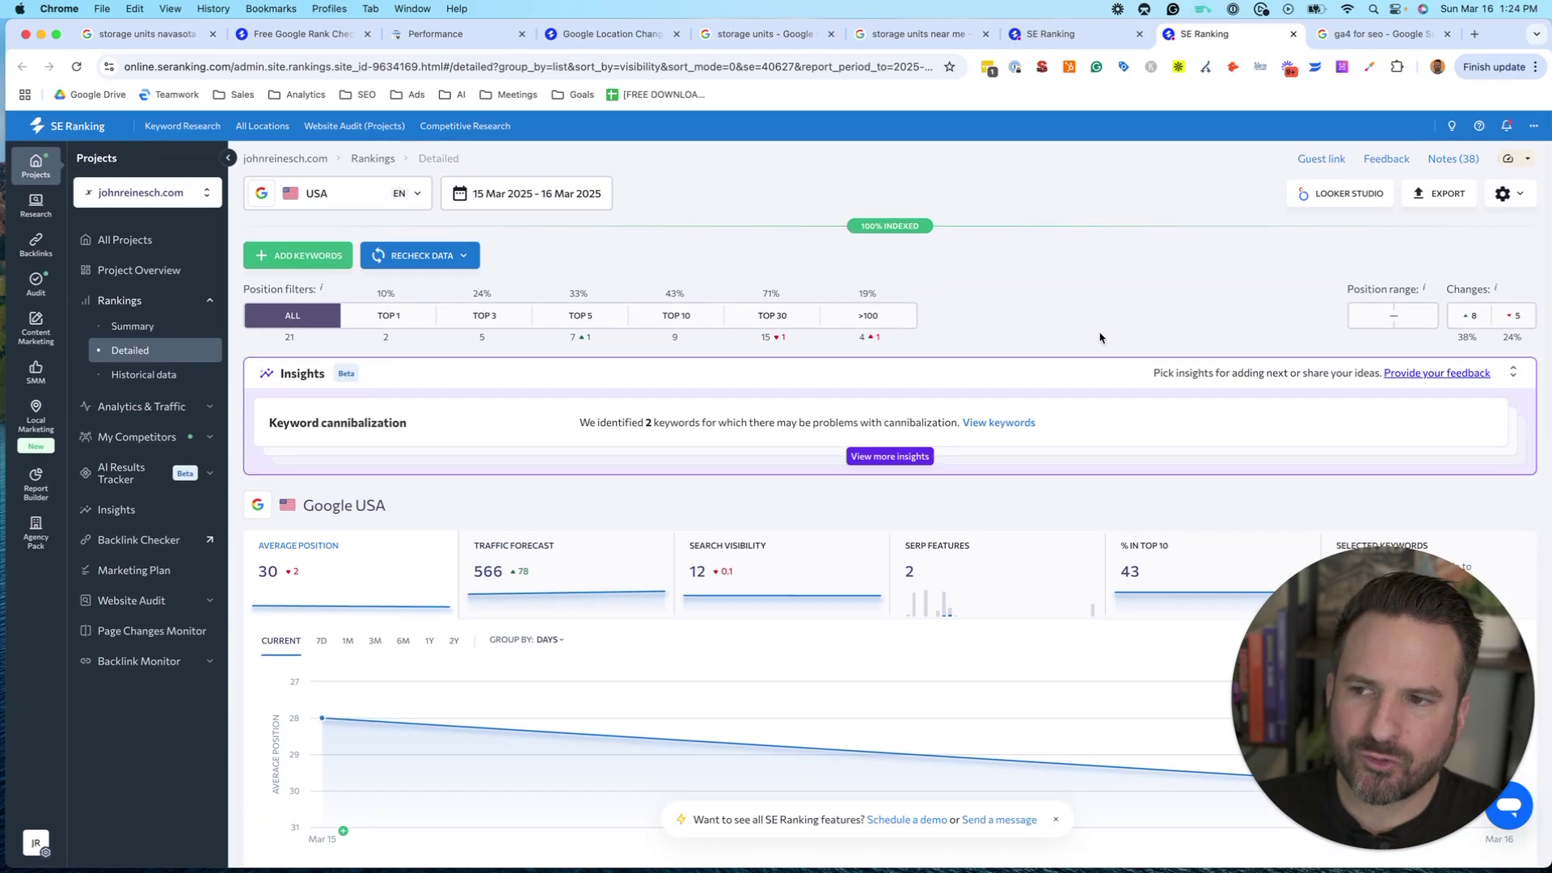